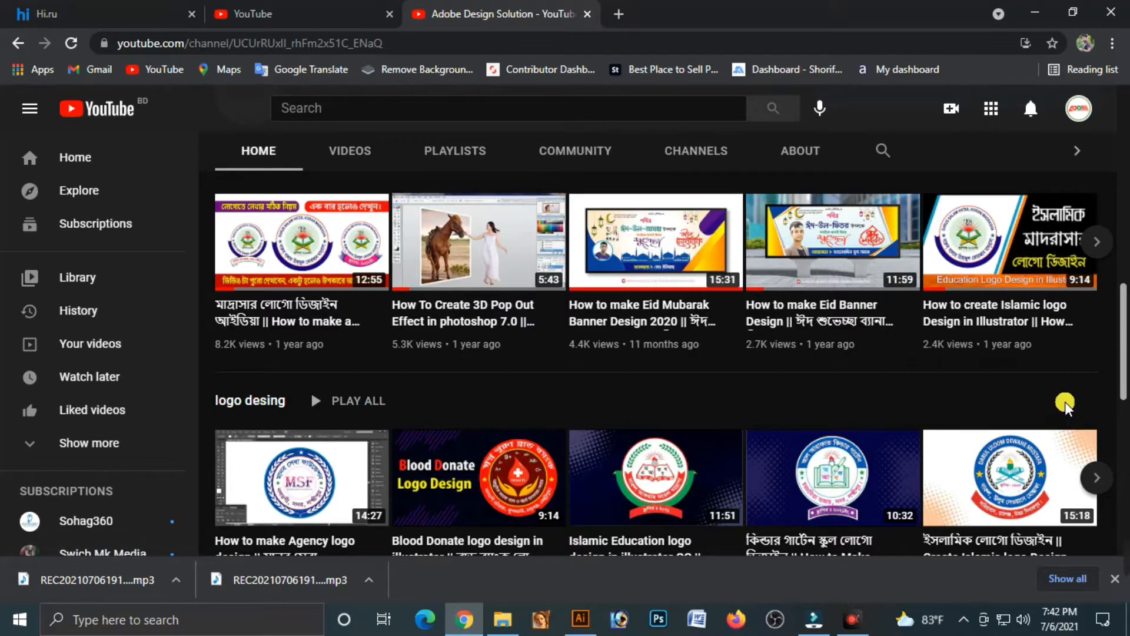
scroll(1065, 406, up, 10)
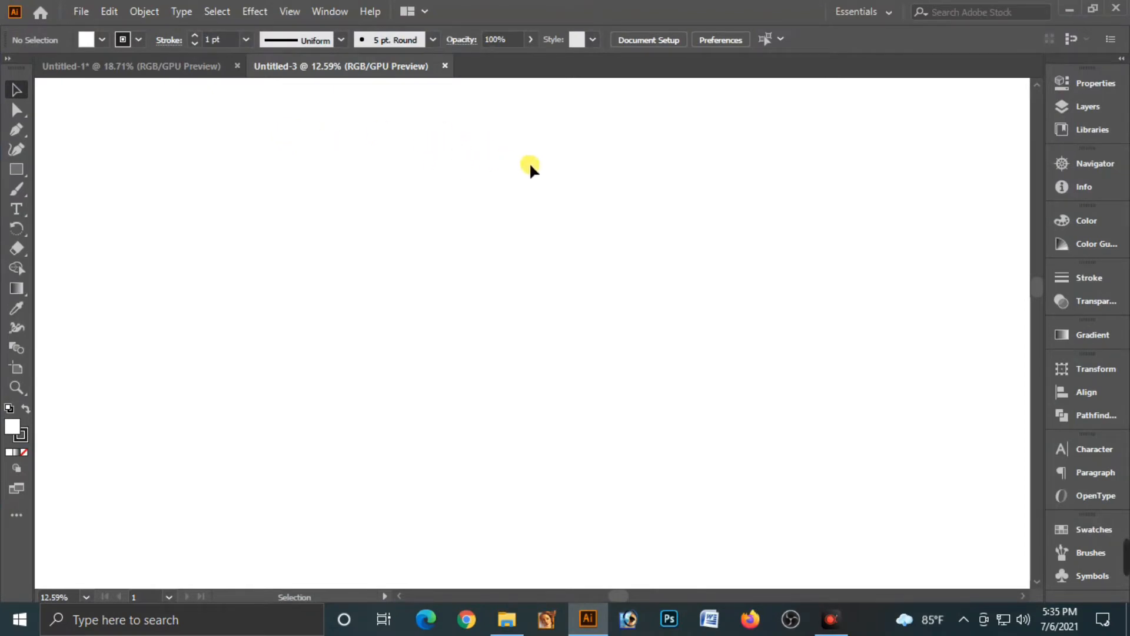
Create a new 500 x 300 px document and hide its artboards.
click(81, 10)
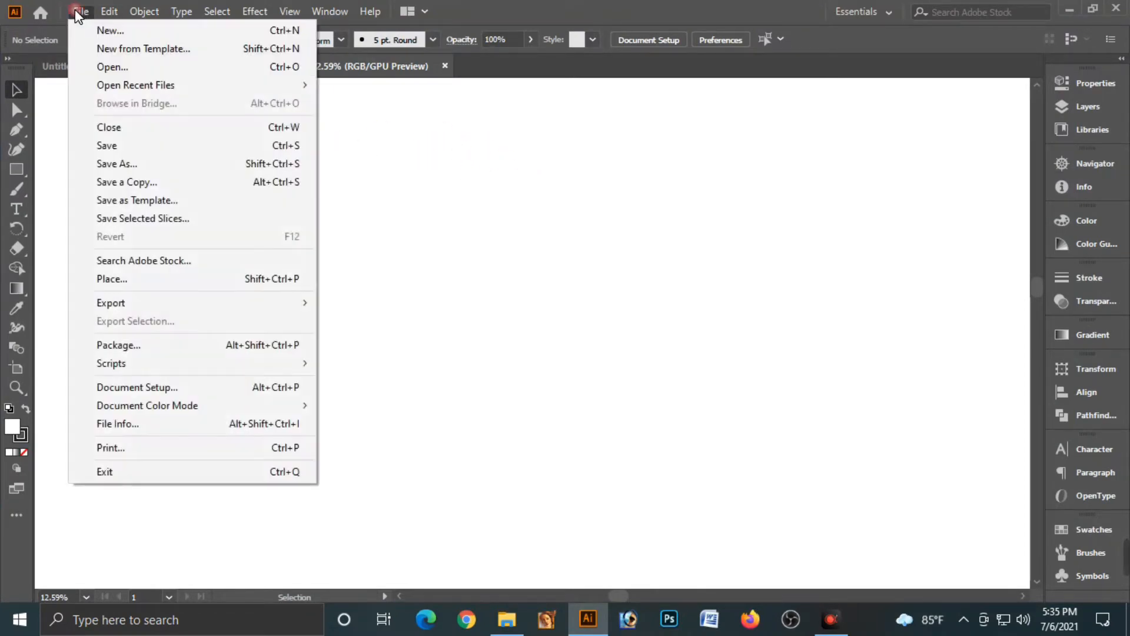
click(231, 34)
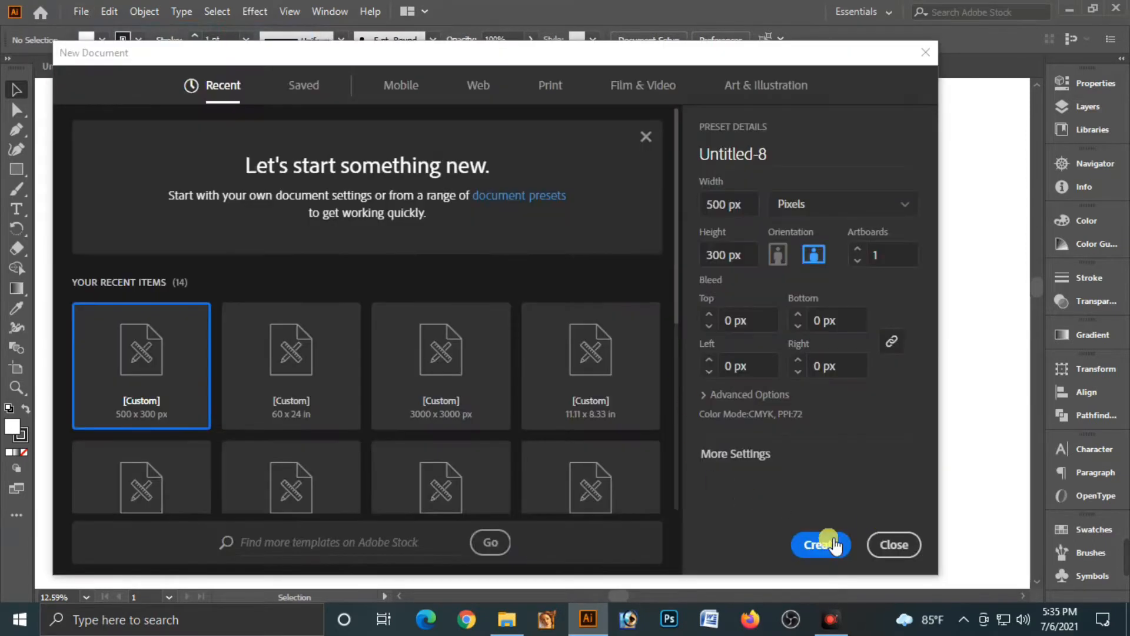
click(831, 541)
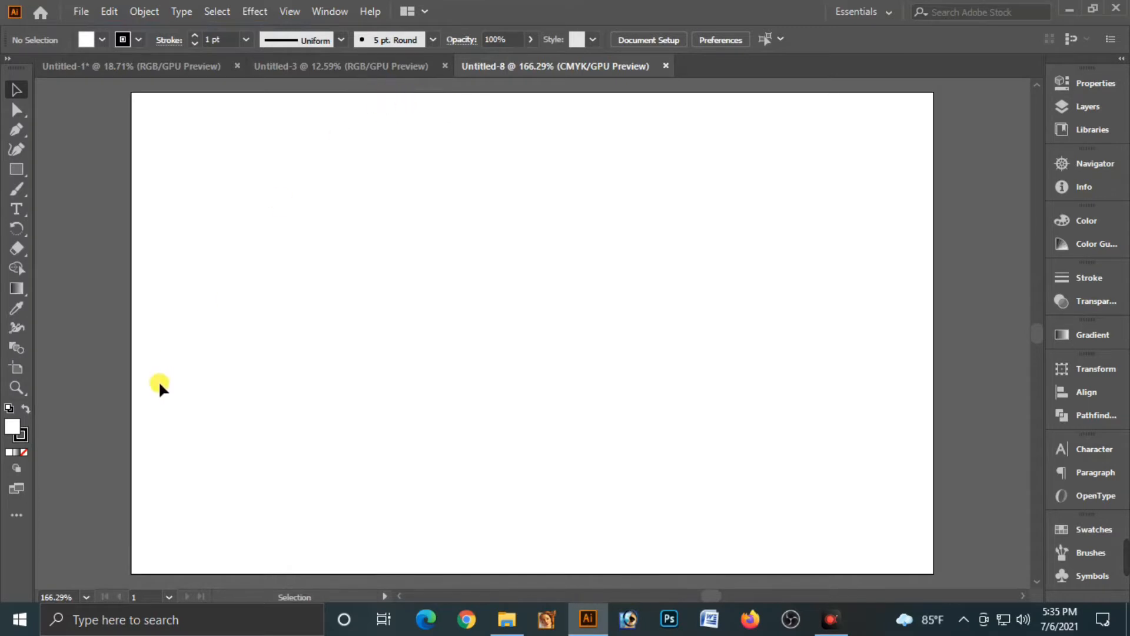
click(293, 11)
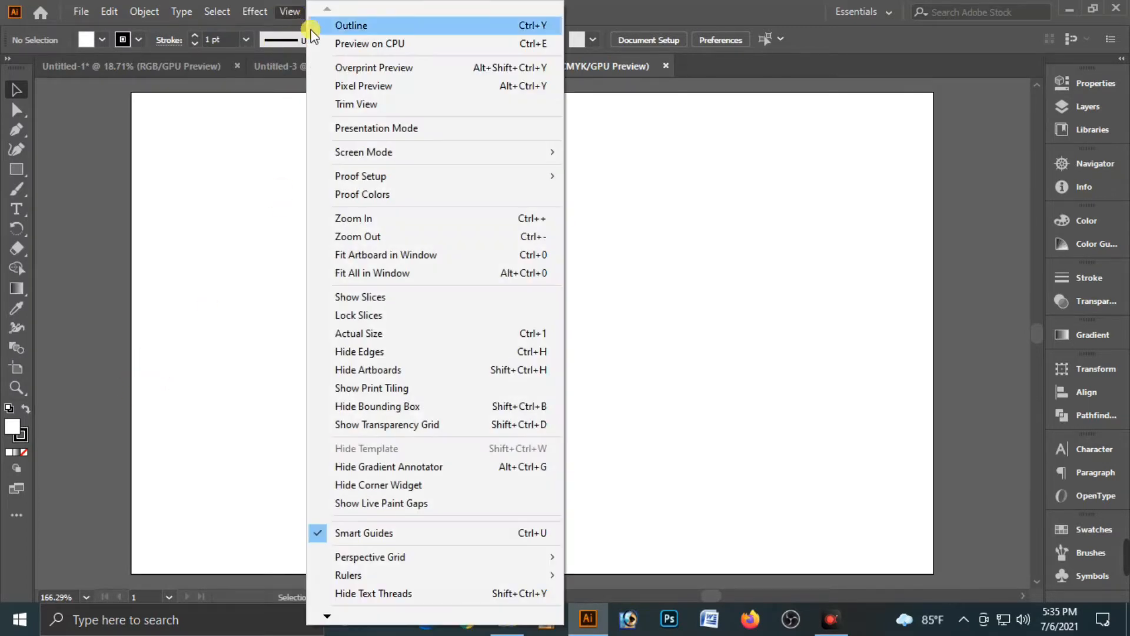
click(460, 377)
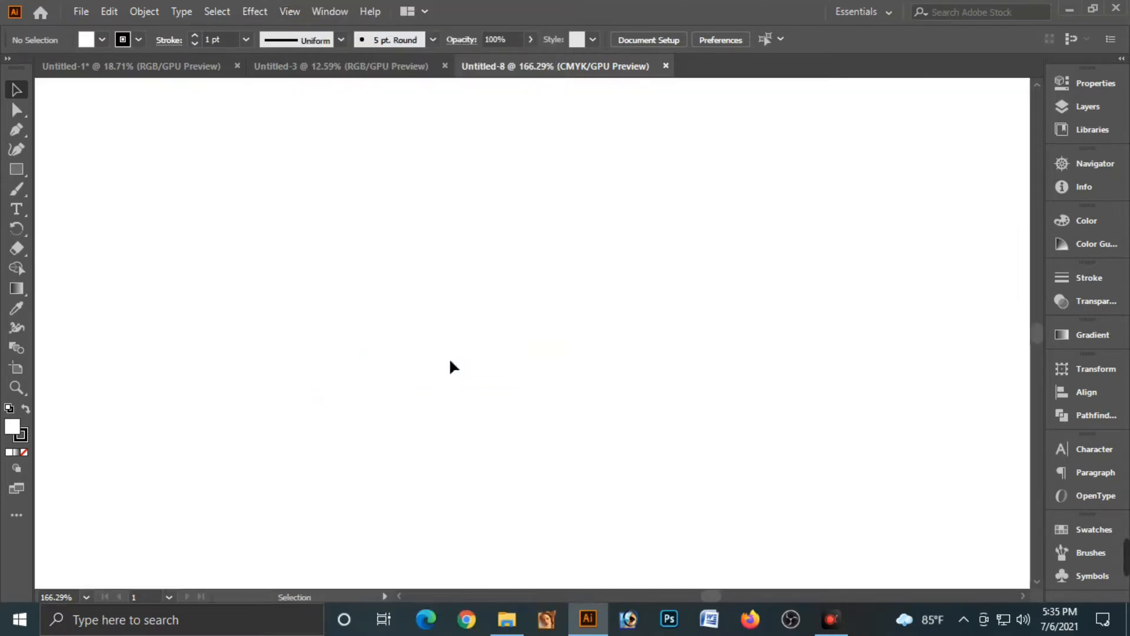
Show the rulers and set their units to inches.
key(ctrl+r)
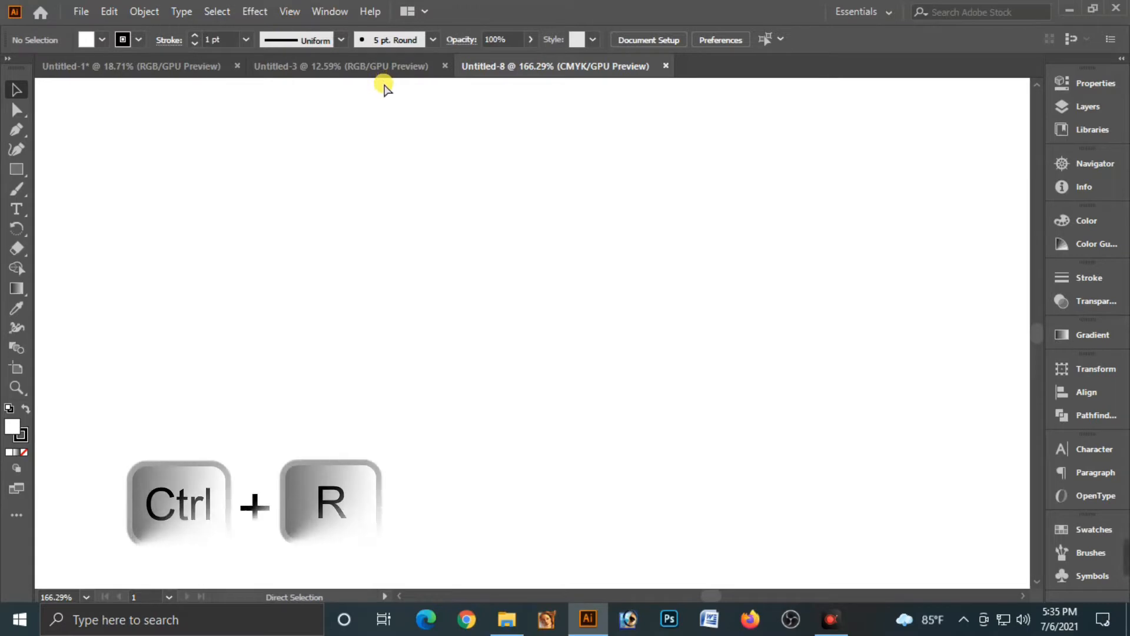
right_click(397, 83)
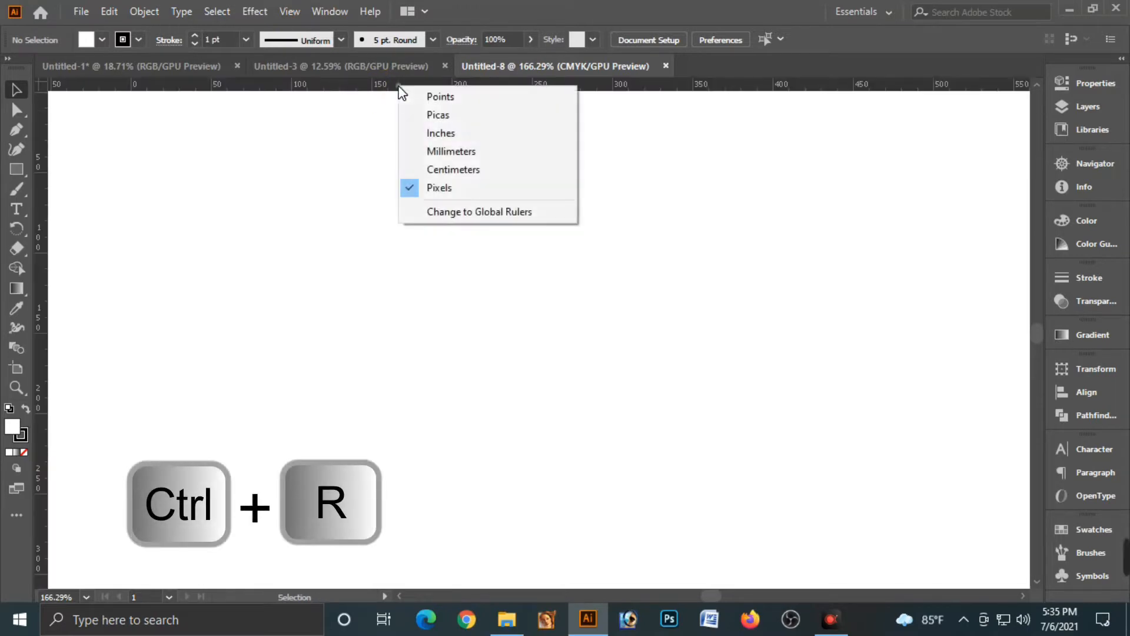
click(452, 134)
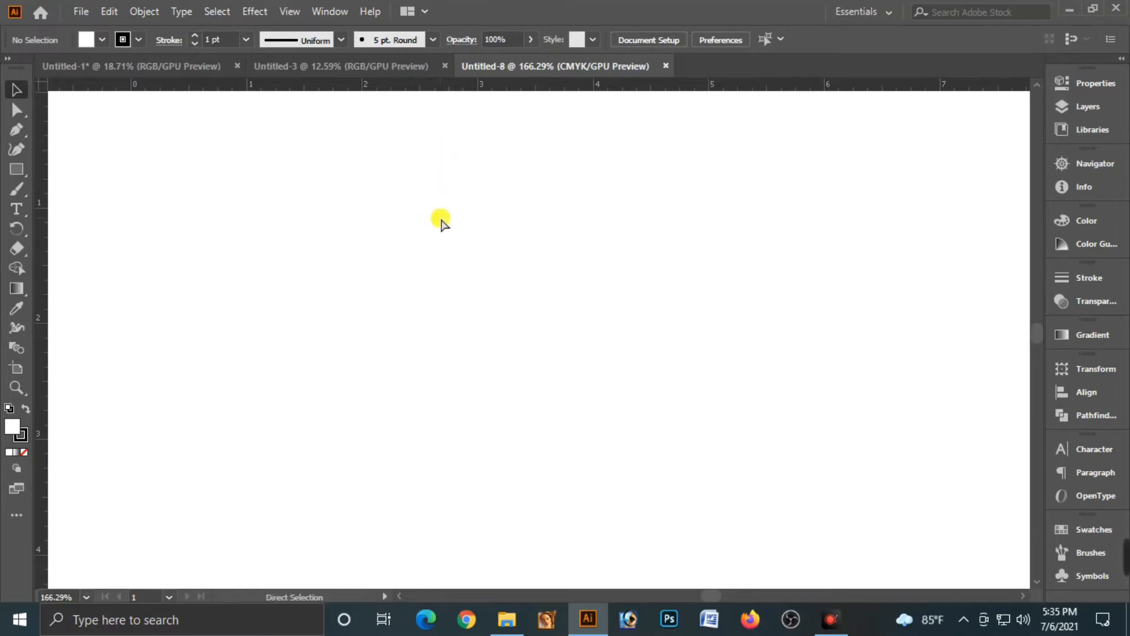
Draw a rectangle 60 in wide and 24 in high on the blank canvas.
key(ctrl+minus)
key(ctrl+minus)
key(ctrl+minus)
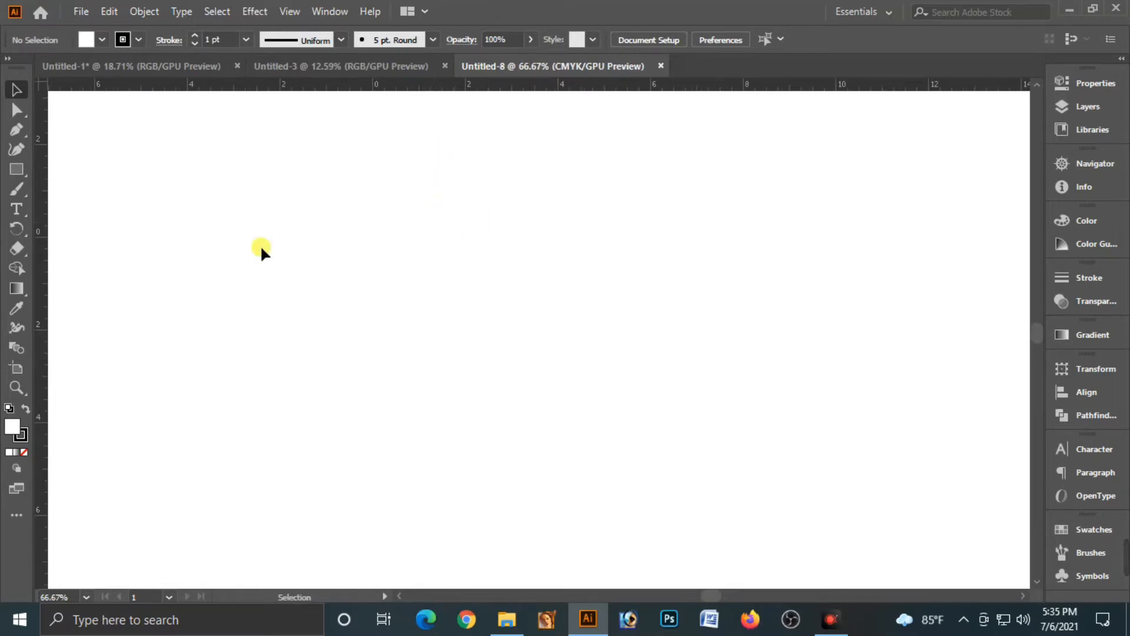
click(20, 171)
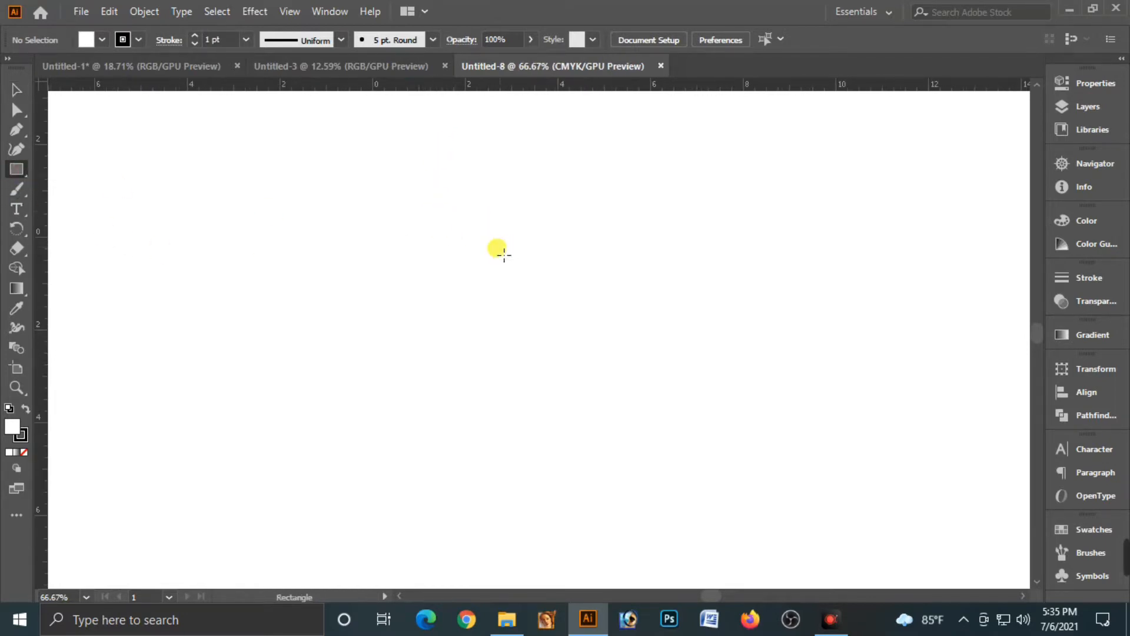
click(477, 237)
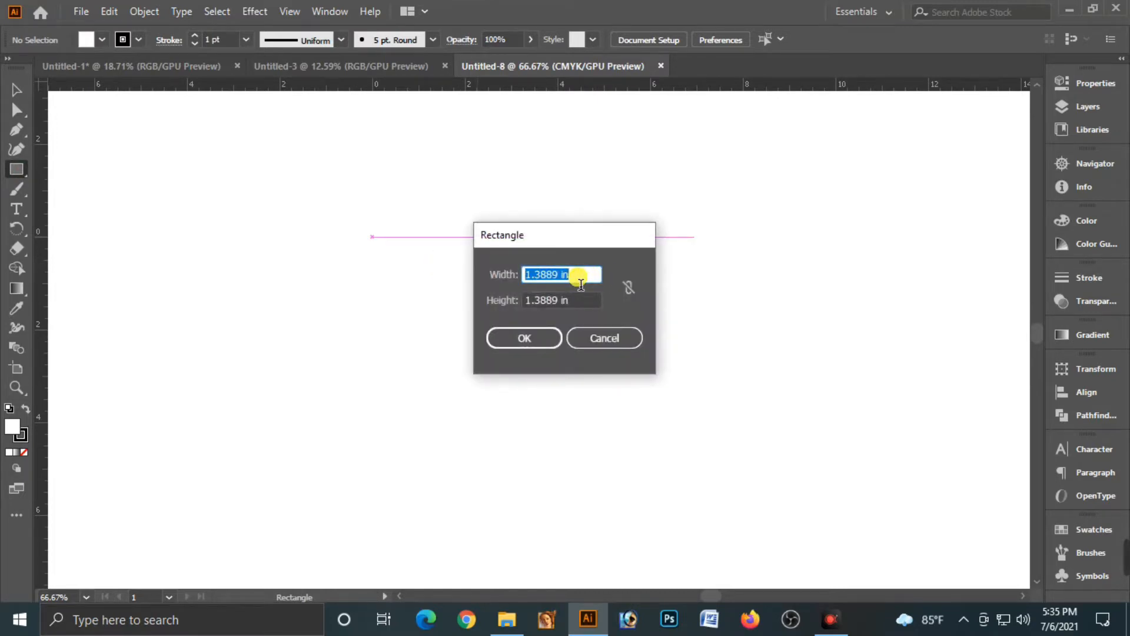
text(60)
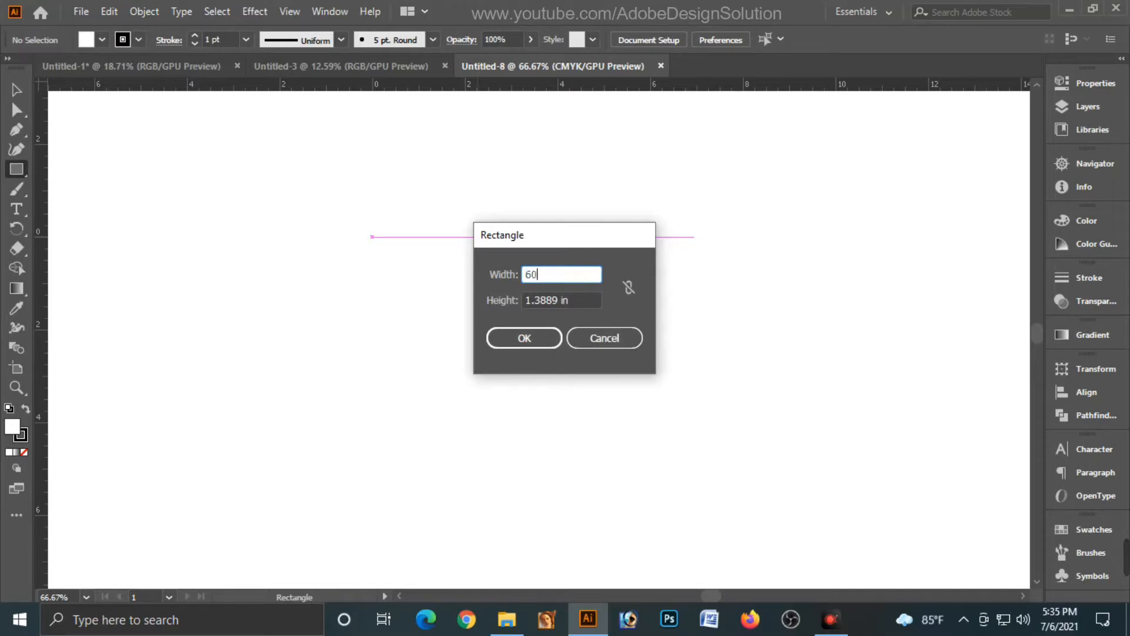
key(Tab)
text(24)
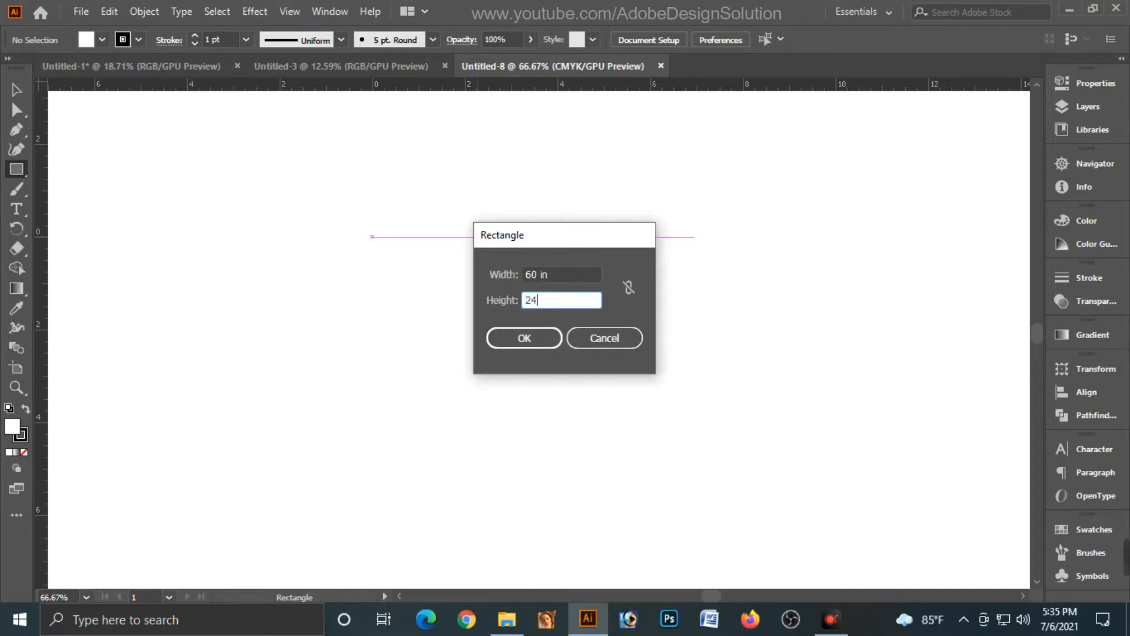
key(Tab)
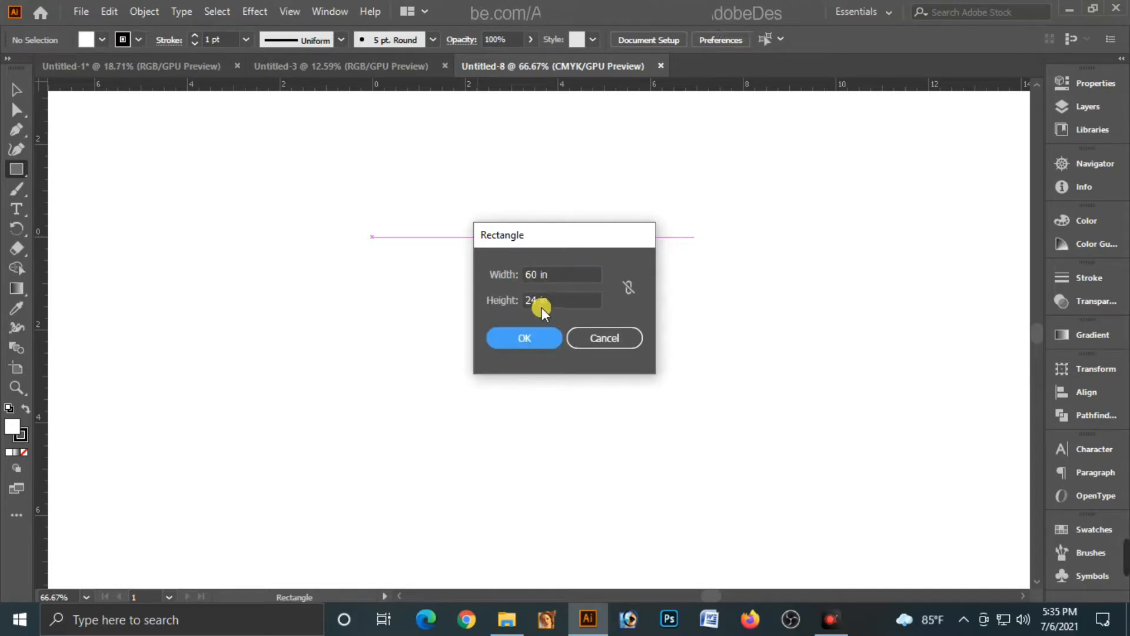
click(524, 338)
click(17, 90)
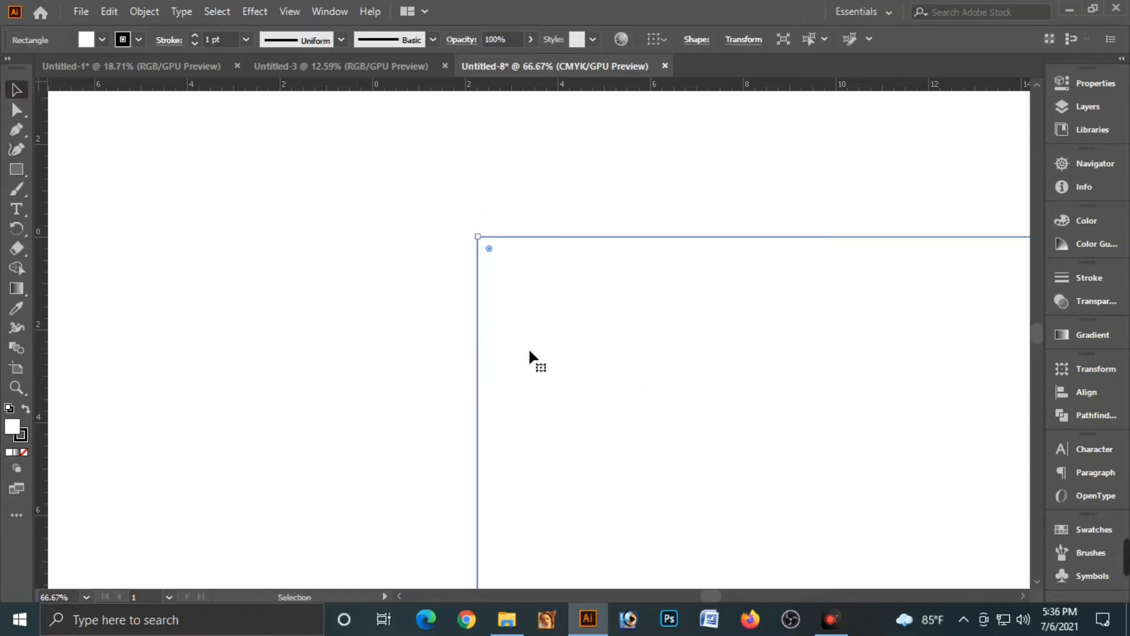
Remove the stroke from the 60 x 24 in rectangle.
key(ctrl+minus)
key(ctrl+minus)
key(ctrl+minus)
key(ctrl+minus)
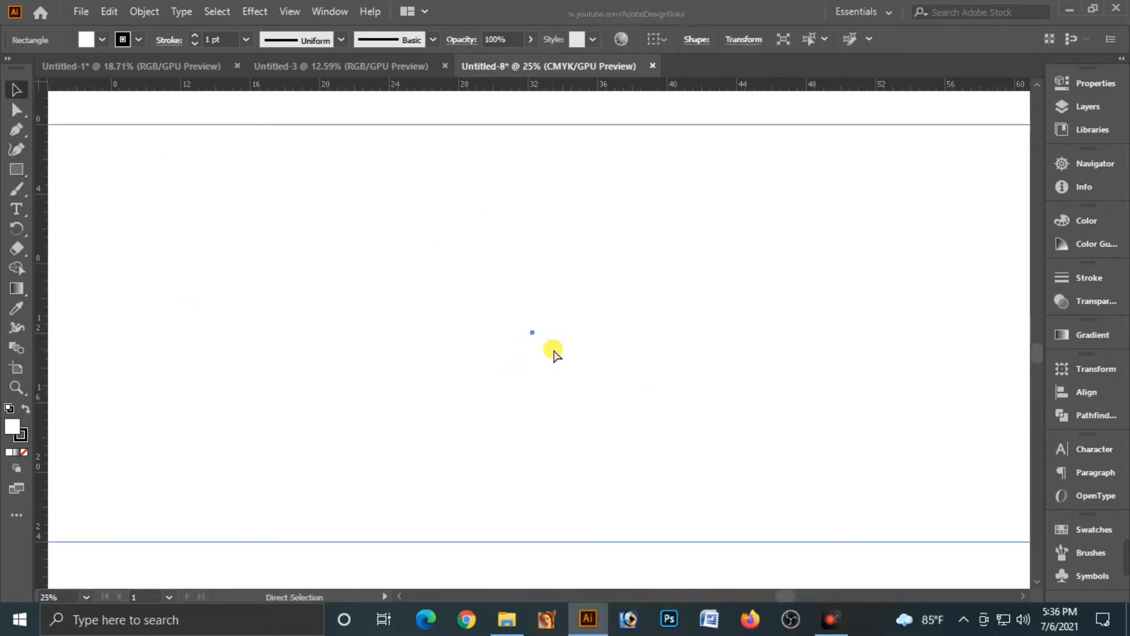
key(ctrl+minus)
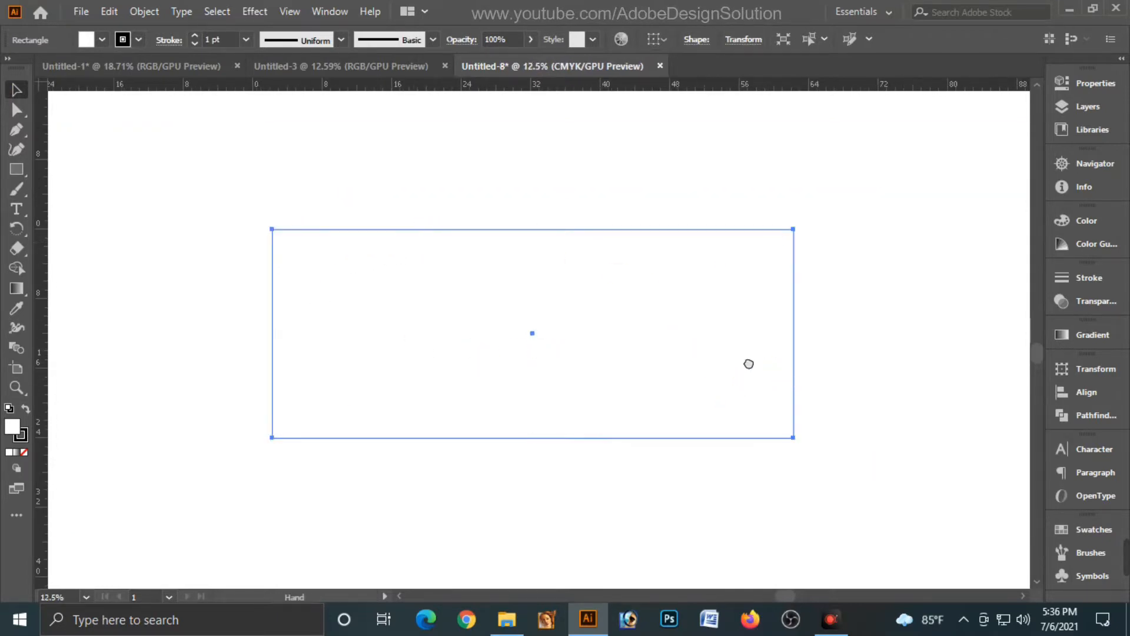
drag(747, 364, 676, 320)
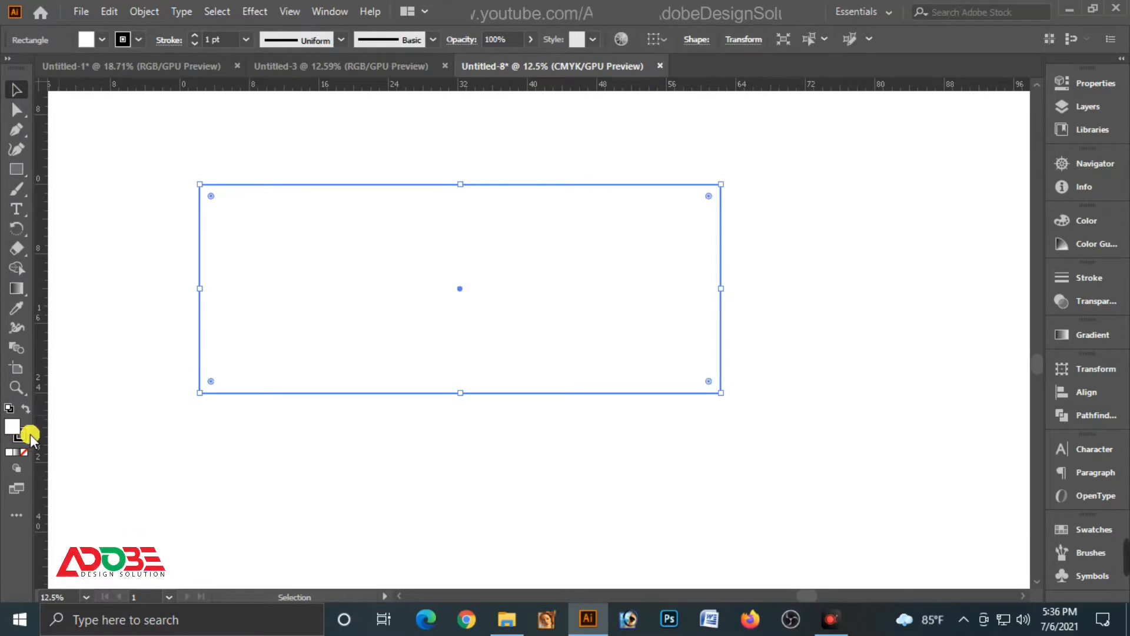
click(21, 452)
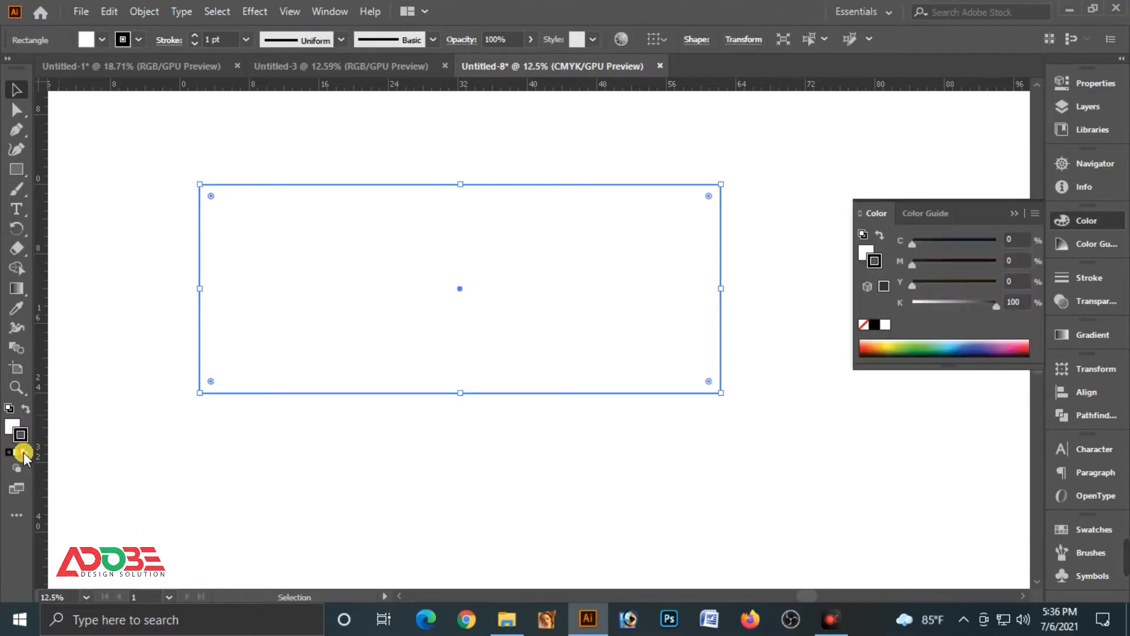
click(24, 452)
Fill the rectangle with a linear white-to-black gradient and add a middle color stop at 50%.
click(13, 426)
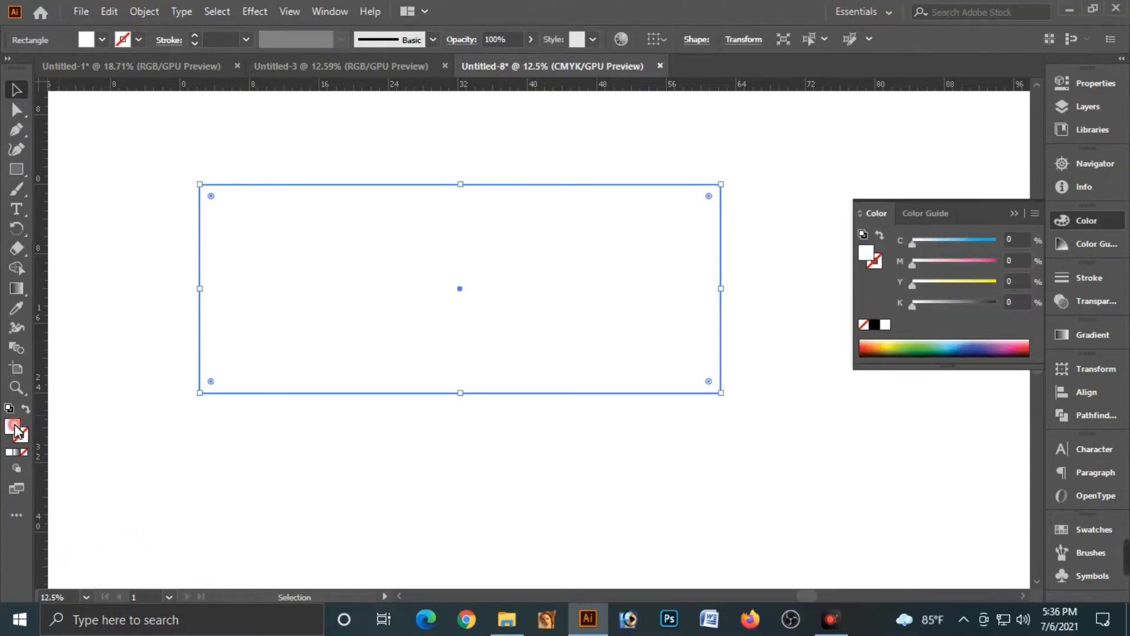
click(1086, 335)
click(955, 463)
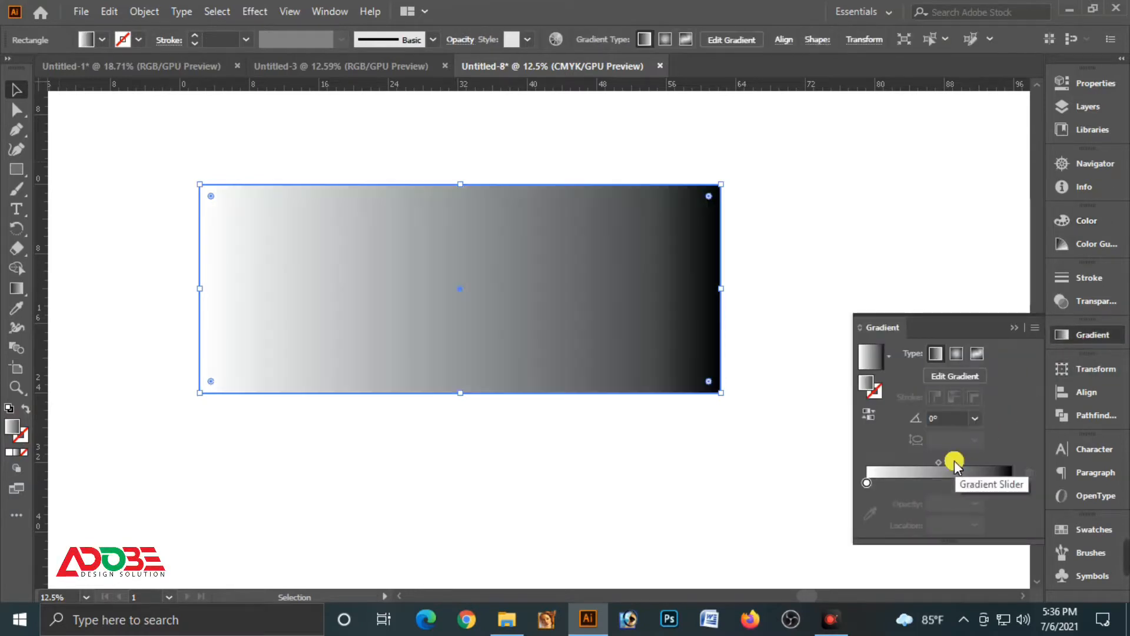
click(939, 483)
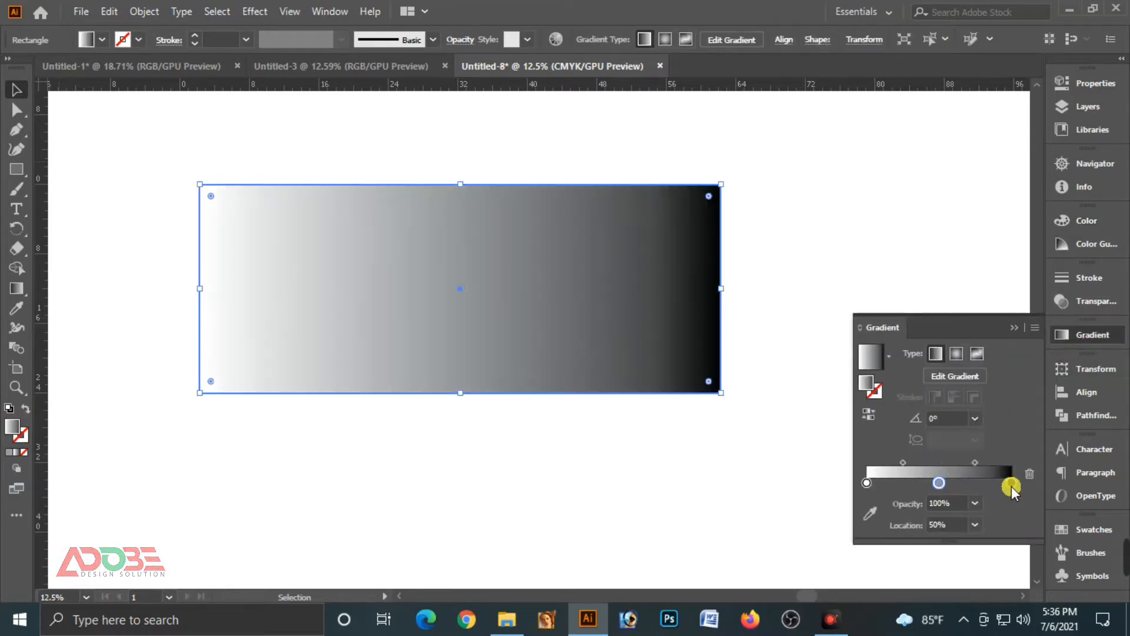
Switch the gradient's first color stop to CMYK and set it to C 60, M 0, Y 100, K 0.
double_click(865, 483)
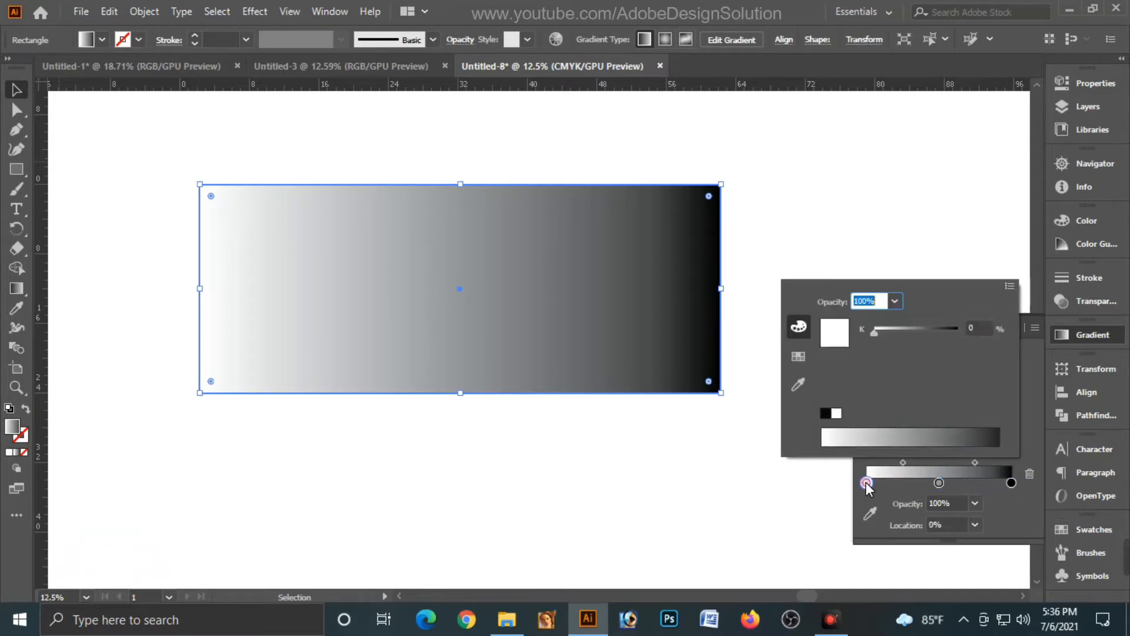
click(1011, 287)
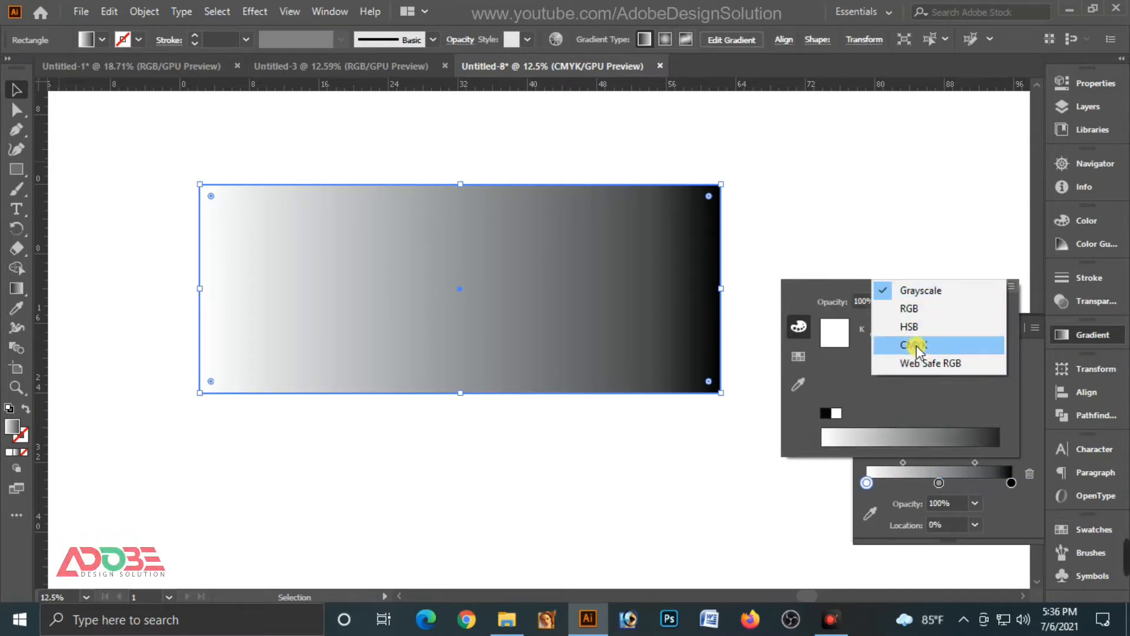
click(916, 346)
click(984, 335)
text(6)
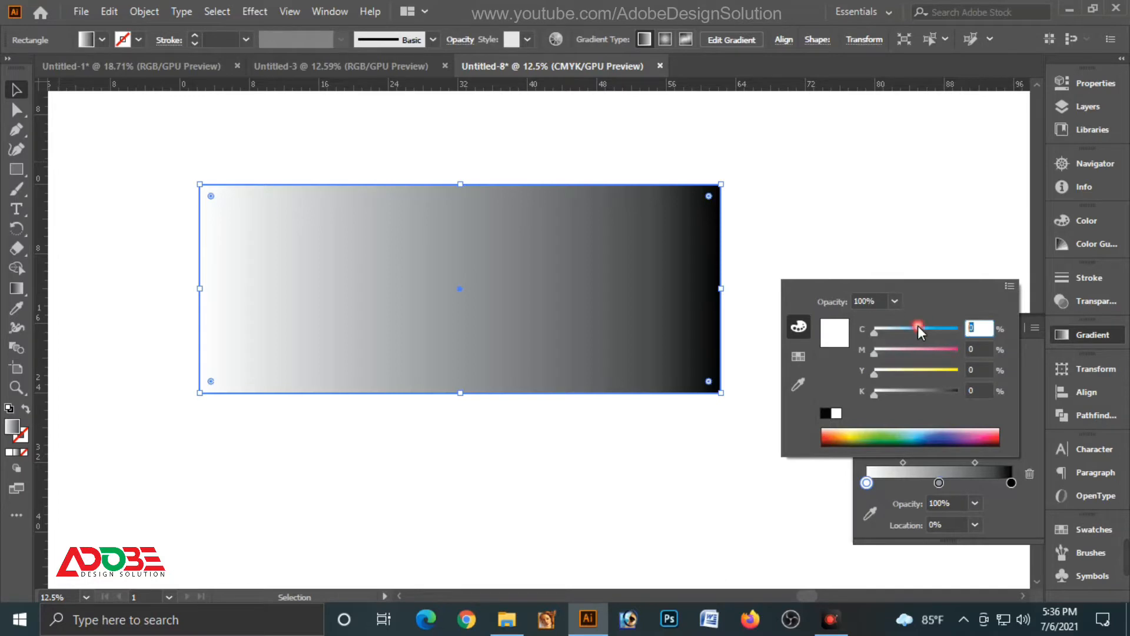
text(0)
key(Tab)
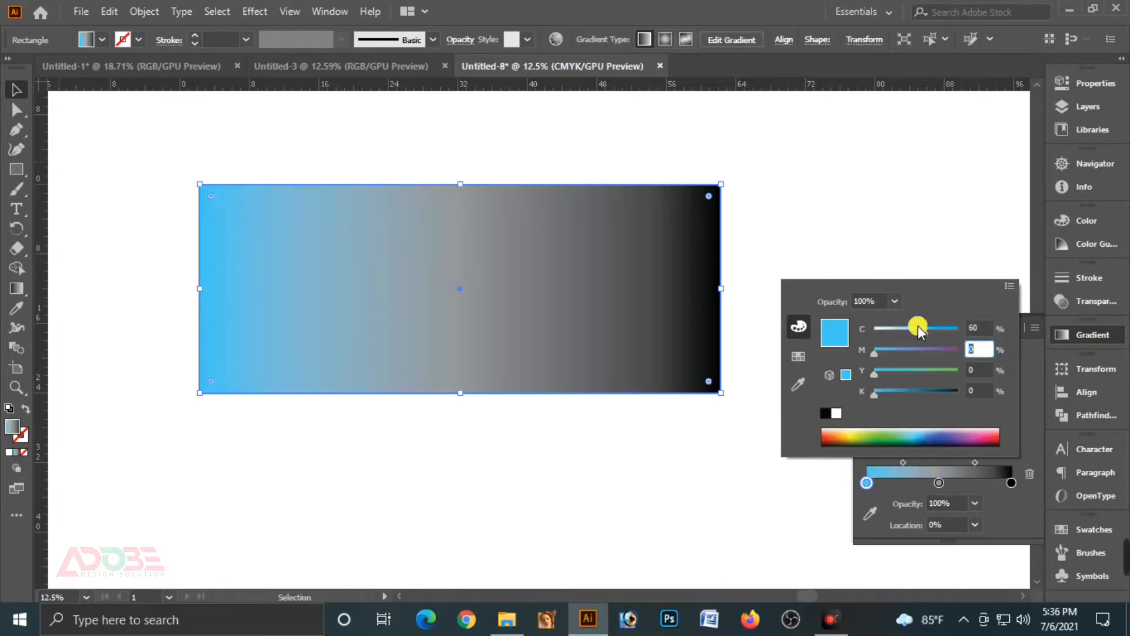
key(Tab)
text(100)
key(Tab)
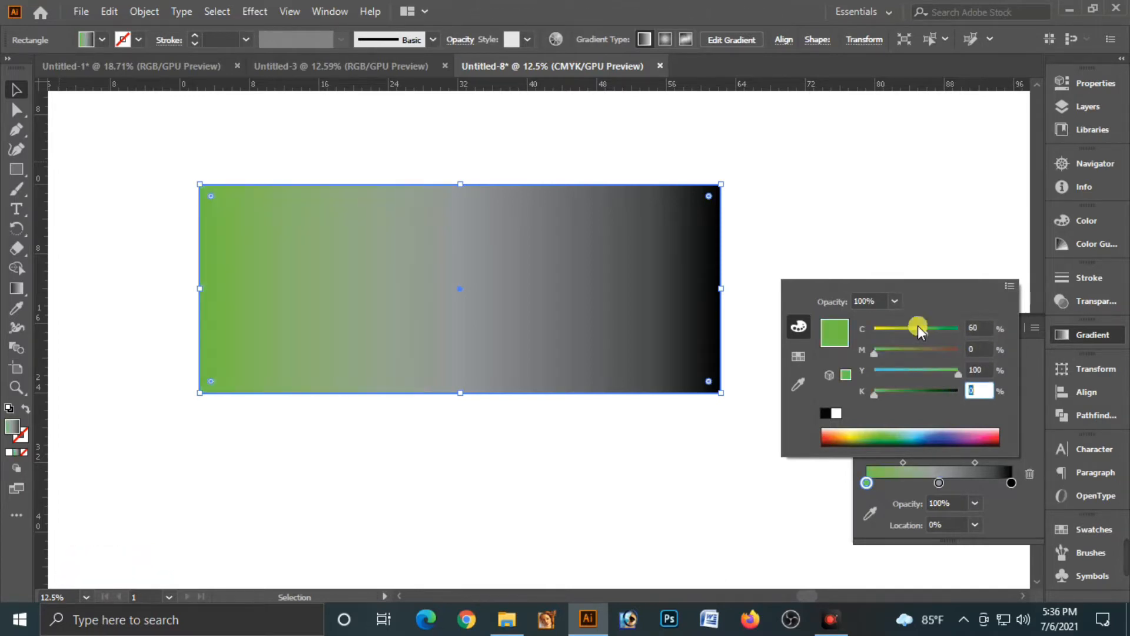
key(Tab)
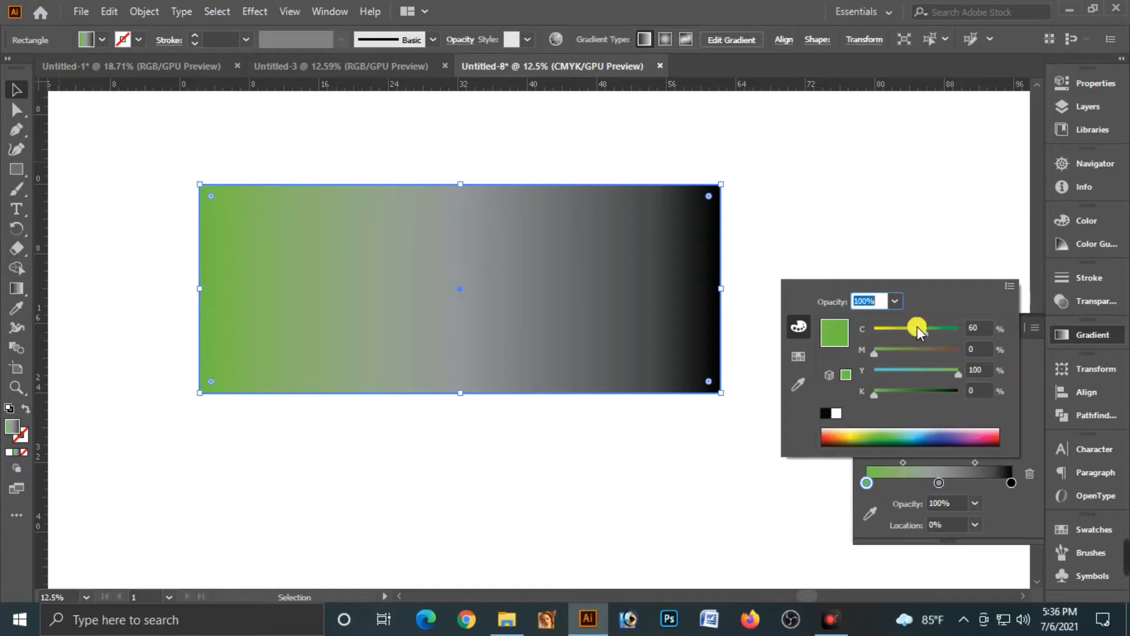
Set the gradient's middle color stop to C 70, M 0, Y 60, K 0.
click(939, 483)
double_click(940, 483)
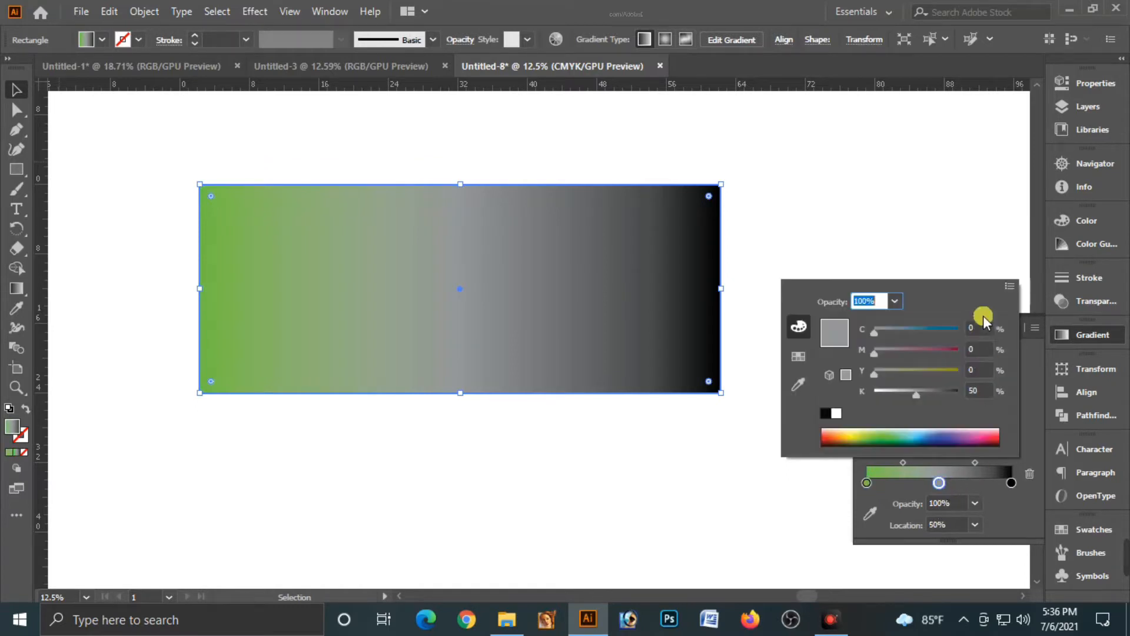
click(982, 330)
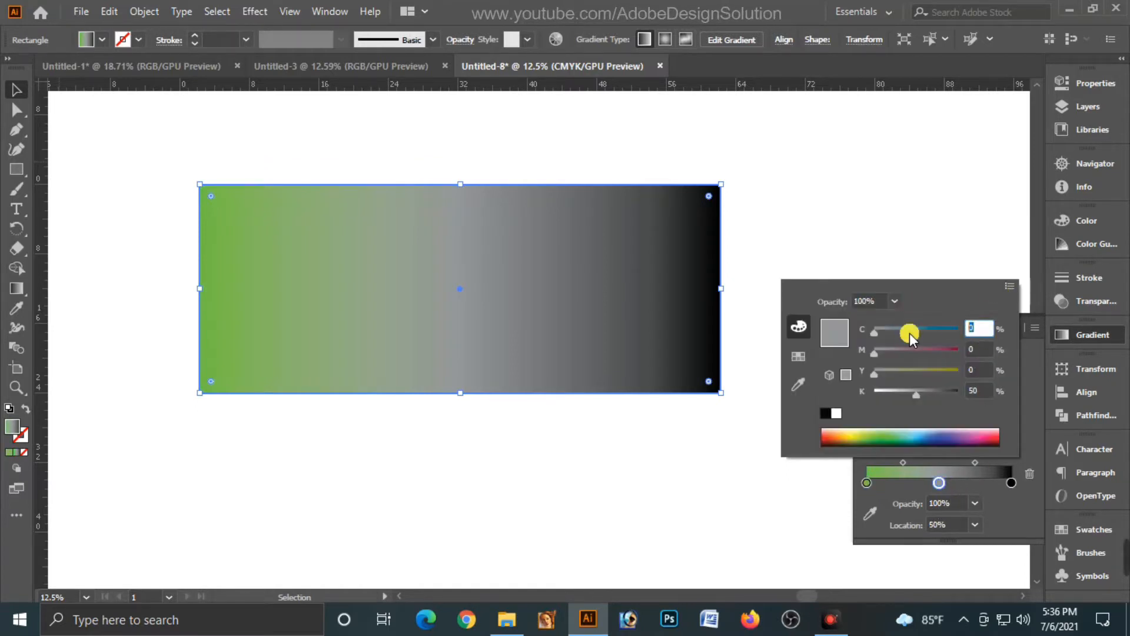
text(70)
key(Tab)
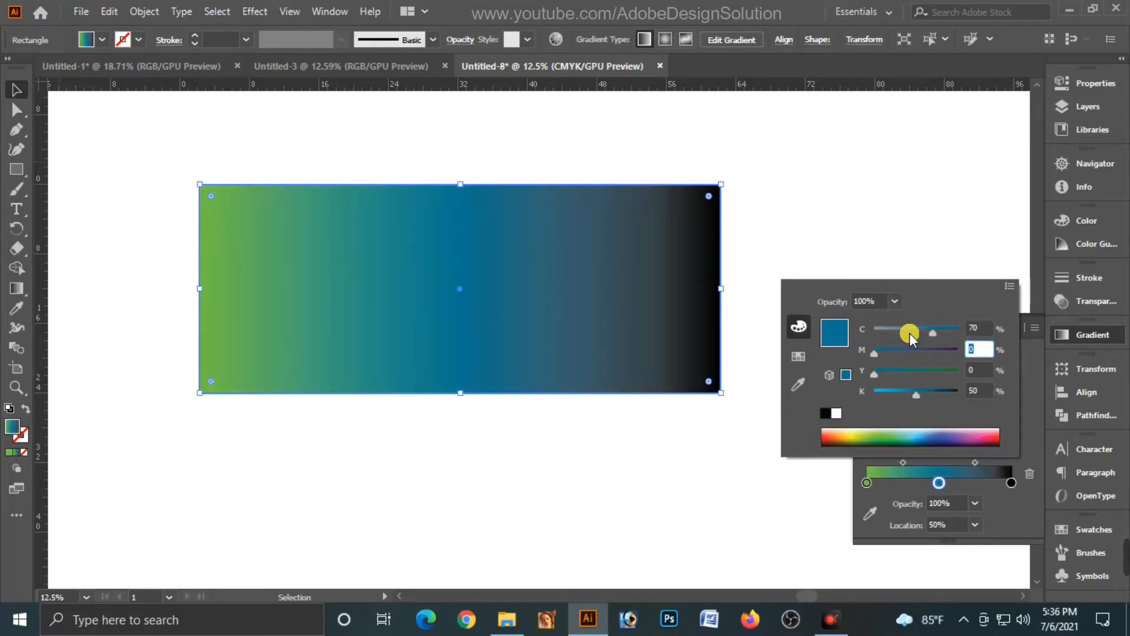
key(Tab)
text(100)
key(Tab)
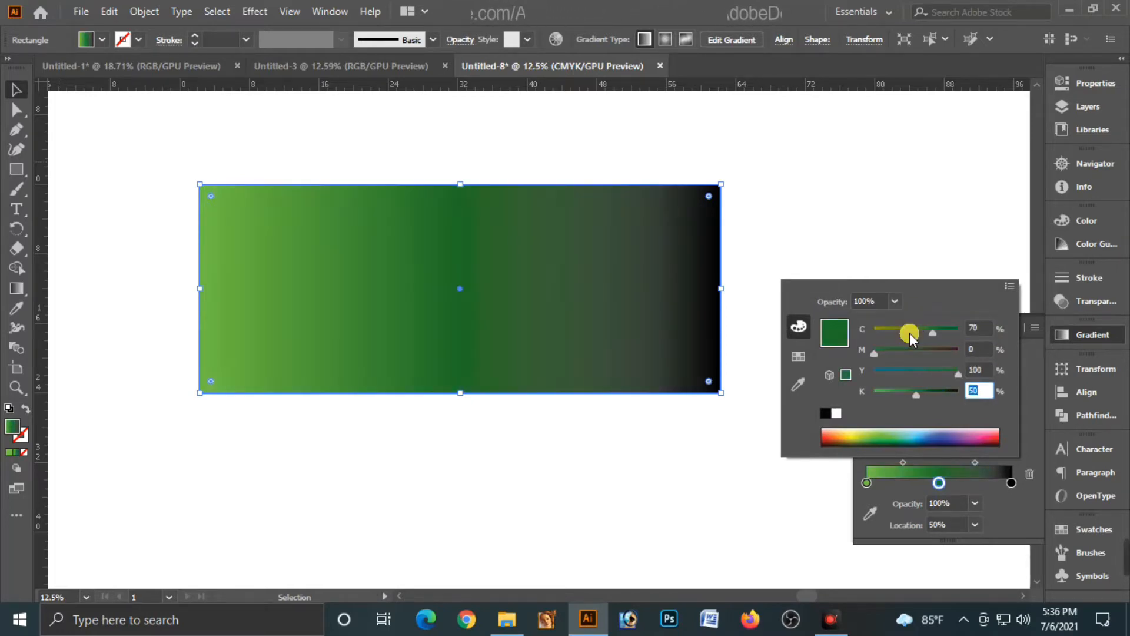
drag(986, 372, 904, 391)
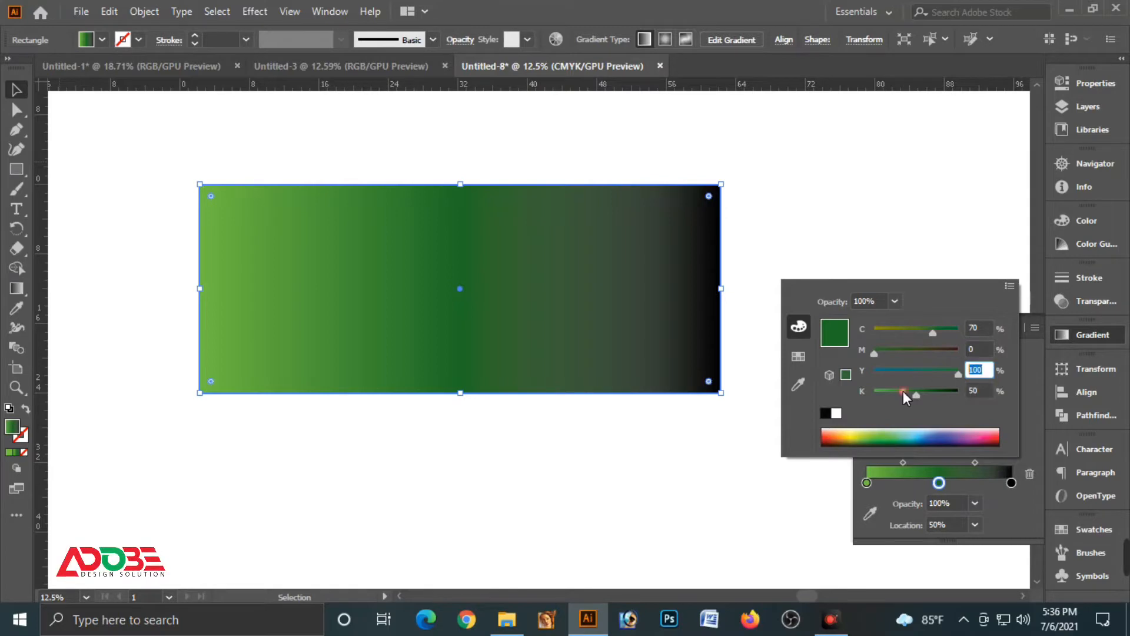
text(60)
key(Tab)
text(0)
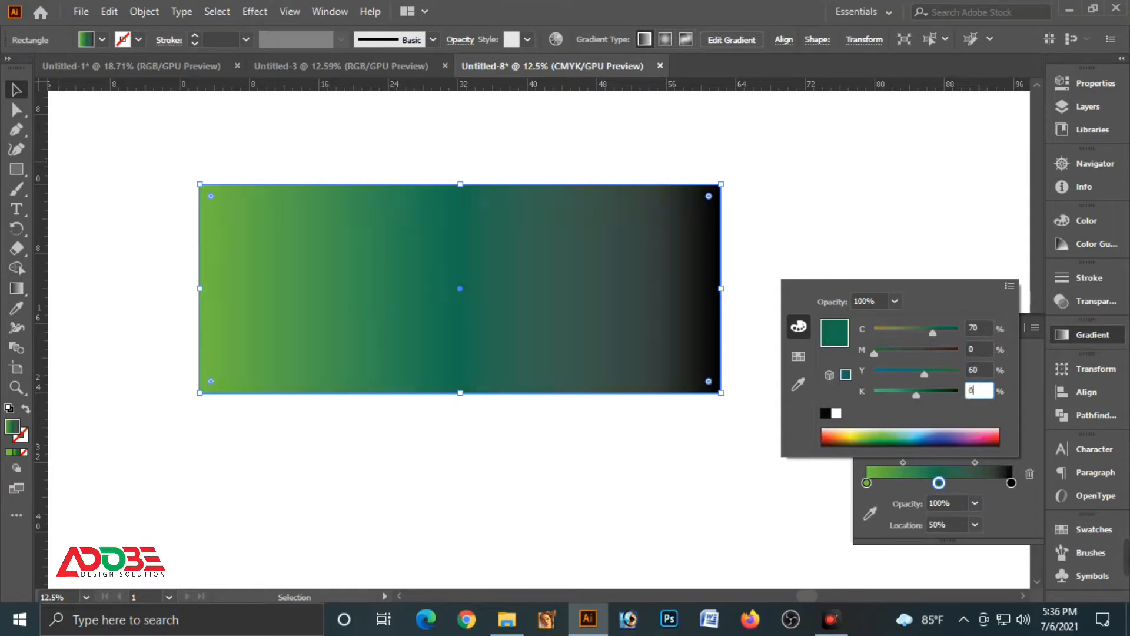
key(Tab)
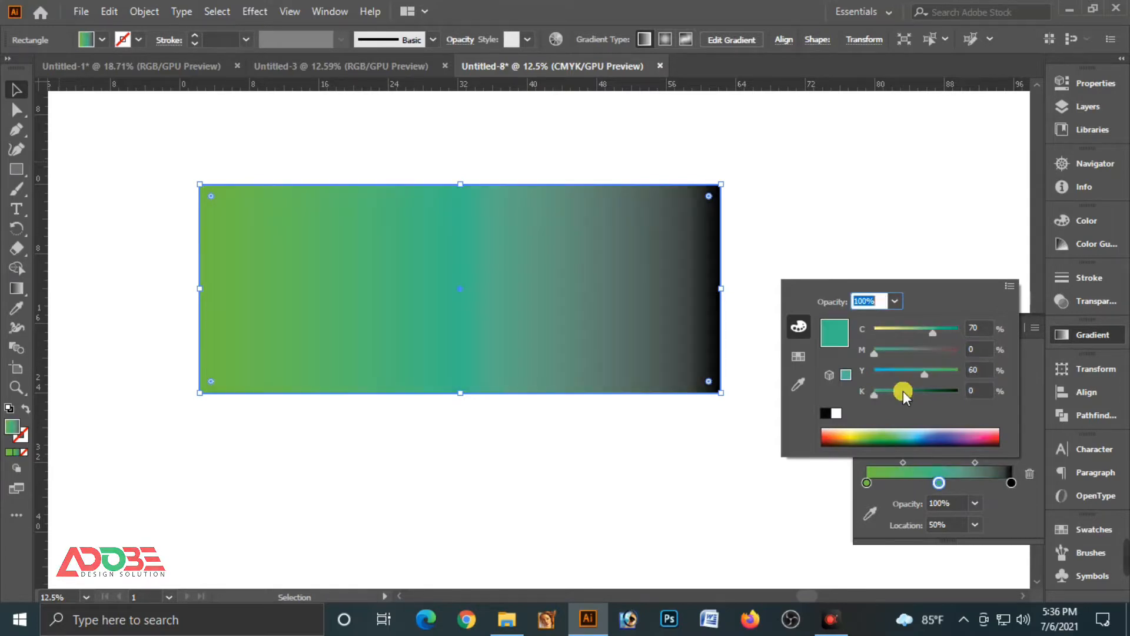
Switch the gradient's last color stop to CMYK and set it to C 8, M 0, Y 100, K 0.
click(1012, 482)
double_click(1011, 482)
click(1009, 286)
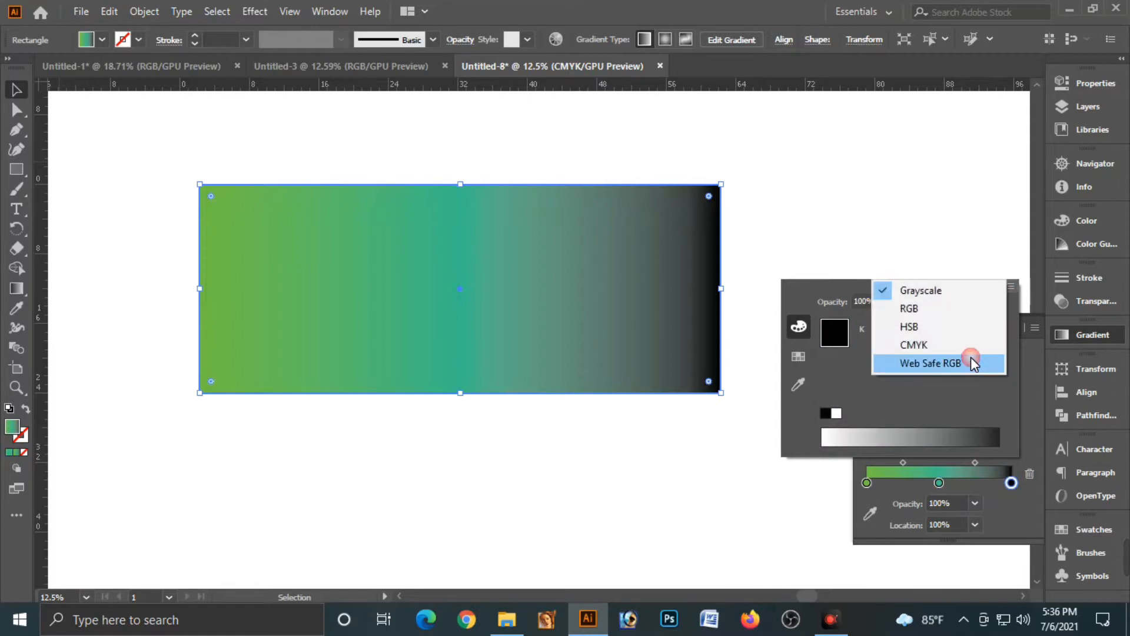
click(952, 343)
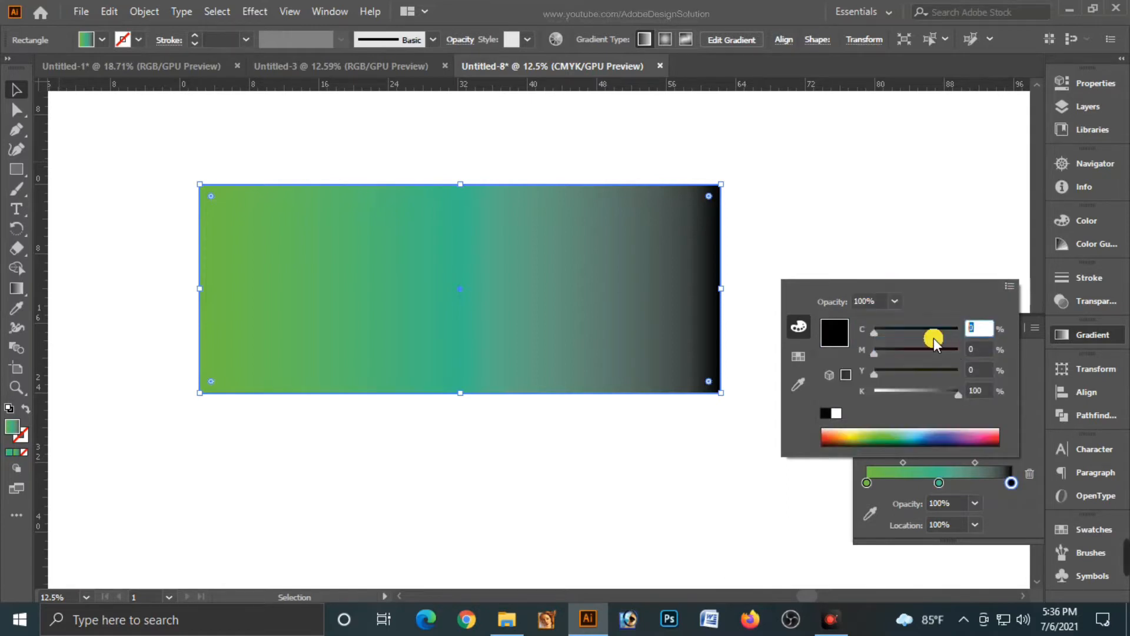
text(8)
key(Tab)
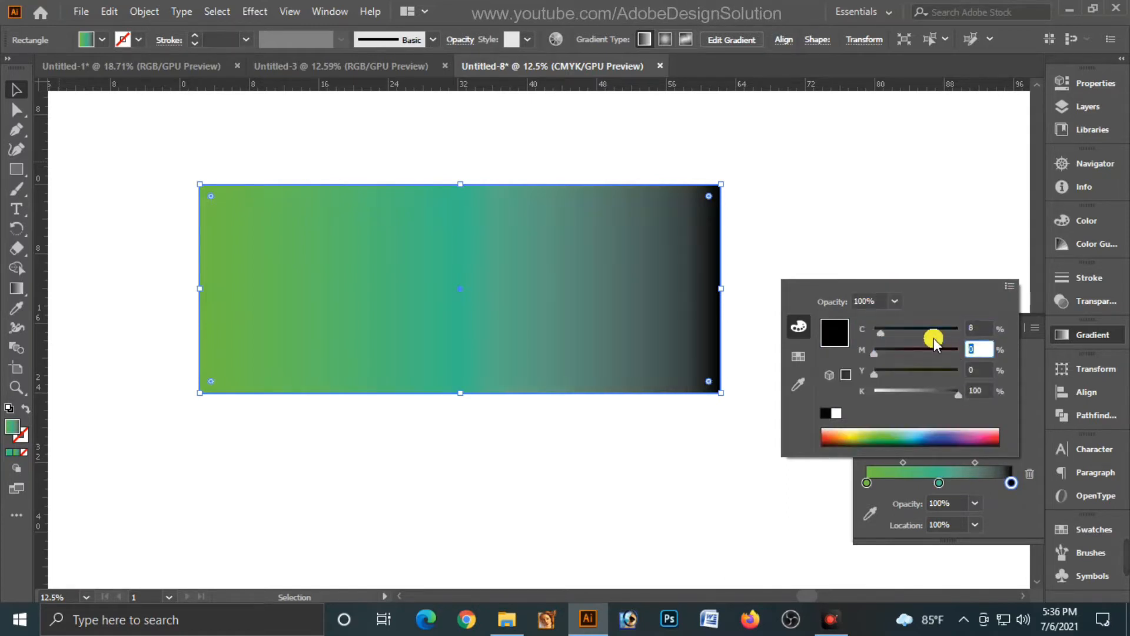
key(Tab)
text(100)
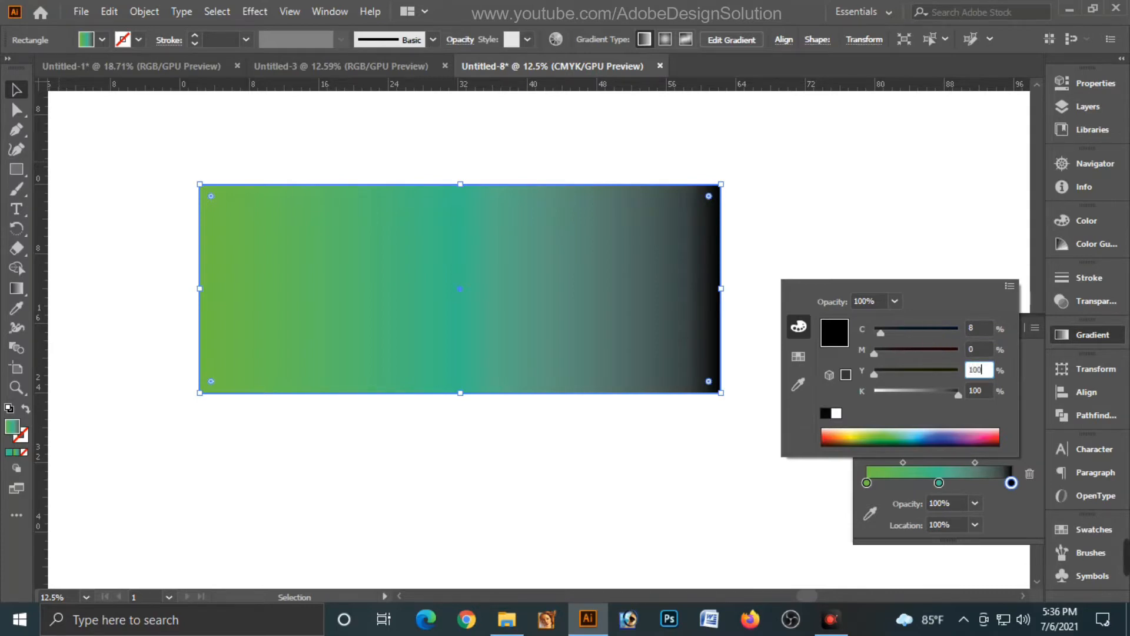
key(Tab)
text(0)
key(Tab)
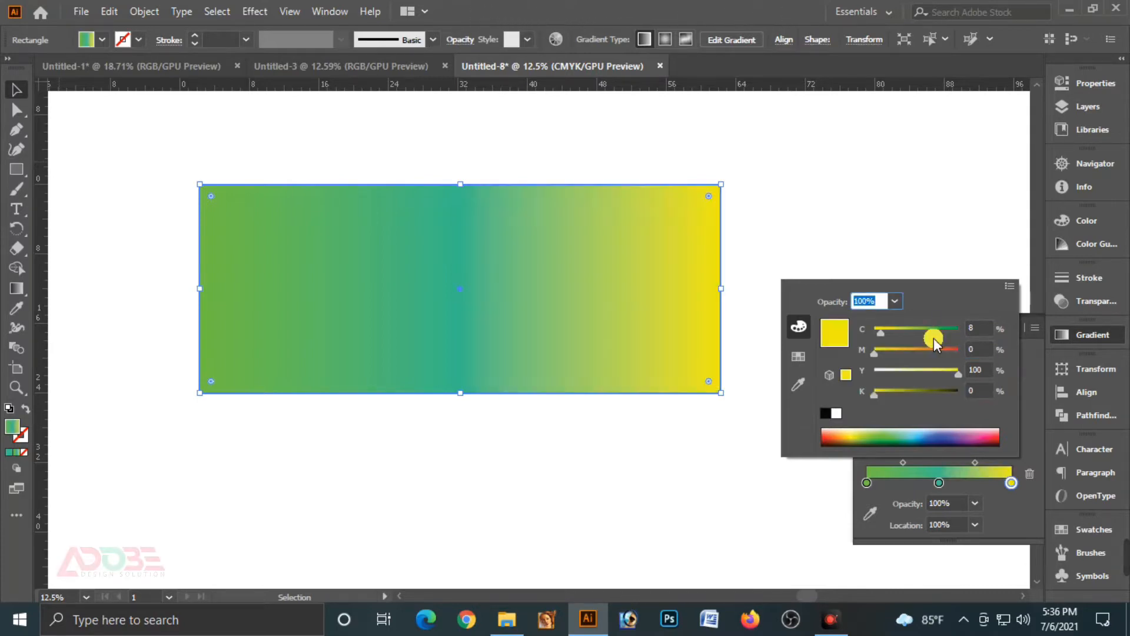
Adjust the gradient's last color stop to C 5 and Y 60, and deselect the rectangle.
click(877, 329)
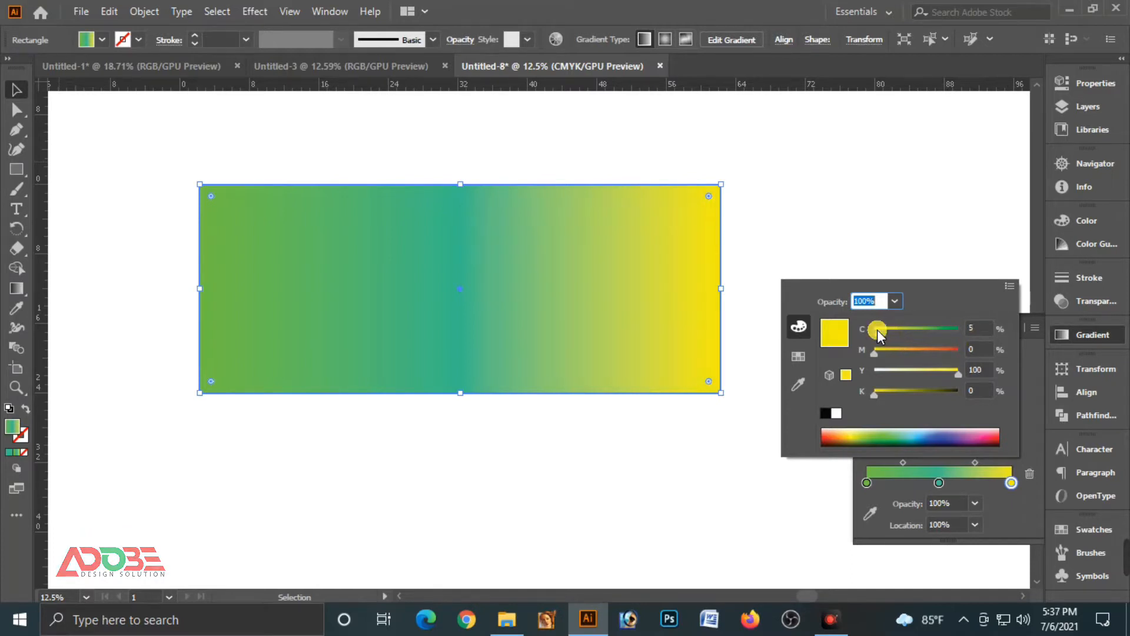
click(980, 370)
text(6)
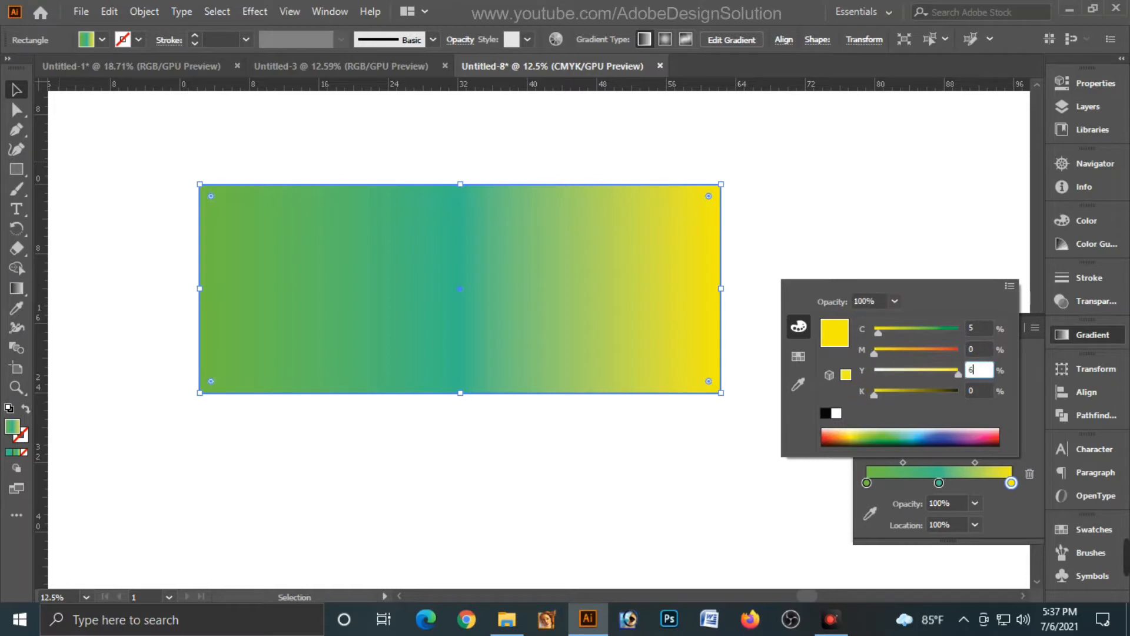
text(0)
key(Tab)
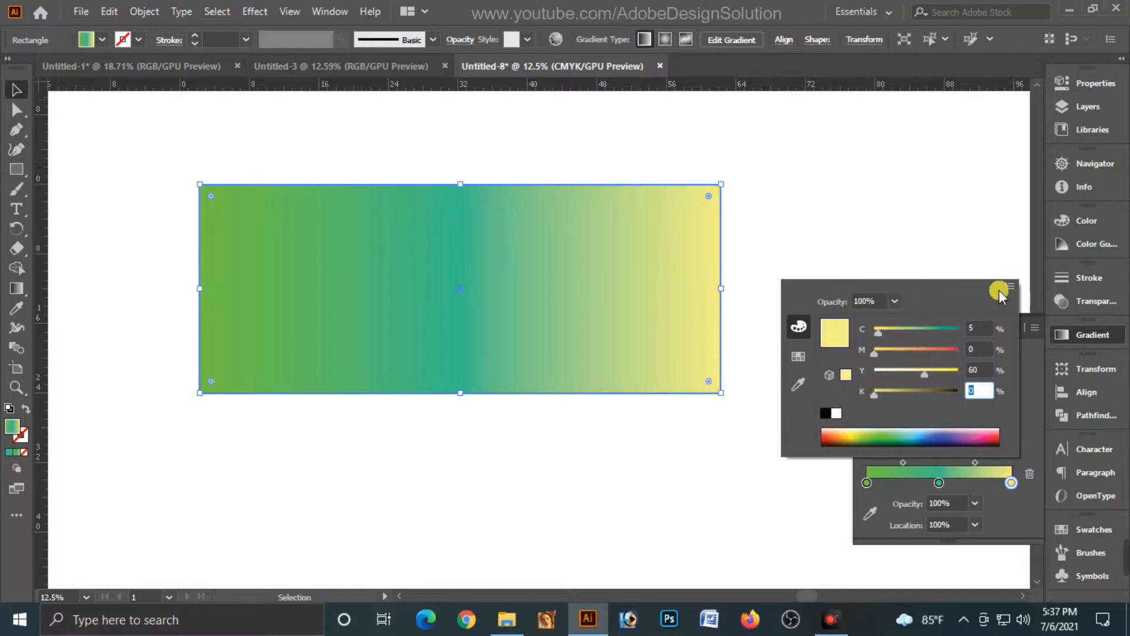
click(940, 243)
key(ctrl+shift+a)
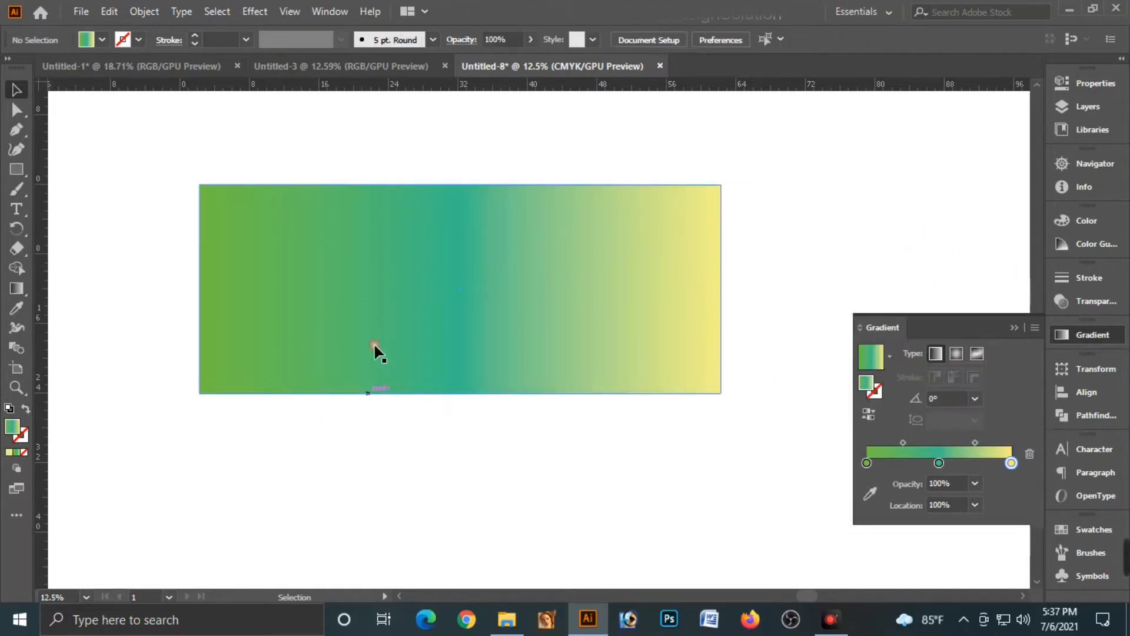
click(1012, 324)
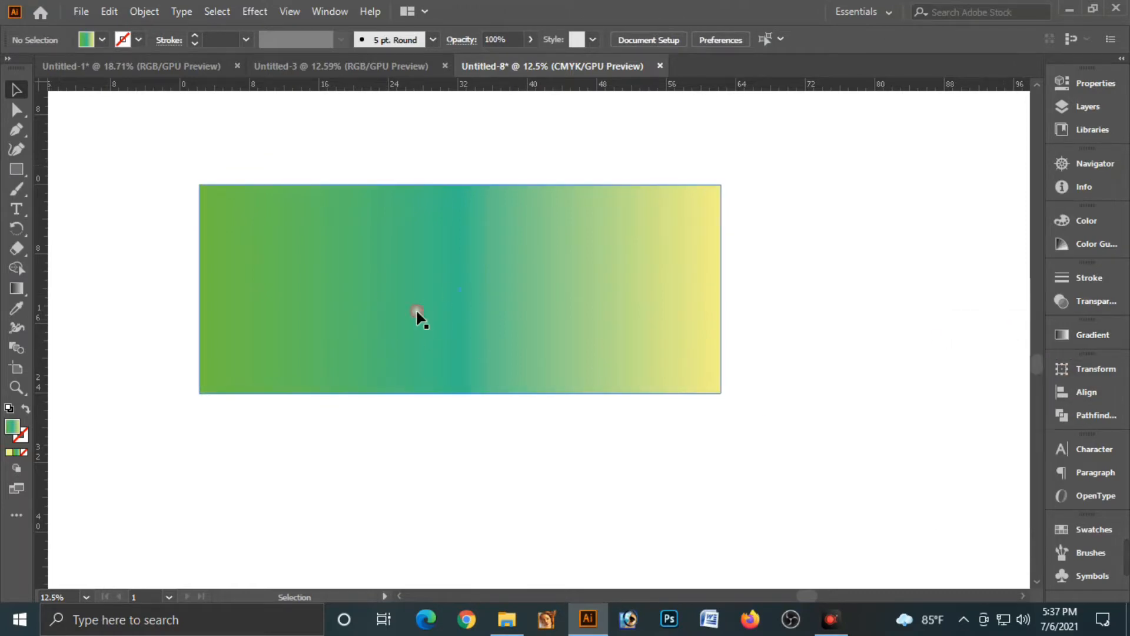
Copy the gradient rectangle, paste it in front, and shrink the copy's height to a thin strip along the banner's bottom edge.
click(312, 239)
click(353, 226)
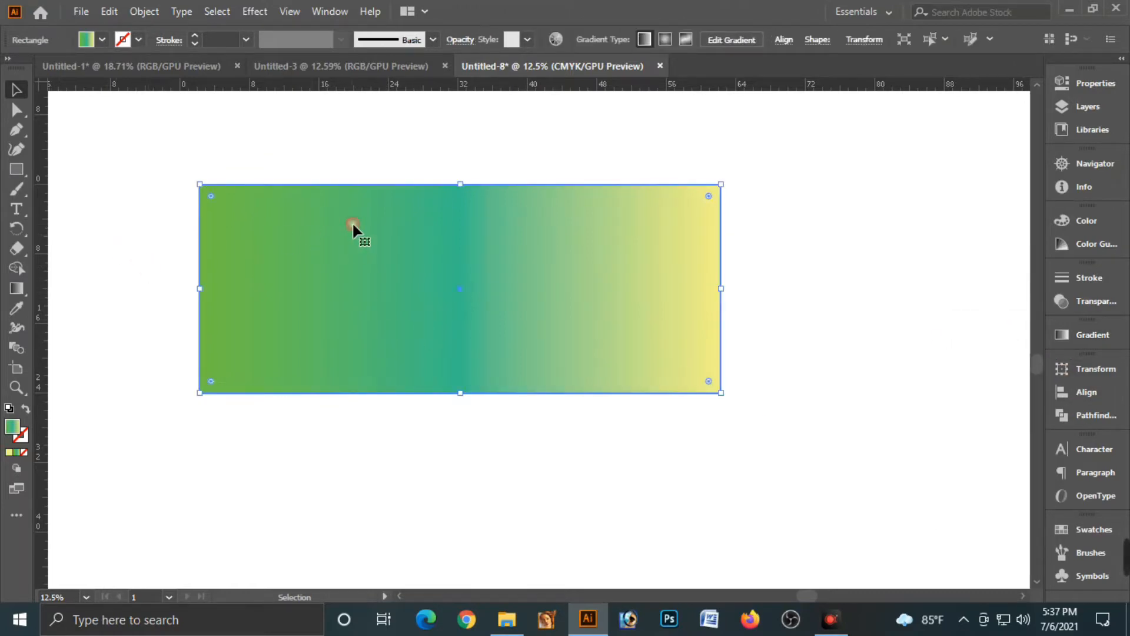
click(110, 11)
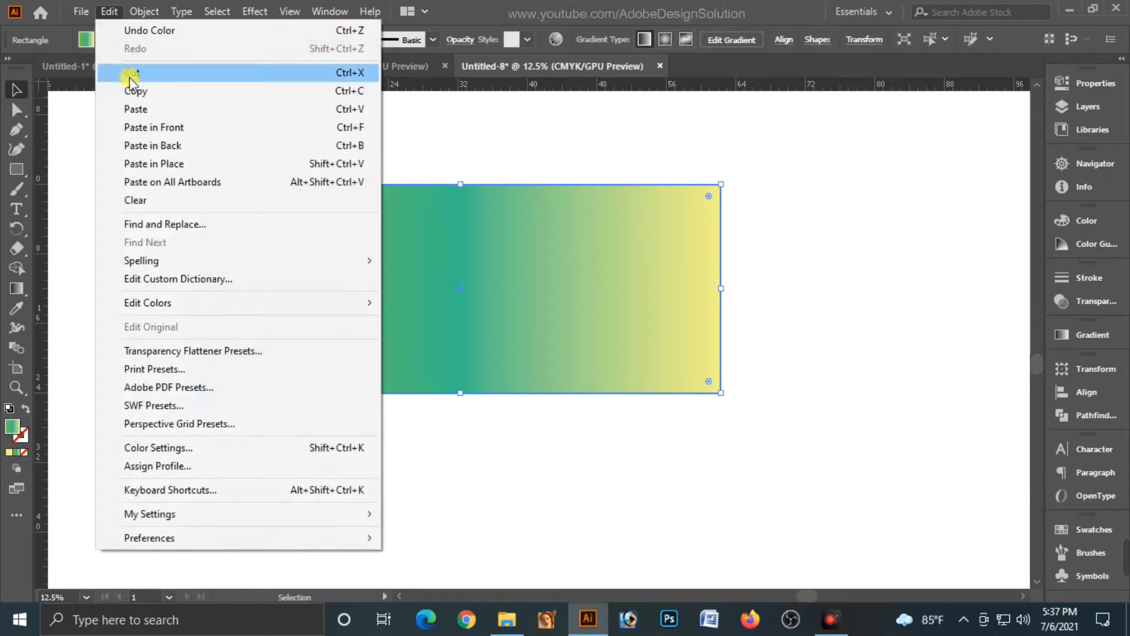
click(335, 93)
click(109, 11)
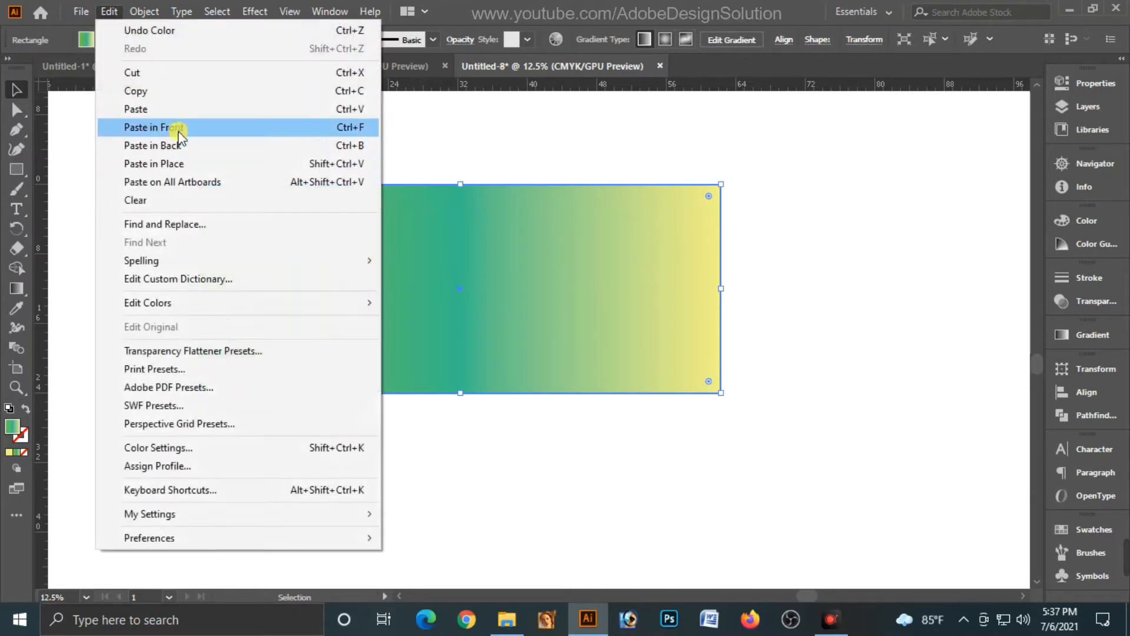
click(263, 131)
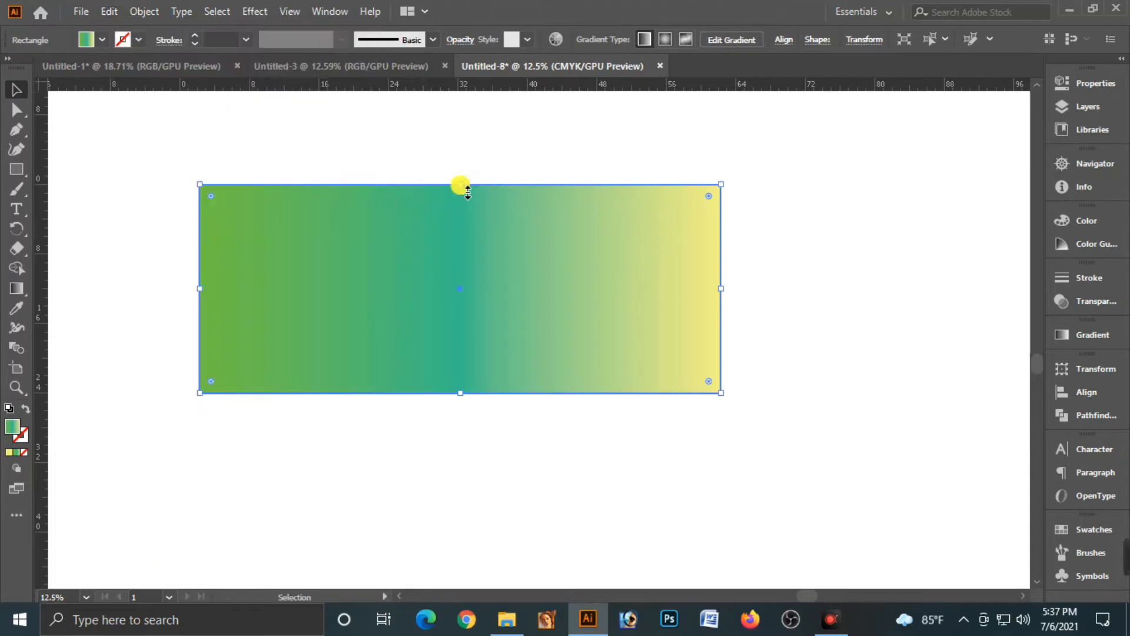
drag(460, 184, 450, 389)
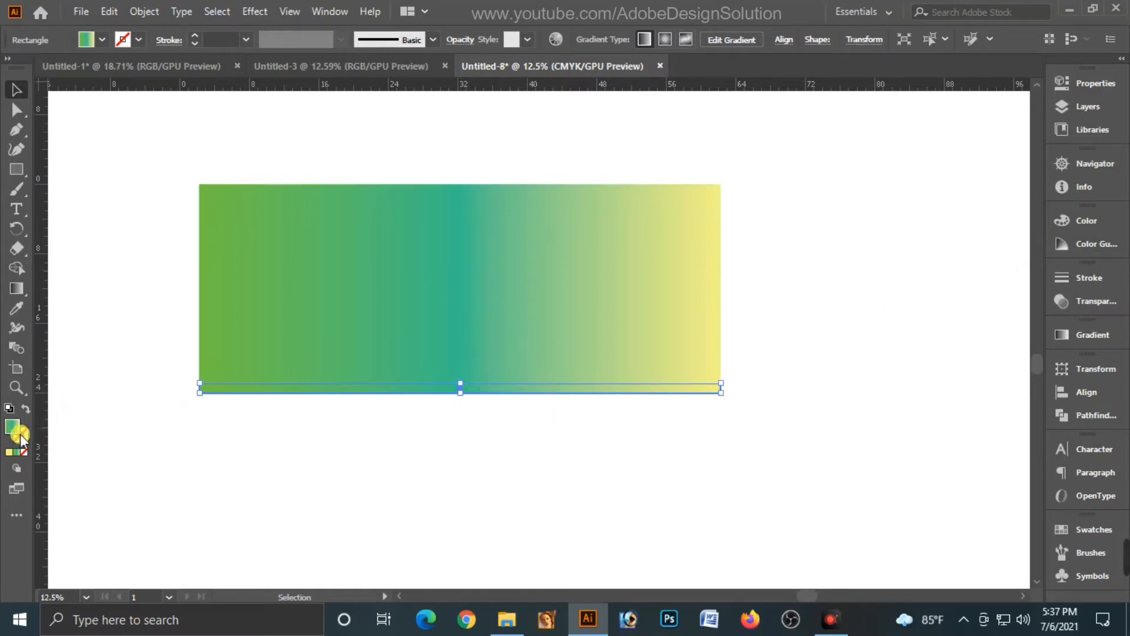
Give the thin bottom strip a solid fill with cyan at 100% and yellow at 100%.
click(8, 454)
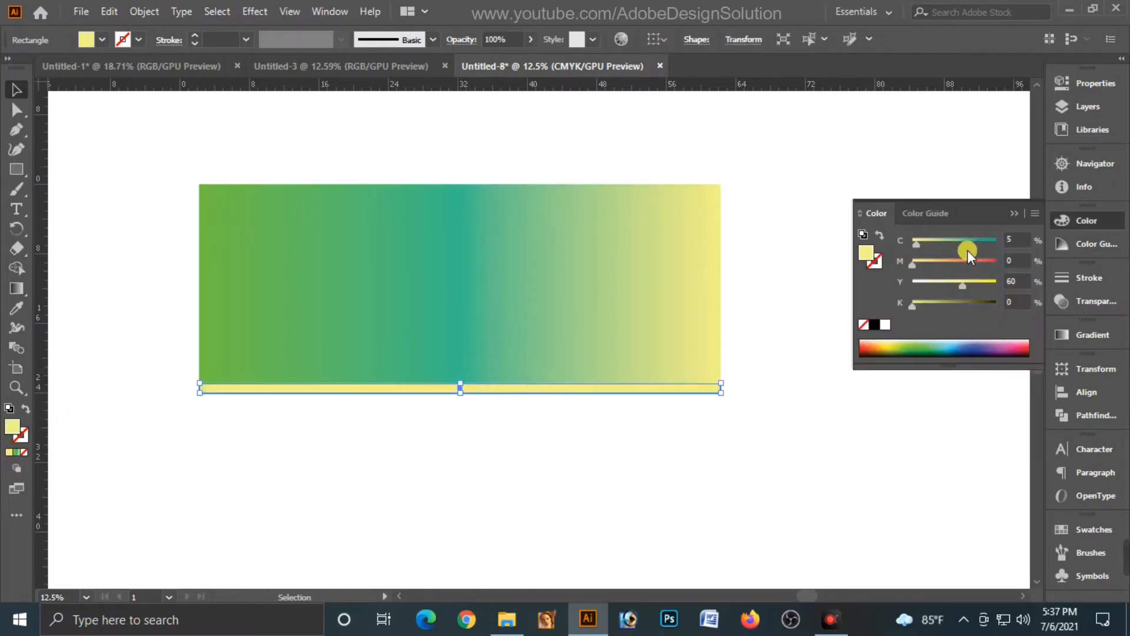
drag(967, 246, 1012, 239)
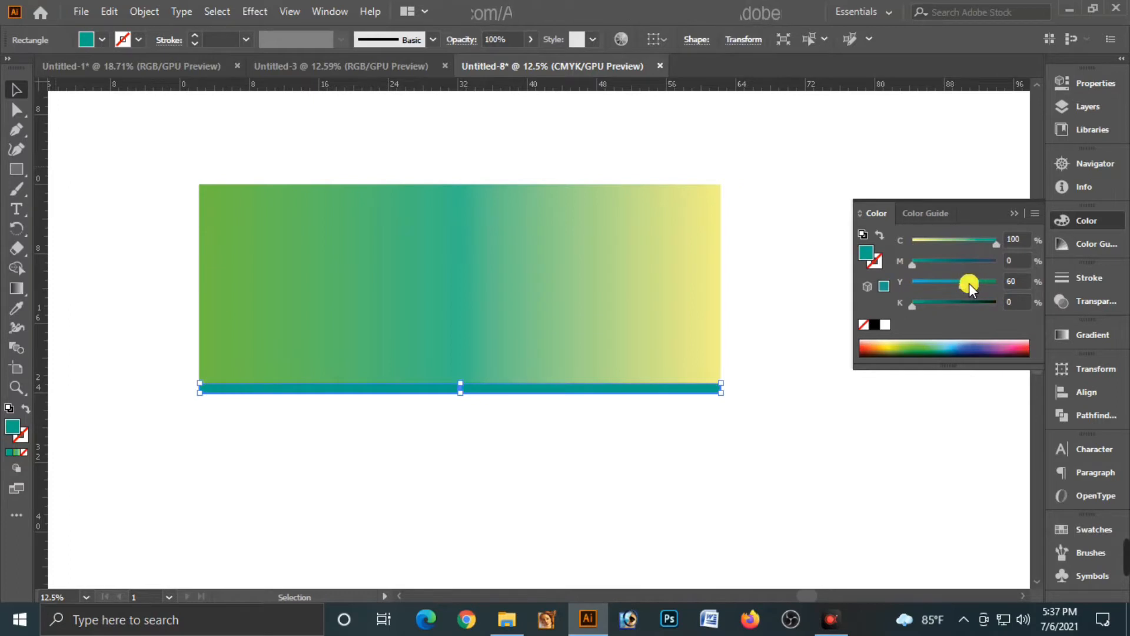
drag(969, 284, 973, 281)
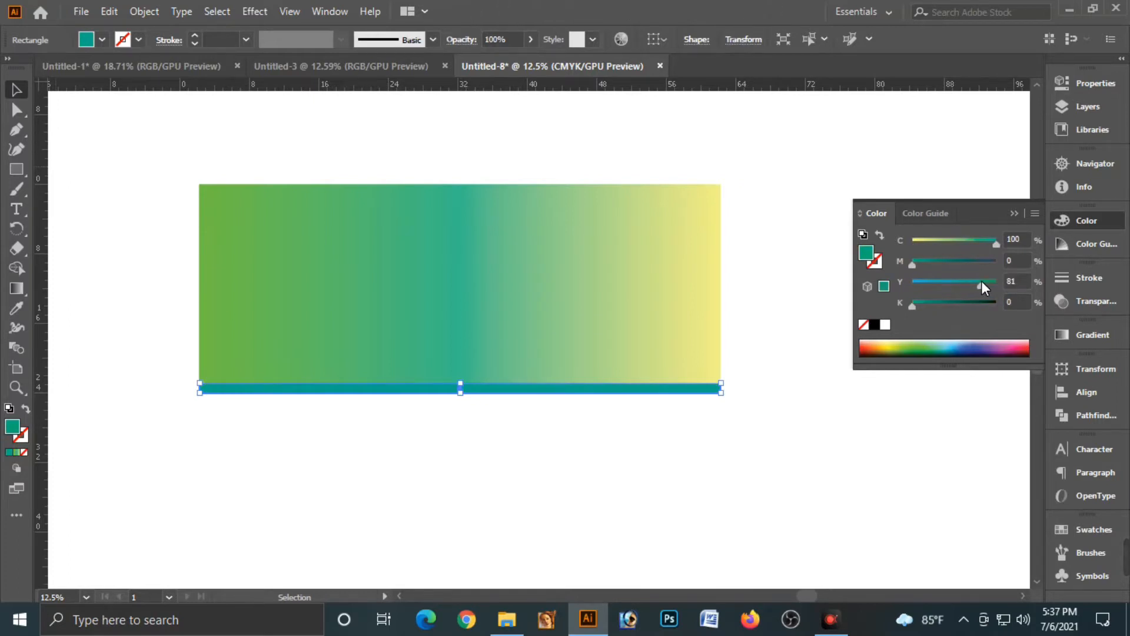
Refine the bottom strip's fill to C 80, M 10, Y 100, K 0, and deselect it.
click(1024, 241)
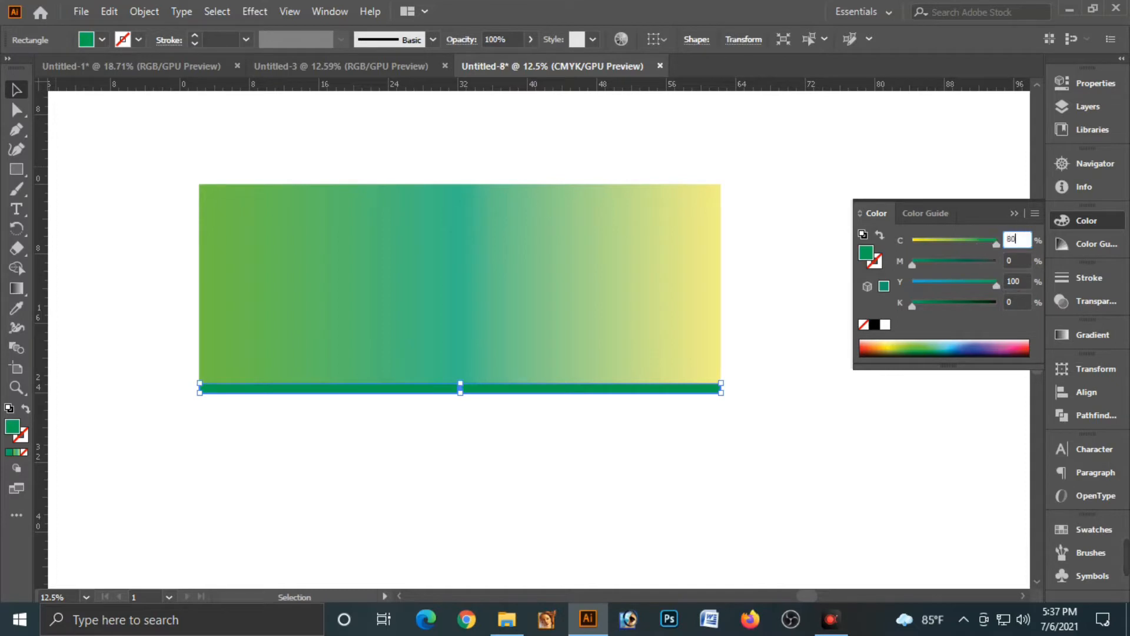
text(80)
key(Tab)
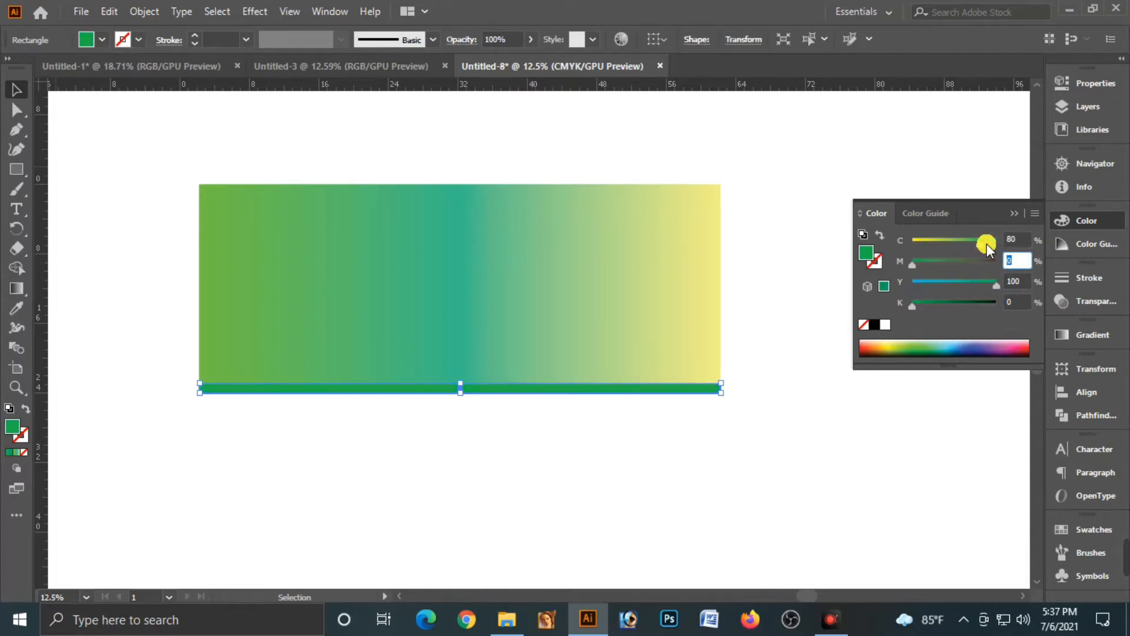
text(10)
key(Tab)
text(1)
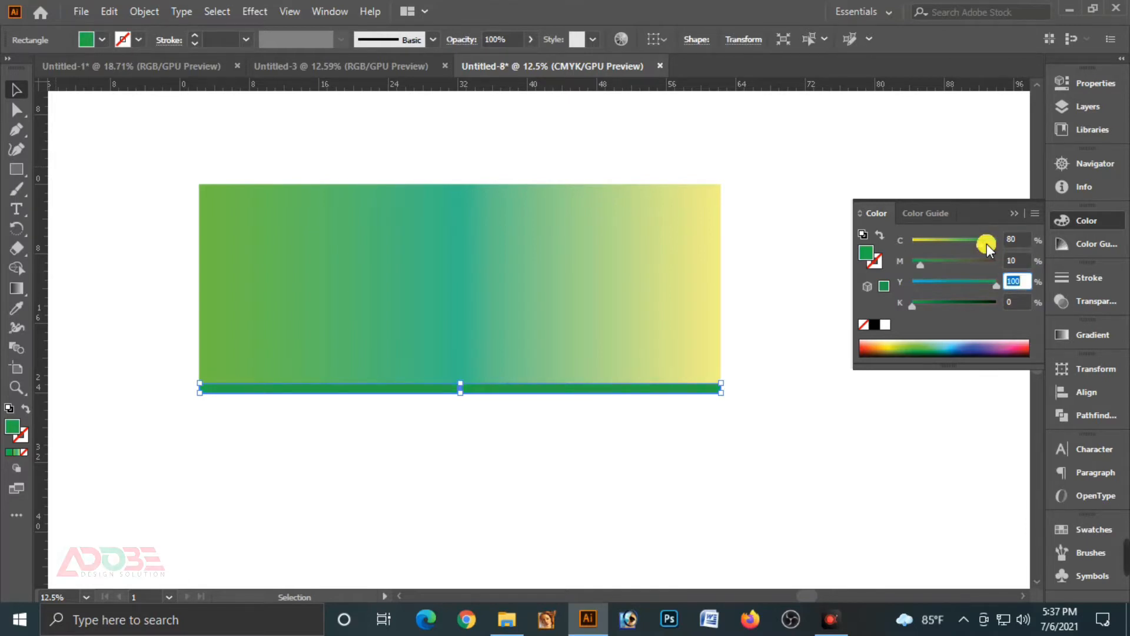
text(00)
key(Tab)
key(Tab)
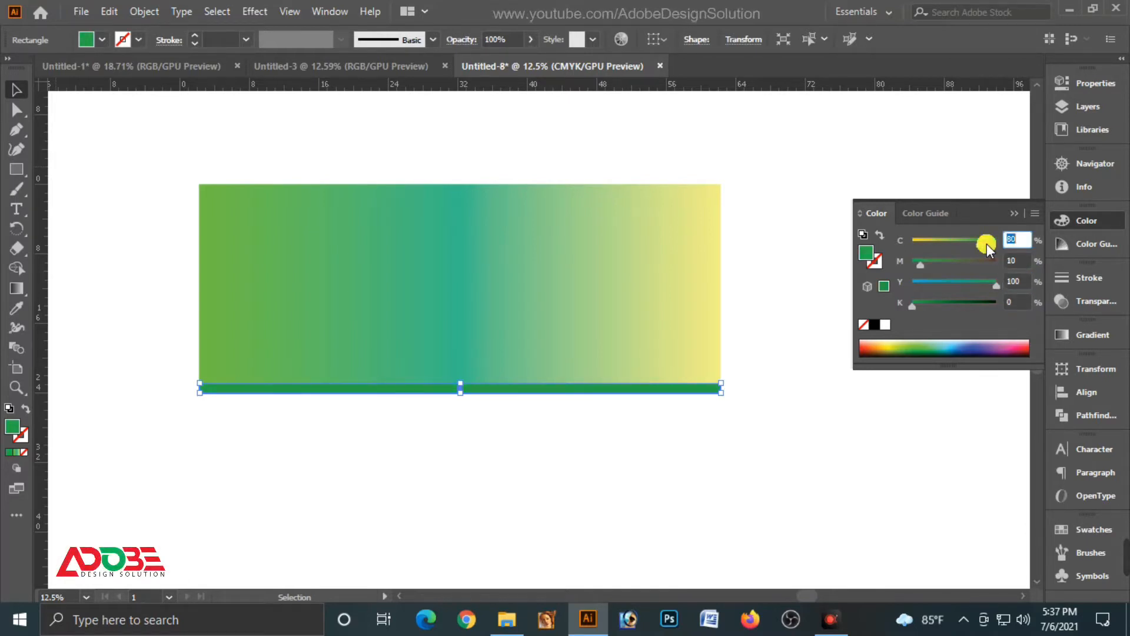
click(757, 365)
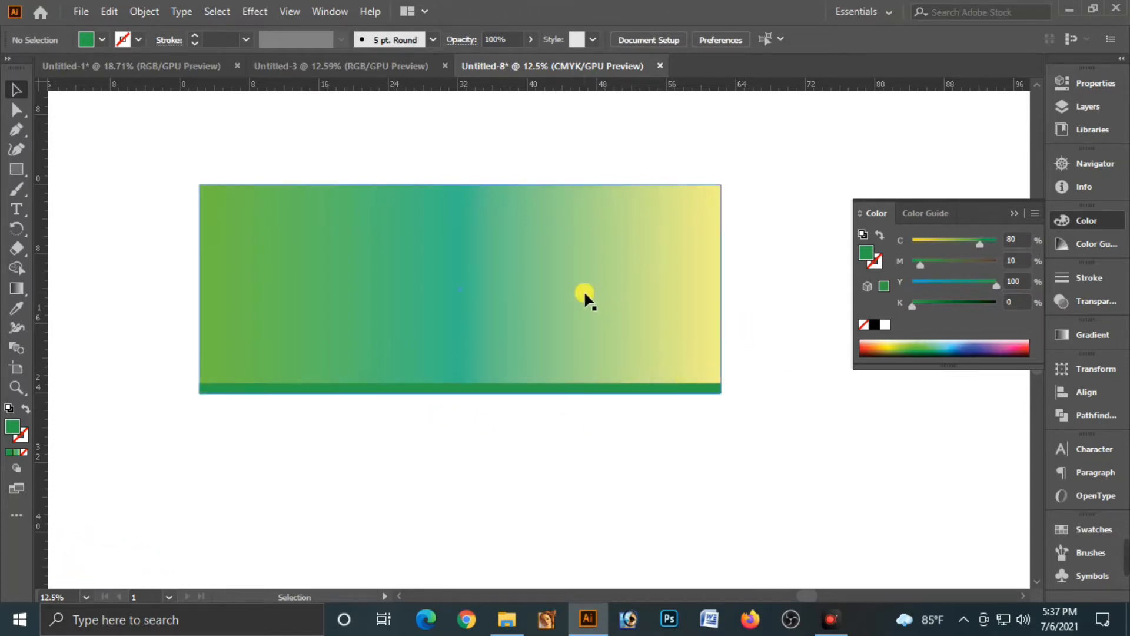
drag(483, 276, 493, 323)
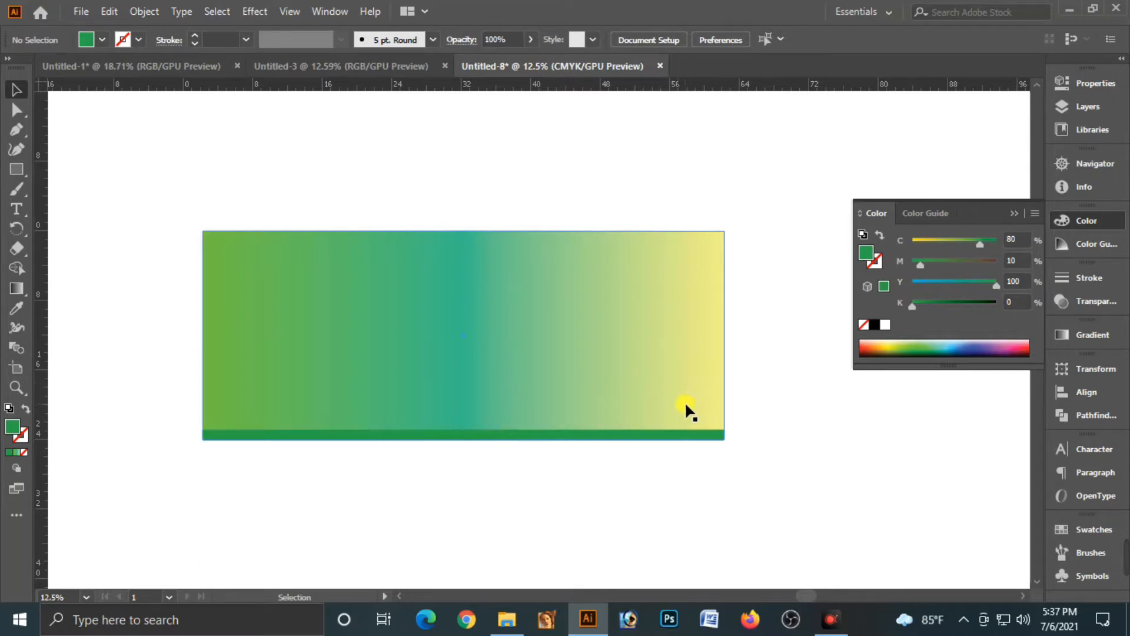
click(1013, 220)
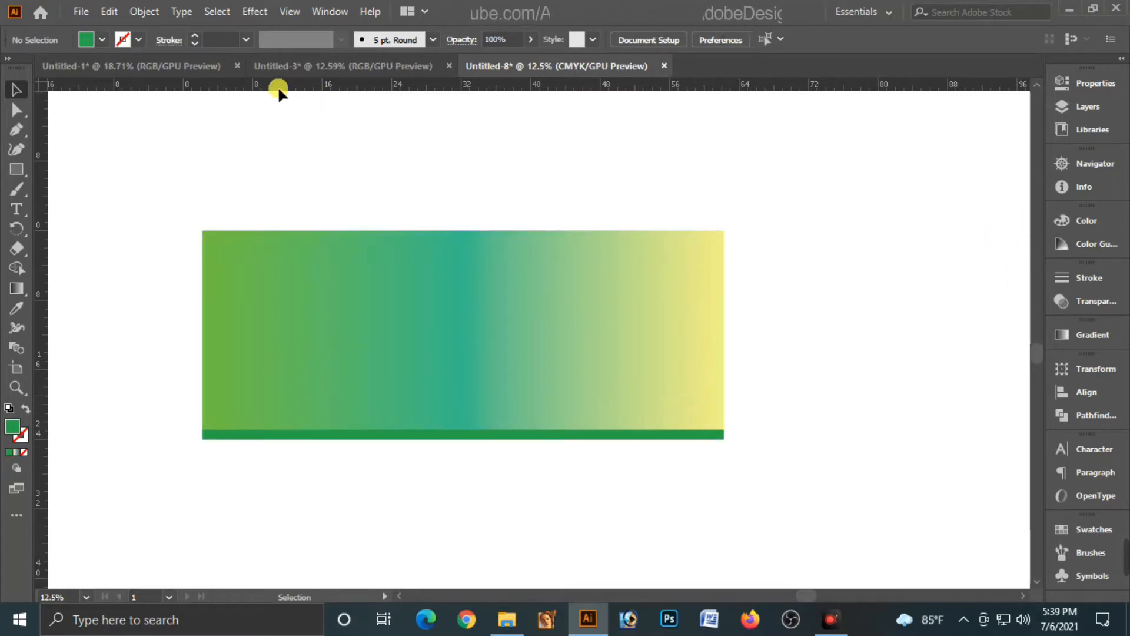
Switch to the Untitled-3 document, select the black and green mosque artworks, and remove them from the canvas.
click(285, 65)
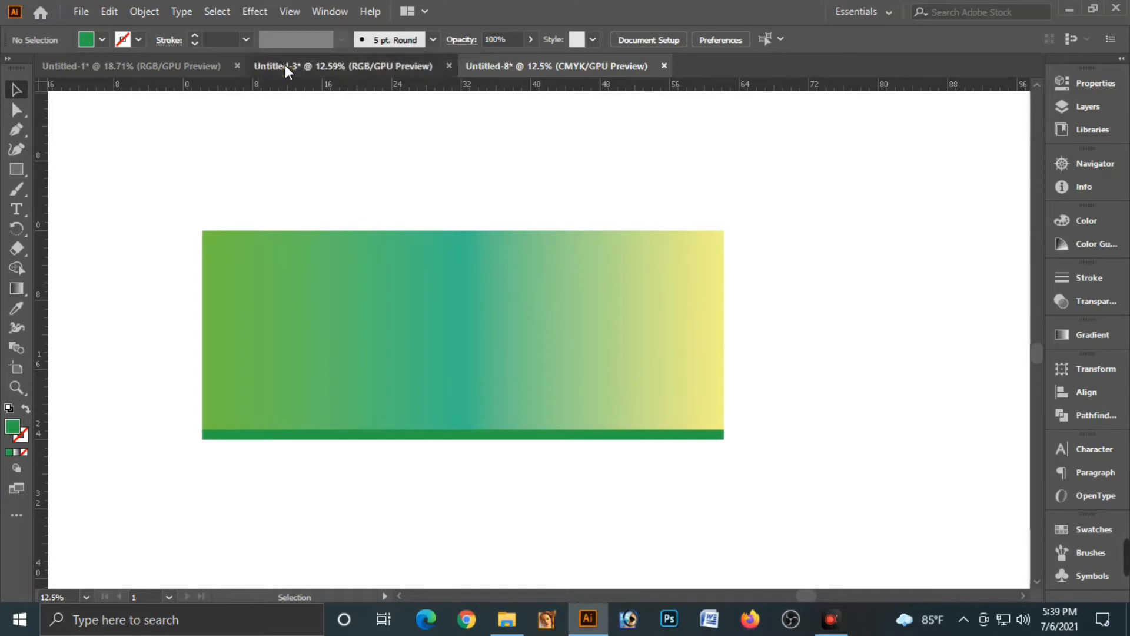
shift+click(457, 326)
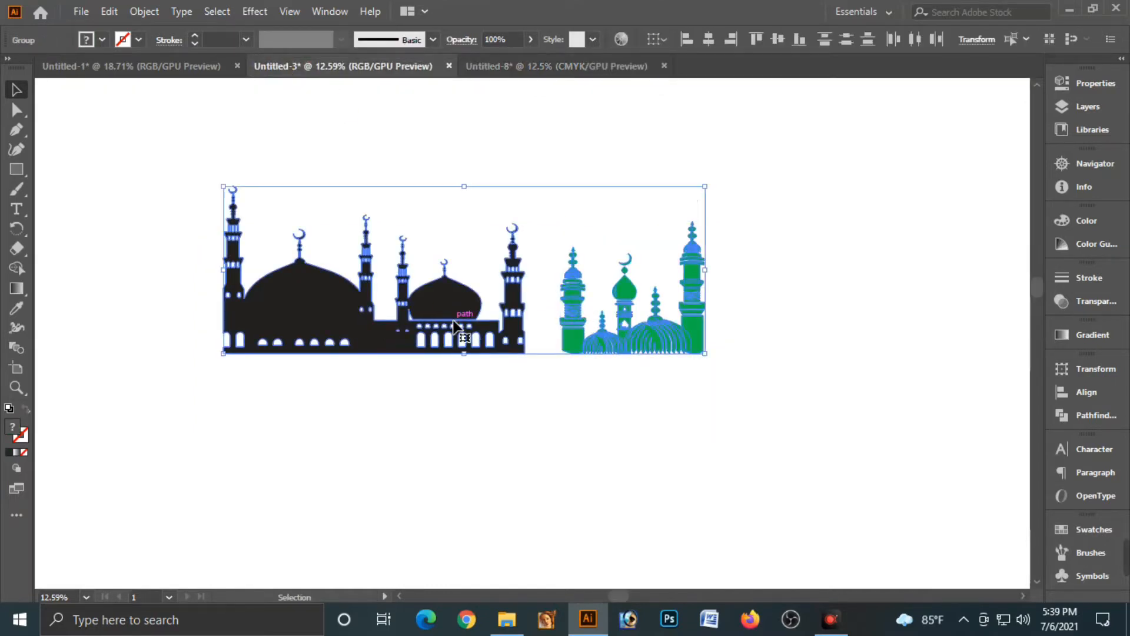
key(Delete)
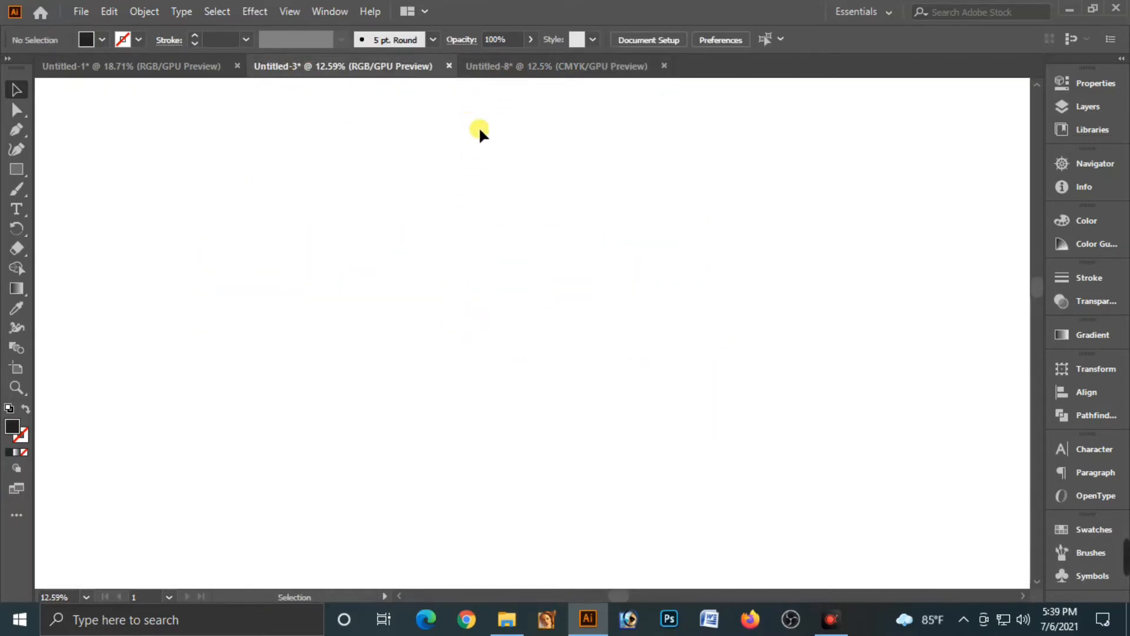
Paste the mosque artworks into the Untitled-8 banner, placing the black mosque at its left side and the green mosque against its right edge.
click(505, 66)
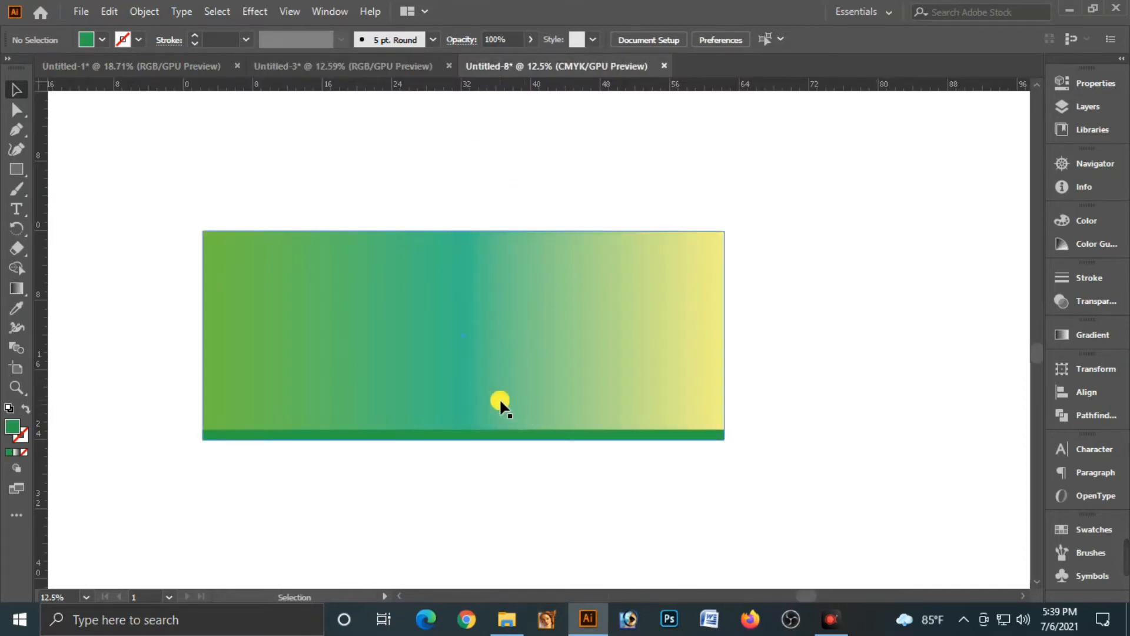
key(ctrl+v)
key(v)
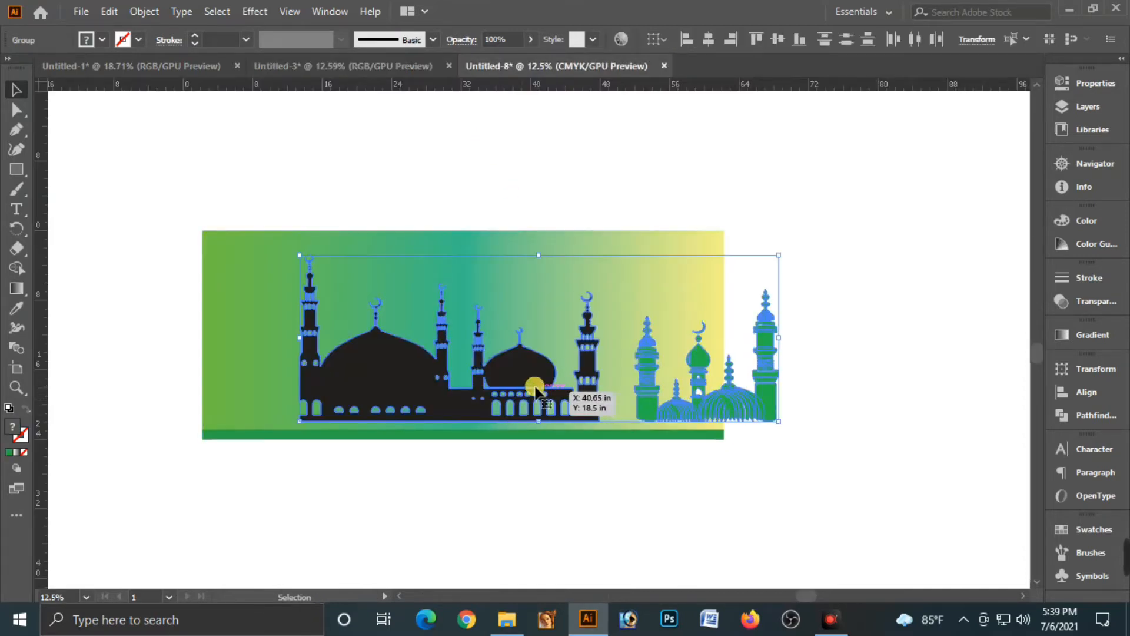
click(771, 438)
drag(526, 385, 435, 375)
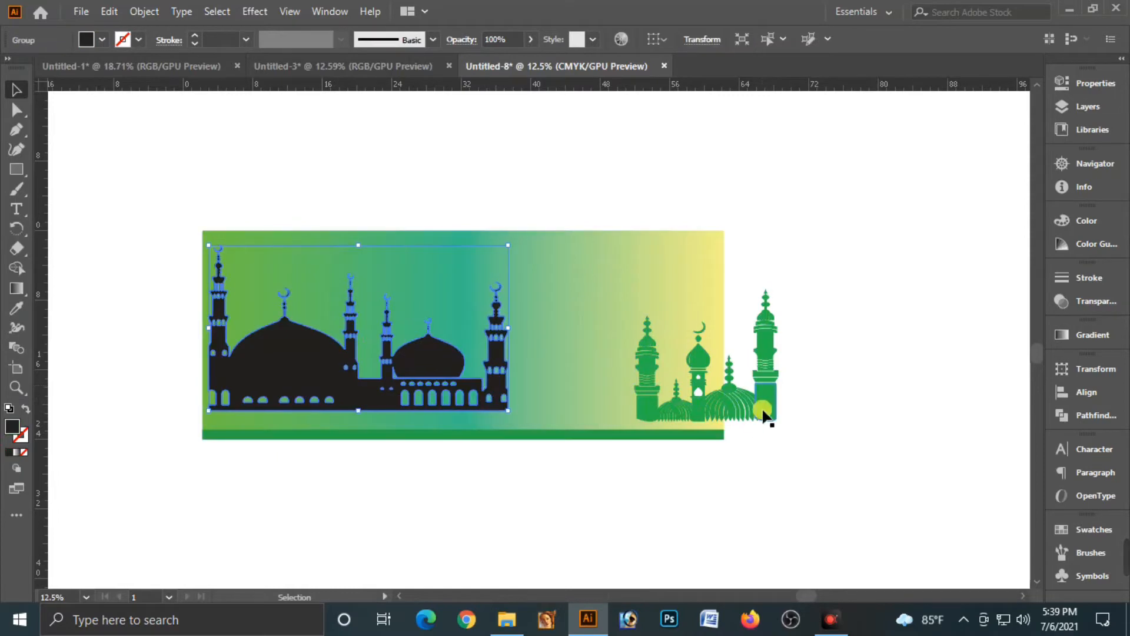
click(765, 412)
drag(767, 405, 713, 408)
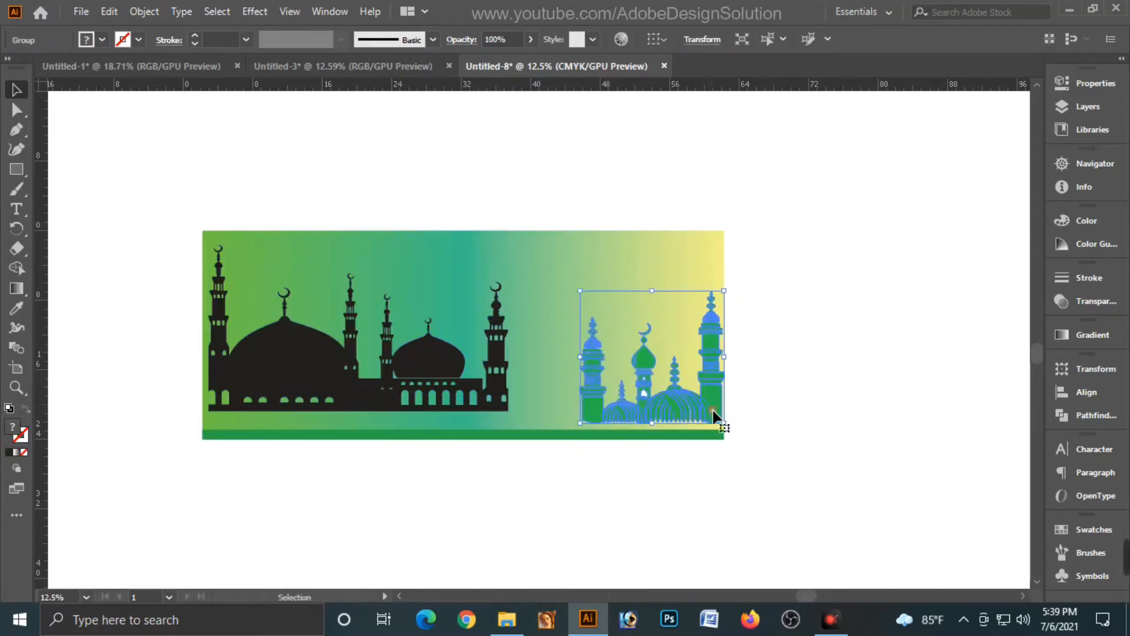
Align the green mosque with the bottom edge of the gradient rectangle and deselect both.
shift+click(706, 268)
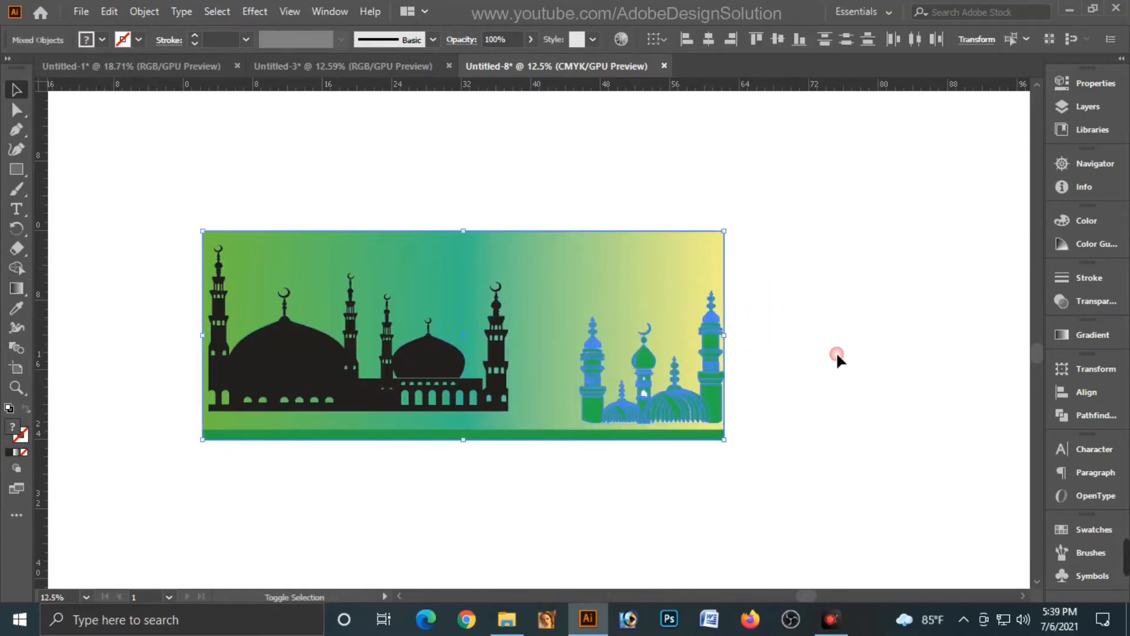
click(1077, 391)
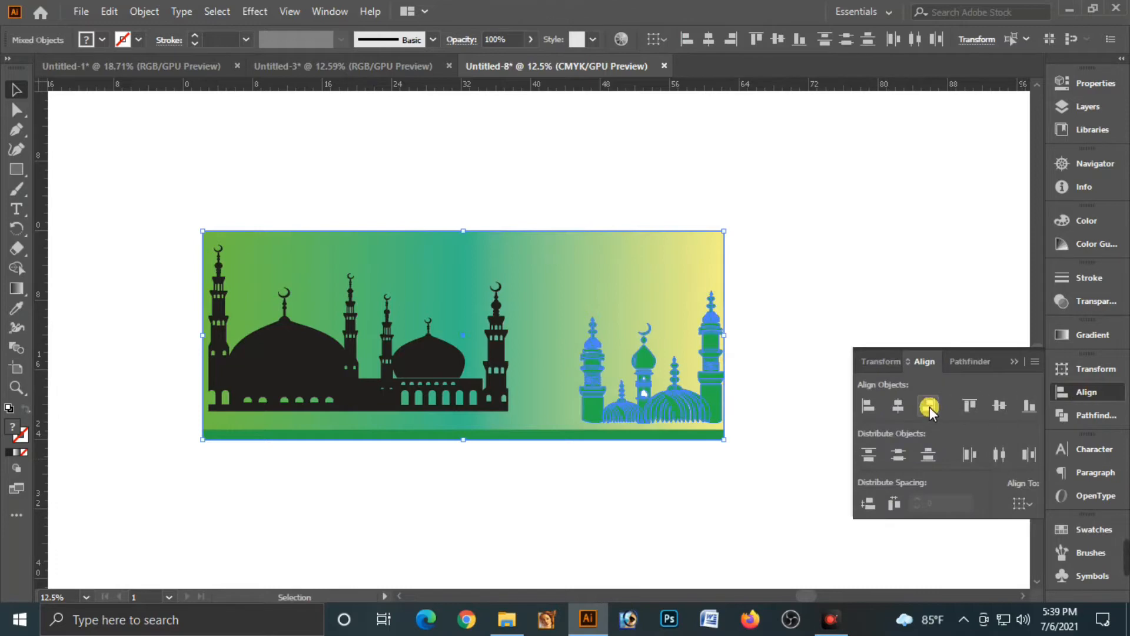
click(1026, 411)
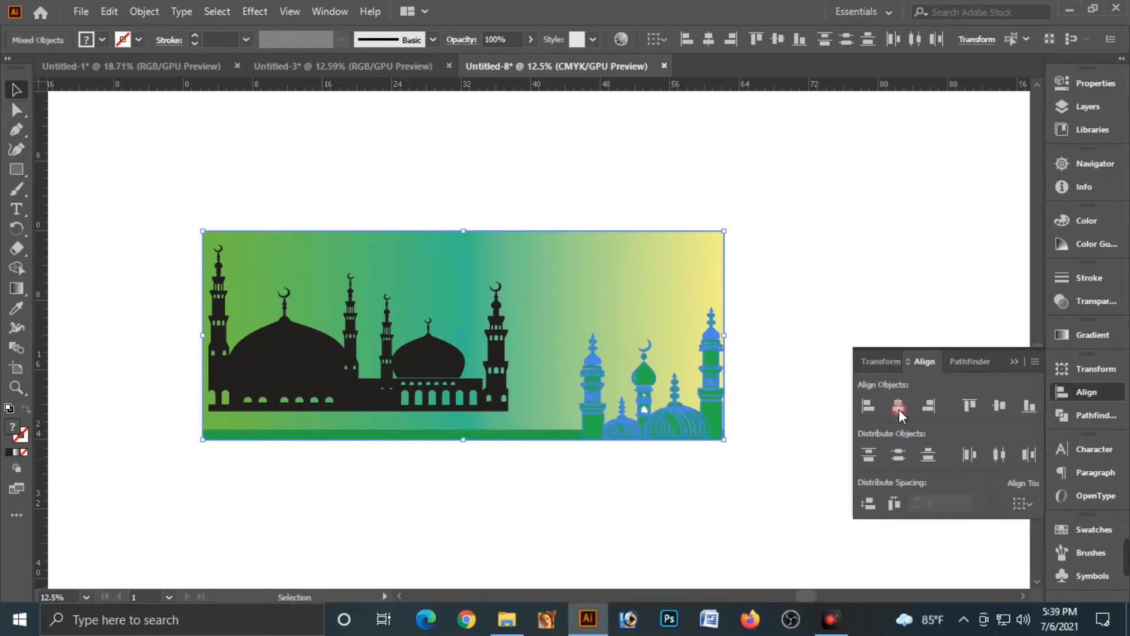
click(783, 362)
Bring the thin green bottom strip to the front of all artwork and deselect it.
click(533, 435)
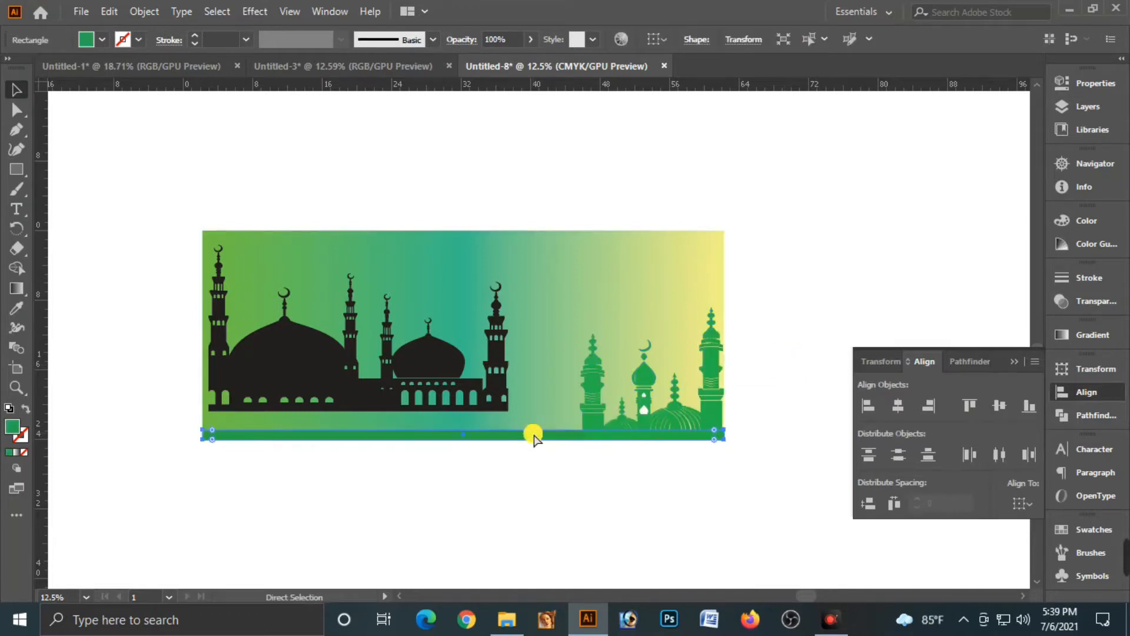
key(ctrl+shift+bracketright)
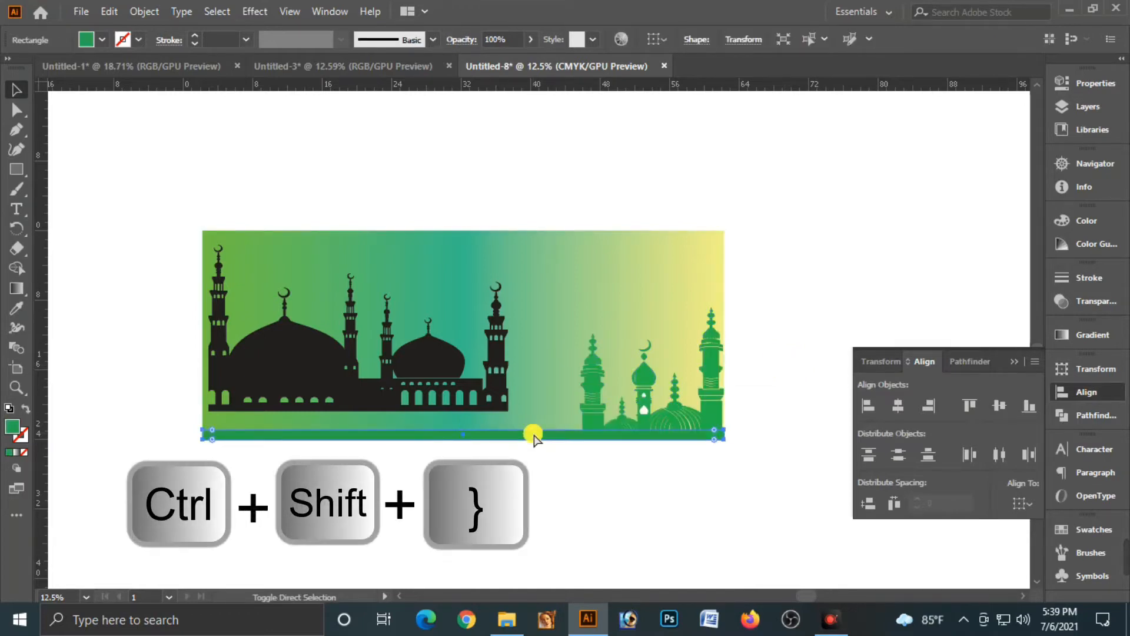
click(655, 524)
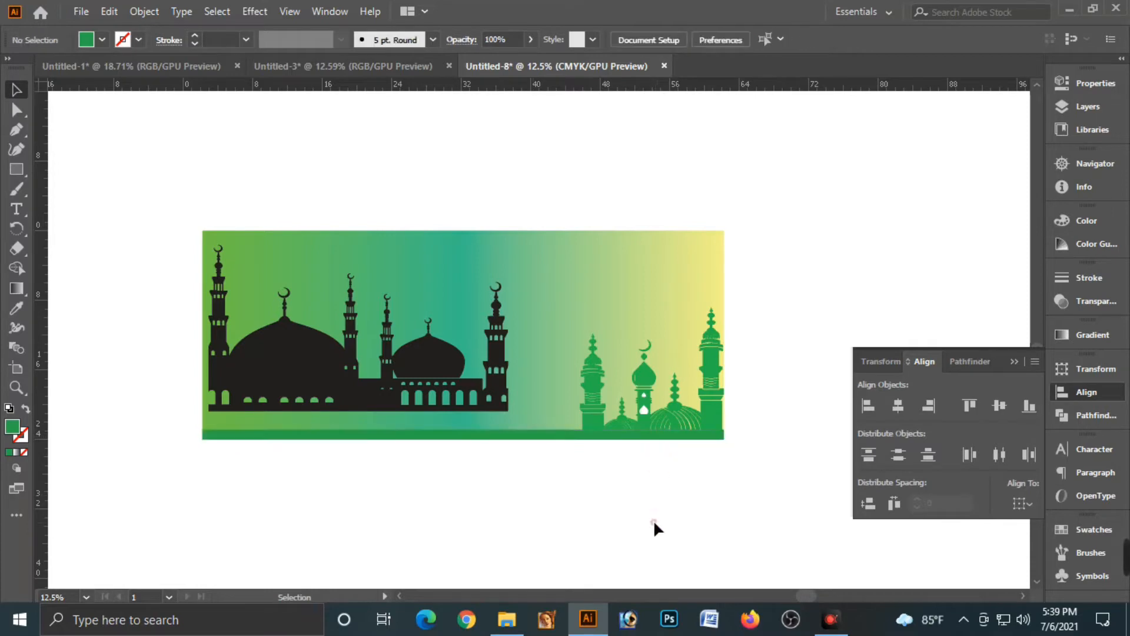
Move the black mosque slightly down and align it with the left and bottom edges of the gradient rectangle.
click(646, 407)
click(775, 347)
click(502, 374)
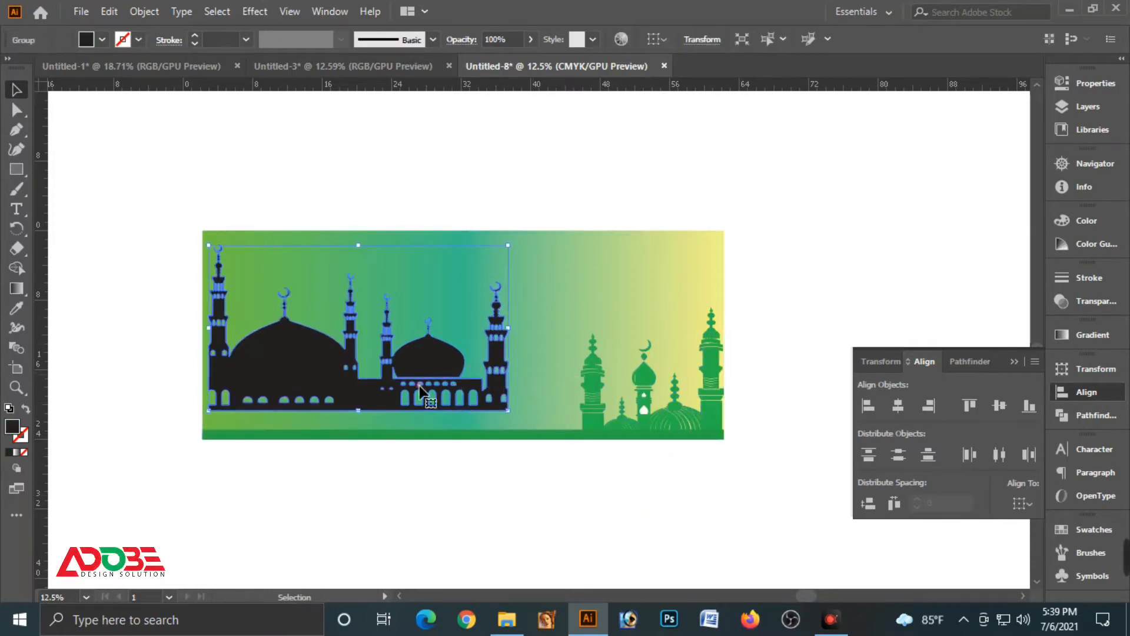
drag(398, 384, 394, 394)
shift+click(337, 240)
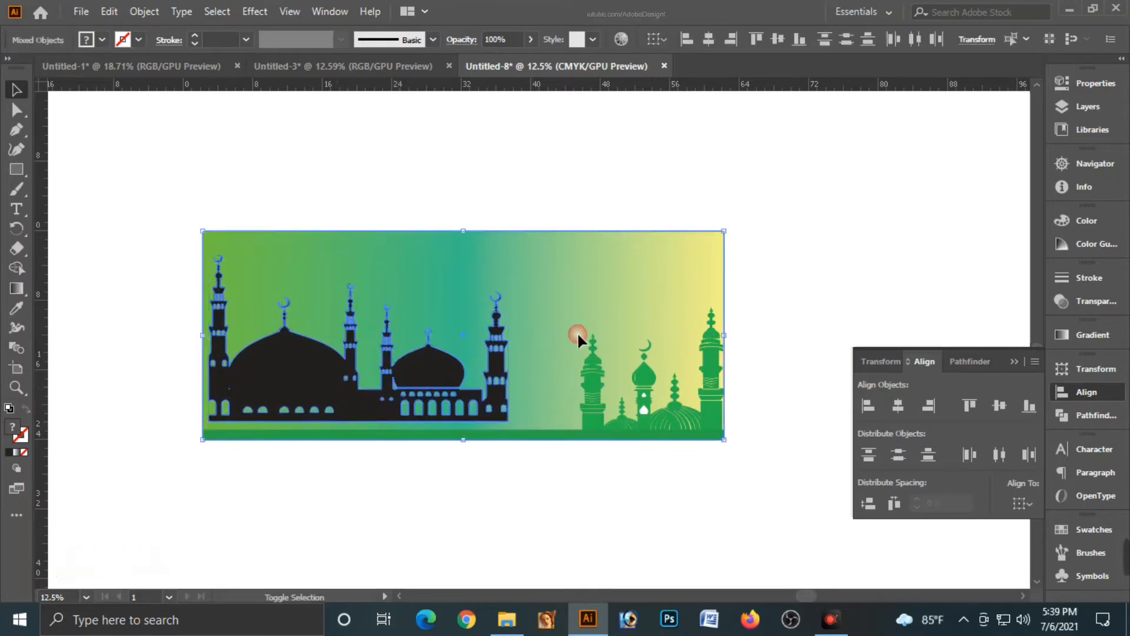
click(864, 408)
click(1027, 407)
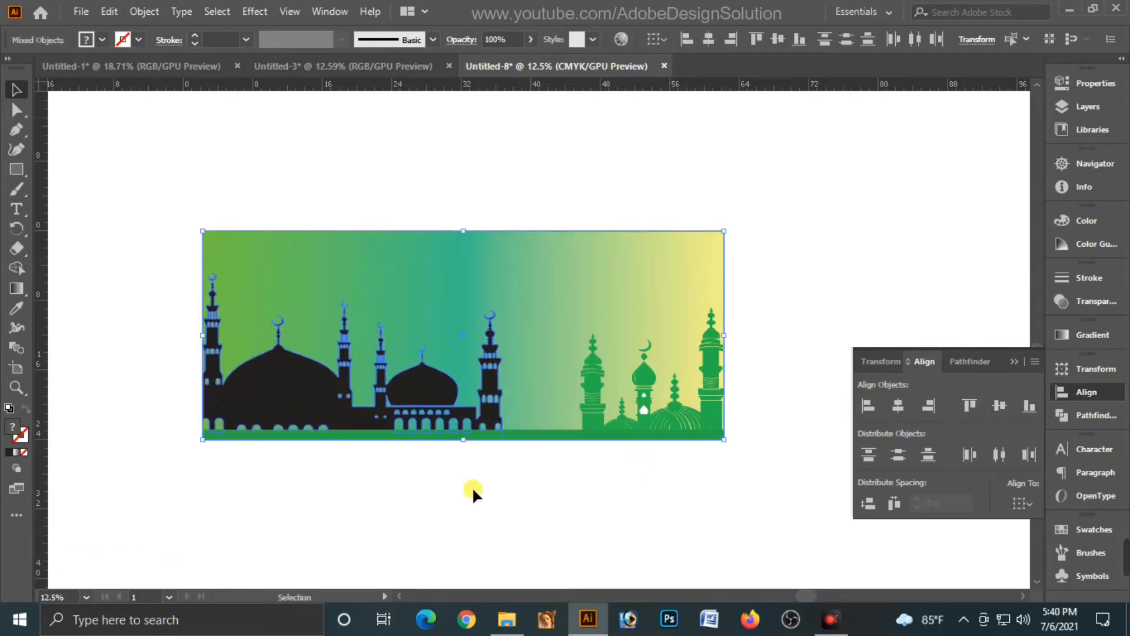
click(456, 492)
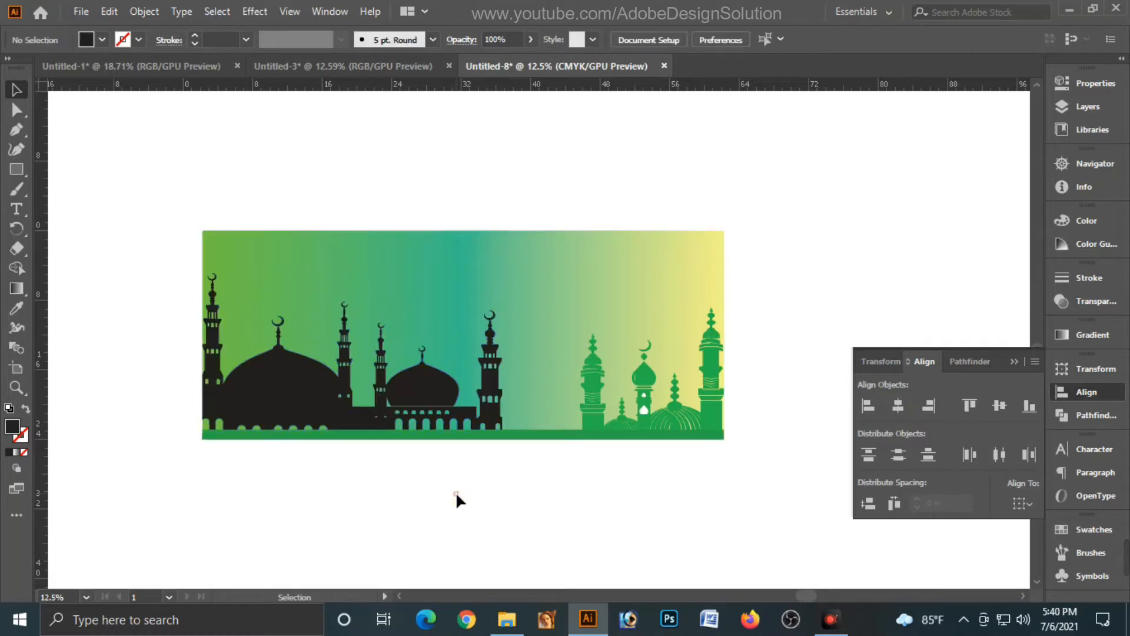
Apply the default white-to-black linear gradient fill to the black mosque.
click(372, 418)
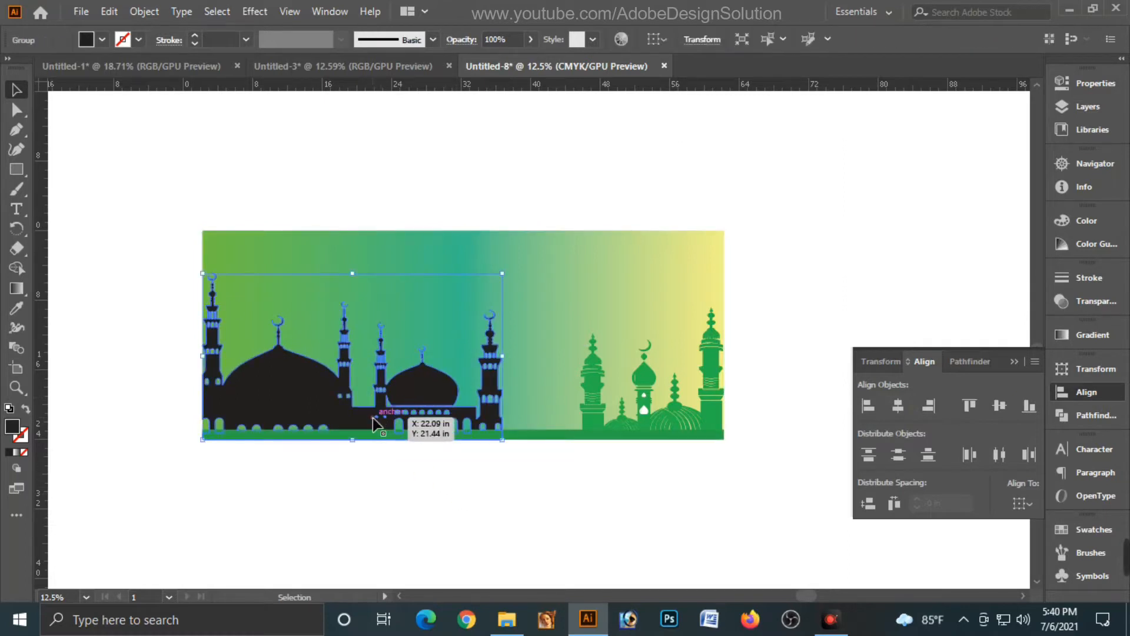
click(408, 514)
click(432, 394)
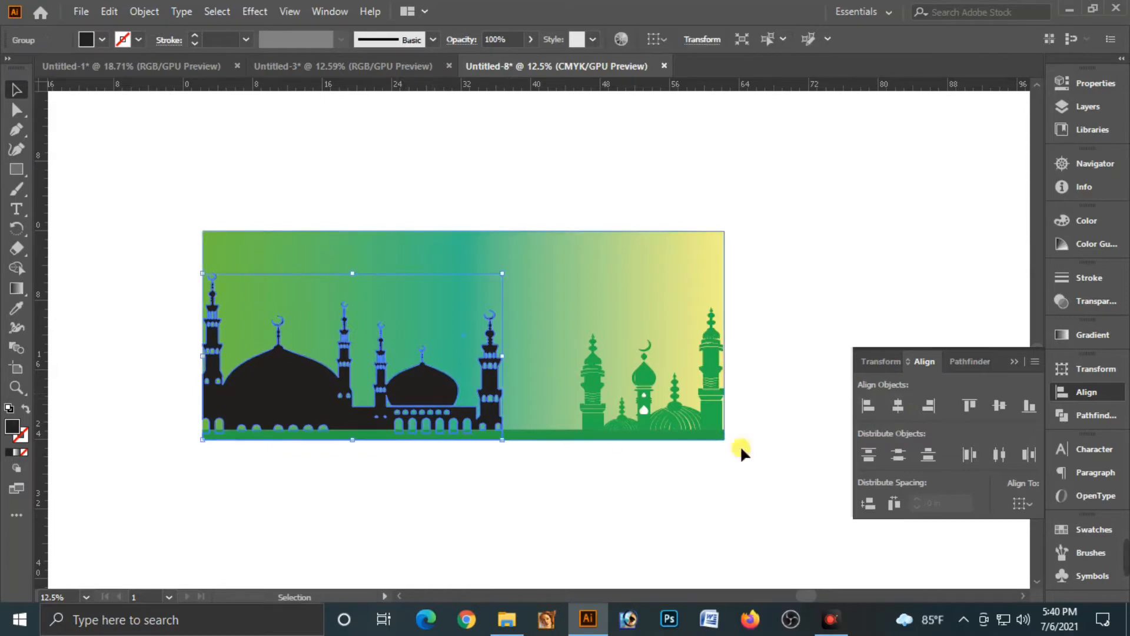
click(1090, 334)
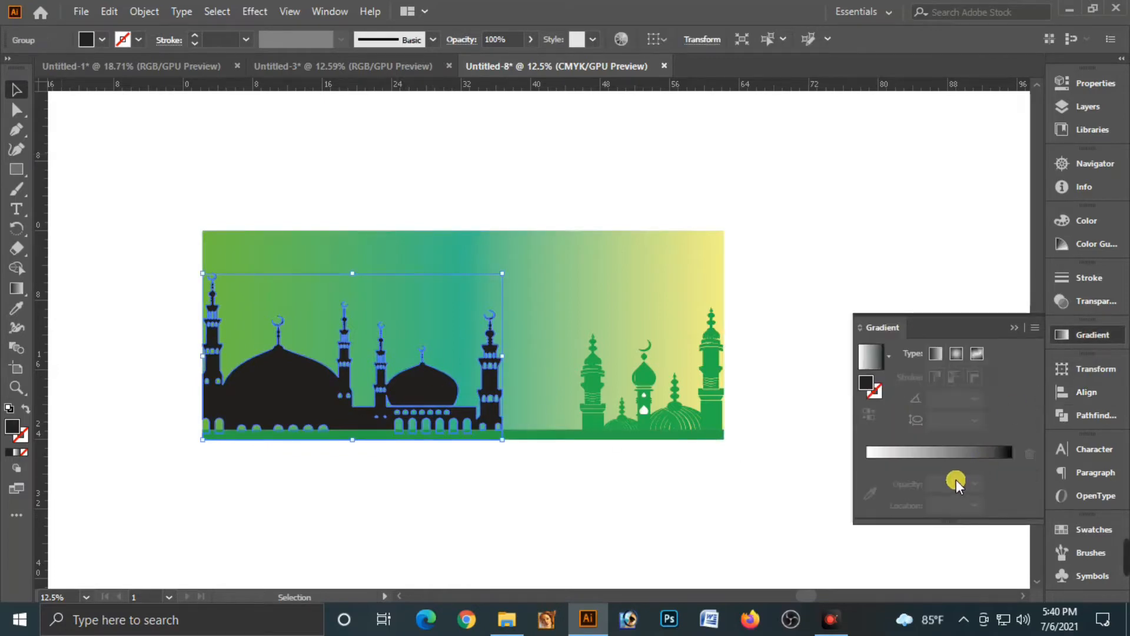
click(945, 454)
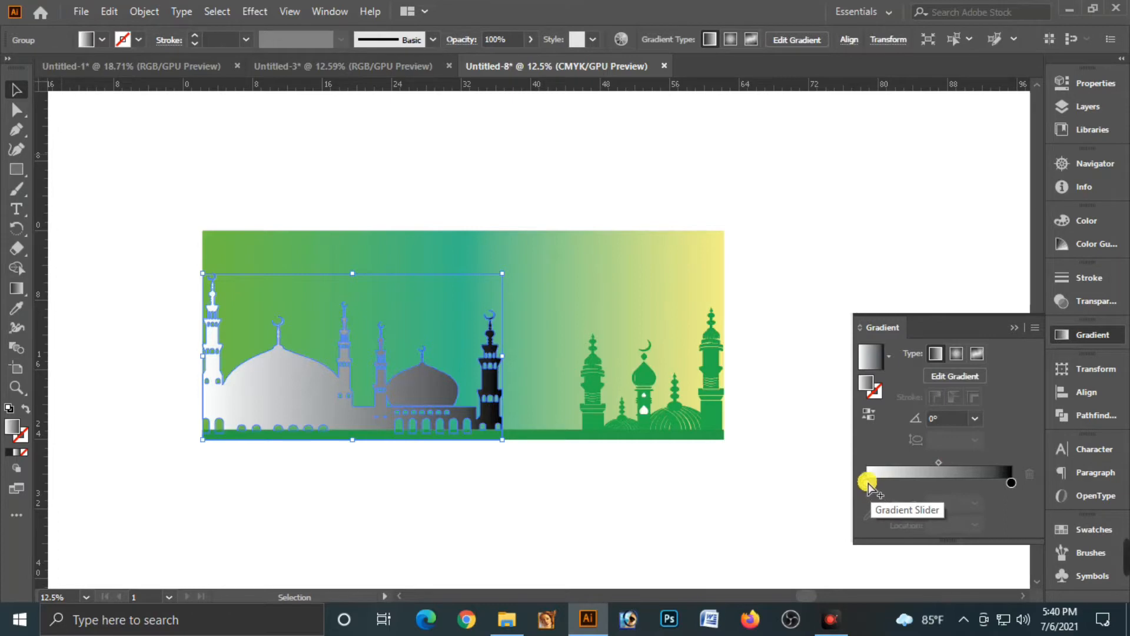
Switch the mosque gradient's white start stop to CMYK and set it to C 80, M 0, Y 100, K 0.
double_click(868, 483)
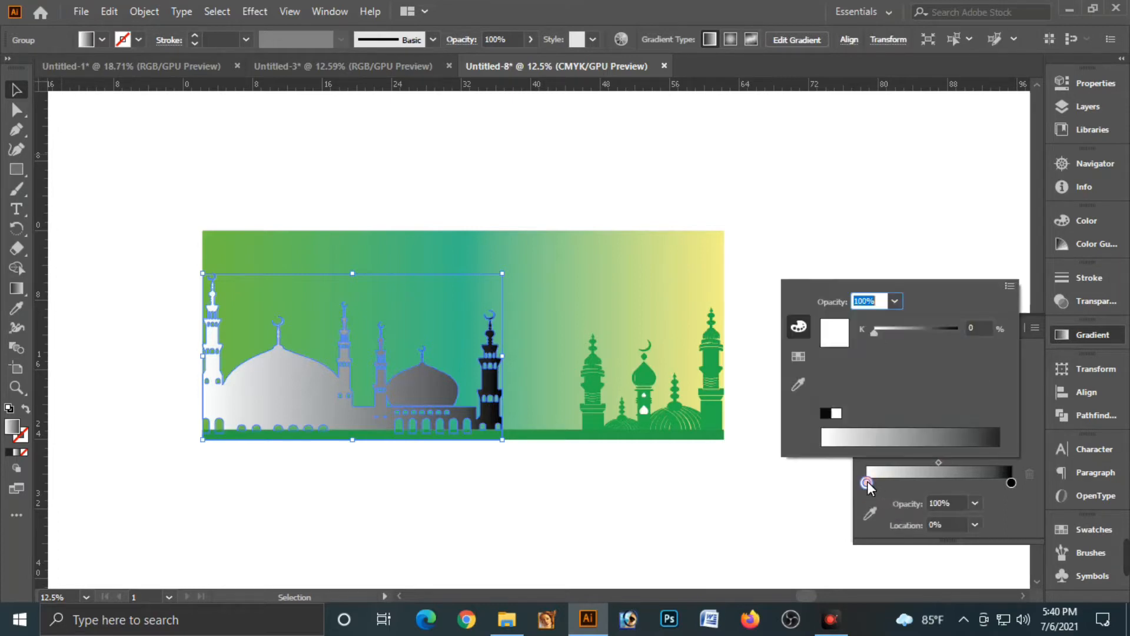
click(1010, 287)
click(929, 343)
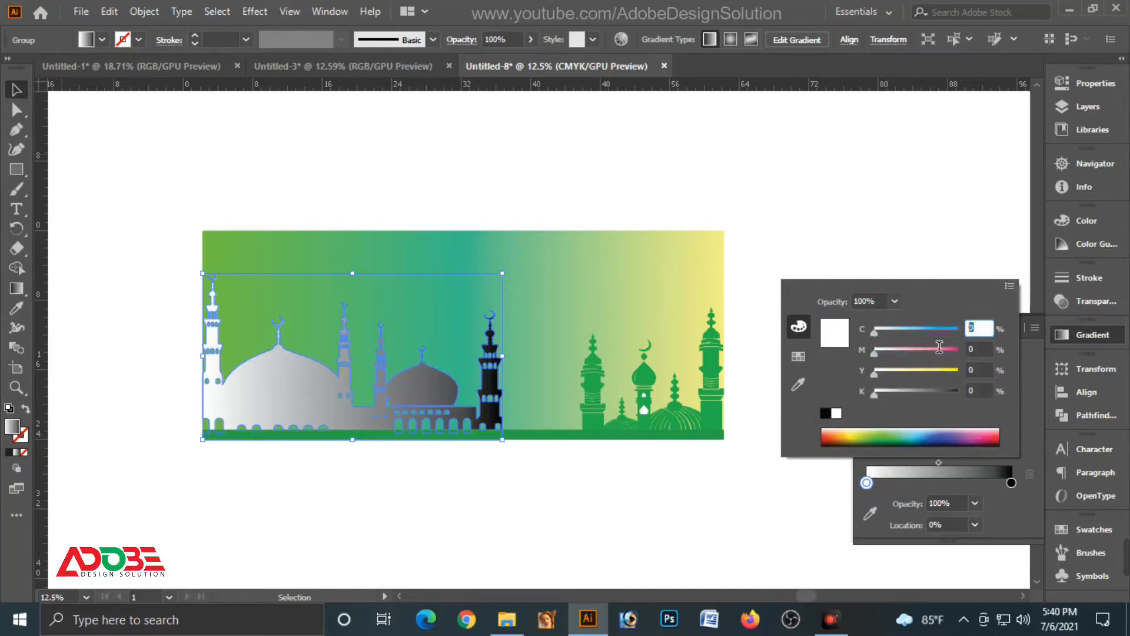
text(80)
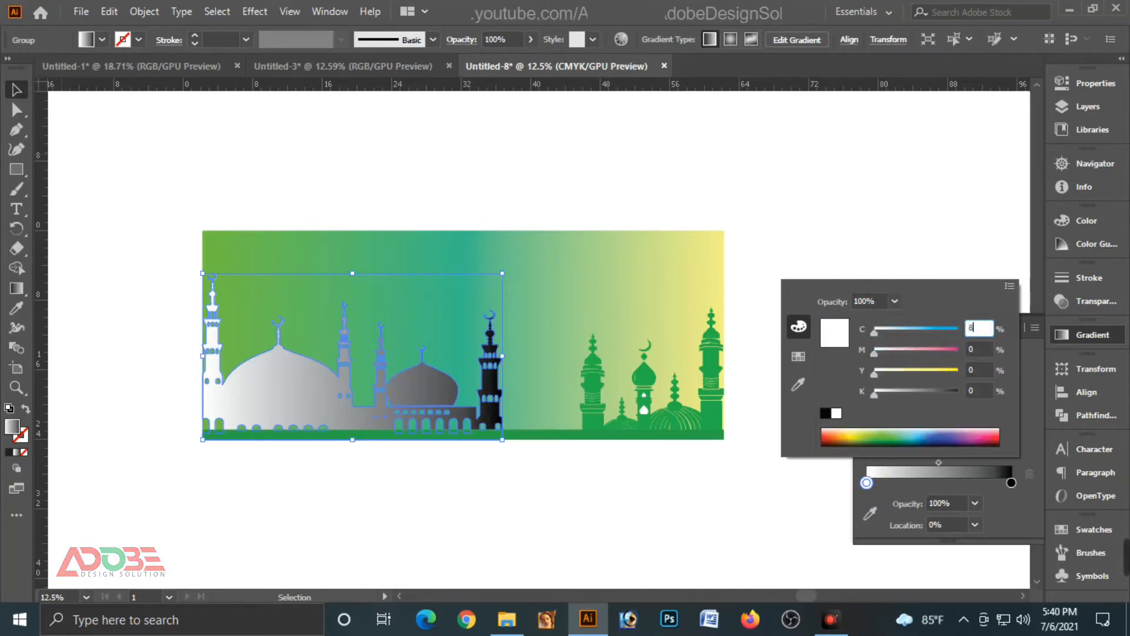
key(Tab)
key(Tab)
text(1)
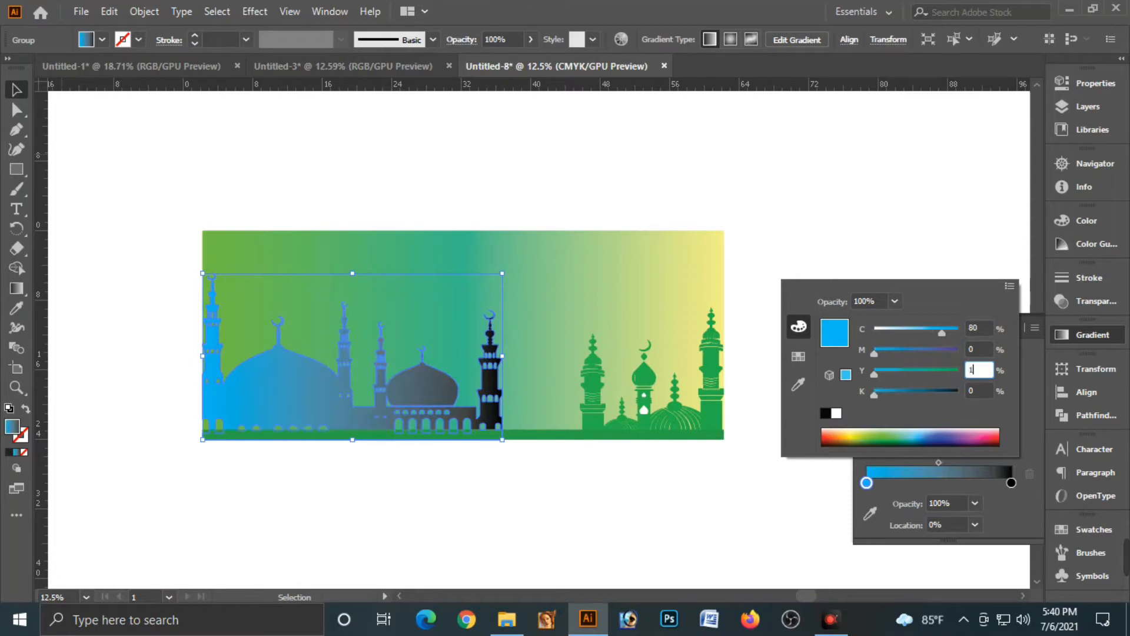
text(00)
key(Tab)
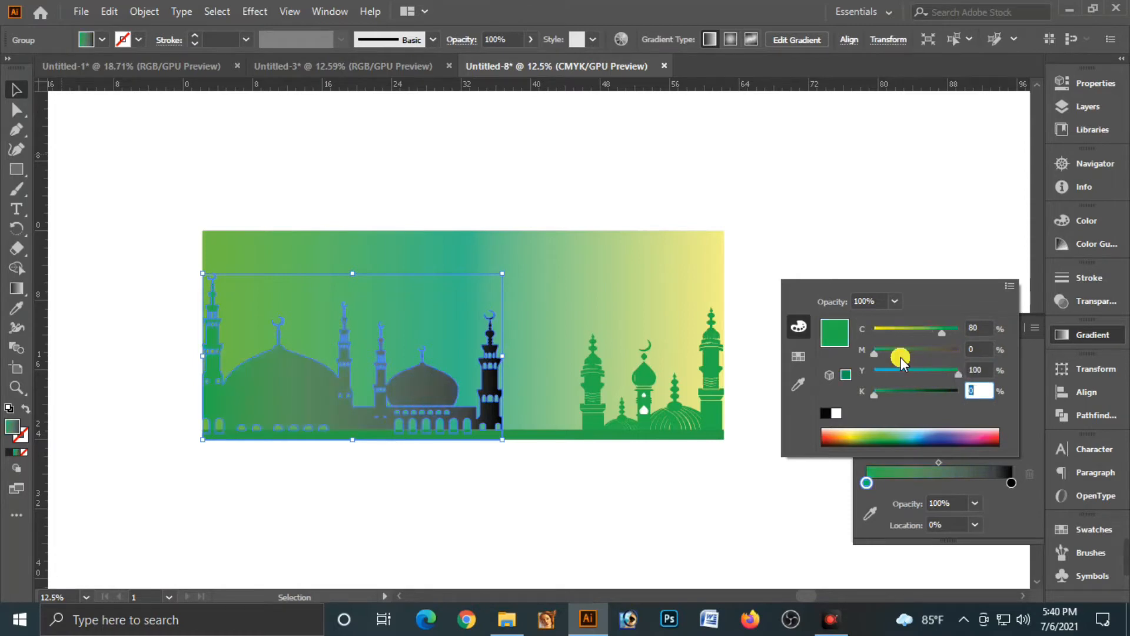
Switch the mosque gradient's black end stop to CMYK, set it to C 80, M 0, Y 60, K 0, and deselect the artwork.
click(1012, 483)
double_click(1012, 483)
click(1011, 285)
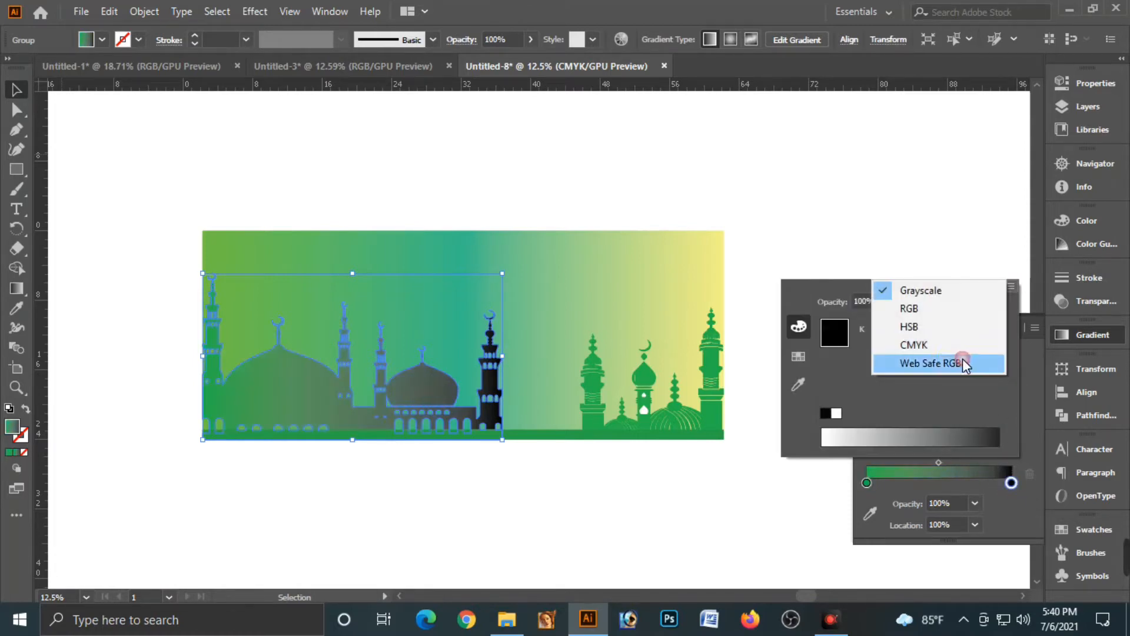
click(939, 344)
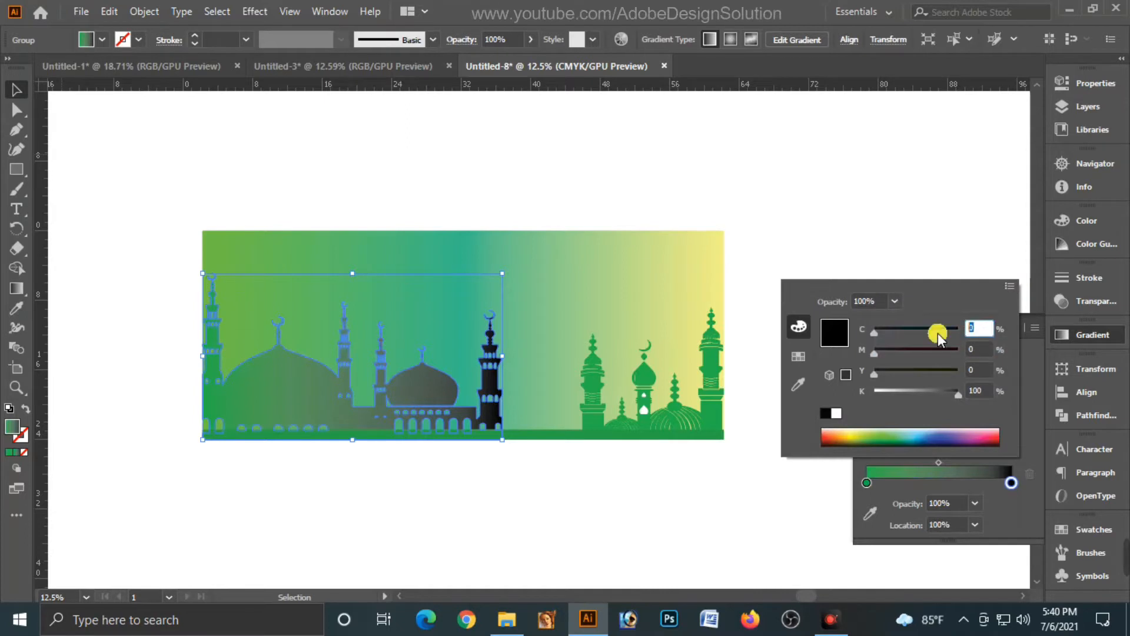
text(80)
key(Tab)
key(Tab)
text(60)
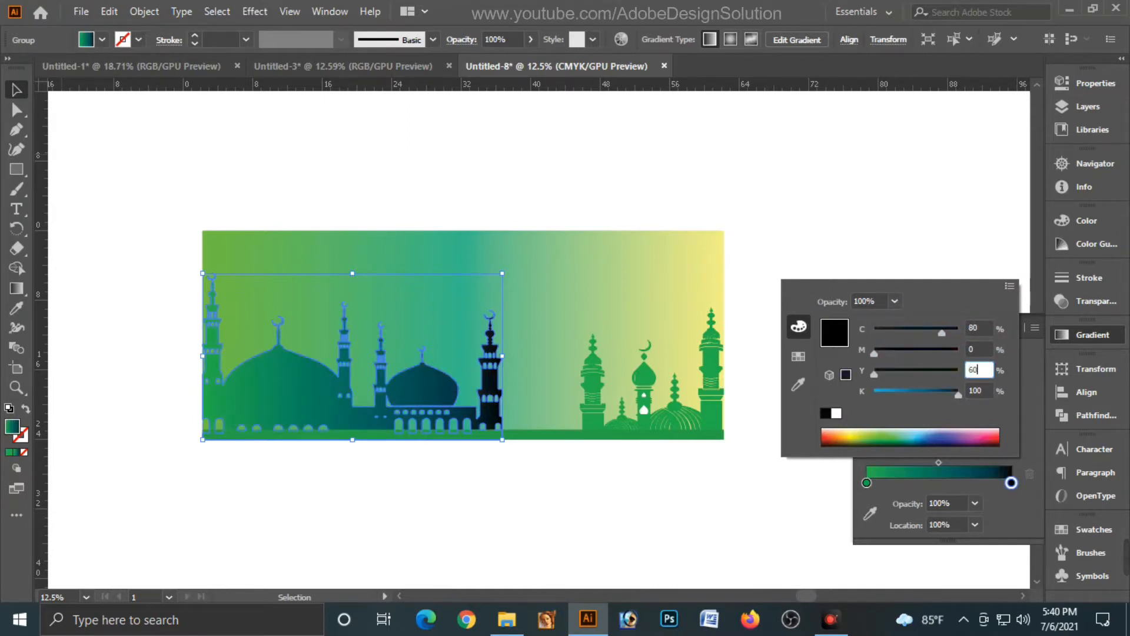
key(Tab)
text(0)
key(Tab)
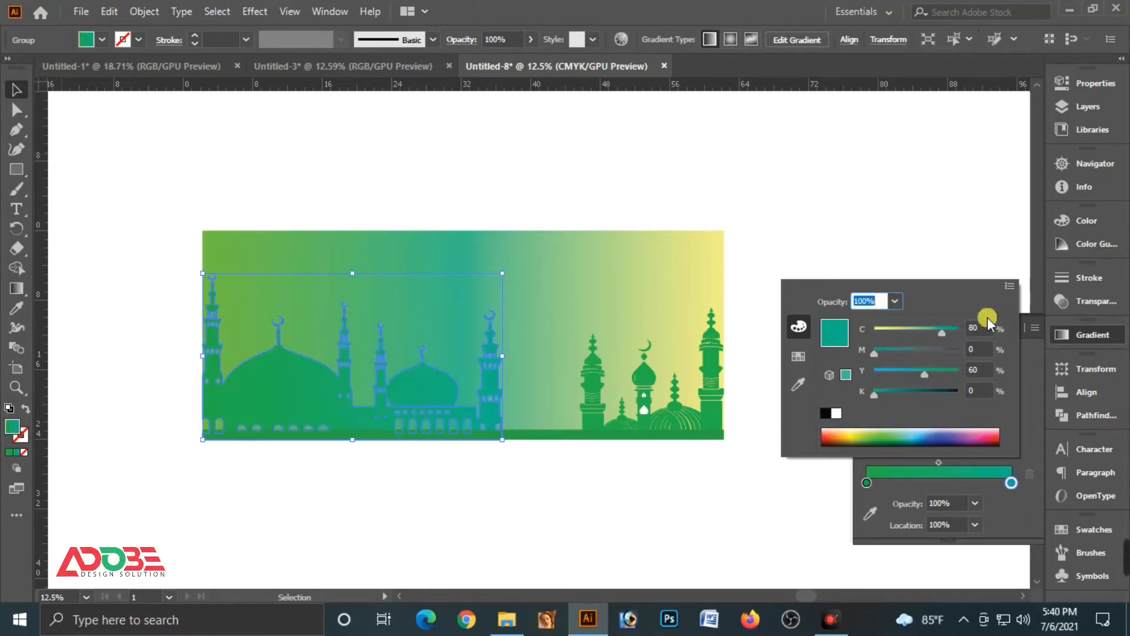
click(921, 225)
click(466, 475)
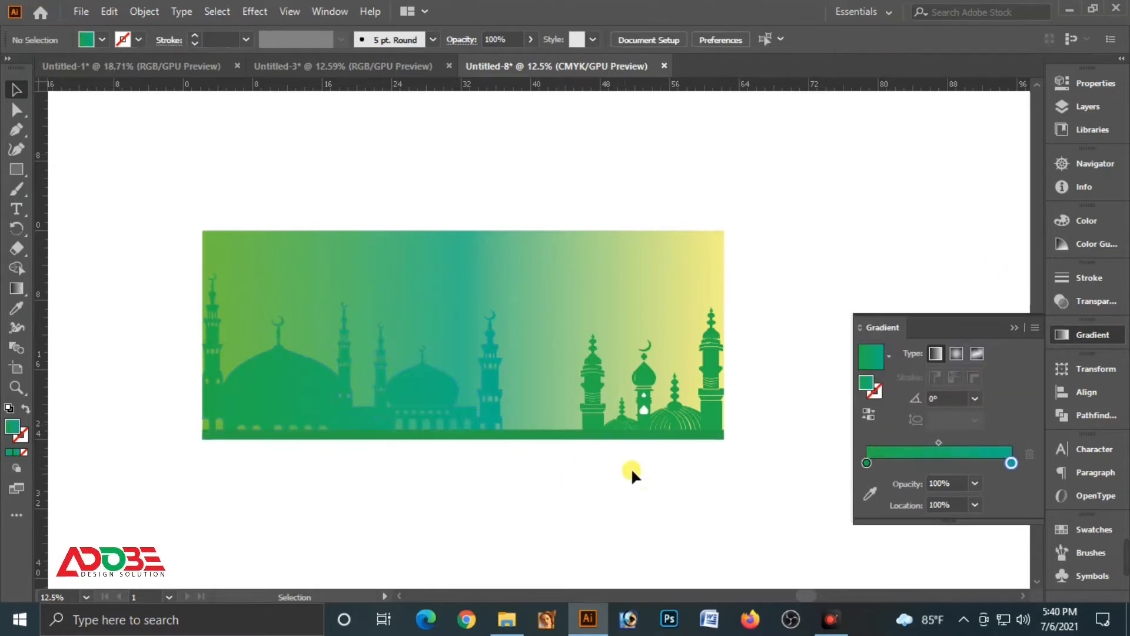
click(648, 426)
click(570, 510)
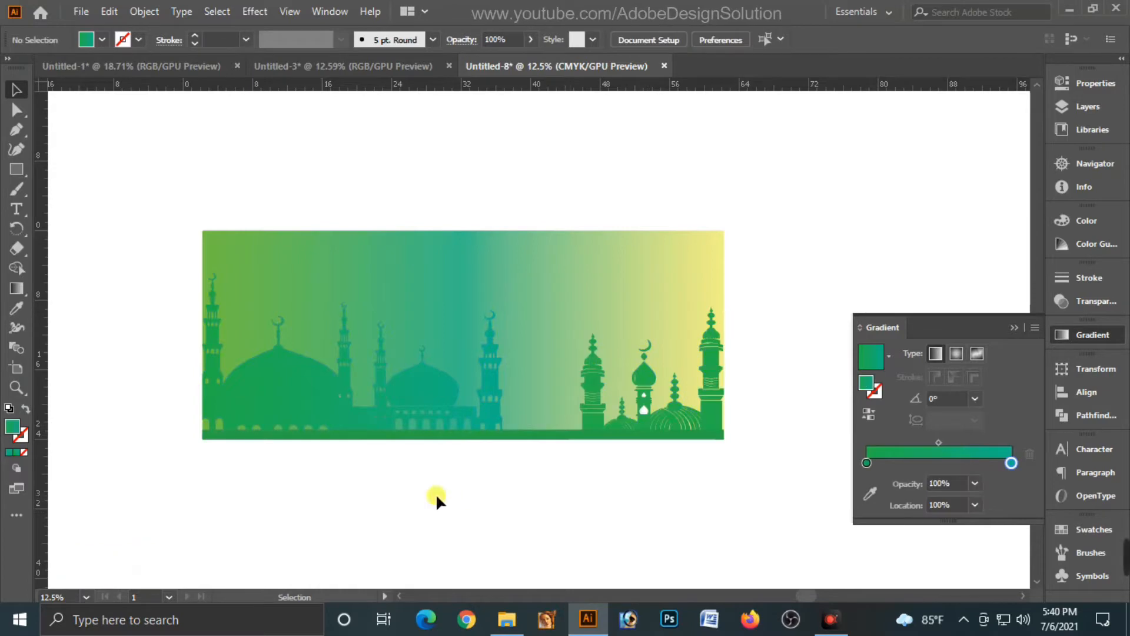
Paste a copy of the gradient rectangle in front, shrink it to a band along the banner's bottom edge, and bring it to the front.
click(588, 248)
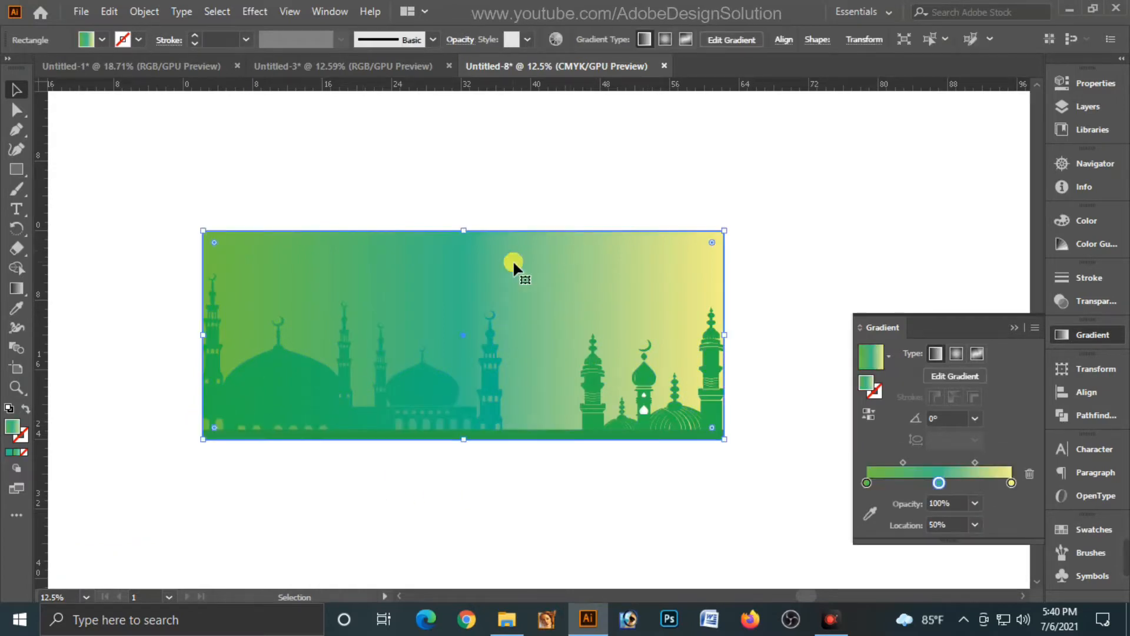
click(102, 9)
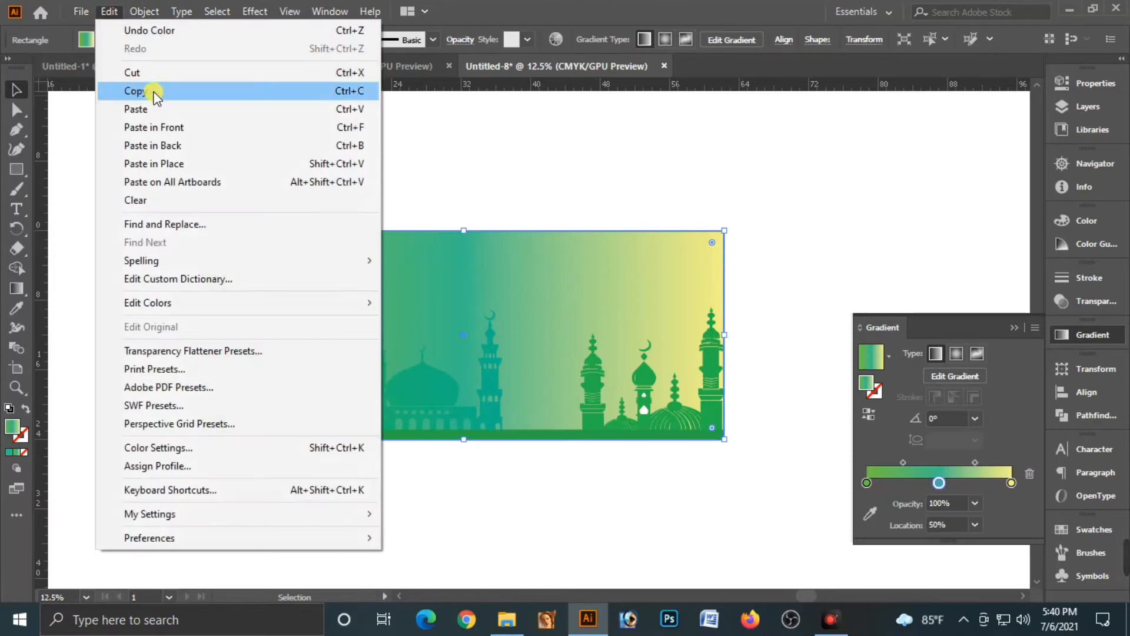
click(307, 93)
click(112, 11)
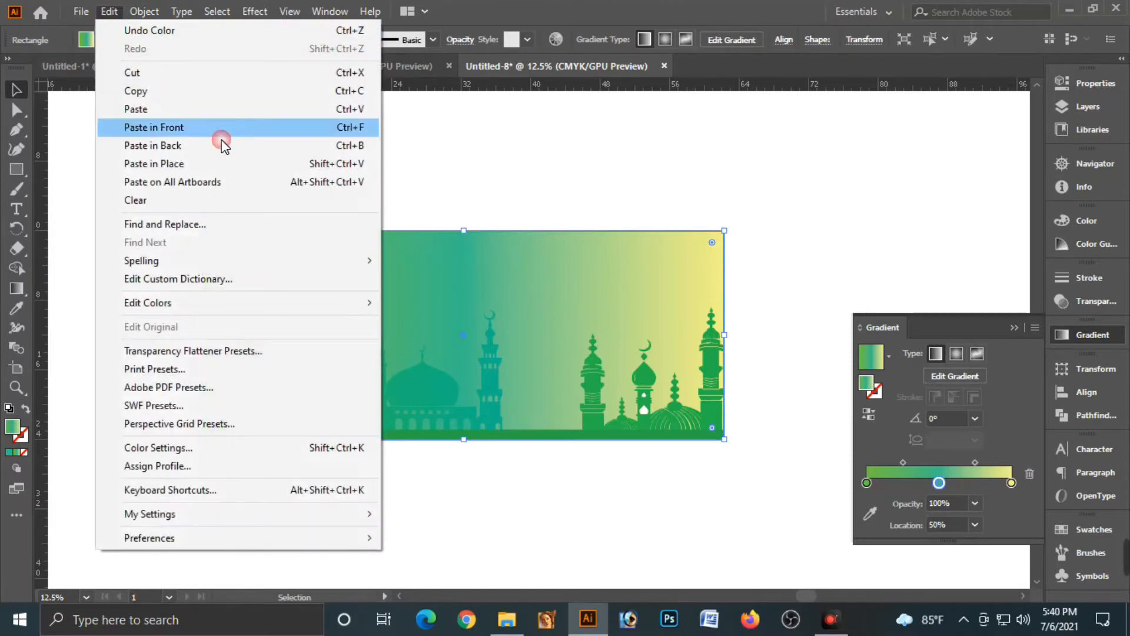
click(325, 128)
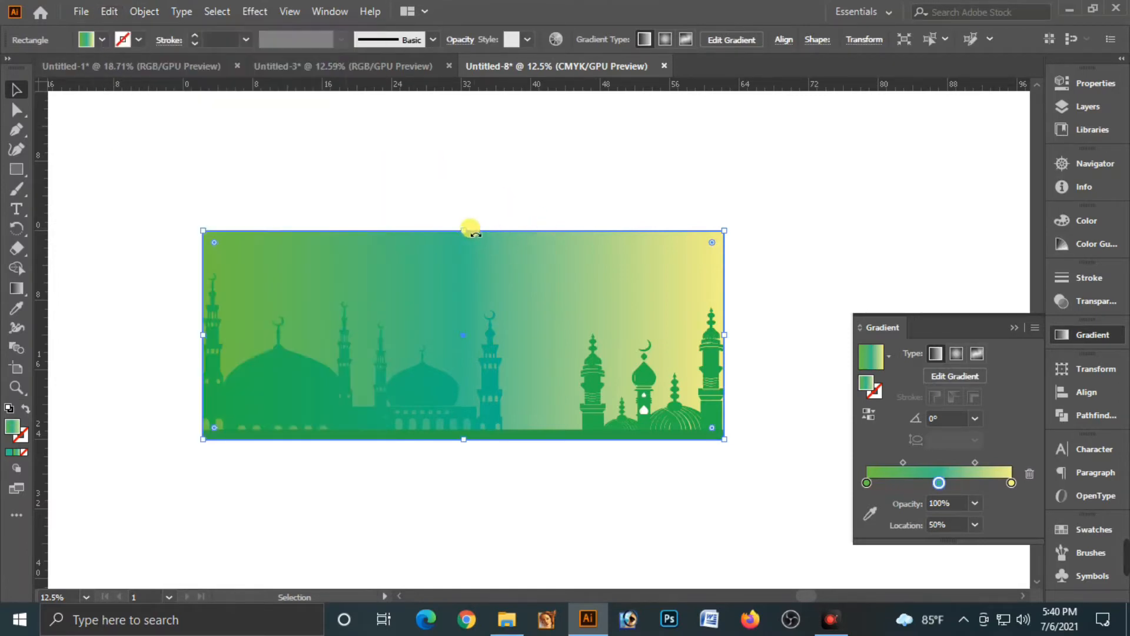
drag(471, 235, 461, 408)
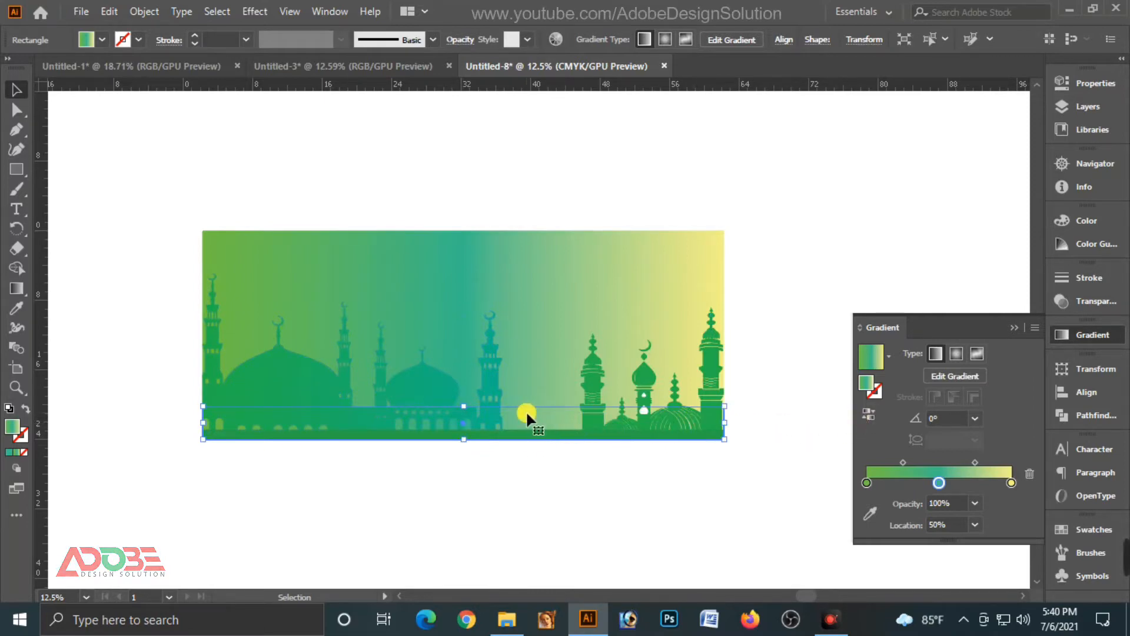
key(ctrl+shift+bracketright)
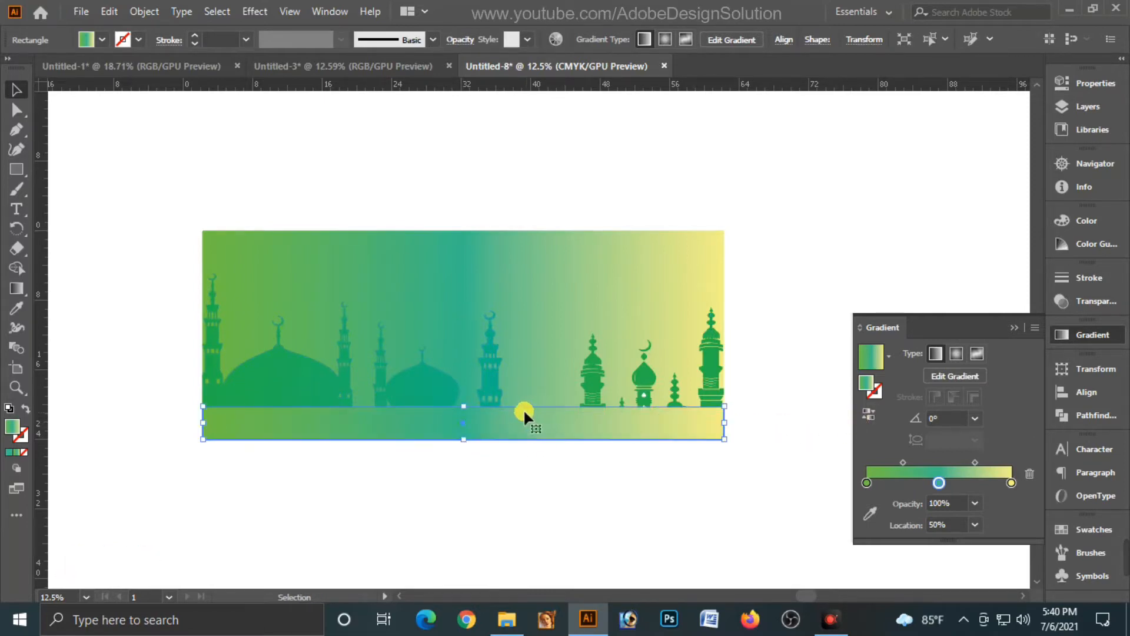
Replace the bottom band's gradient with a solid white fill of C 0, M 0, Y 0, K 0.
click(9, 452)
drag(971, 241, 919, 237)
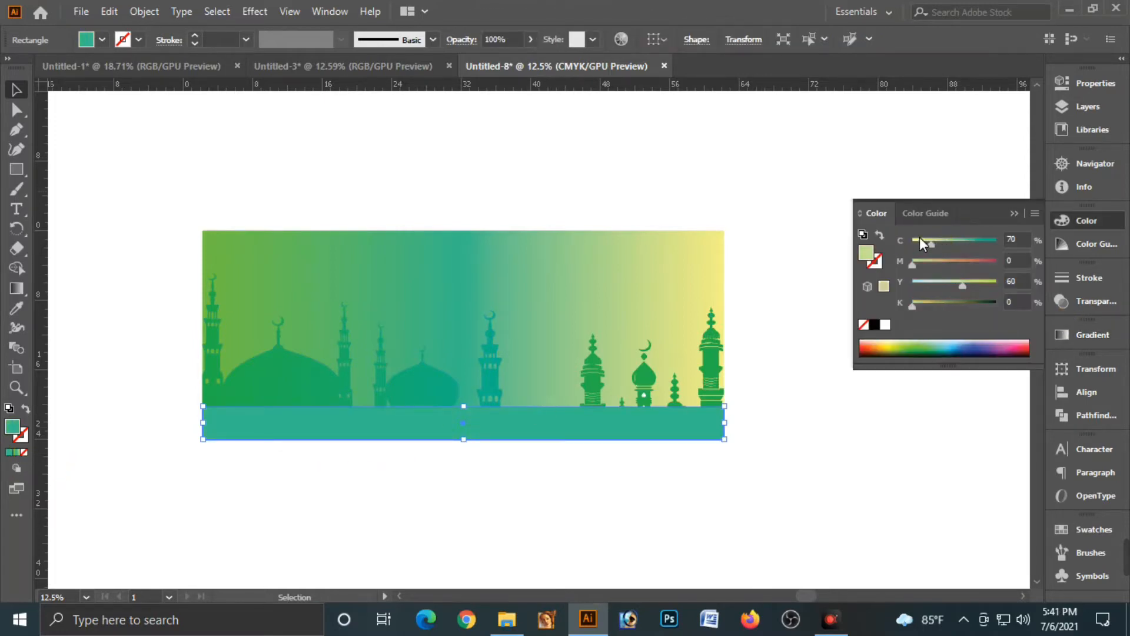
drag(963, 285, 920, 282)
click(732, 421)
click(716, 418)
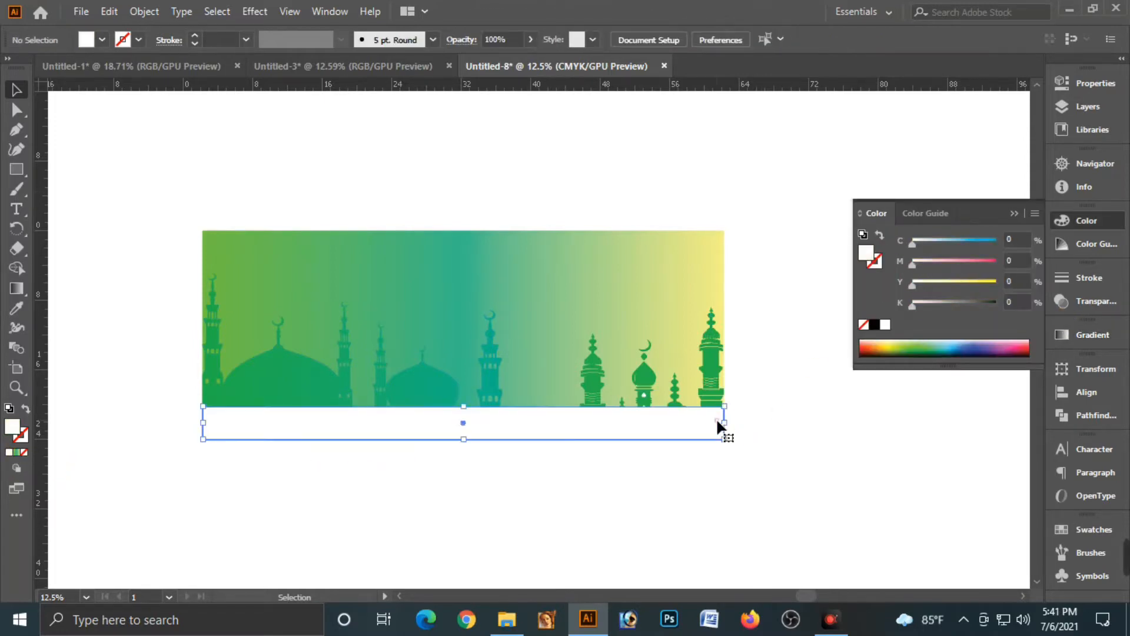
Shorten the white band so it ends just before the right-hand mosque's domes, and bring the thin green bottom strip to the front.
drag(725, 424, 567, 430)
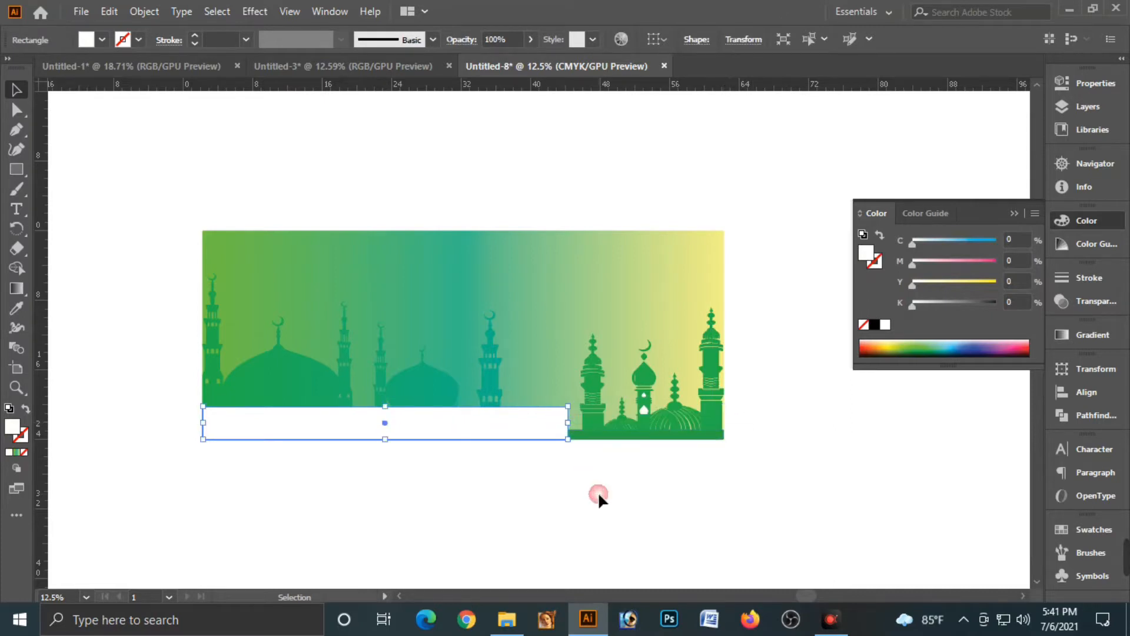
click(598, 491)
click(602, 436)
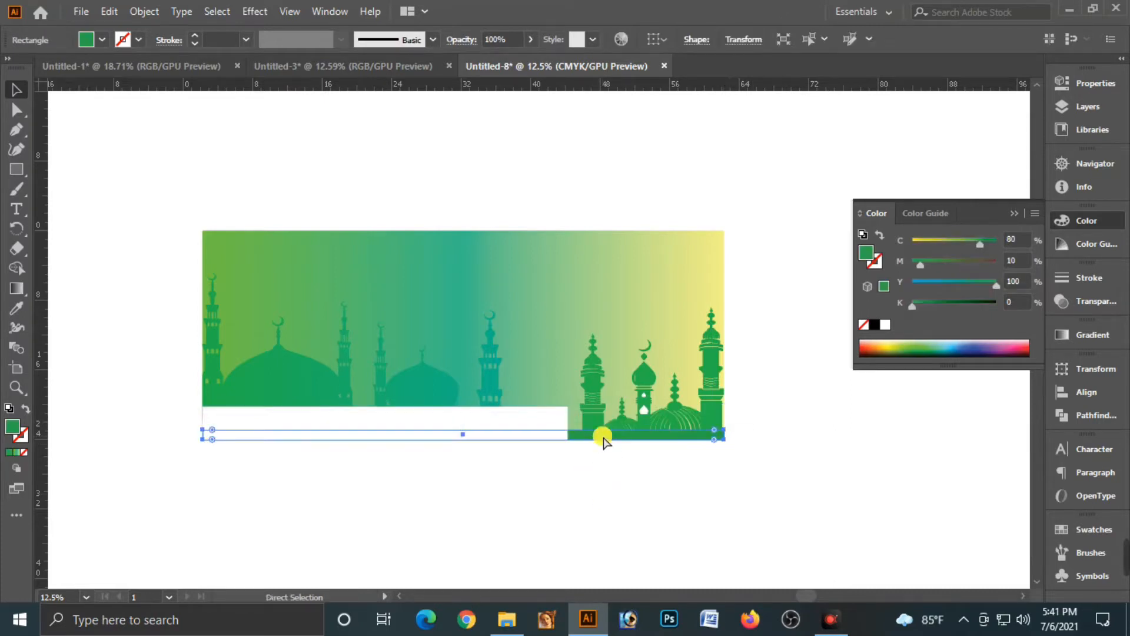
key(ctrl+shift+bracketright)
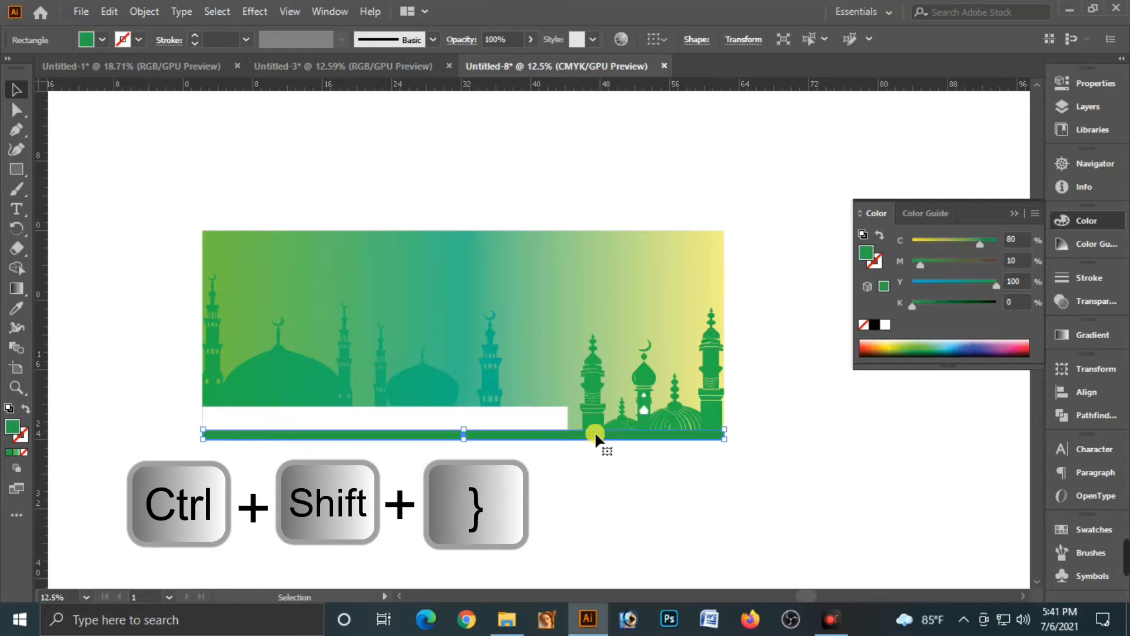
click(540, 422)
drag(570, 422, 607, 433)
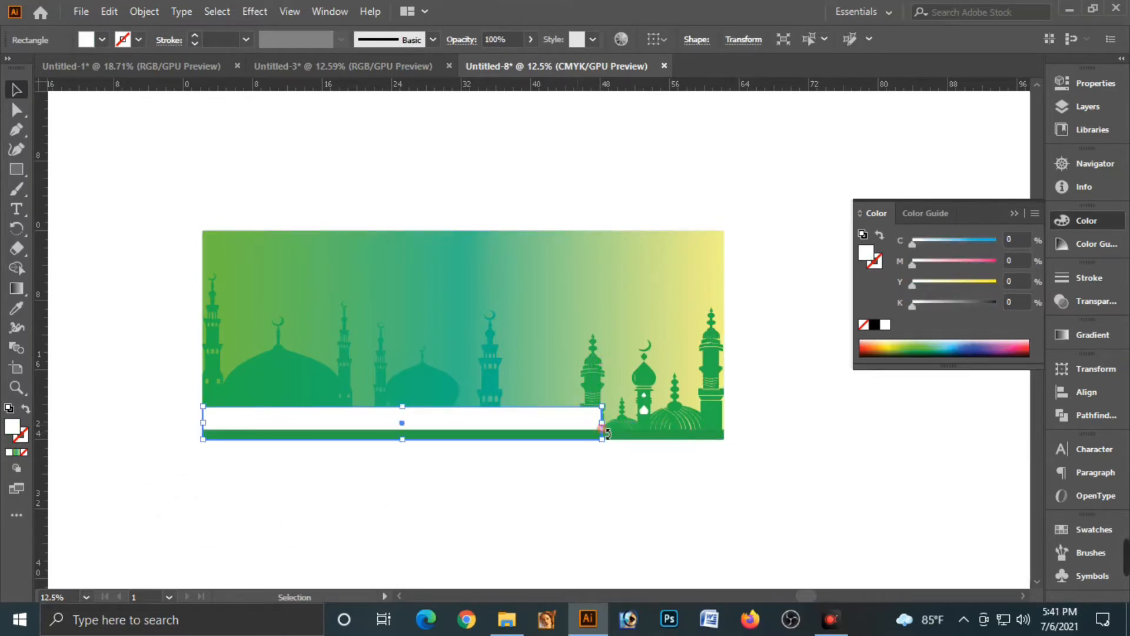
click(565, 483)
Move the left-hand mosque up slightly and raise the white band's upper edge a little.
click(483, 413)
click(410, 389)
drag(412, 387, 413, 377)
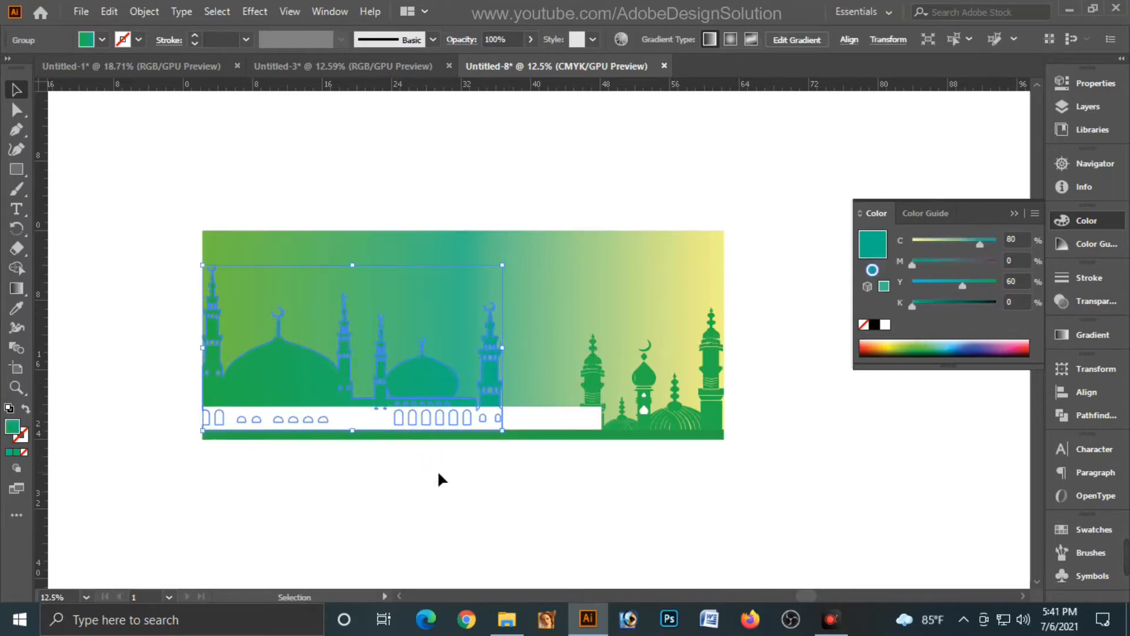
click(437, 470)
click(409, 422)
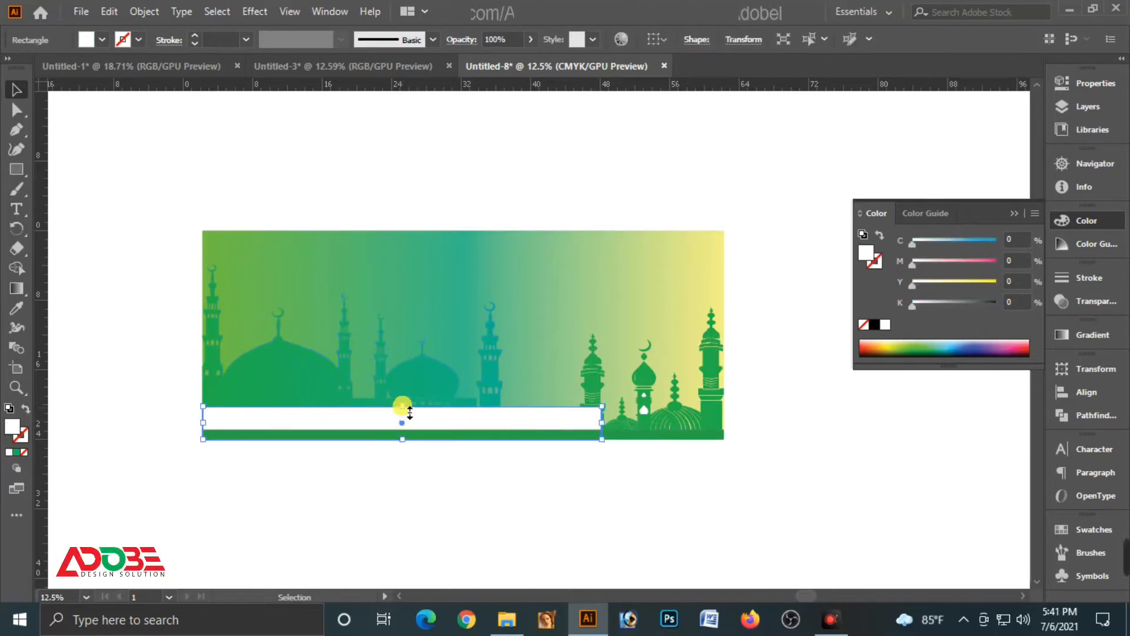
mouse_move(402, 405)
mouse_down()
mouse_move(410, 412)
mouse_move(404, 405)
mouse_up()
click(426, 499)
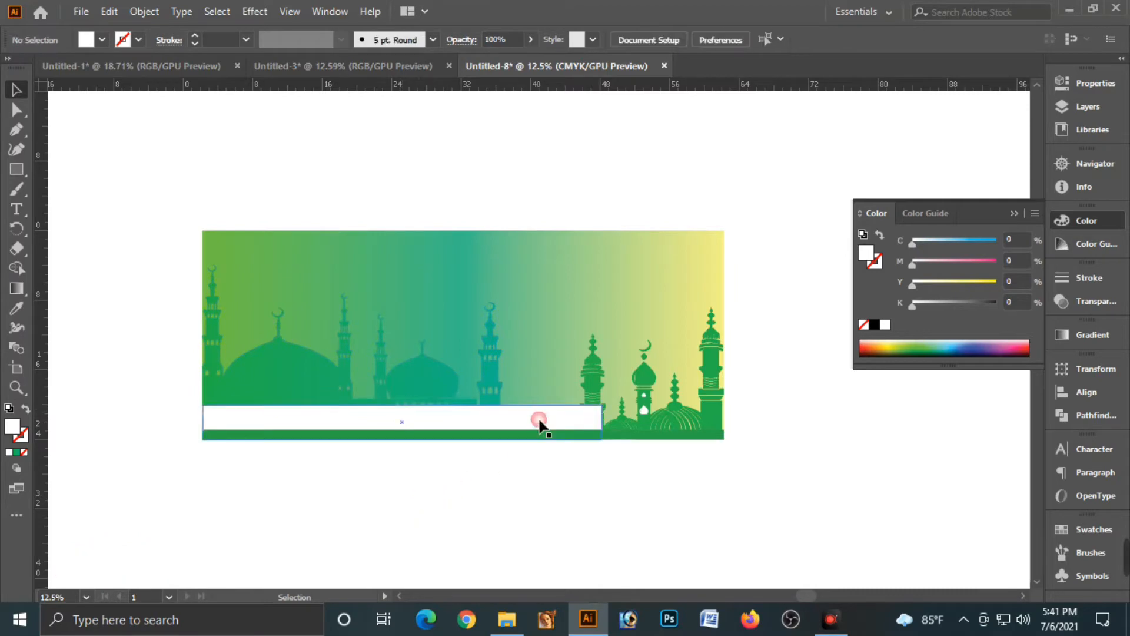
Bring the right-hand mosque in front of the white band, and raise the left-hand mosque until its lower windows clear the band.
click(597, 366)
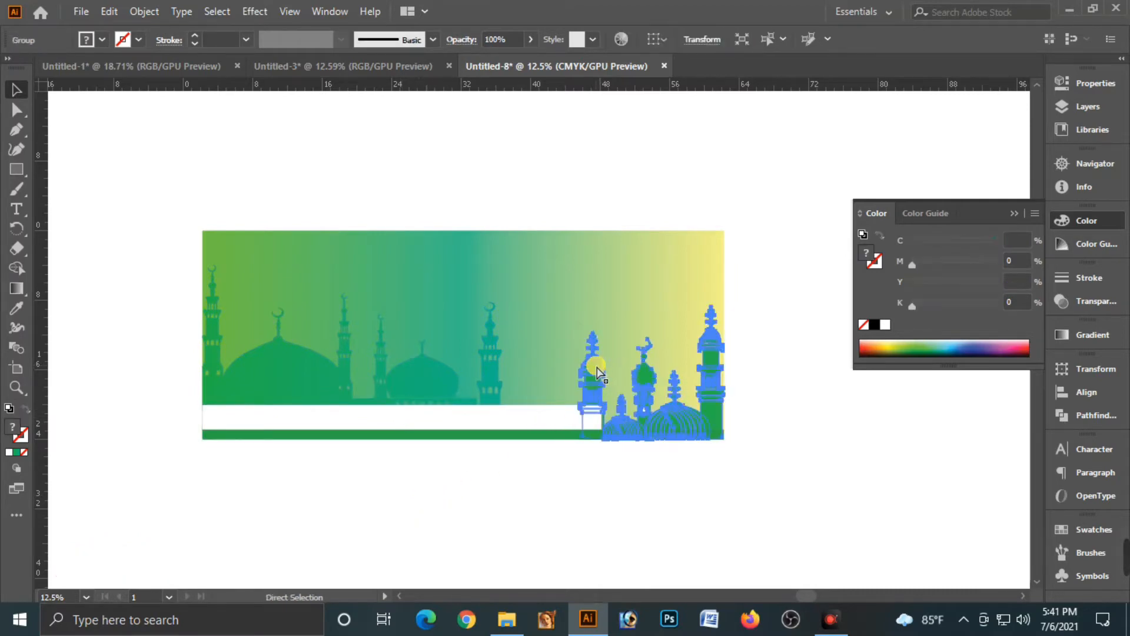
drag(439, 391, 433, 375)
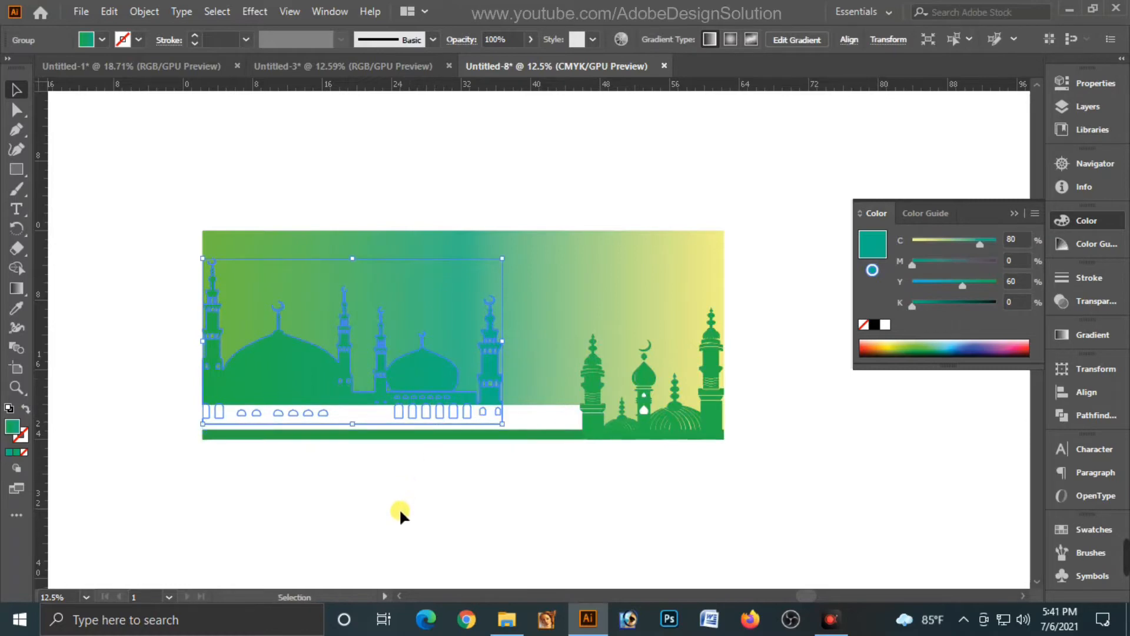
key(Up)
key(Up)
key(Up)
key(Up)
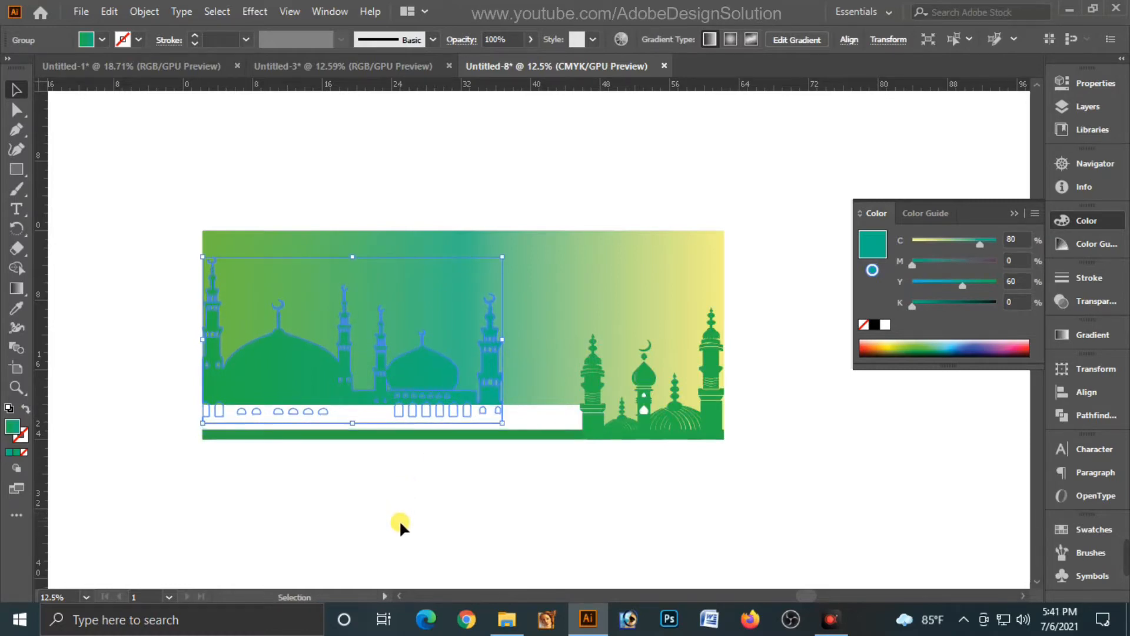
key(Up)
click(409, 500)
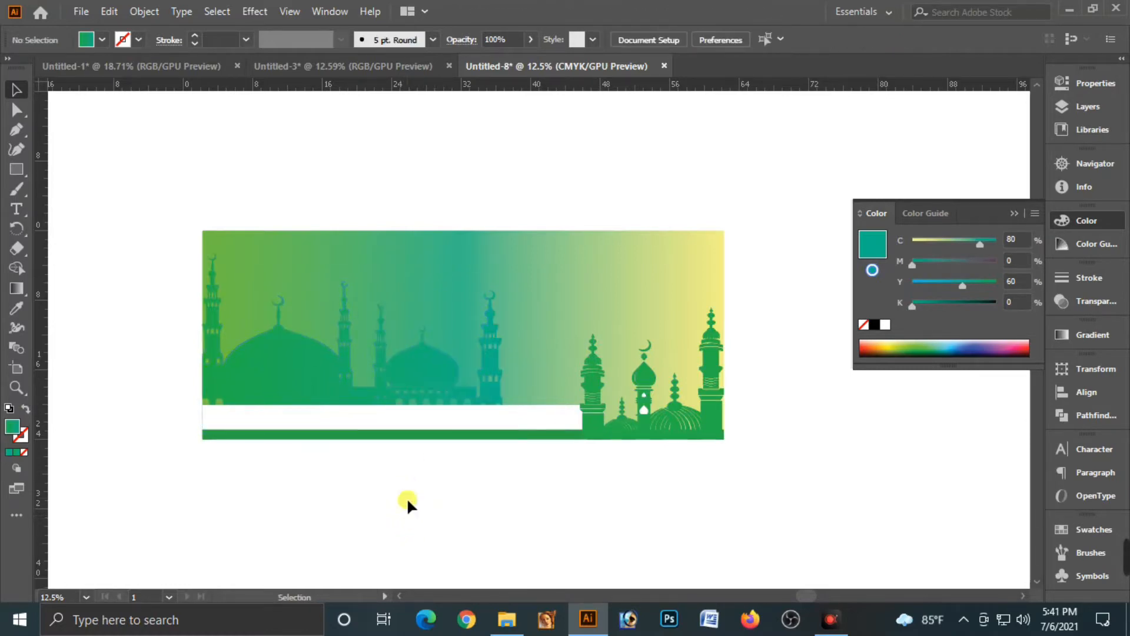
drag(147, 192, 190, 251)
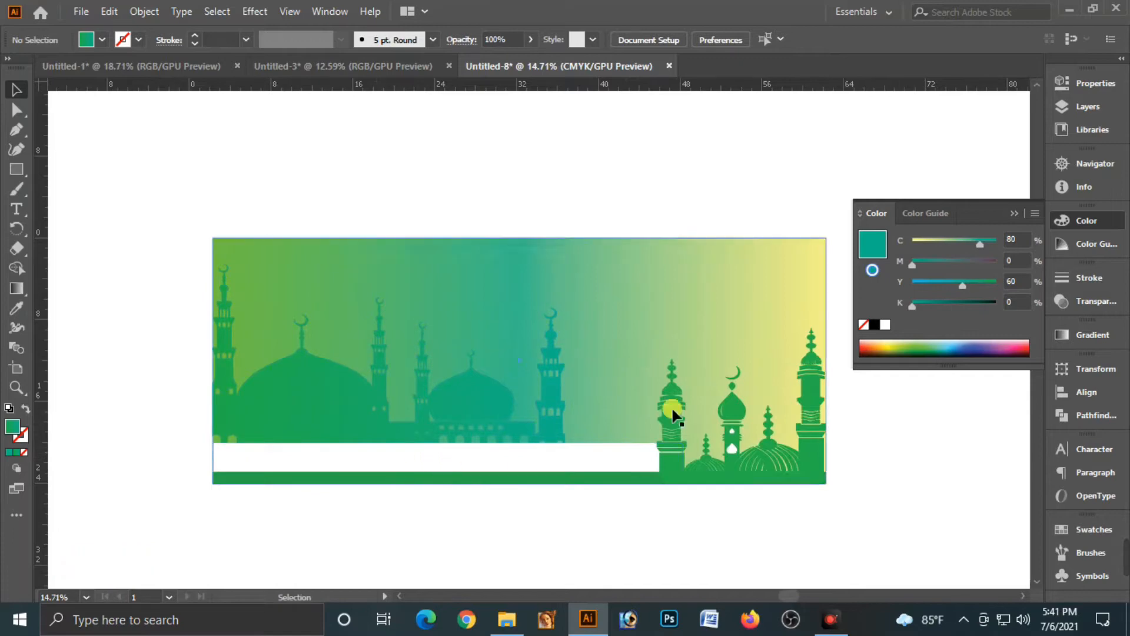
click(1013, 213)
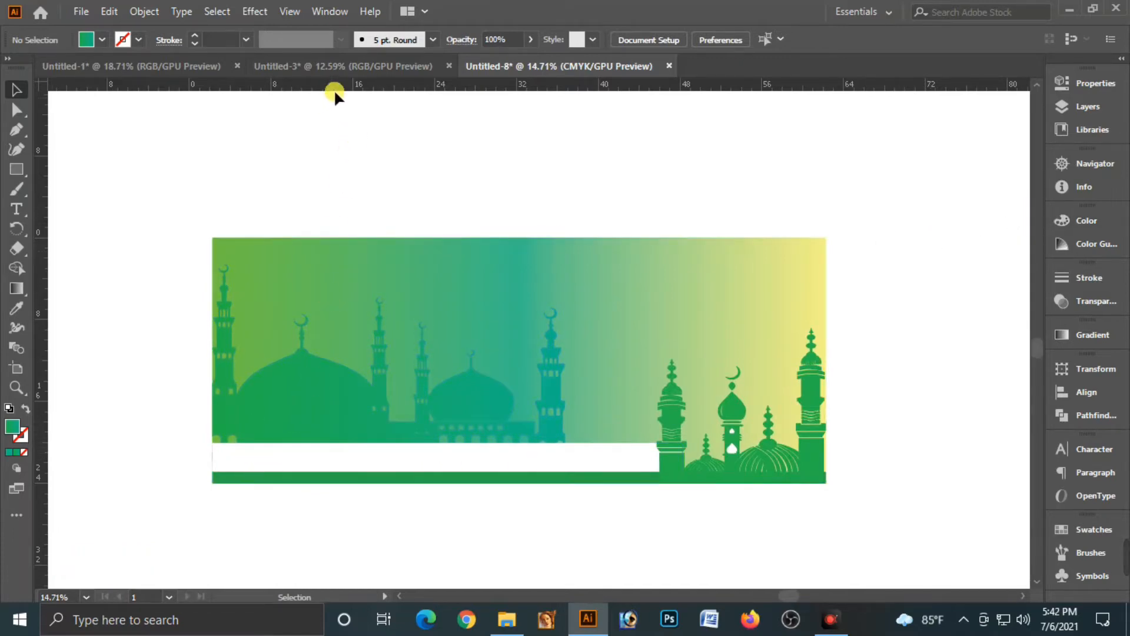
Cut the man's photo from the Untitled-3 document, paste it into the Untitled-8 banner and place it over the left-hand mosque.
click(334, 63)
click(497, 327)
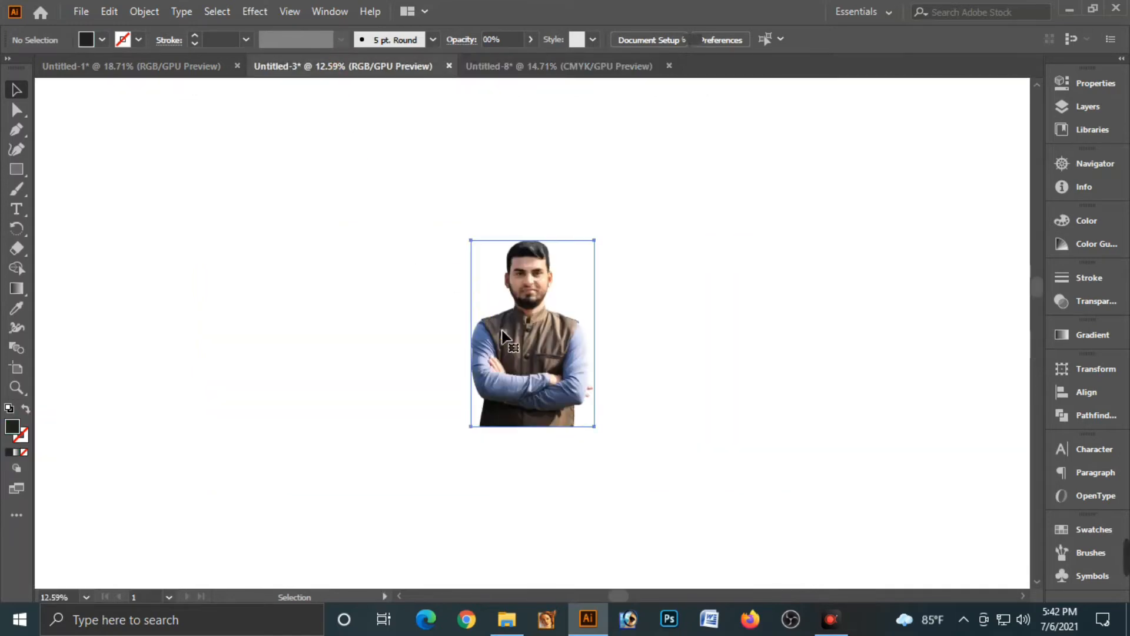
key(Delete)
click(525, 69)
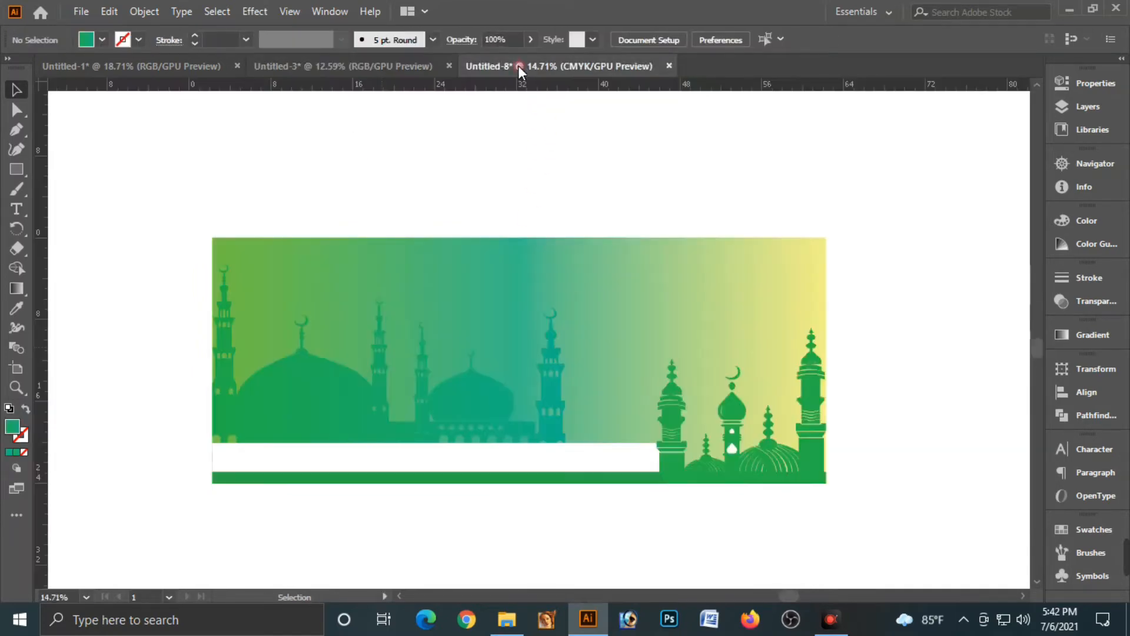
key(ctrl+v)
drag(523, 368, 325, 401)
Align the man's photo with the gradient background along the left and bottom edges.
shift+click(263, 288)
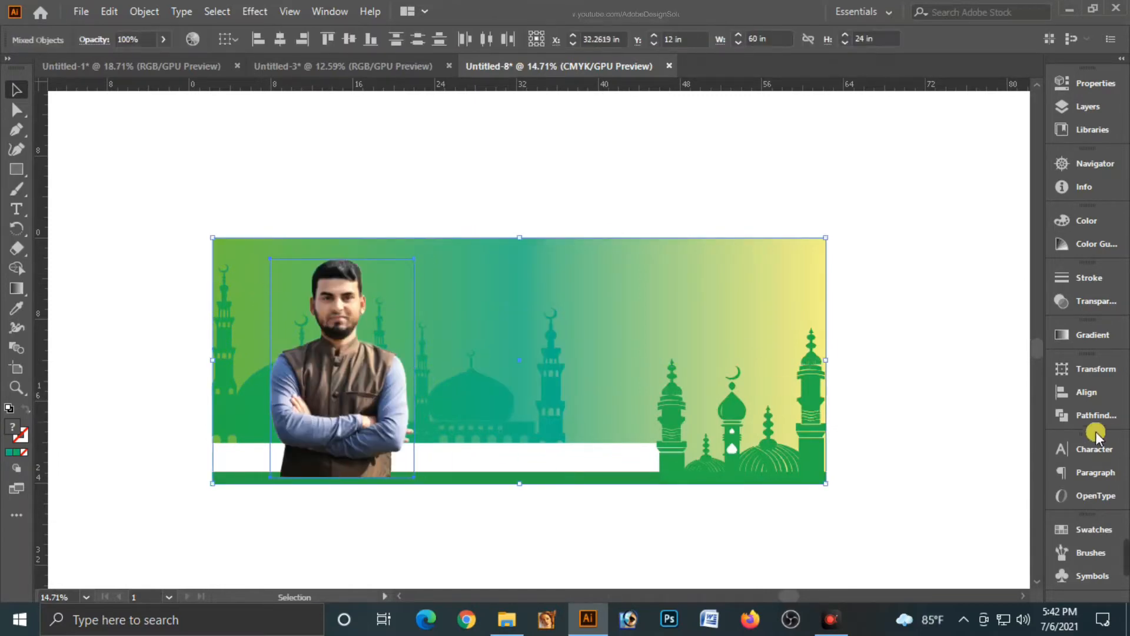
click(1068, 393)
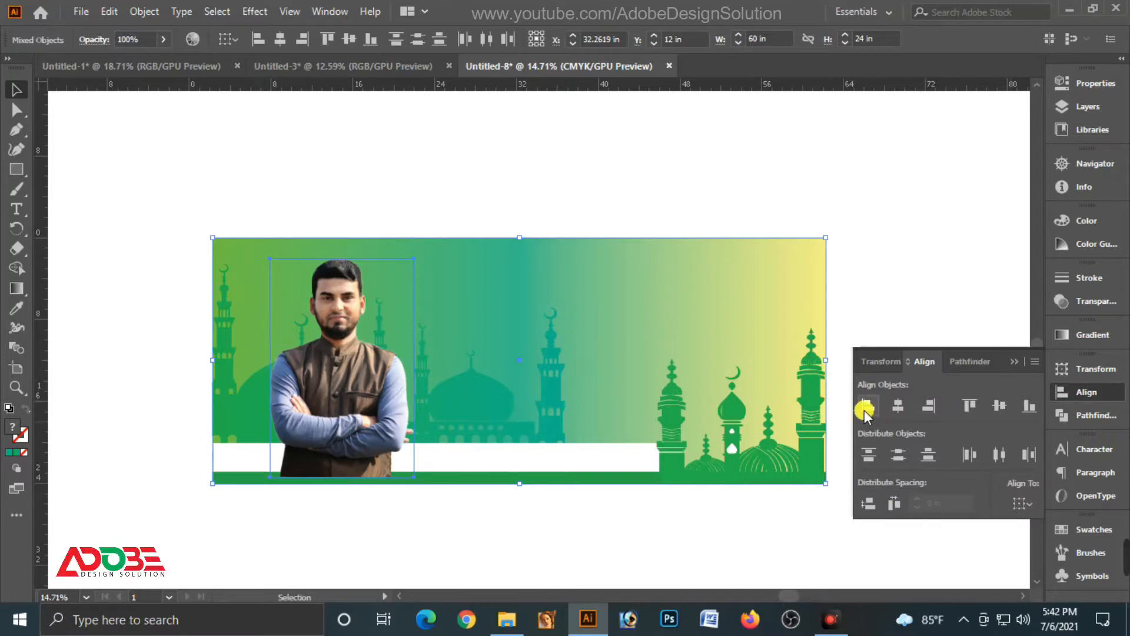
click(869, 406)
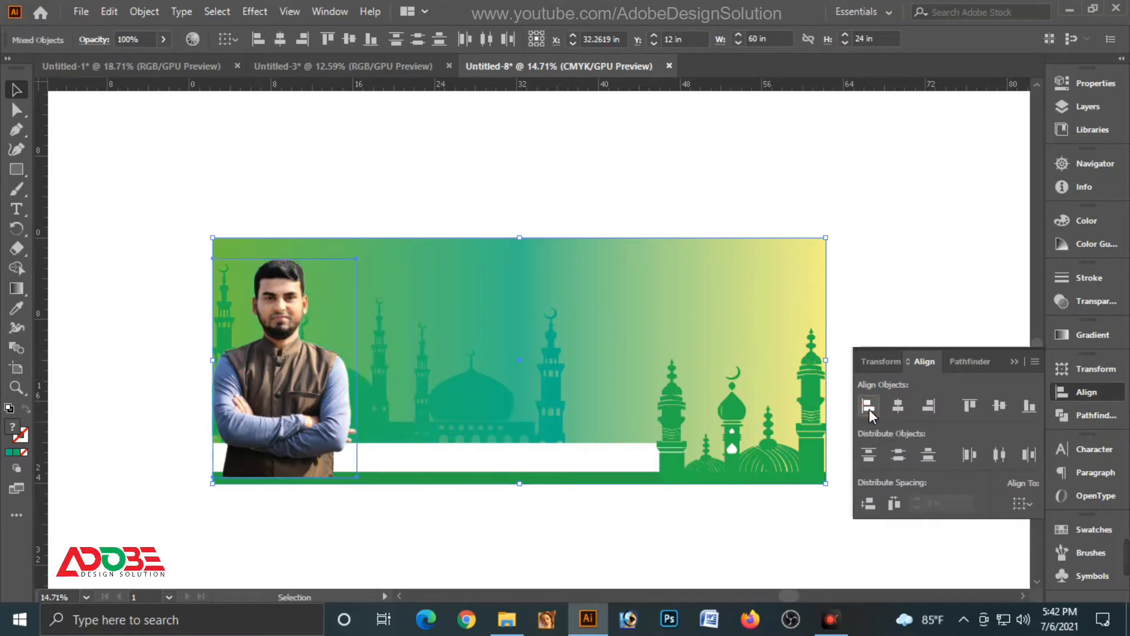
click(1029, 406)
click(525, 538)
Bring the thin green bottom strip to the front so it overlaps the lower edge of the photo.
click(507, 480)
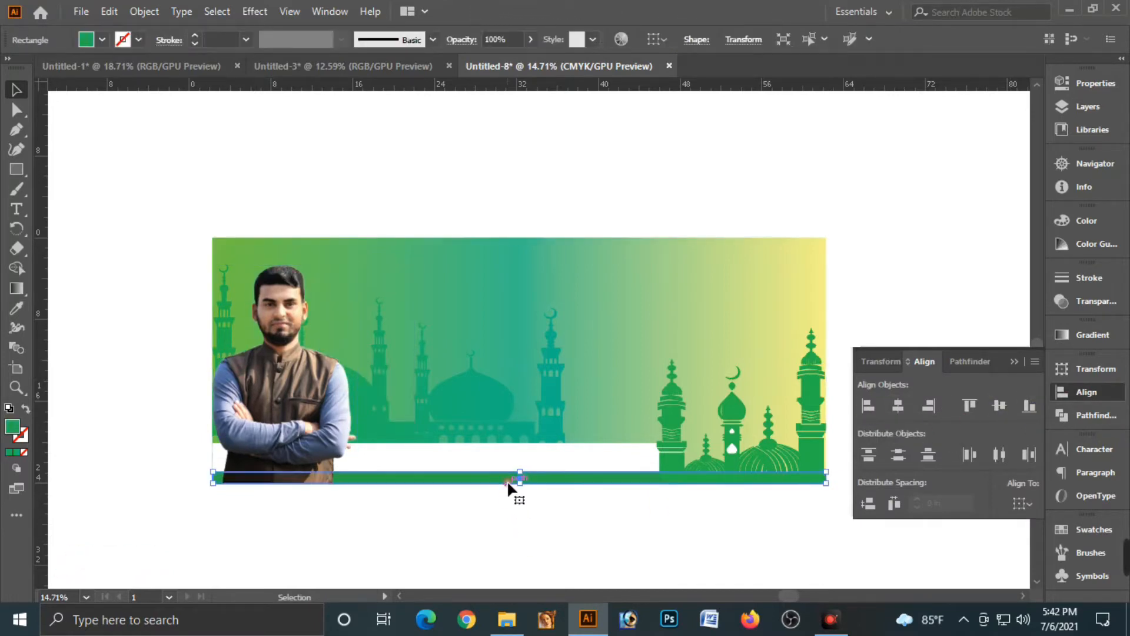
key(ctrl+shift+bracketright)
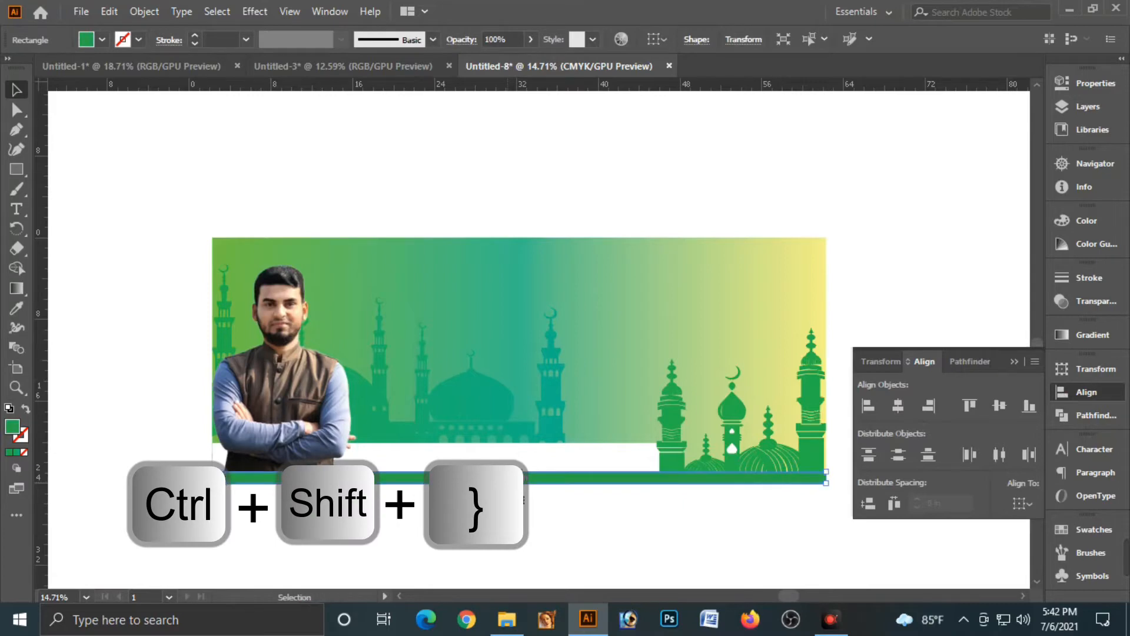
click(458, 549)
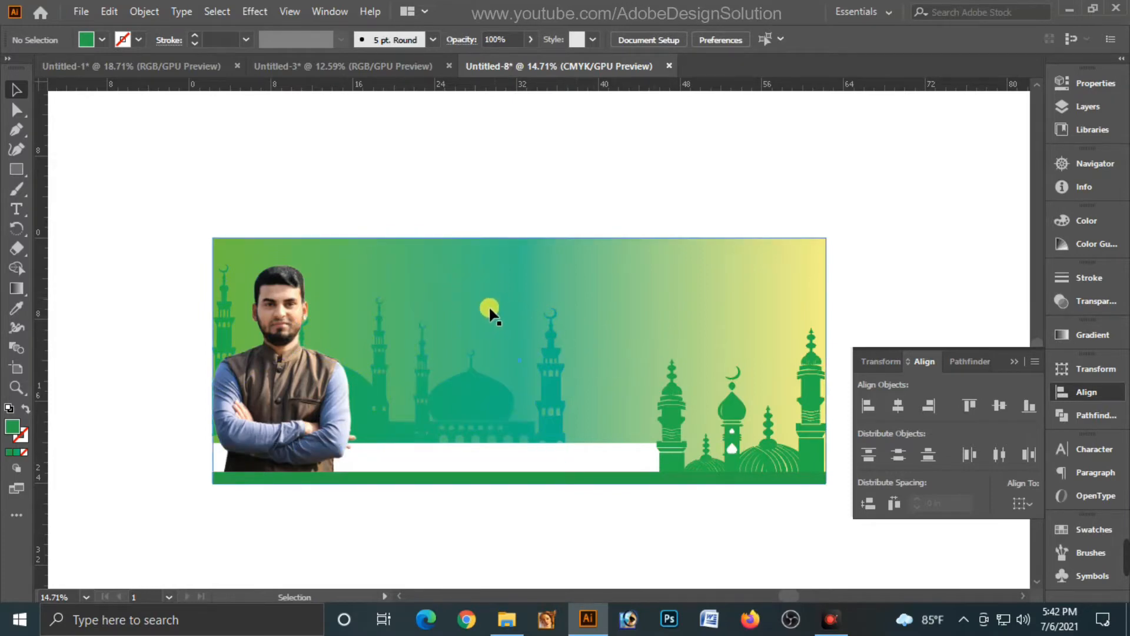
click(1011, 362)
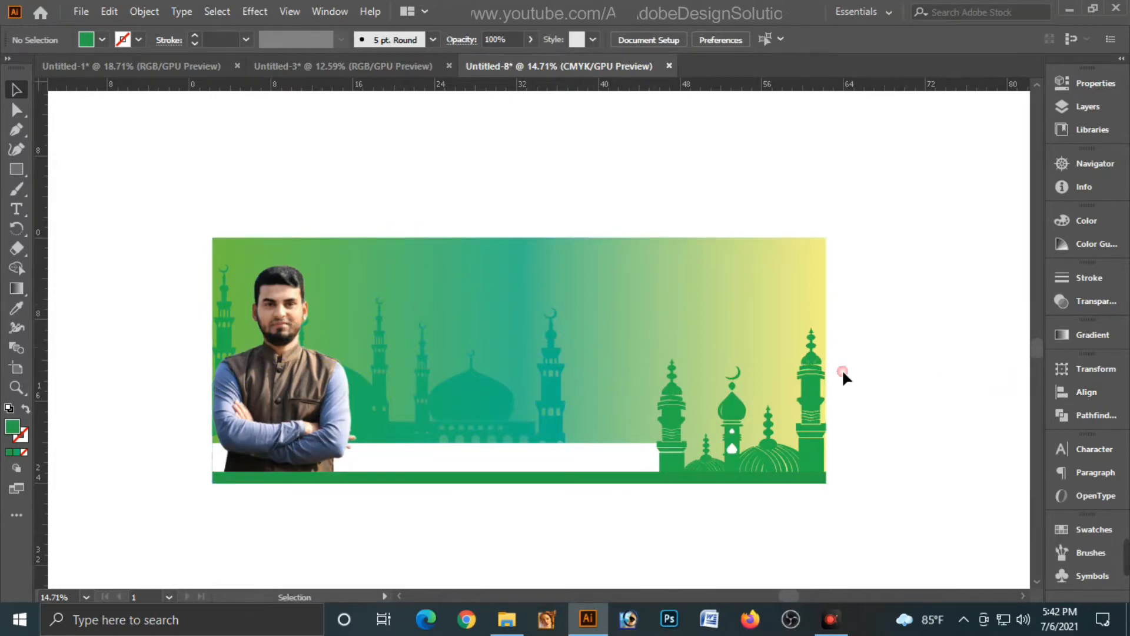
Open the multicolour watercolour image from the Brush Image folder as its own Illustrator document and trace it with the 16 Colors preset.
click(1067, 9)
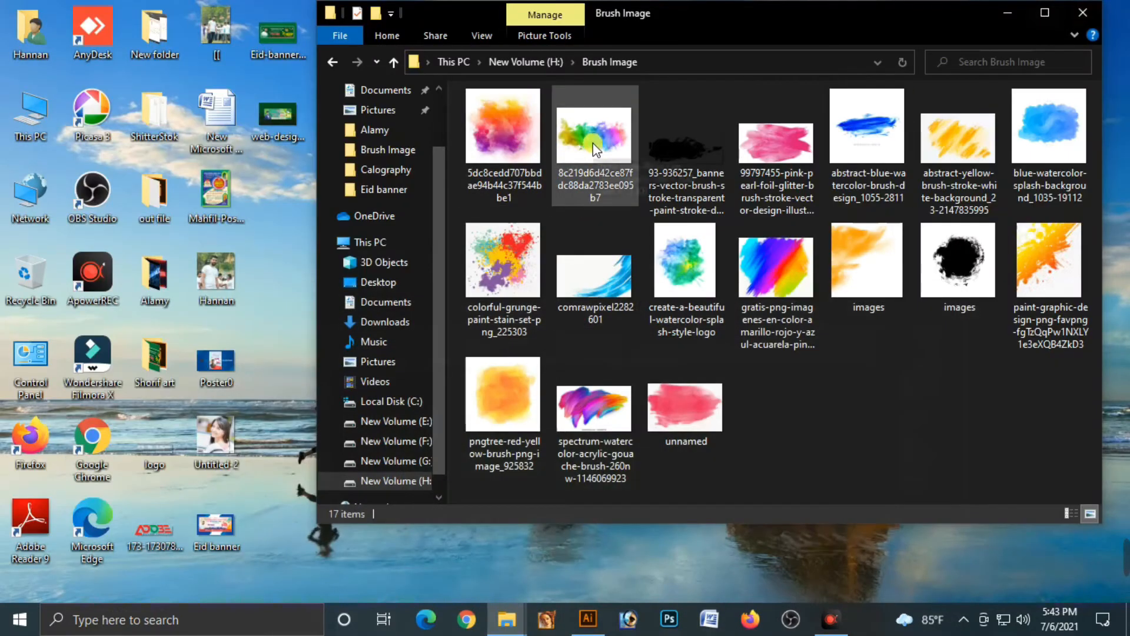
drag(608, 156, 834, 66)
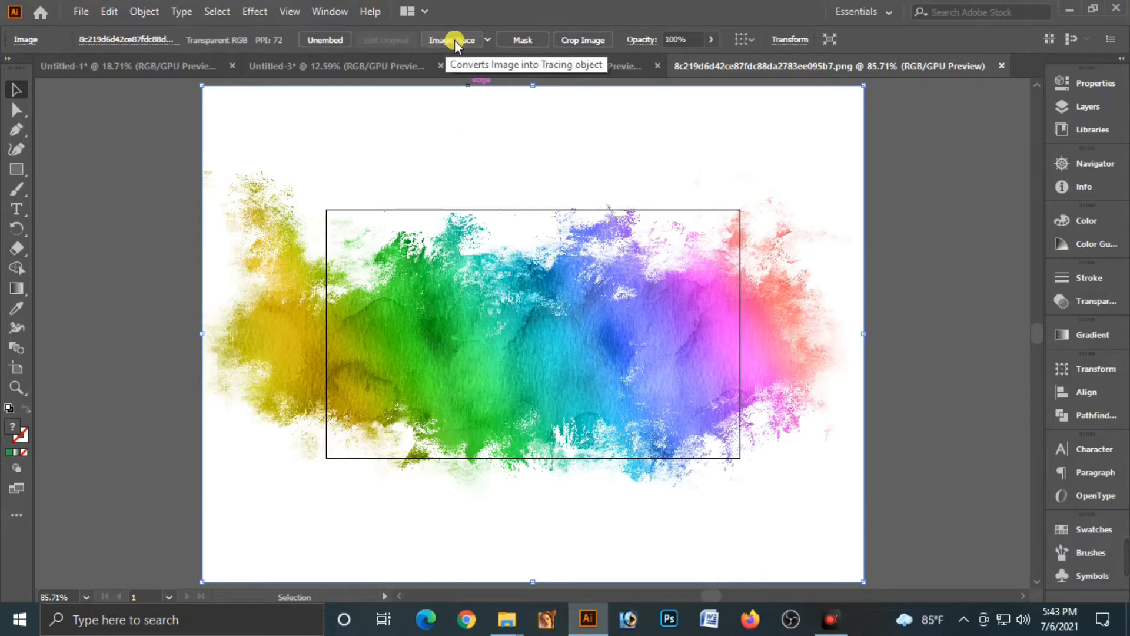
click(487, 39)
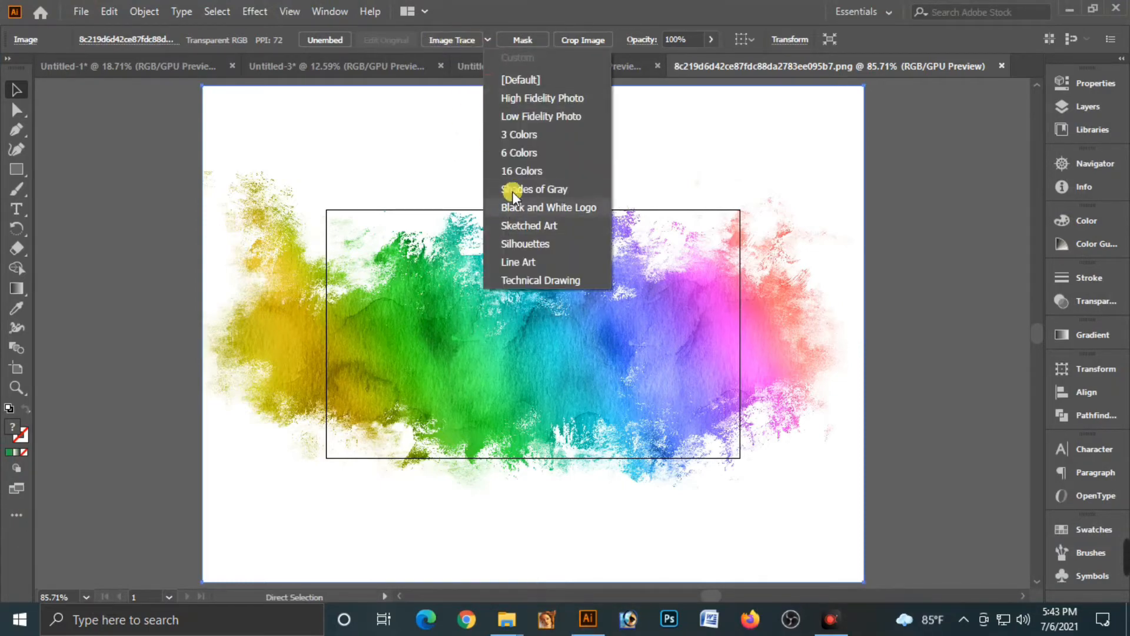
click(534, 171)
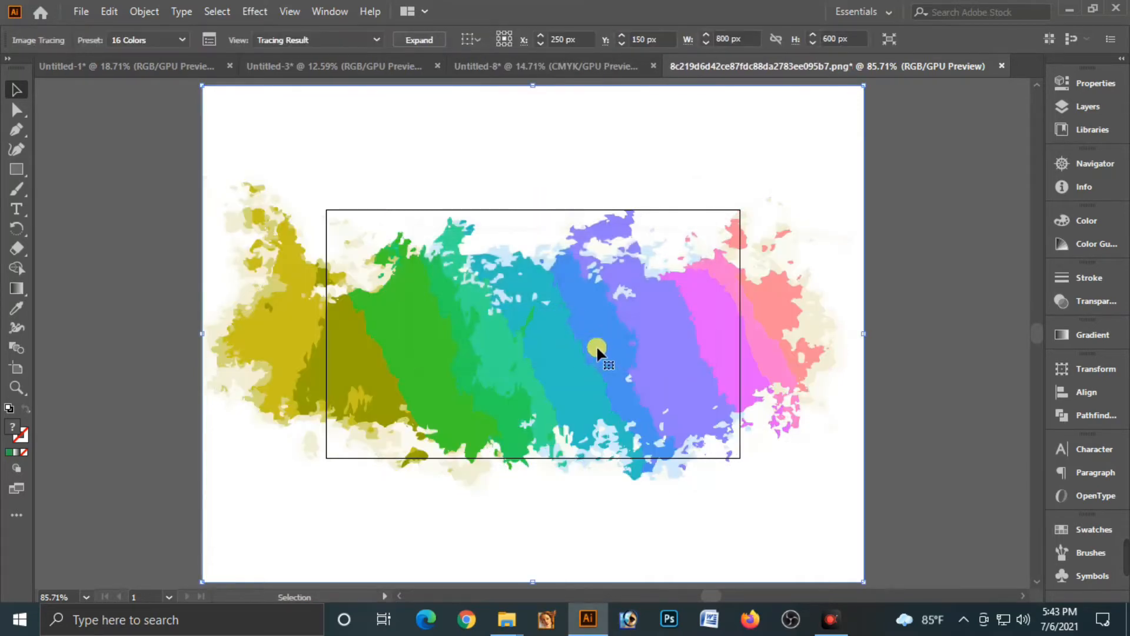
Expand and ungroup the traced watercolour, and delete its white background shape.
click(423, 40)
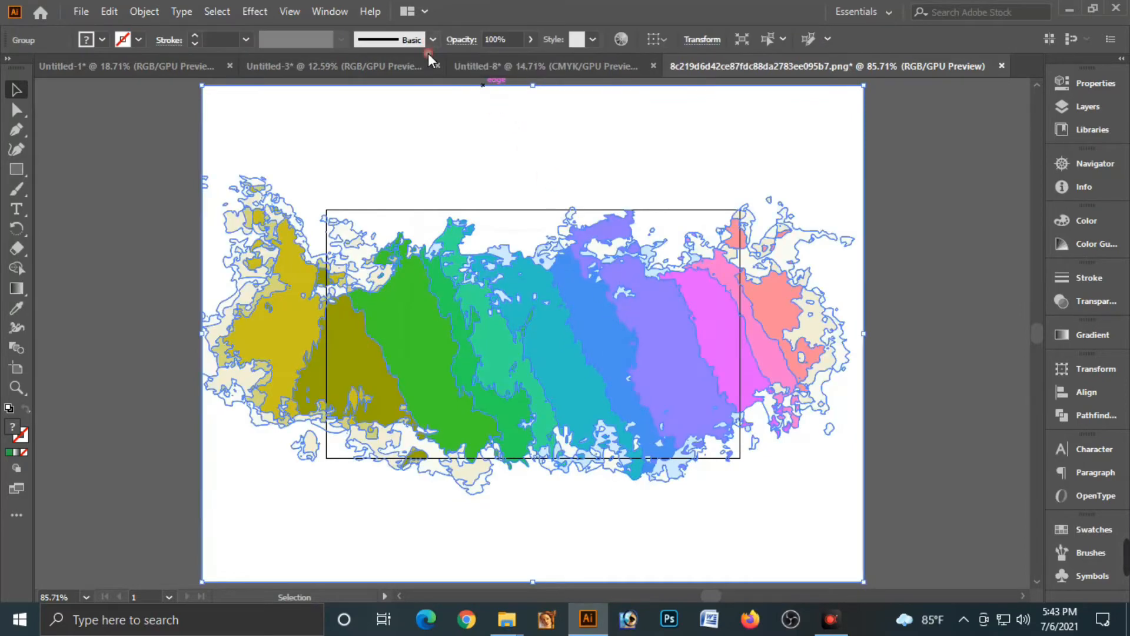
right_click(535, 317)
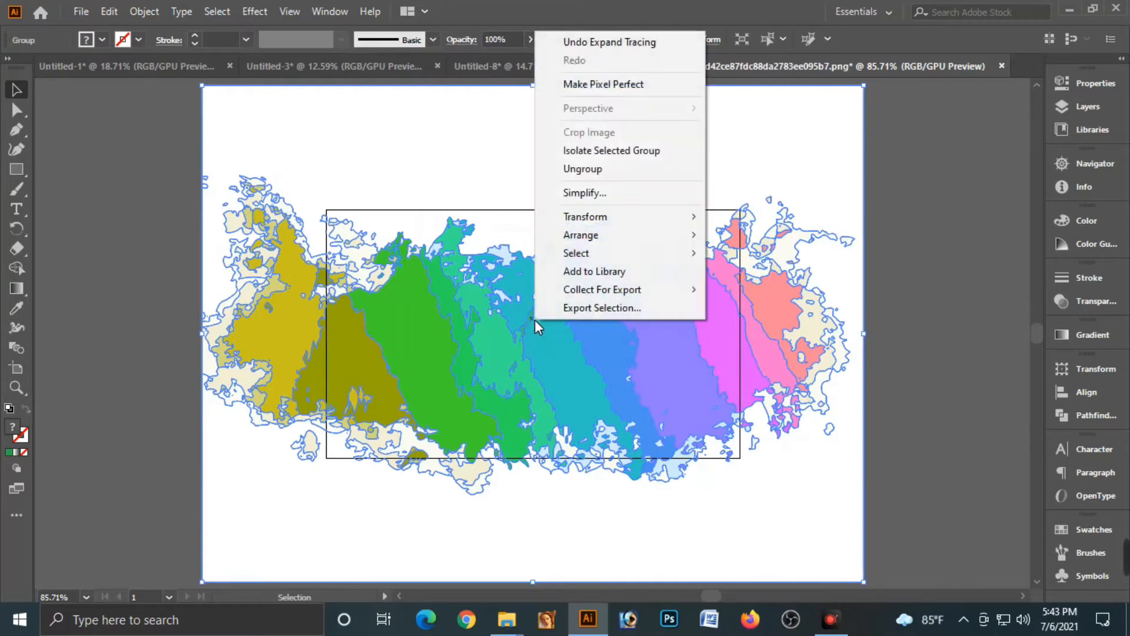
click(584, 171)
click(892, 195)
click(769, 159)
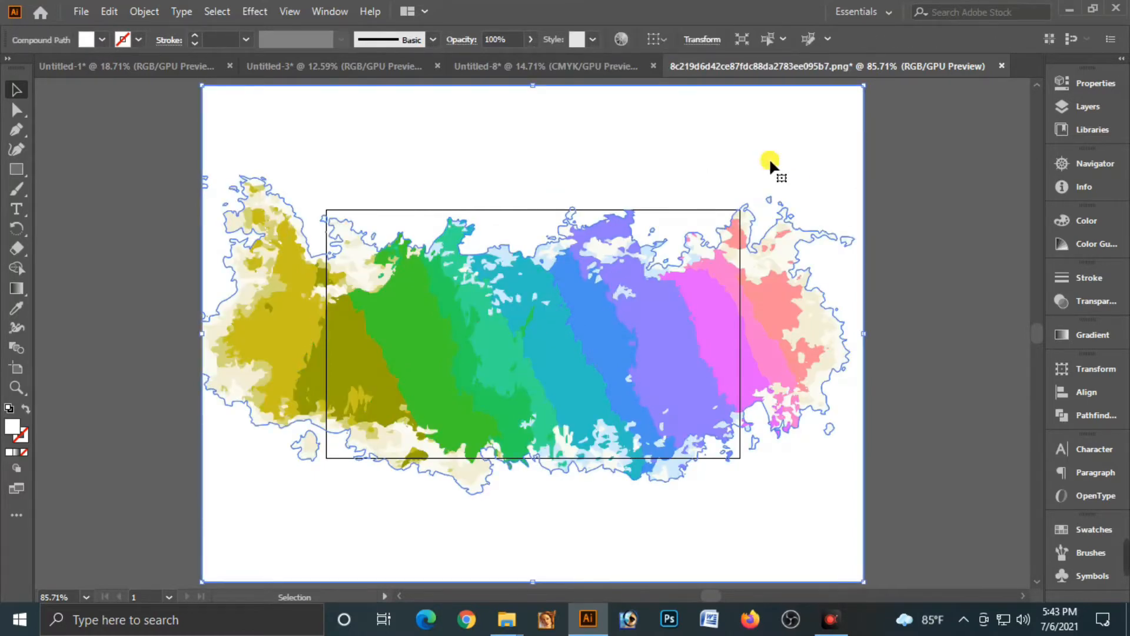
key(Delete)
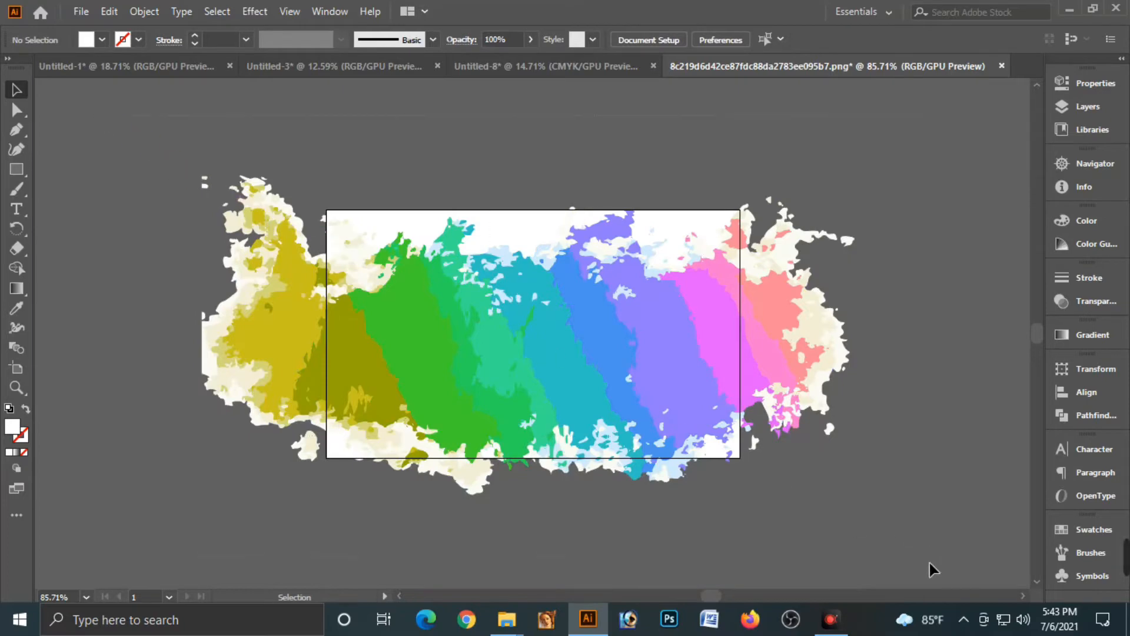
Group all the remaining watercolour shapes and cut the group from the document.
key(ctrl+a)
key(ctrl+g)
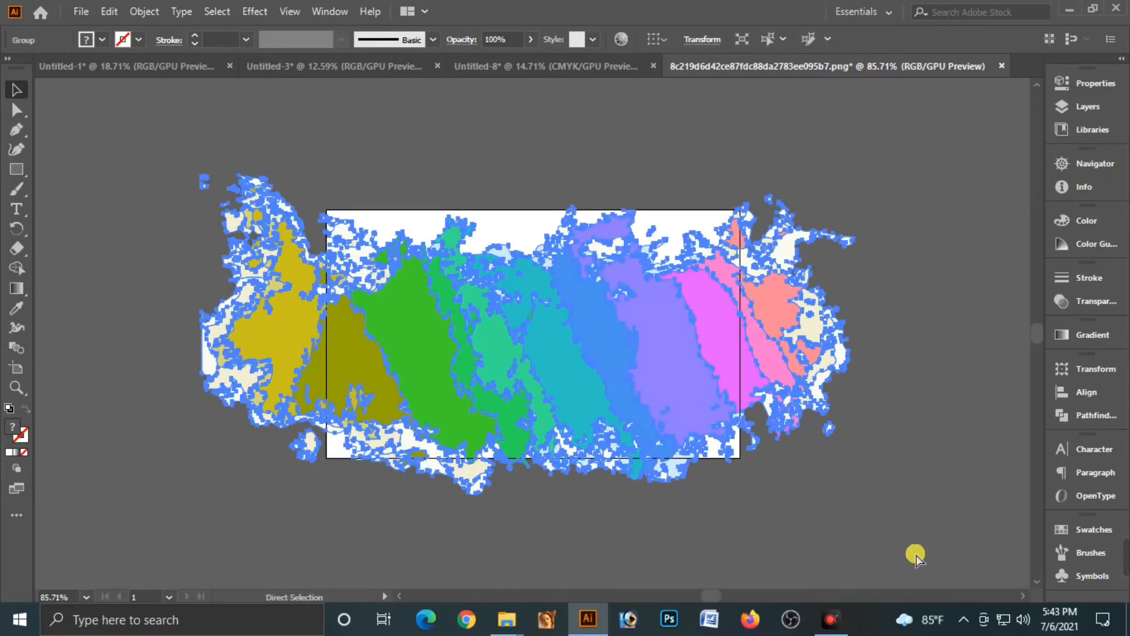
click(889, 396)
drag(580, 339, 394, 335)
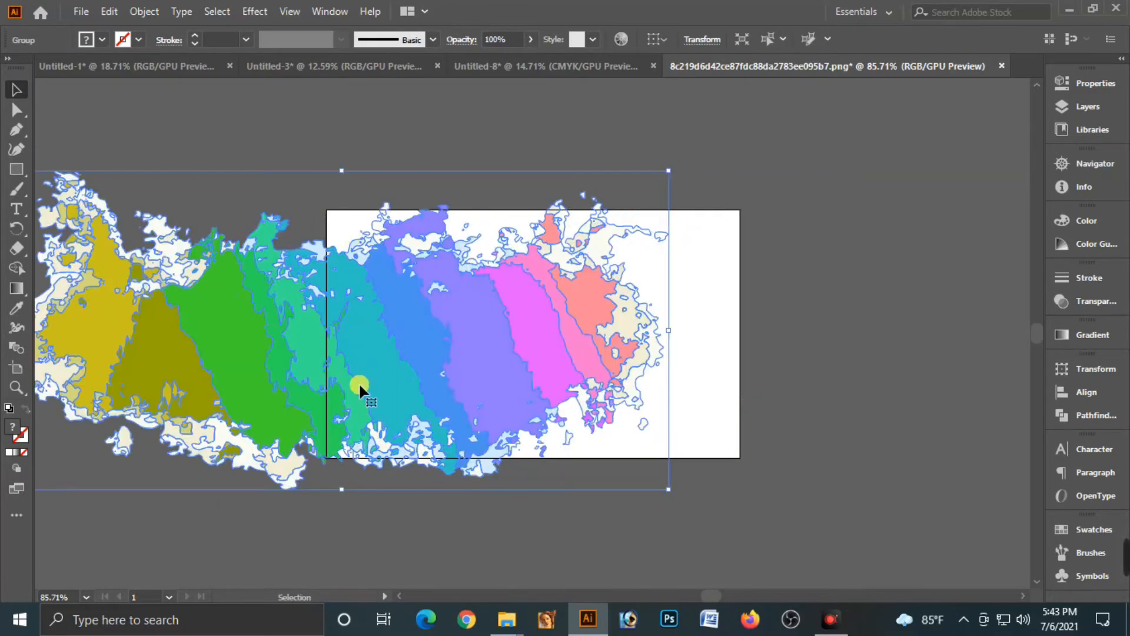
key(Delete)
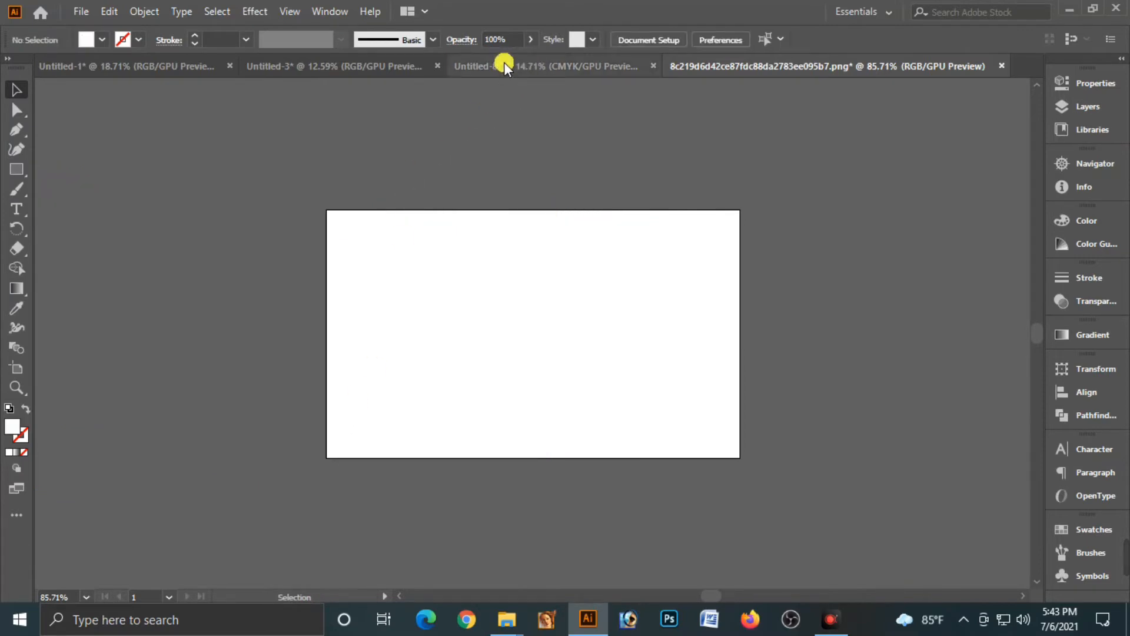
Close the watercolour trace document without saving and paste the cut group into the banner document.
click(1001, 65)
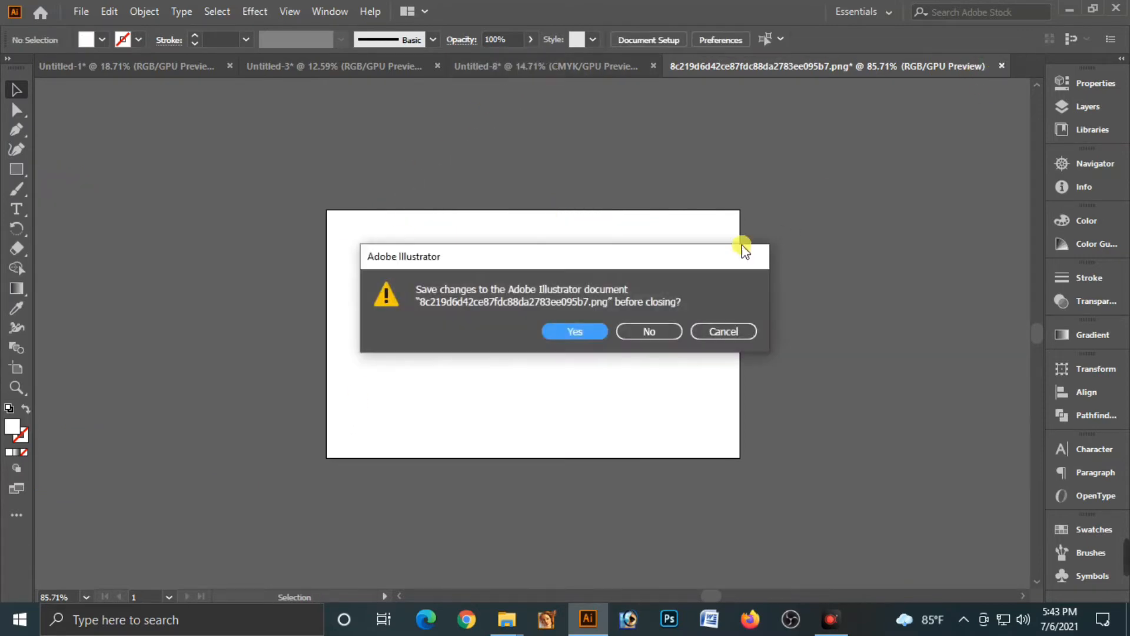
click(641, 333)
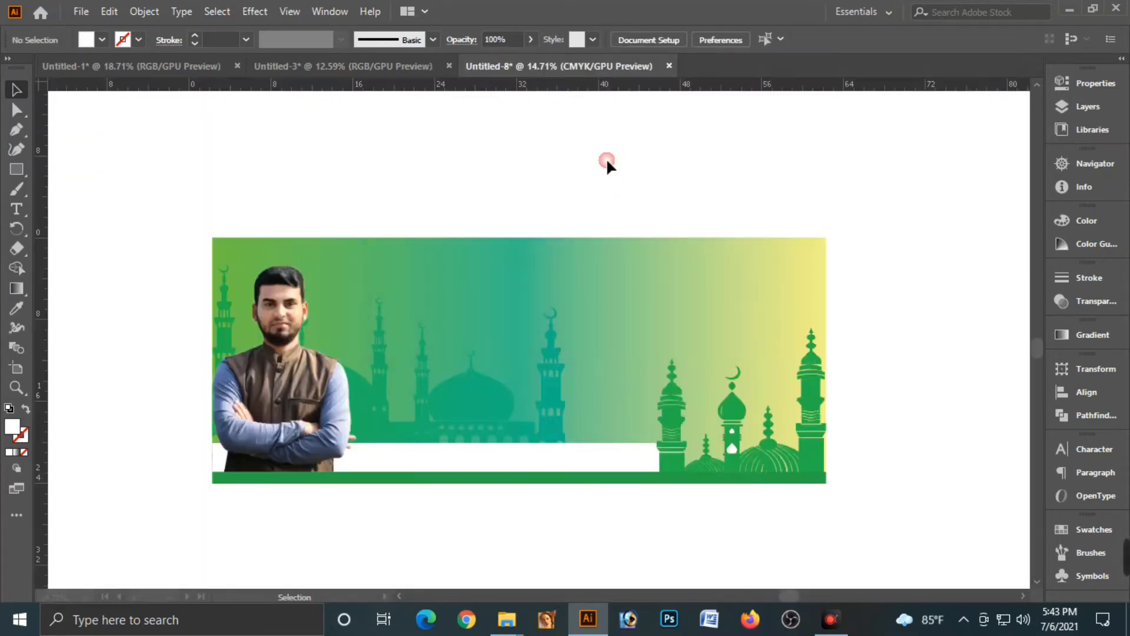
click(532, 306)
key(ctrl+v)
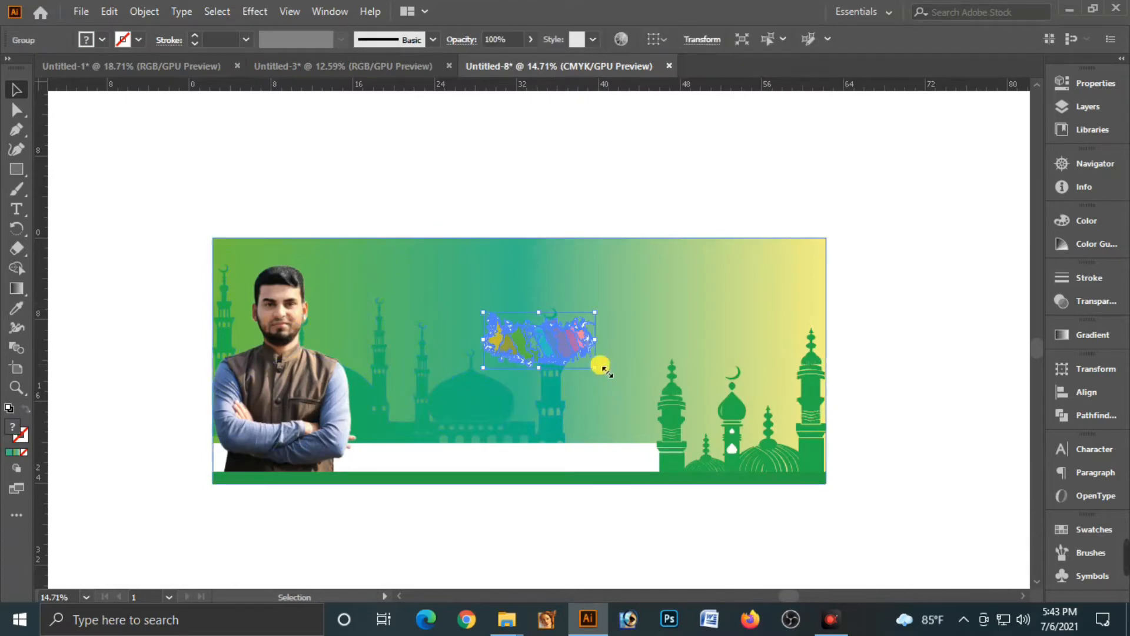
Enlarge the watercolour group across the middle of the banner and send it behind the mosque artwork and the photo.
mouse_move(603, 368)
mouse_down()
mouse_move(721, 389)
mouse_move(796, 437)
mouse_move(603, 355)
mouse_move(594, 362)
mouse_up()
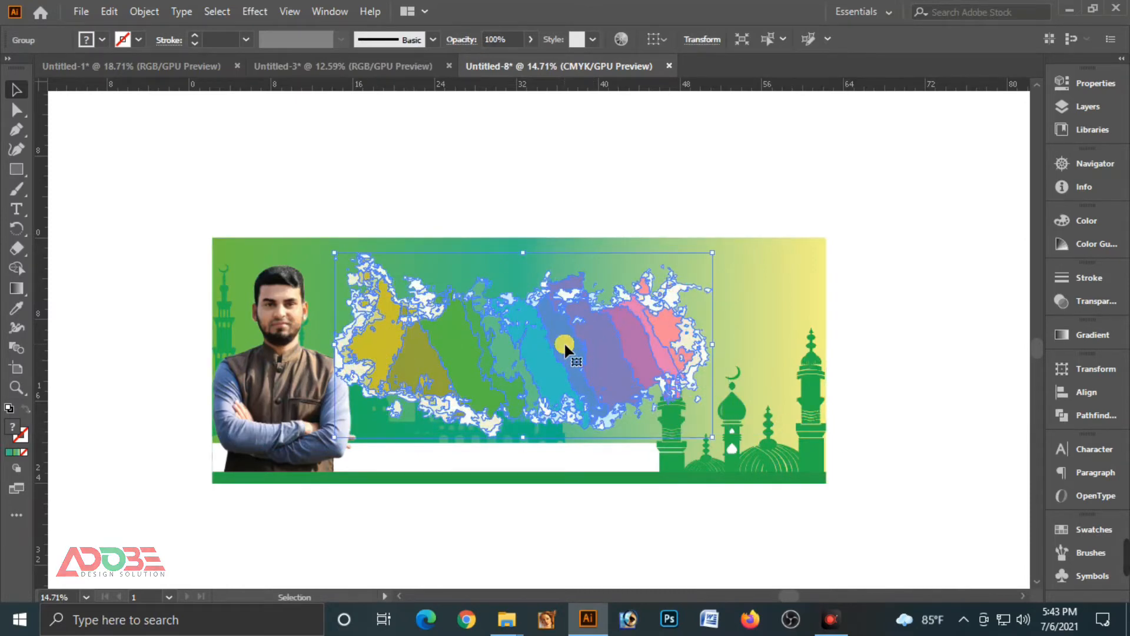
key(ctrl+shift+bracketleft)
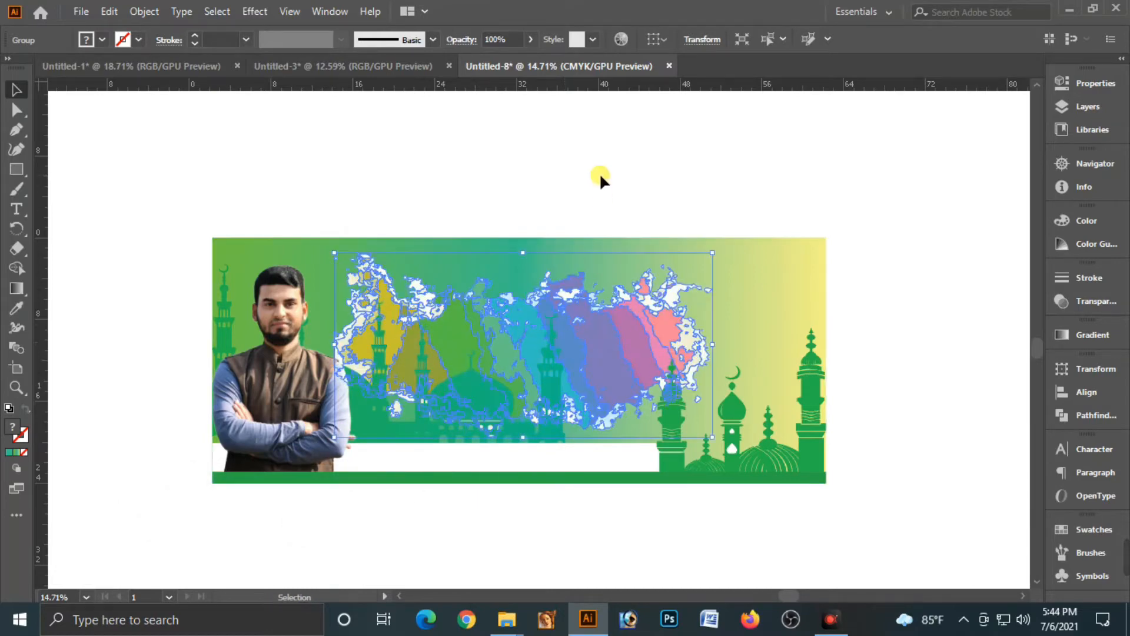
Set the watercolour group's opacity to 20% and its blending mode to Multiply.
click(1080, 302)
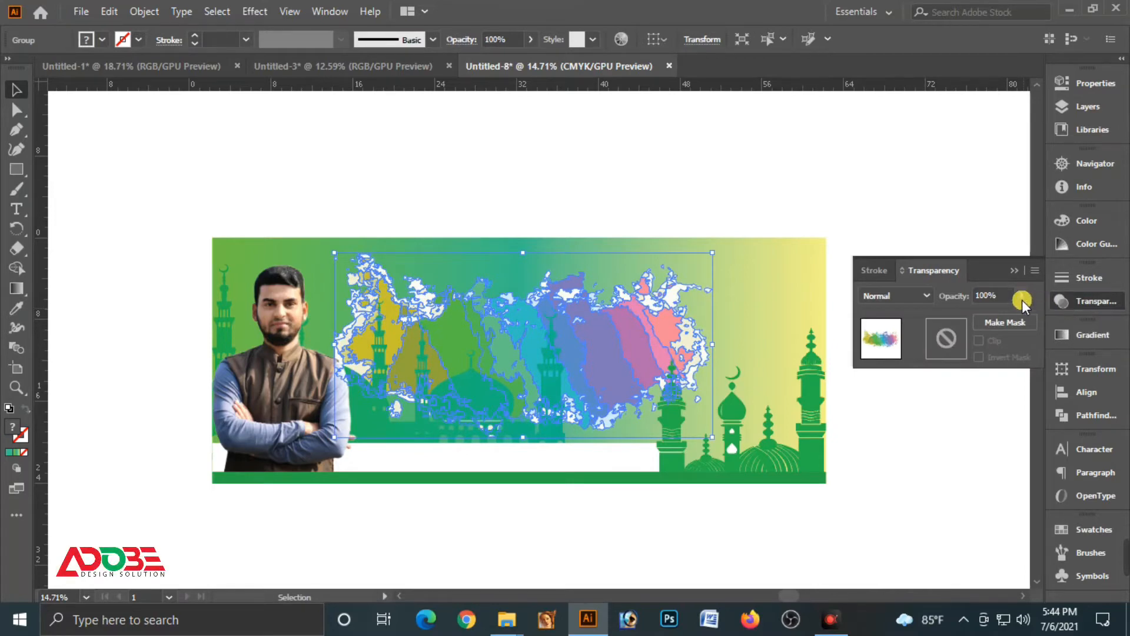
click(1007, 302)
text(20)
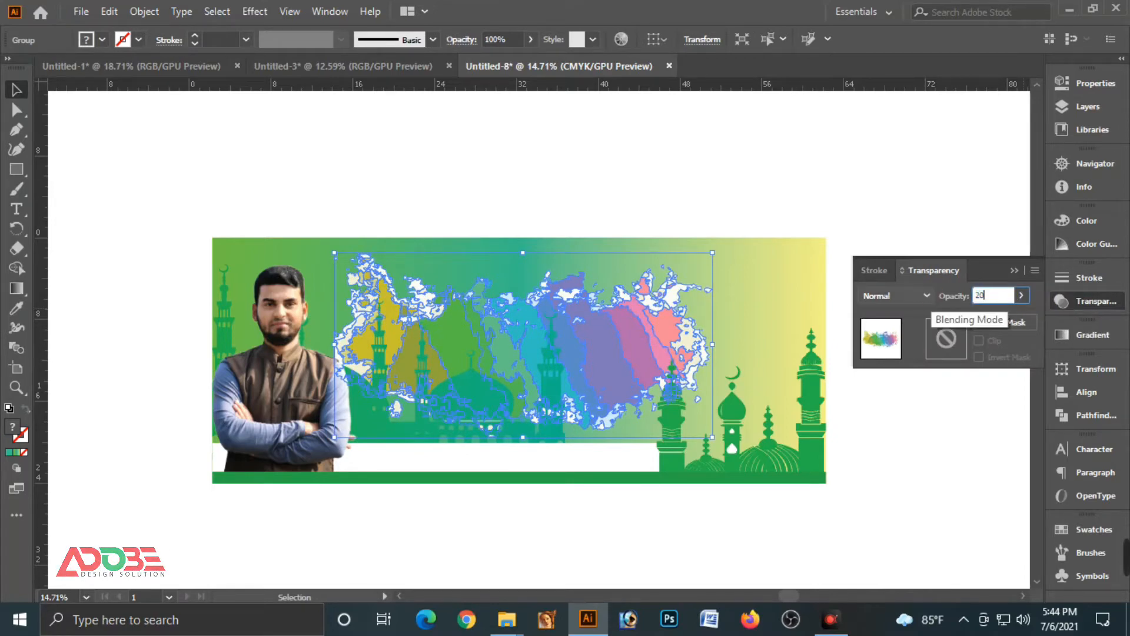
key(Return)
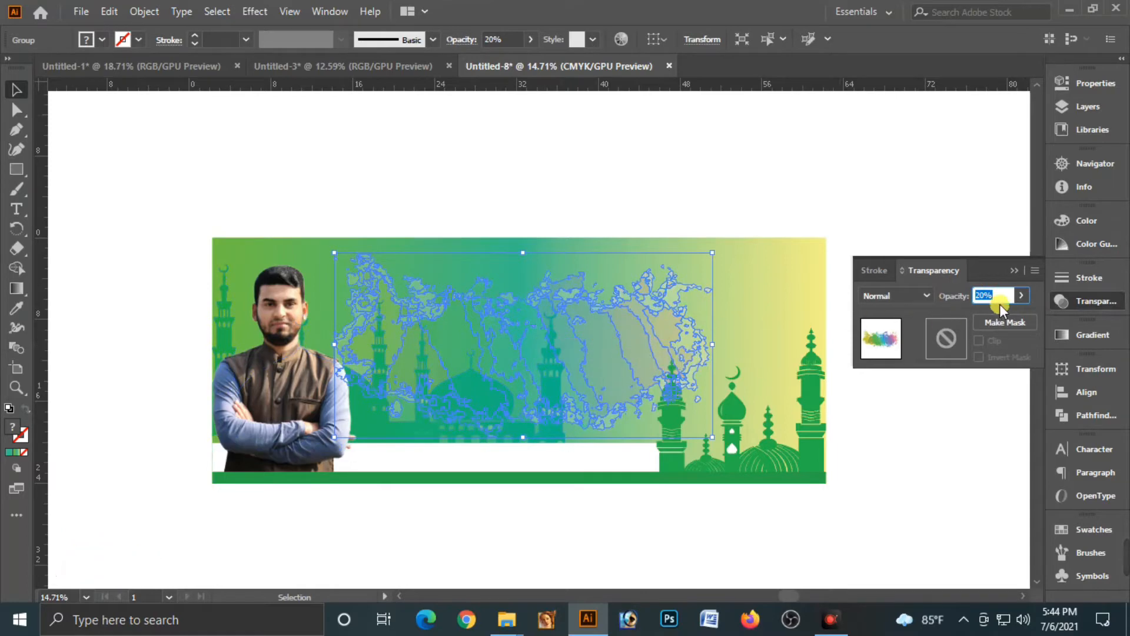
click(928, 298)
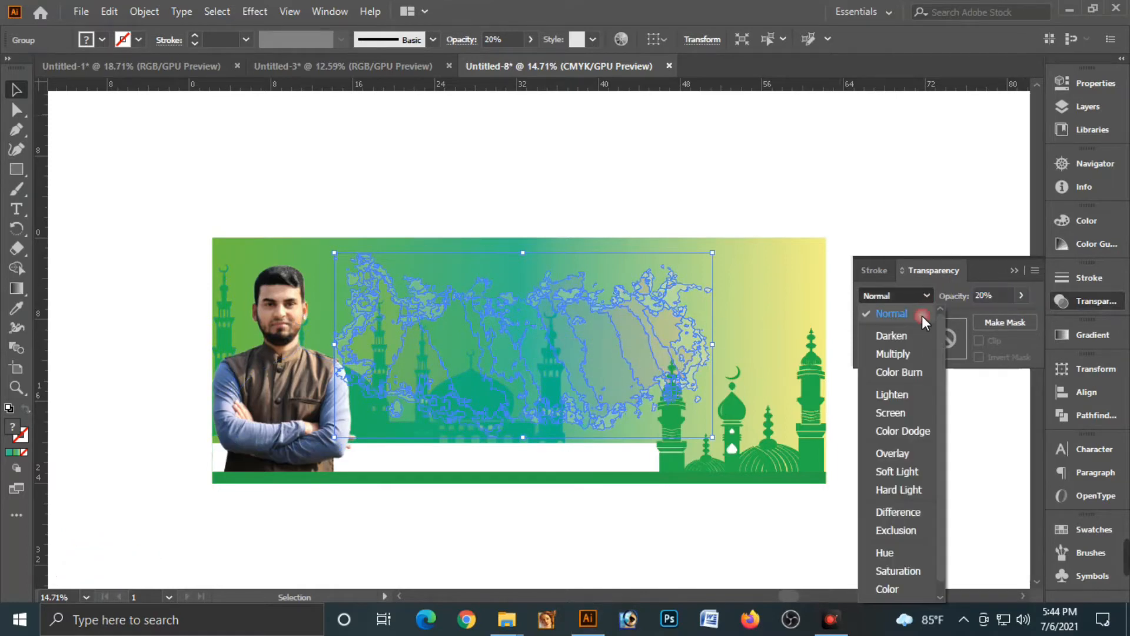
click(895, 355)
click(777, 175)
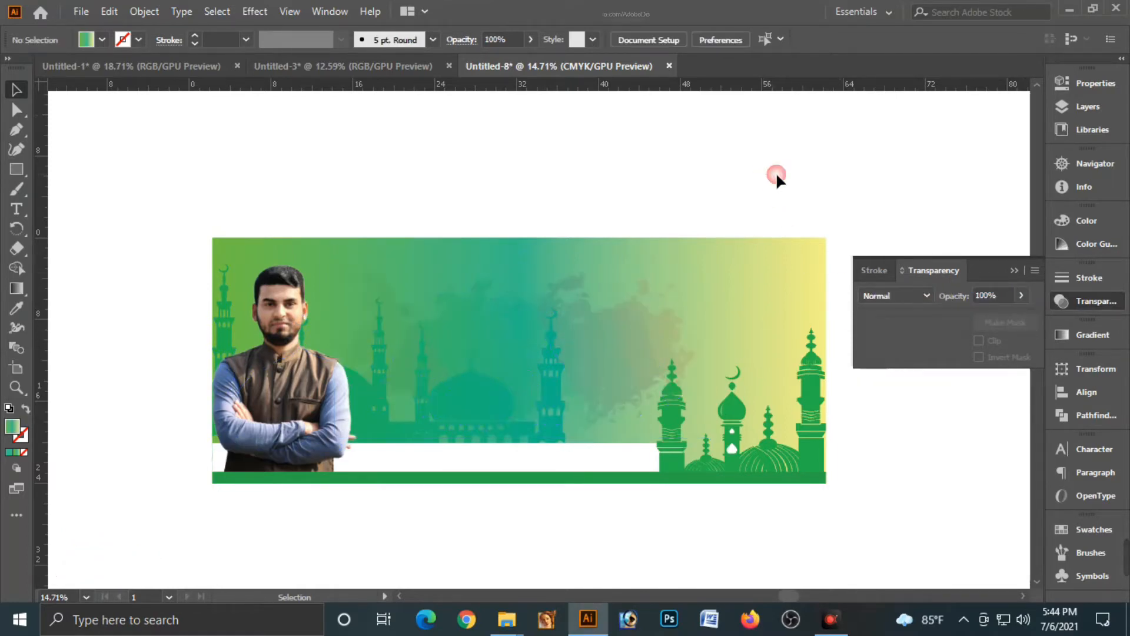
Move the watercolour group slightly upward and scale it to about 37.6 x 18.4 in.
drag(630, 349, 628, 331)
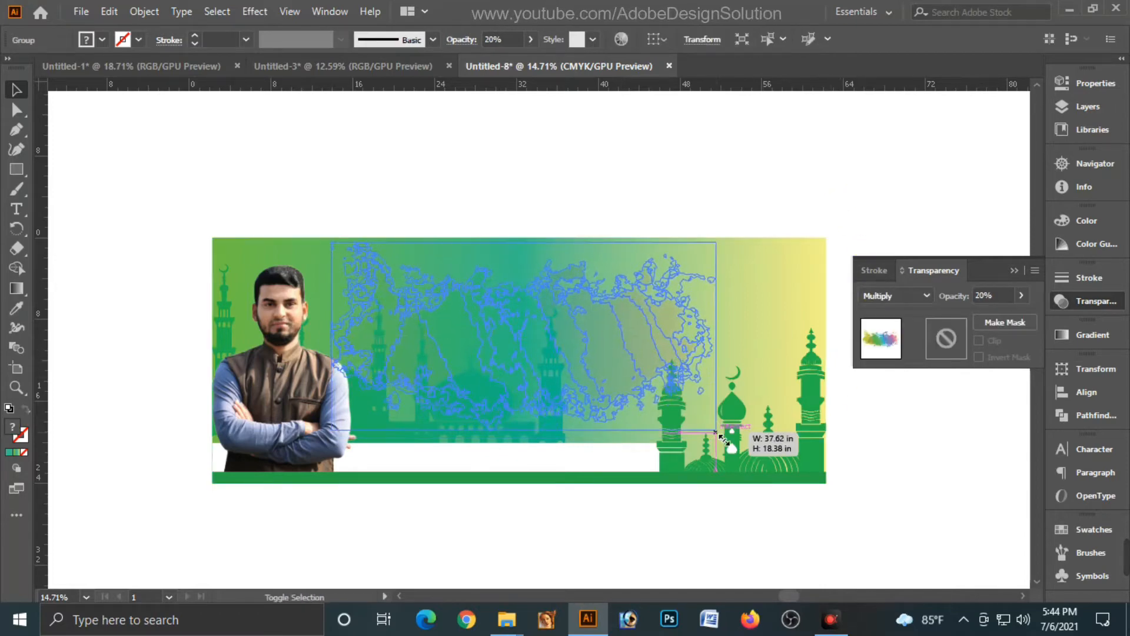
click(674, 171)
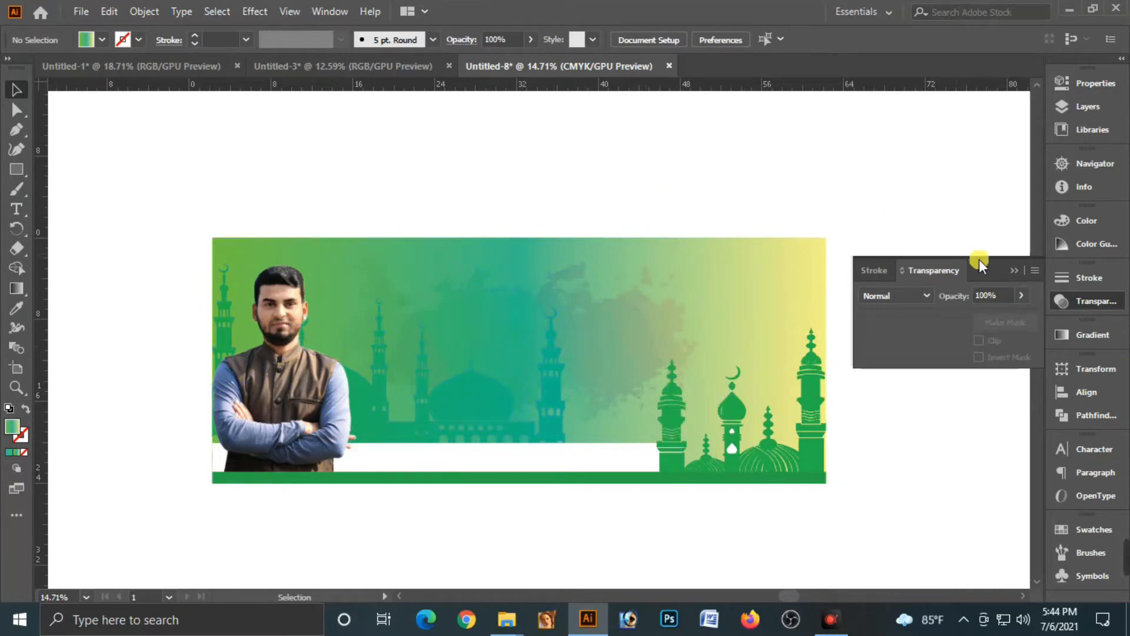
click(1018, 271)
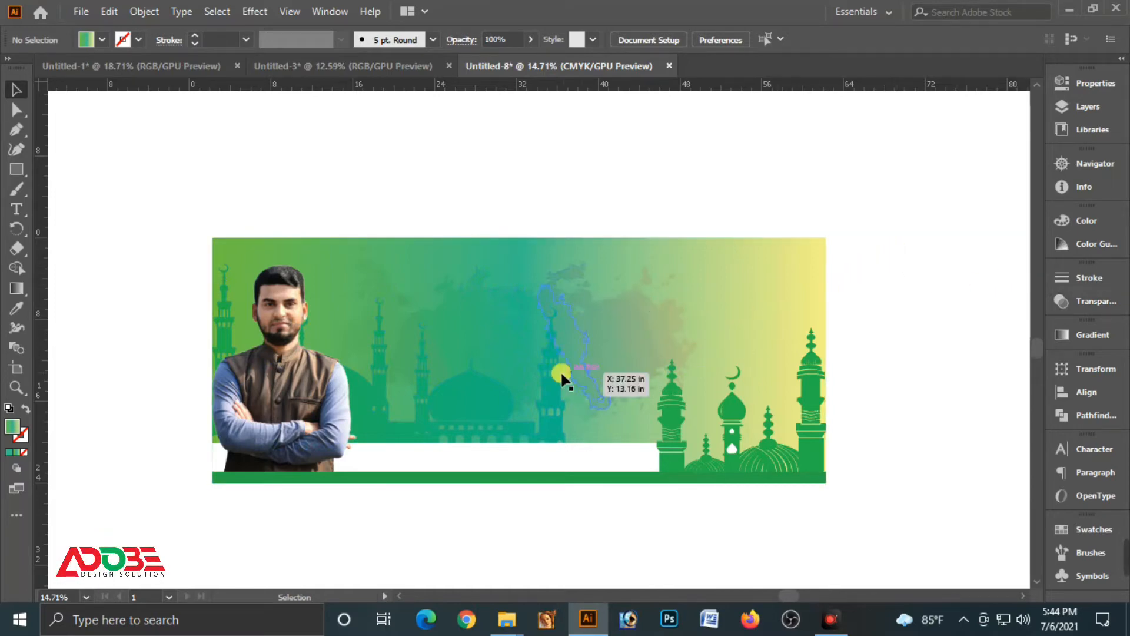
Paste a copy of the large mosque silhouette in front and place it, scaled down, higher up beside the man's head.
click(465, 399)
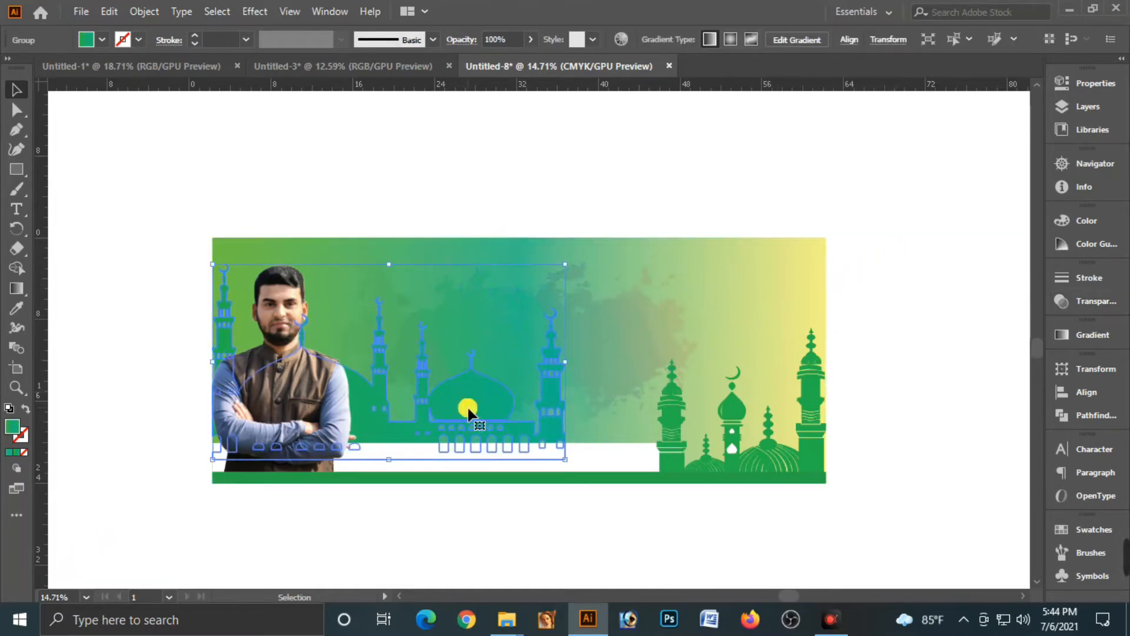
click(115, 12)
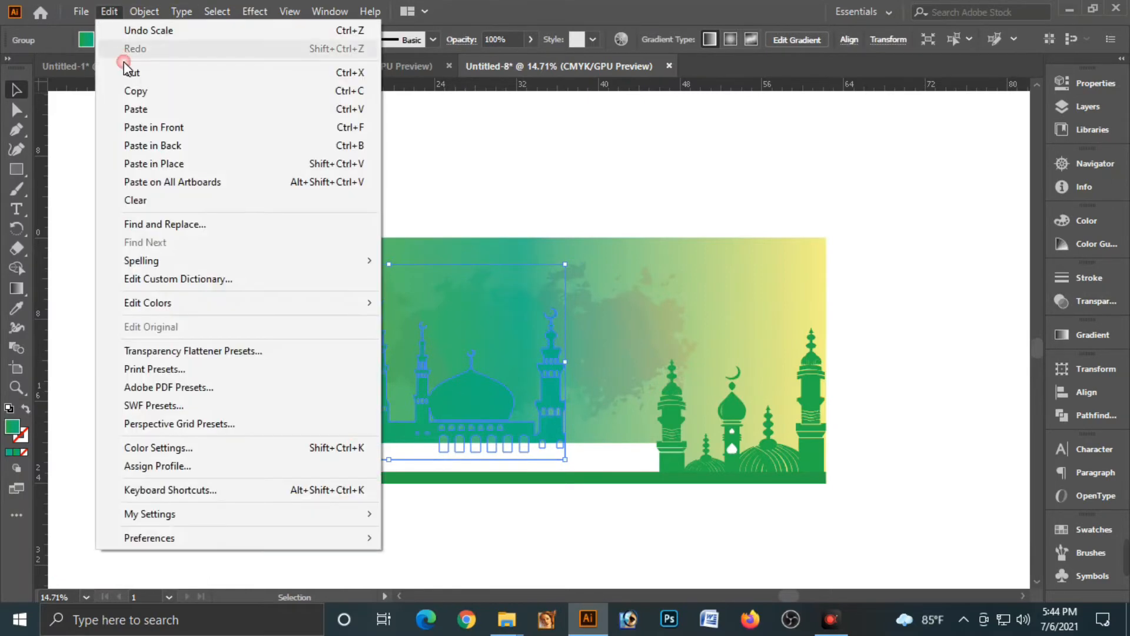
click(105, 90)
click(110, 12)
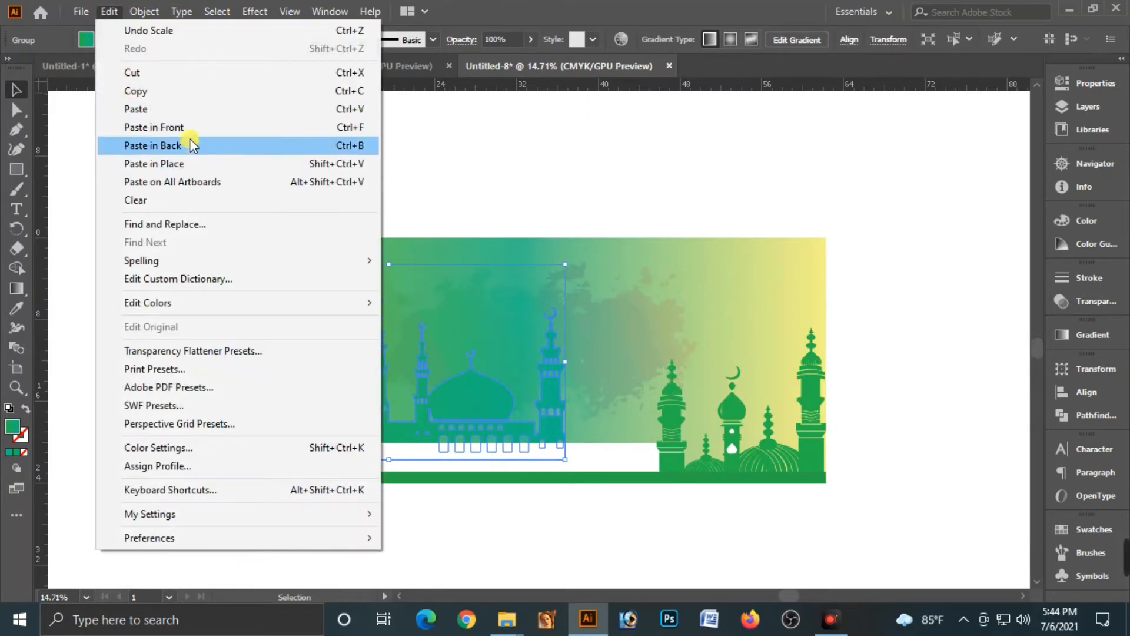
click(246, 128)
drag(565, 458, 501, 427)
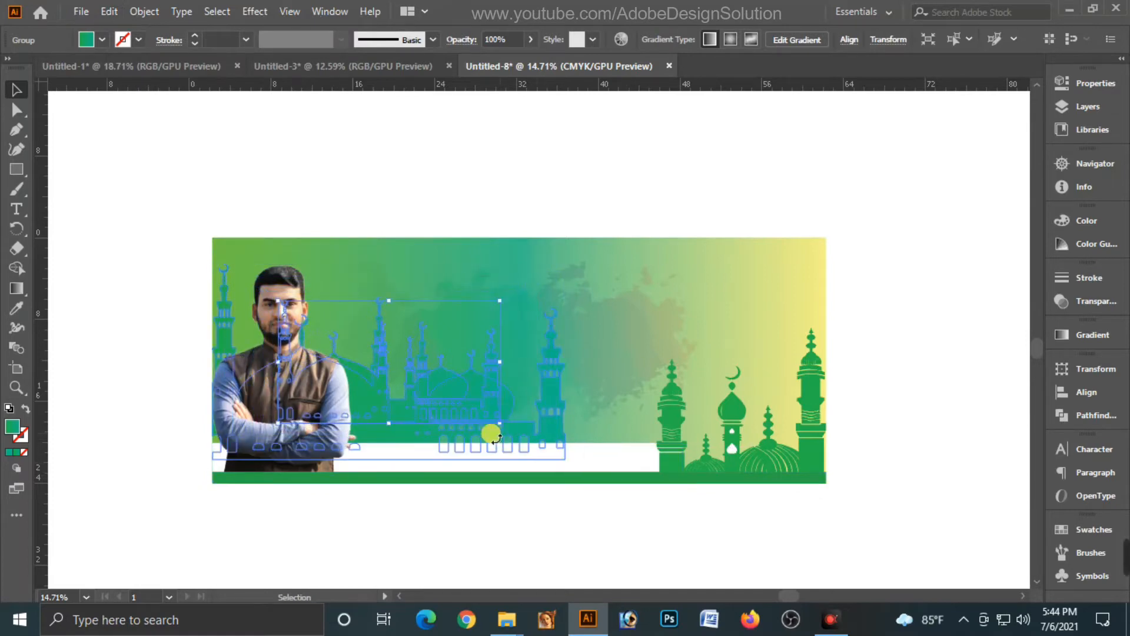
drag(378, 396, 402, 341)
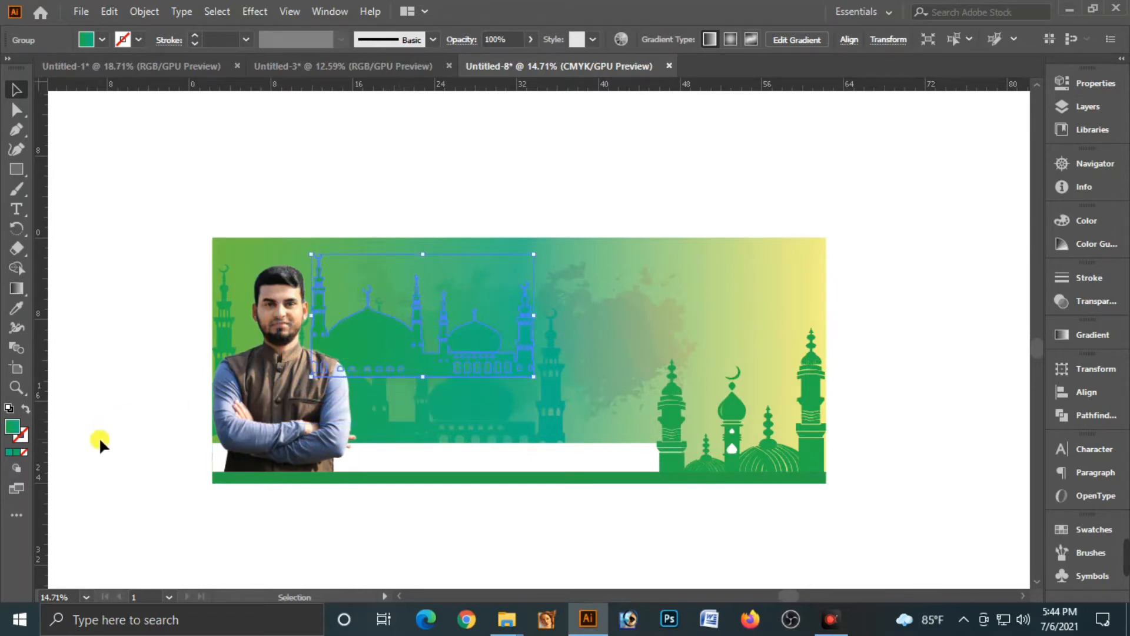
Turn the small mosque copy into a white outline with no fill.
click(1069, 222)
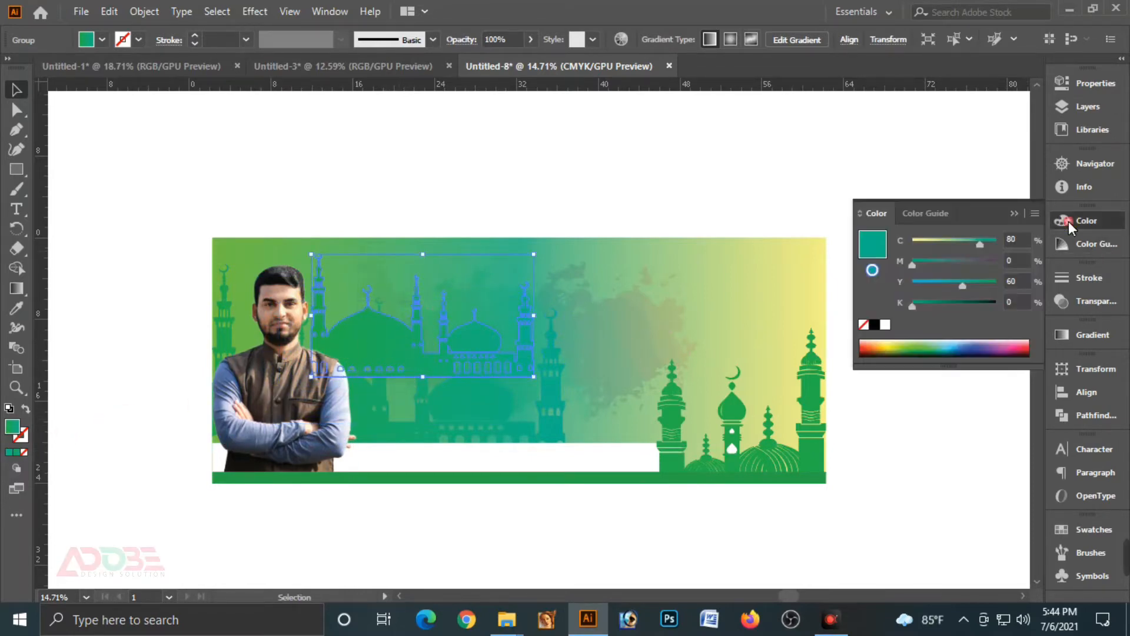
click(887, 324)
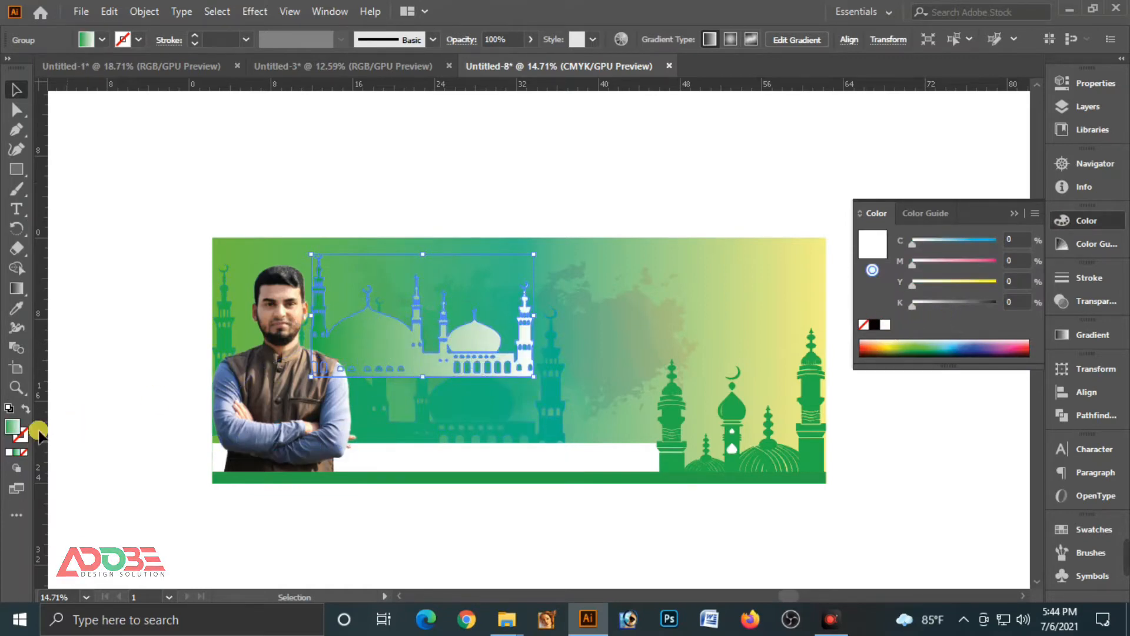
click(8, 453)
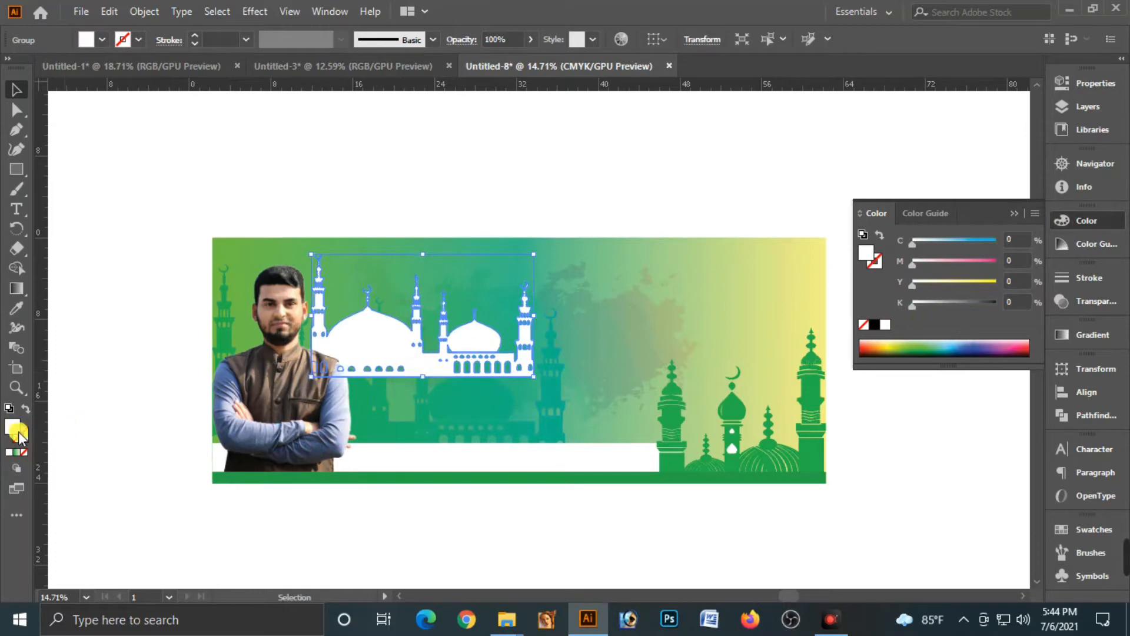
click(27, 409)
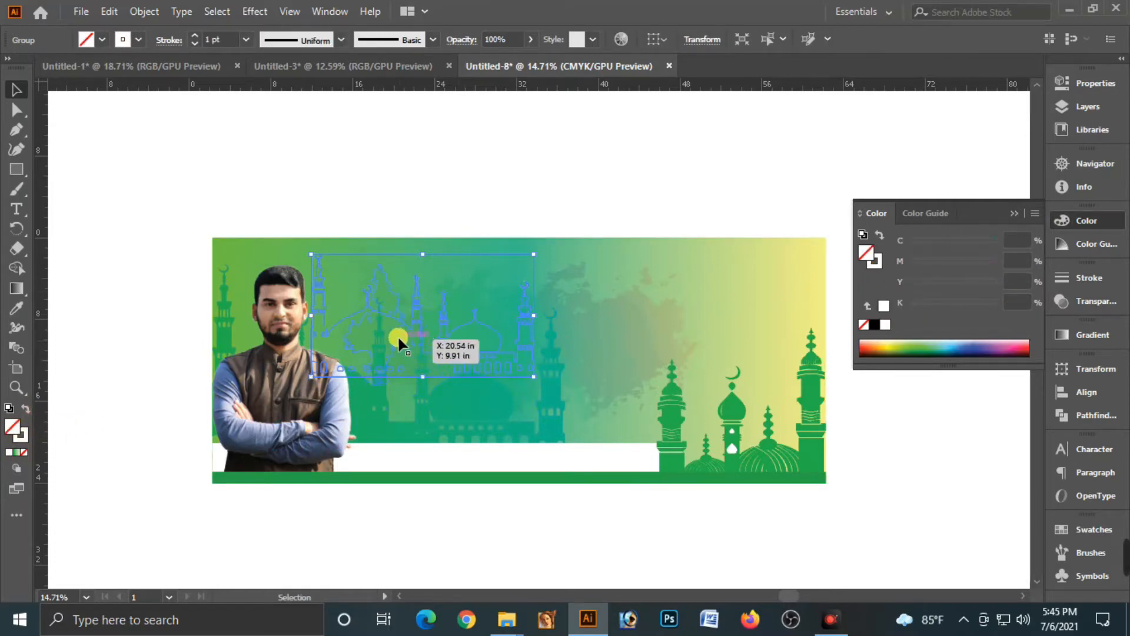
Try a 7 pt stroke on the white mosque outline and settle on a weight of 4 pt.
click(1082, 276)
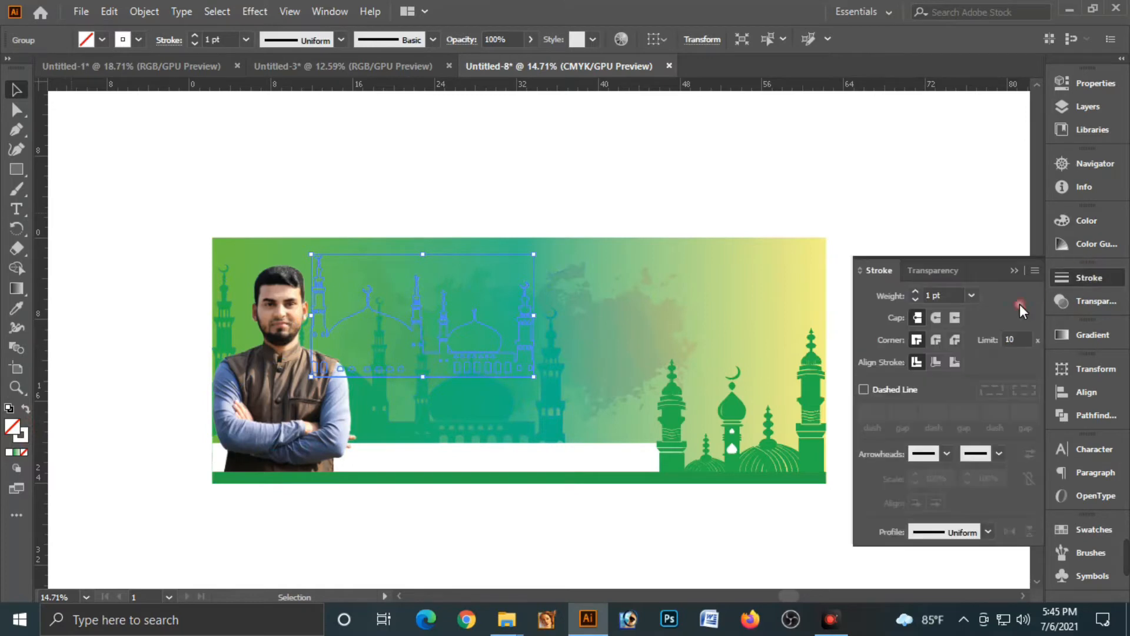
click(970, 297)
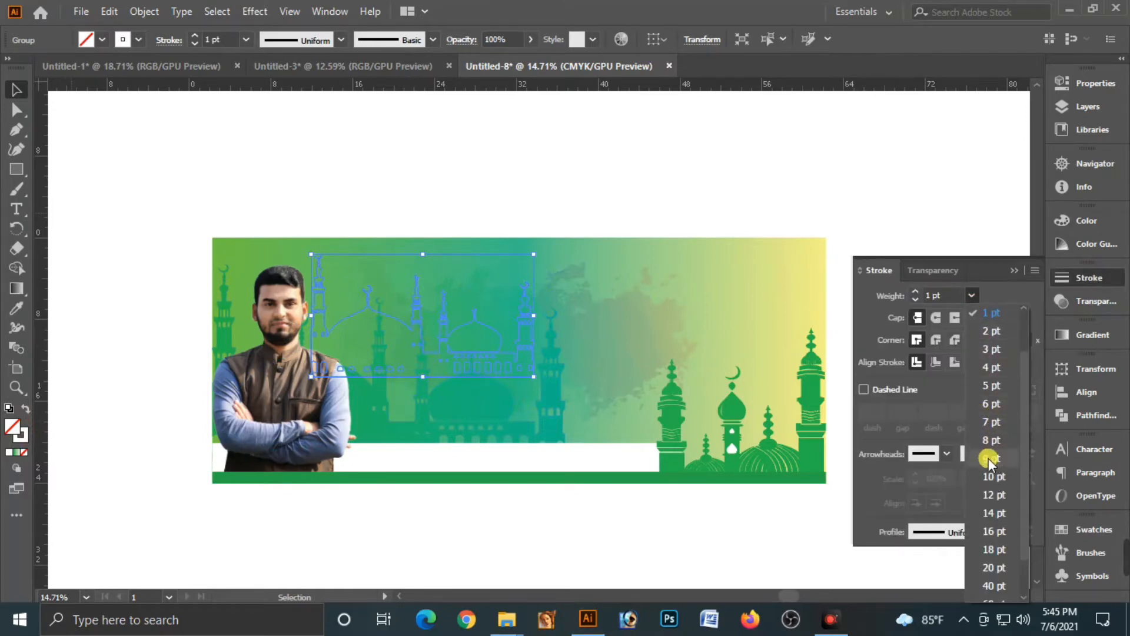
click(989, 421)
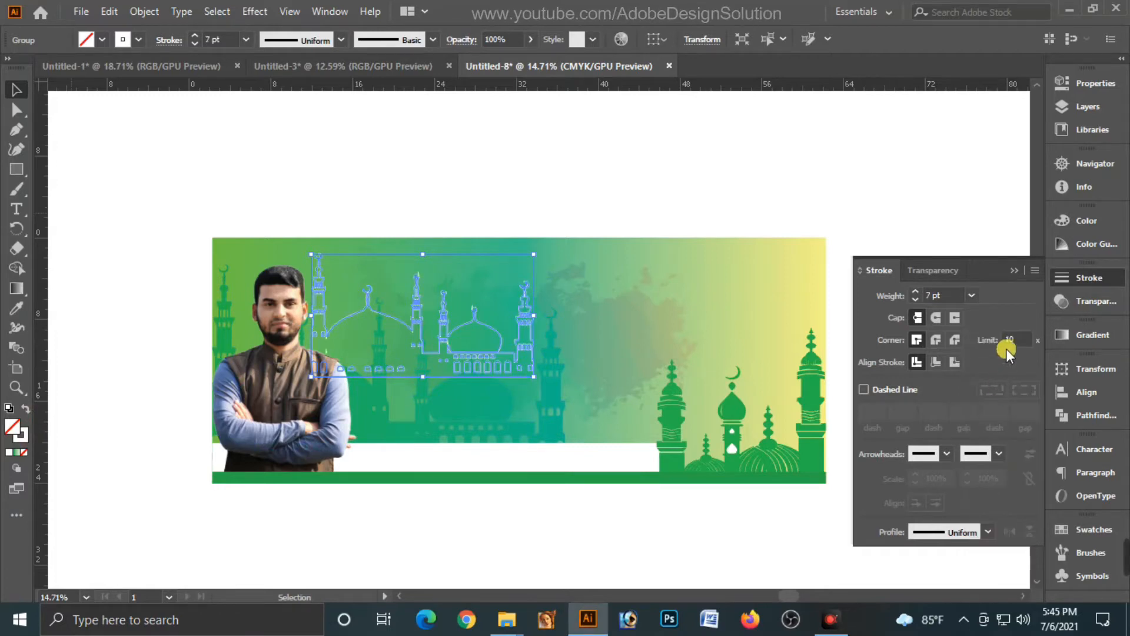
click(970, 297)
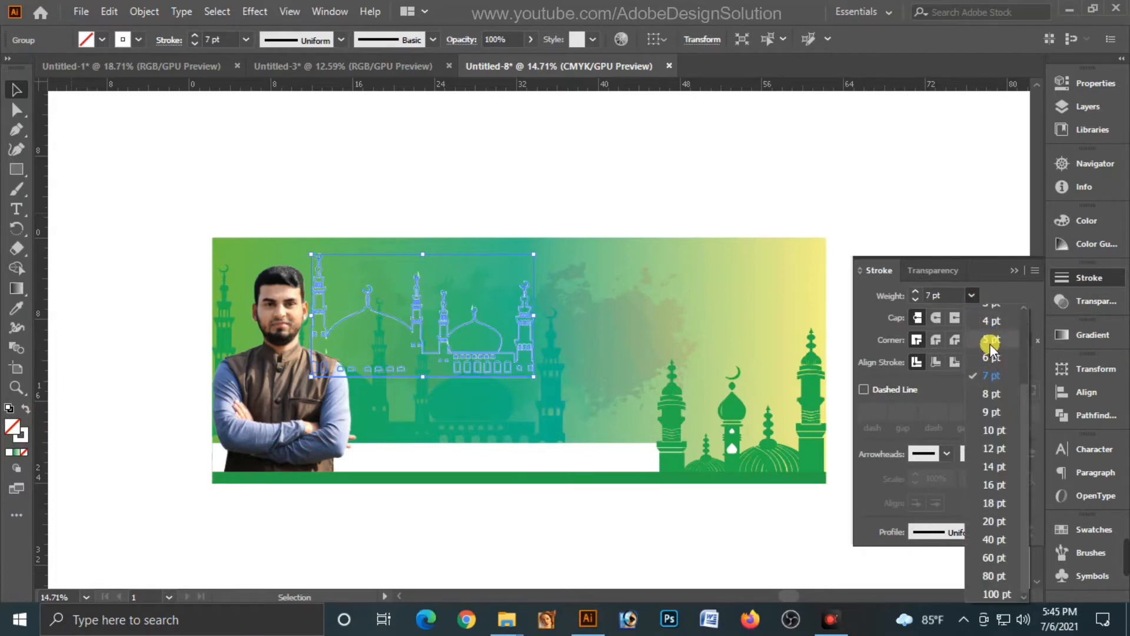
click(990, 321)
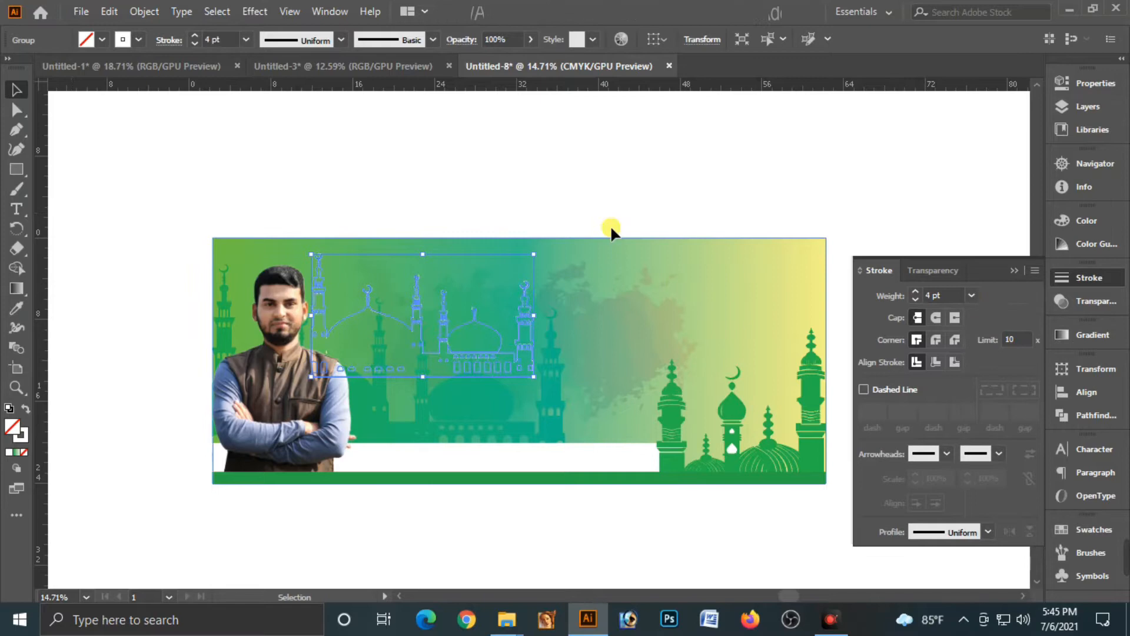
click(514, 175)
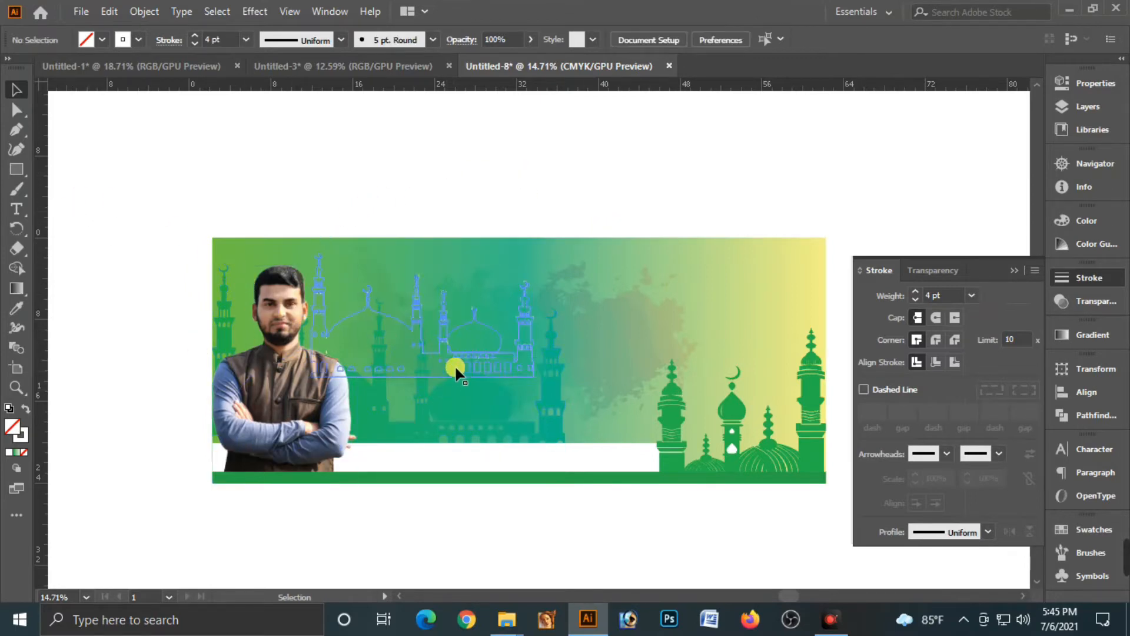
drag(457, 327, 471, 299)
click(470, 171)
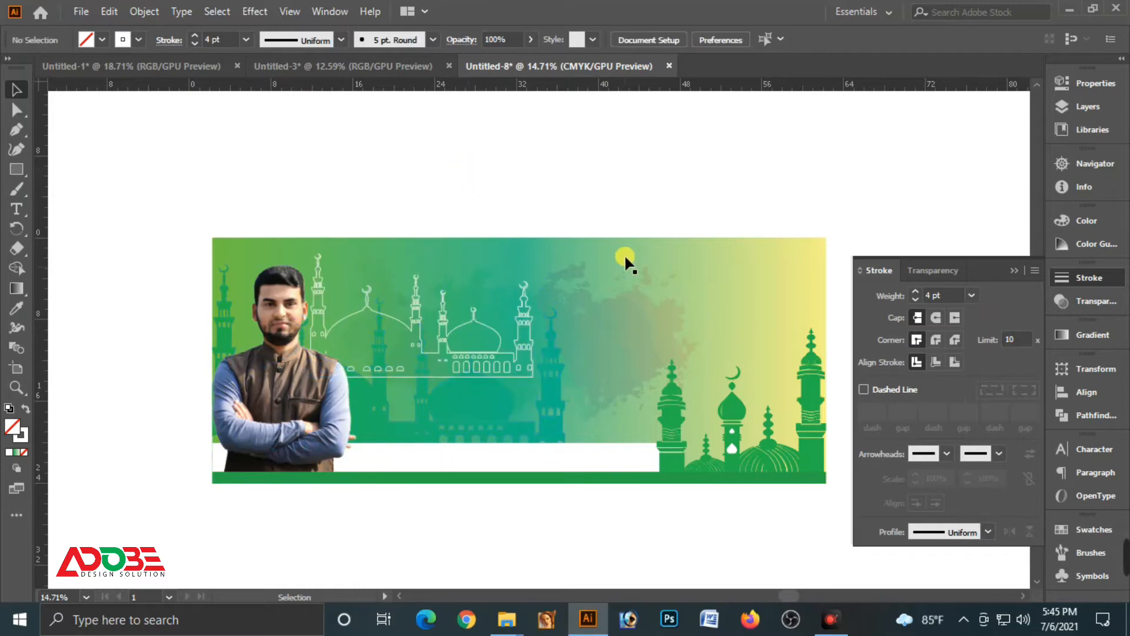
Draw a large unfilled circle with a white stroke over the banner's upper-right corner and shift it slightly left and up.
key(ctrl+space)
drag(213, 169, 238, 190)
key(space)
drag(792, 218, 763, 209)
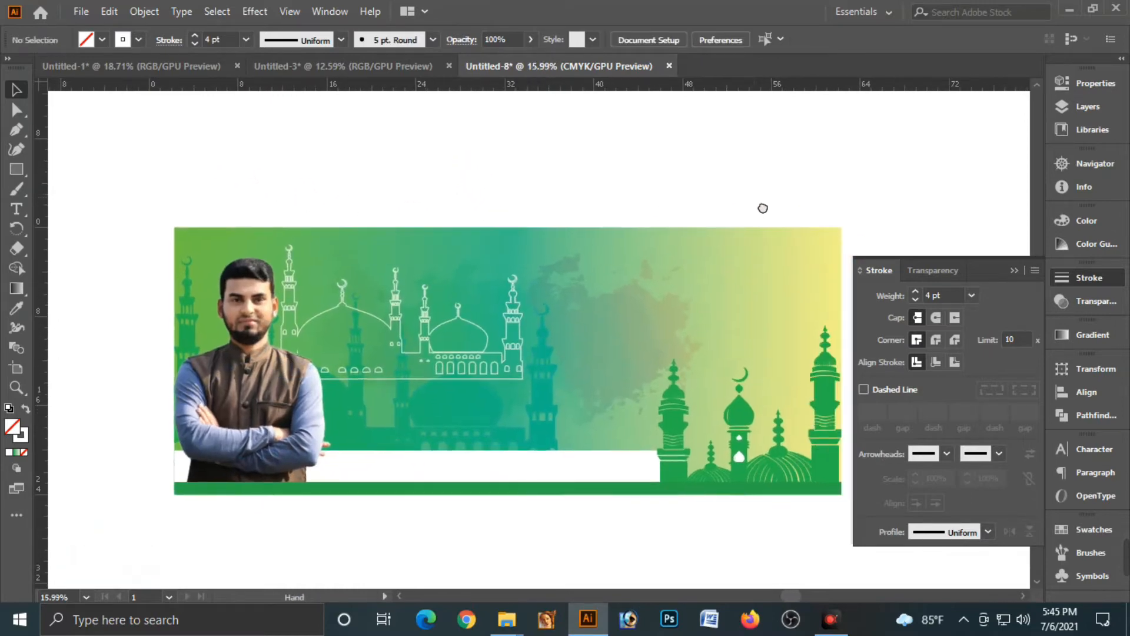
click(1014, 272)
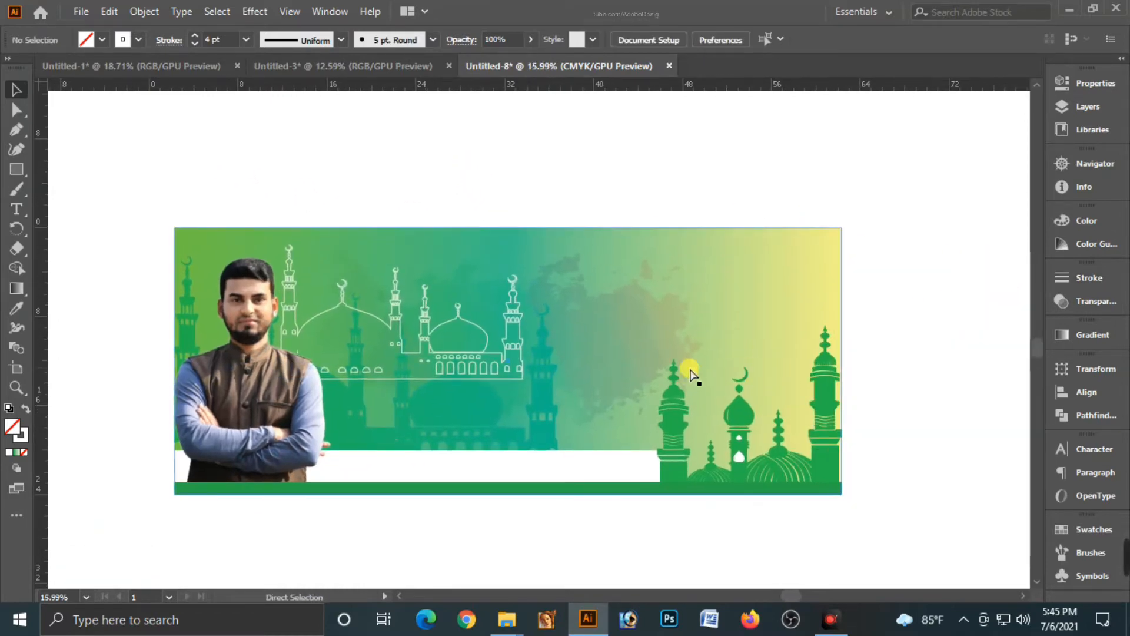
drag(522, 281, 563, 298)
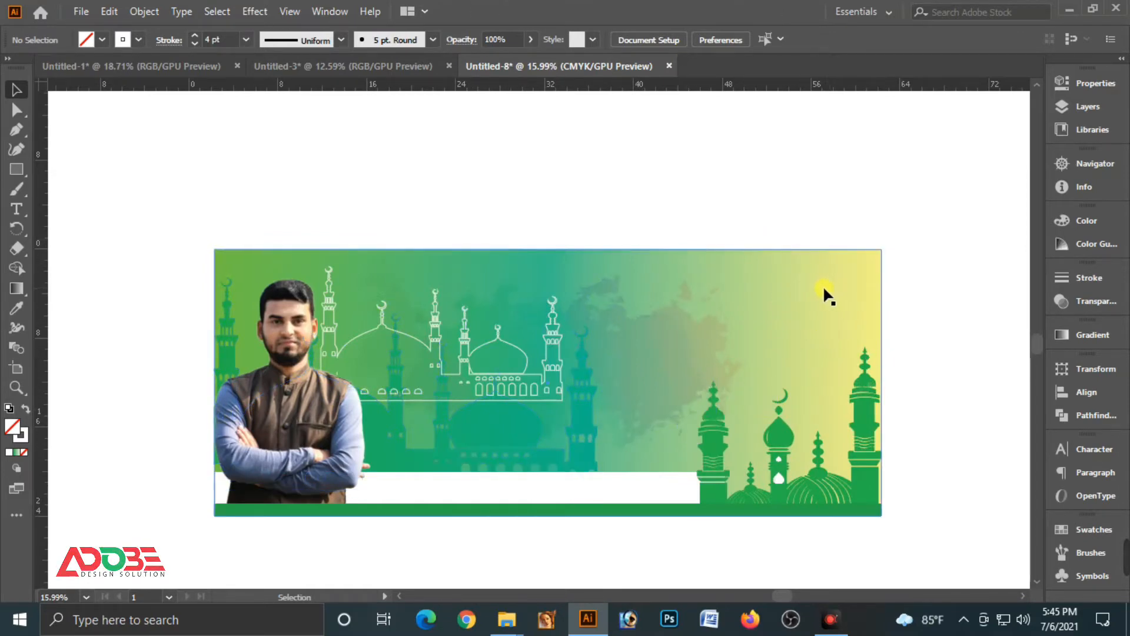
click(13, 172)
drag(13, 172, 107, 189)
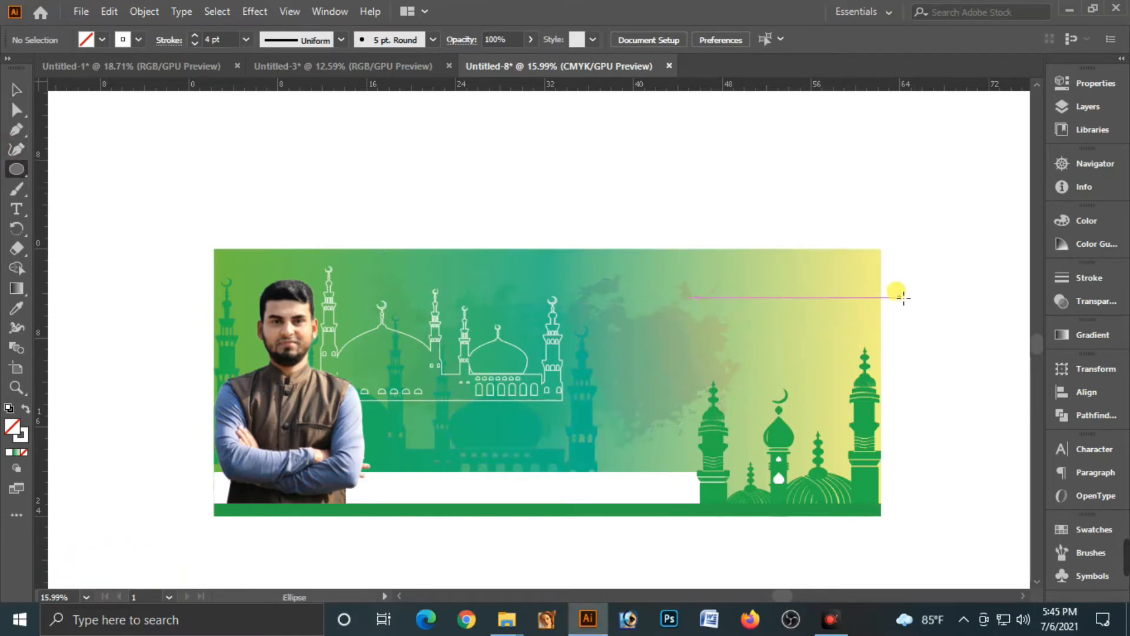
drag(866, 260, 979, 365)
click(20, 92)
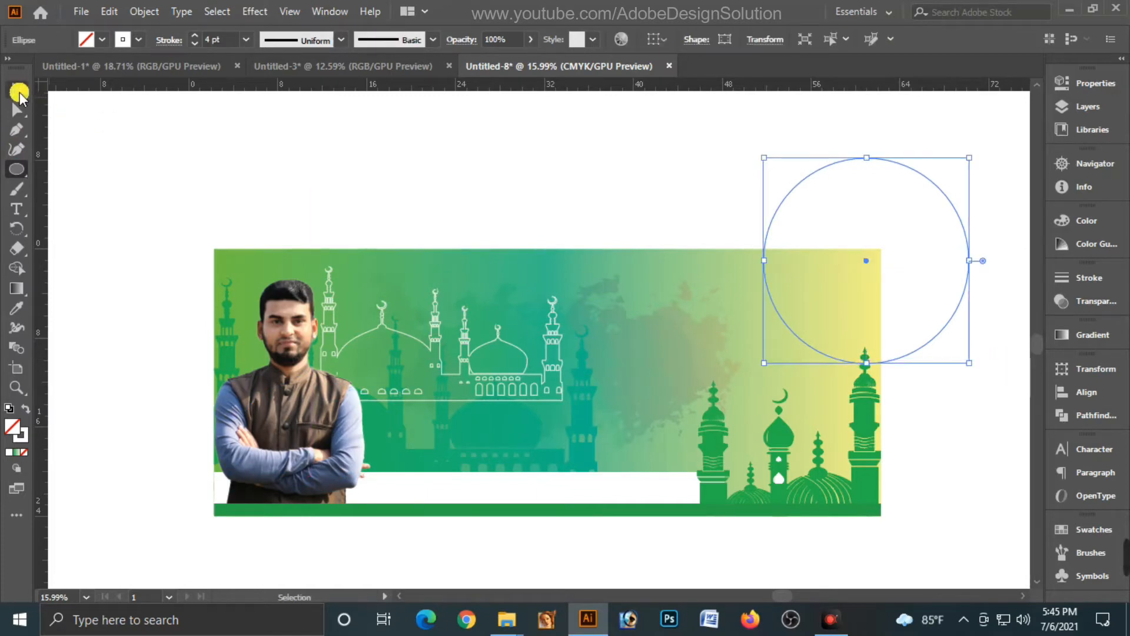
drag(949, 322, 924, 317)
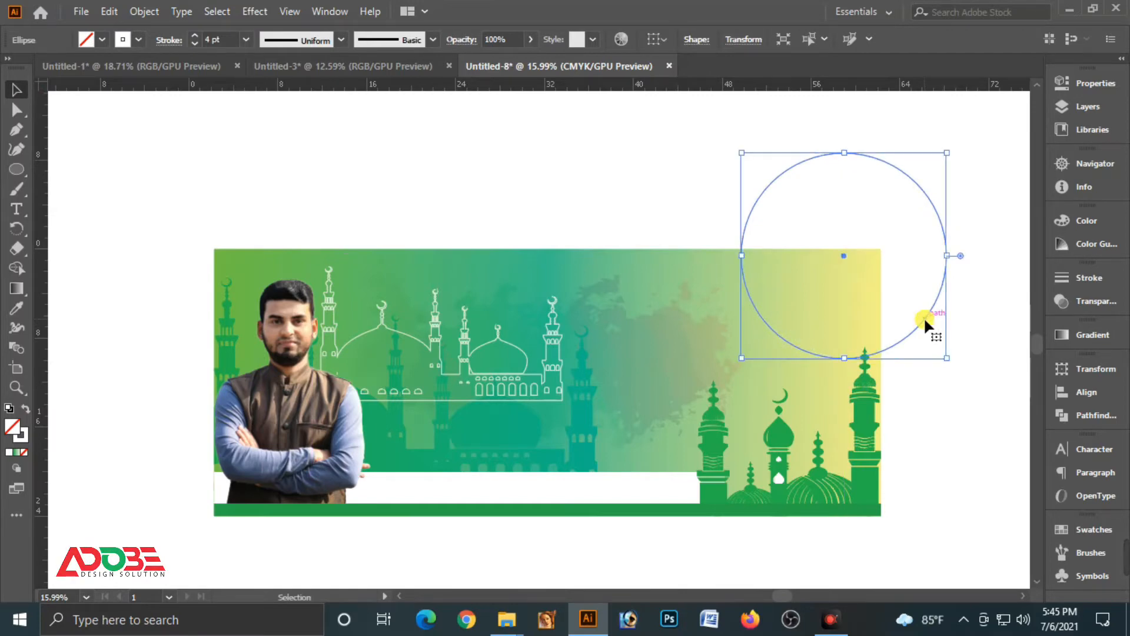
Duplicate the white circle twice and offset the copies so three circles overlap over the banner's upper-right corner.
drag(924, 317, 973, 322)
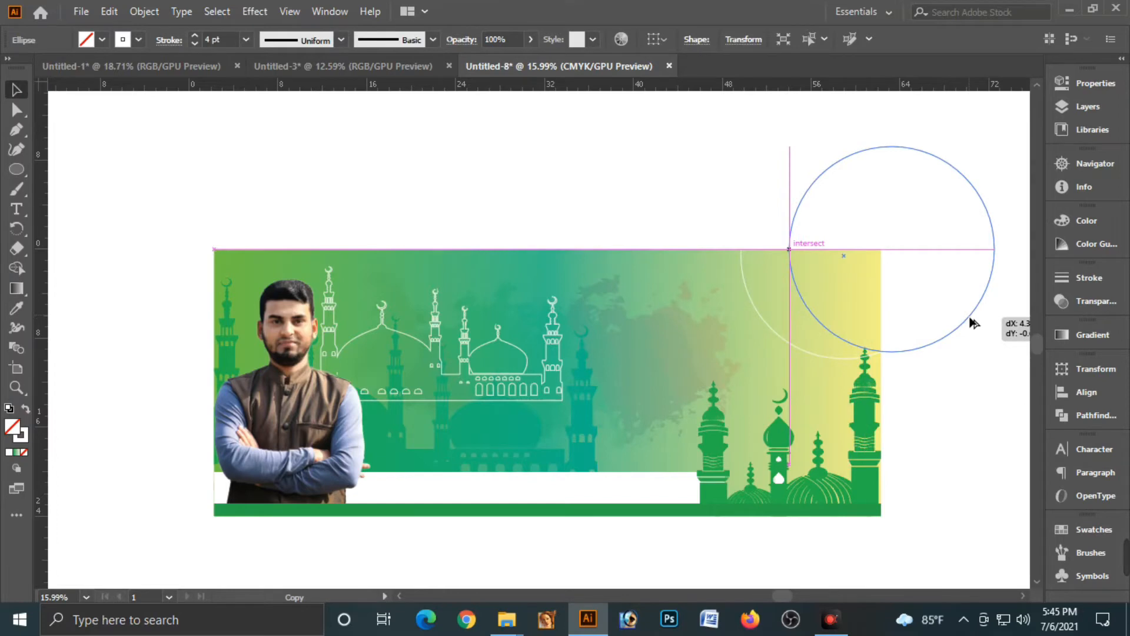
drag(972, 322, 888, 339)
shift+click(895, 346)
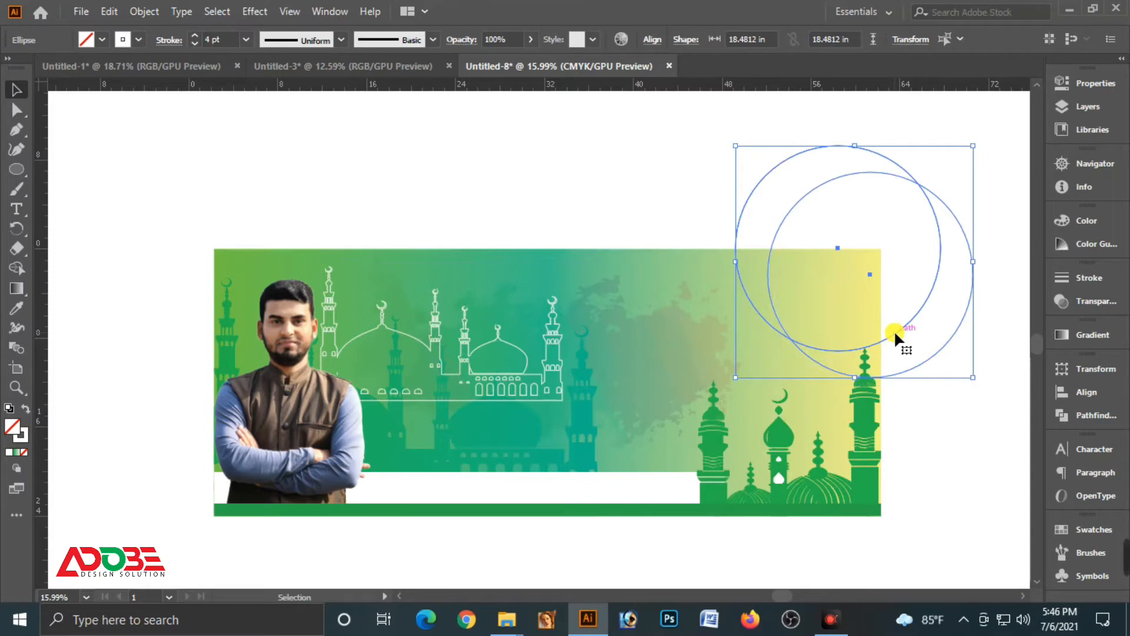
click(950, 398)
mouse_move(909, 328)
mouse_down()
mouse_move(888, 346)
mouse_move(931, 342)
mouse_move(916, 335)
mouse_up()
click(969, 382)
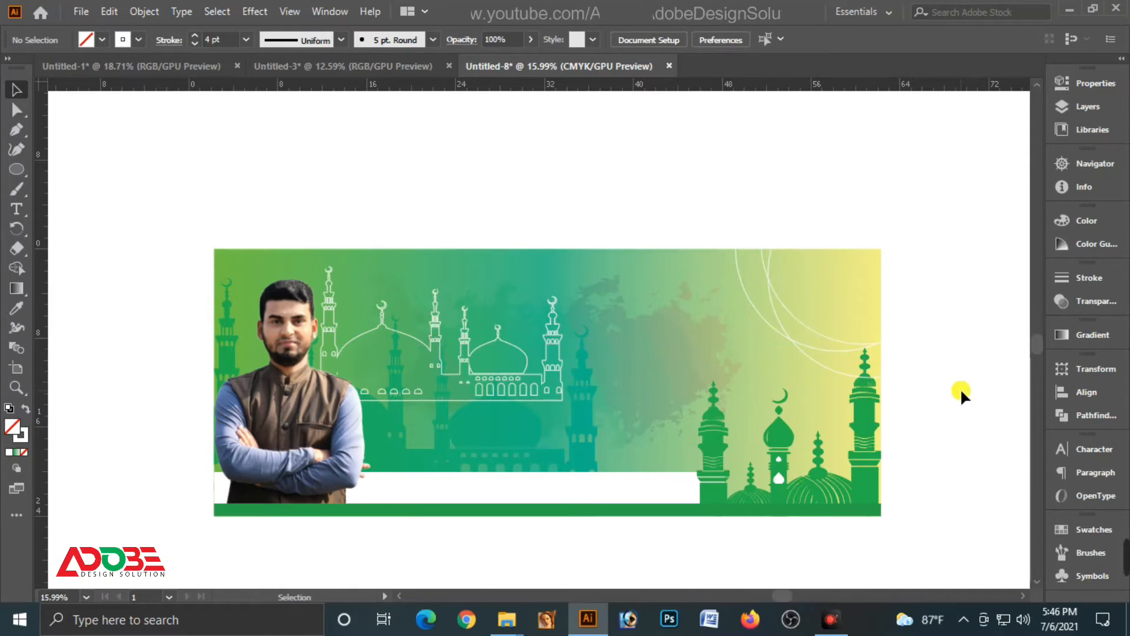
drag(960, 387, 907, 280)
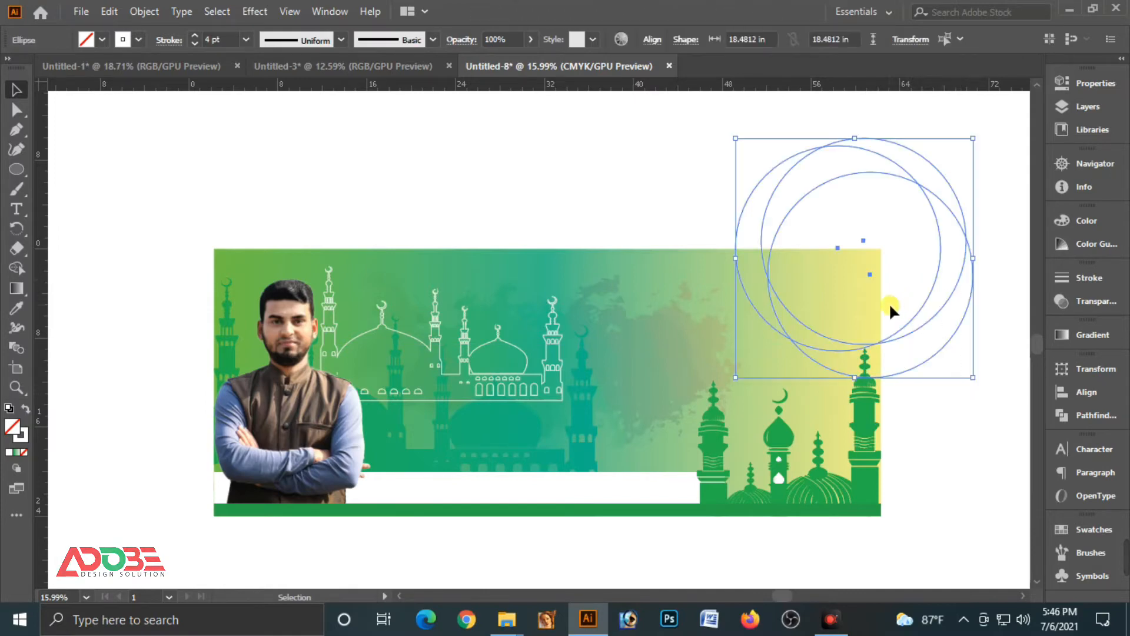
click(610, 214)
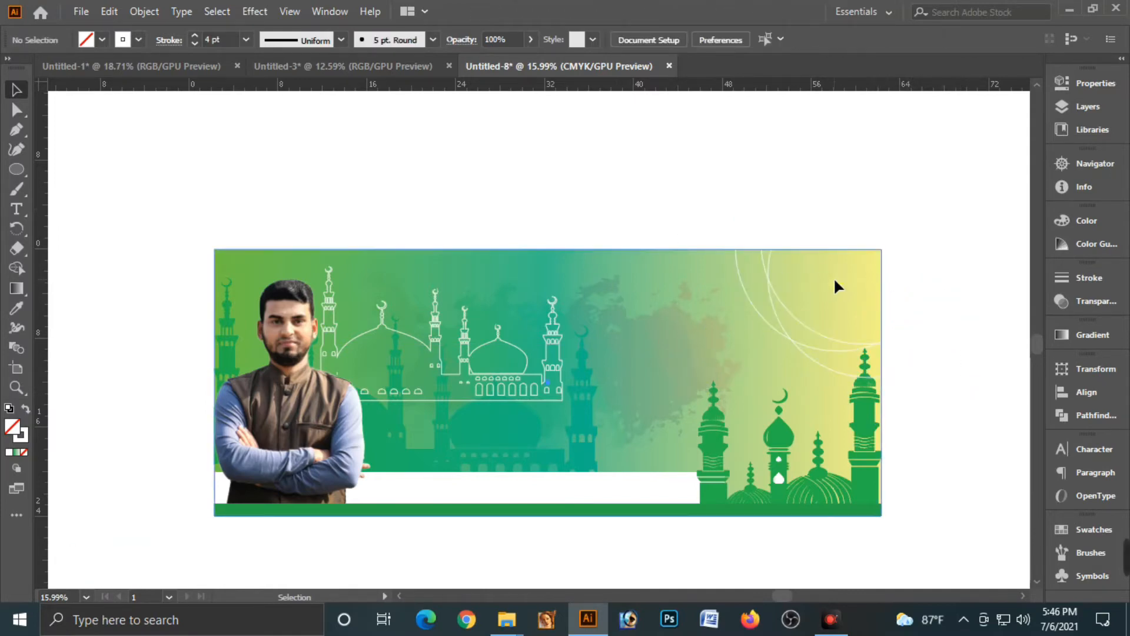
Copy the gradient background rectangle and paste the duplicate in front of it.
click(818, 291)
click(109, 12)
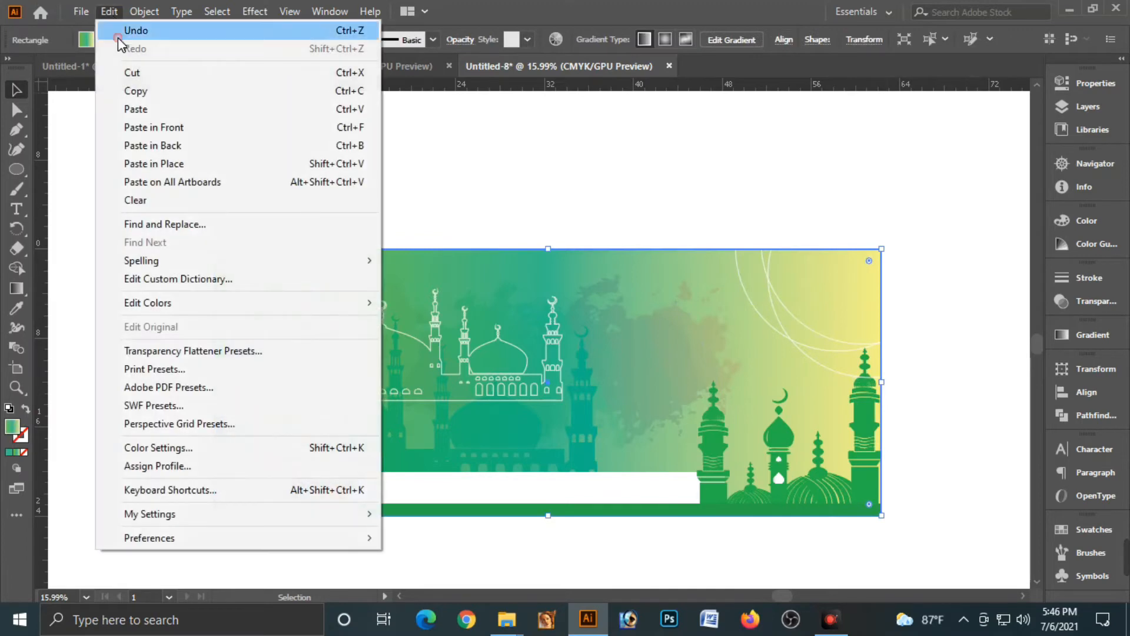
click(144, 90)
click(112, 12)
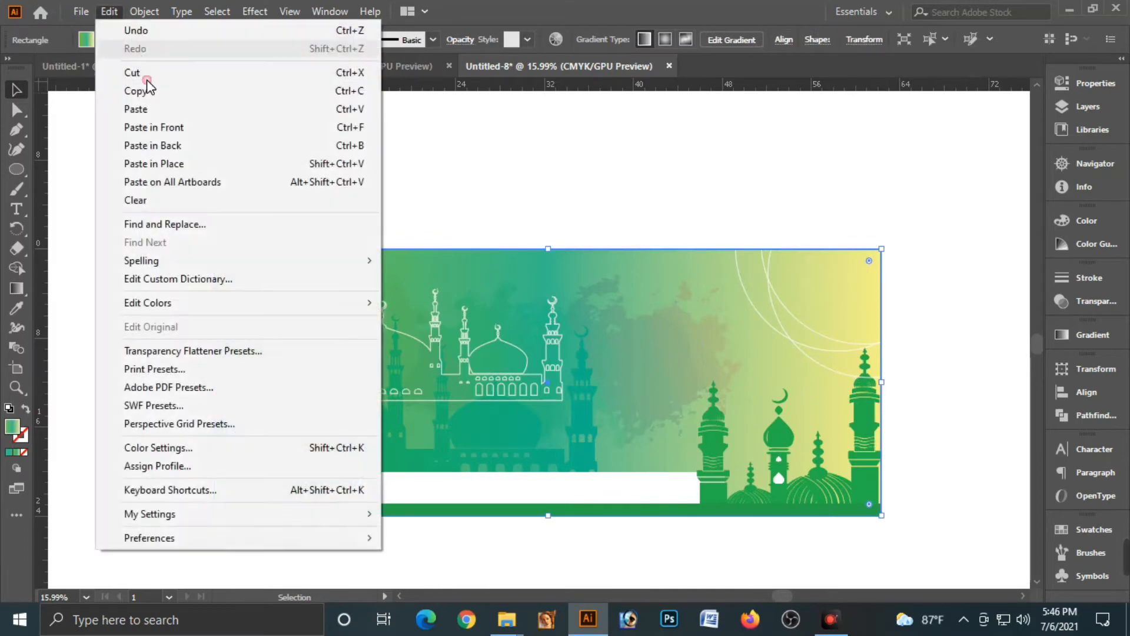
click(175, 119)
Divide the background copy along the three circles with Pathfinder and ungroup the resulting pieces.
drag(975, 398, 931, 264)
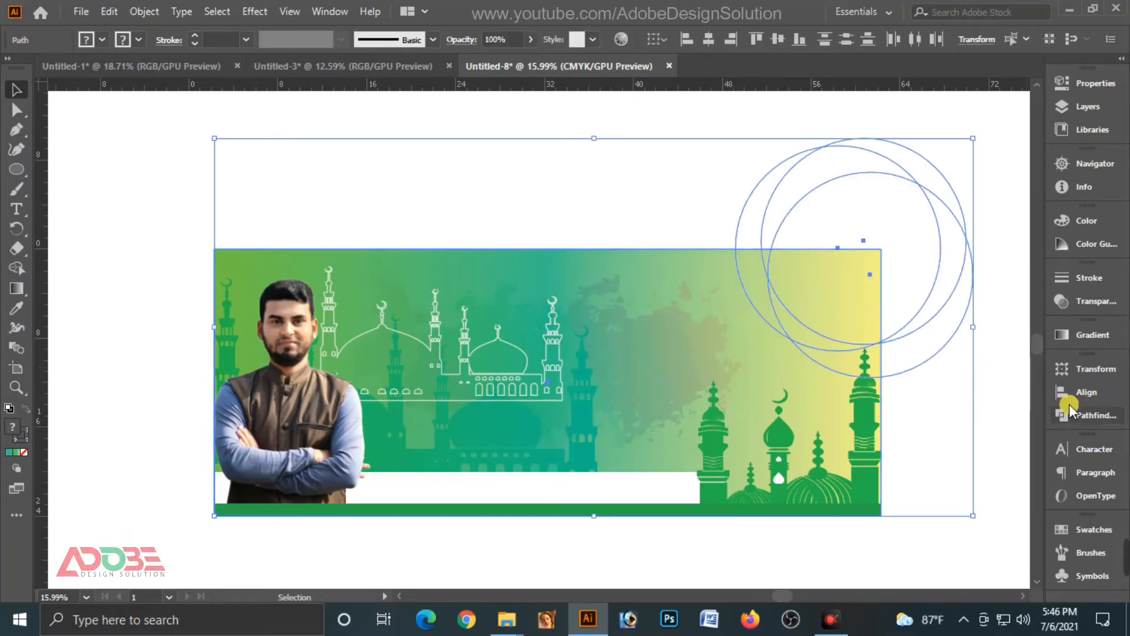
click(1085, 417)
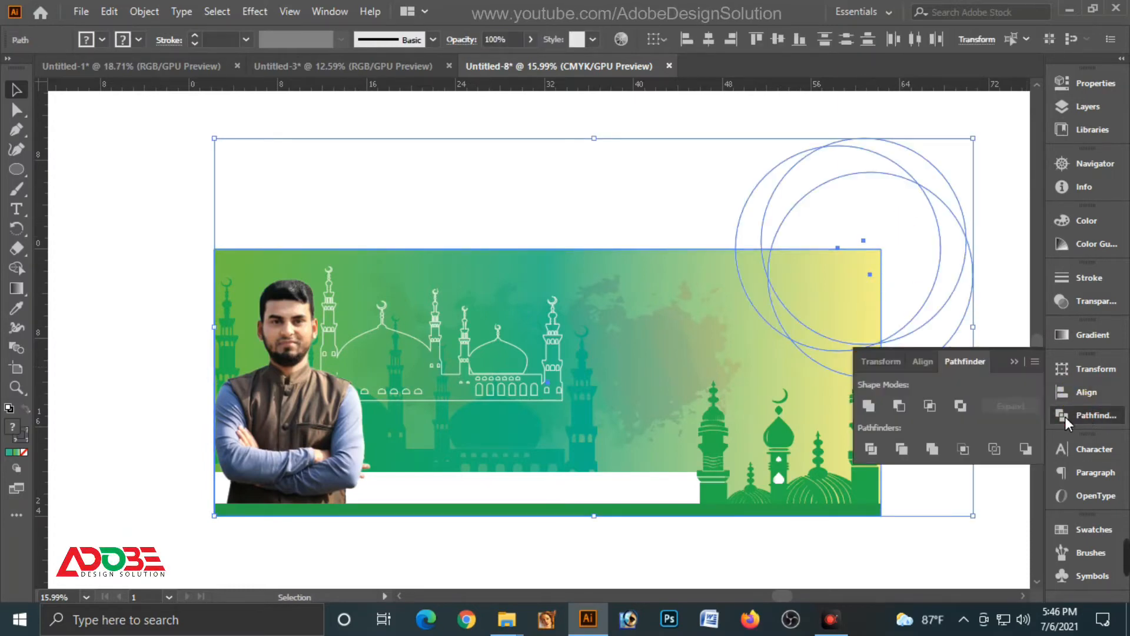
click(870, 448)
right_click(837, 262)
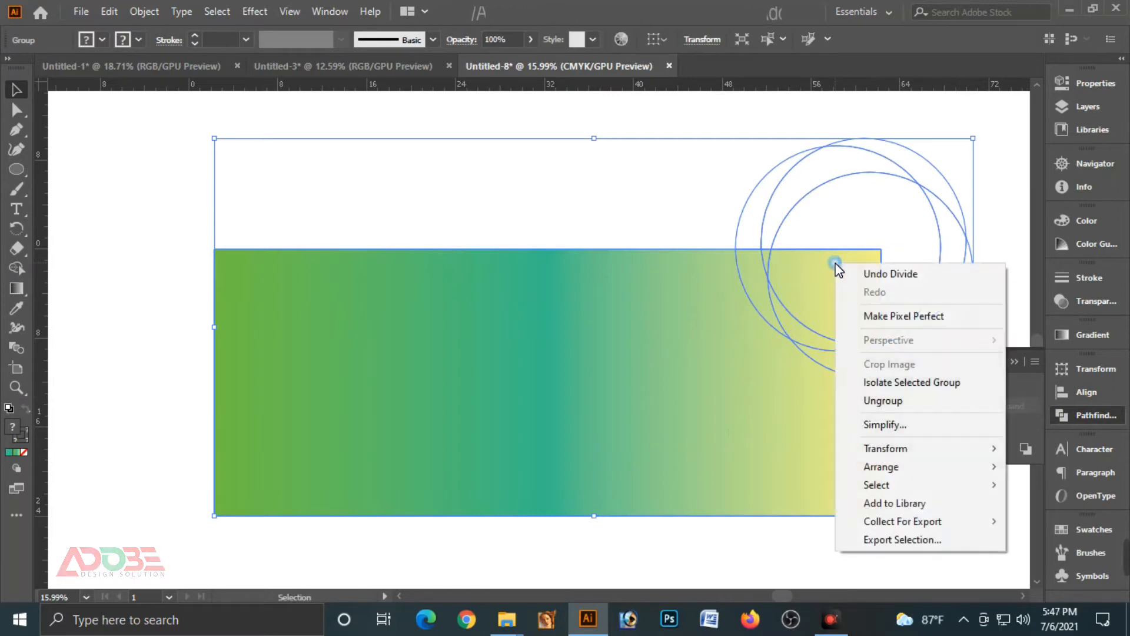
click(888, 403)
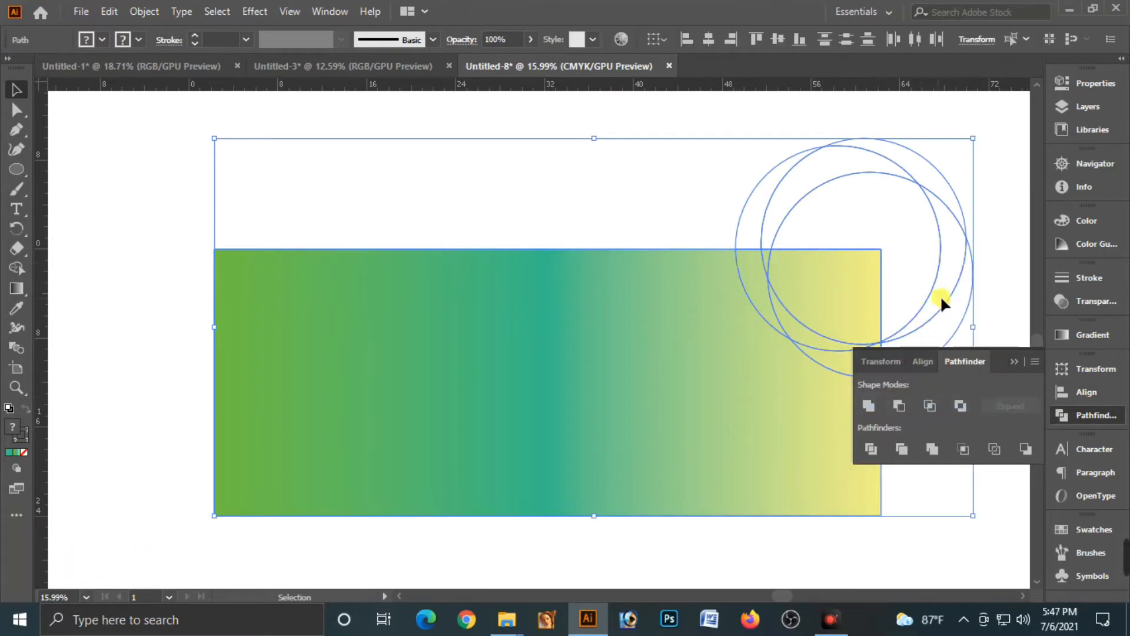
click(987, 302)
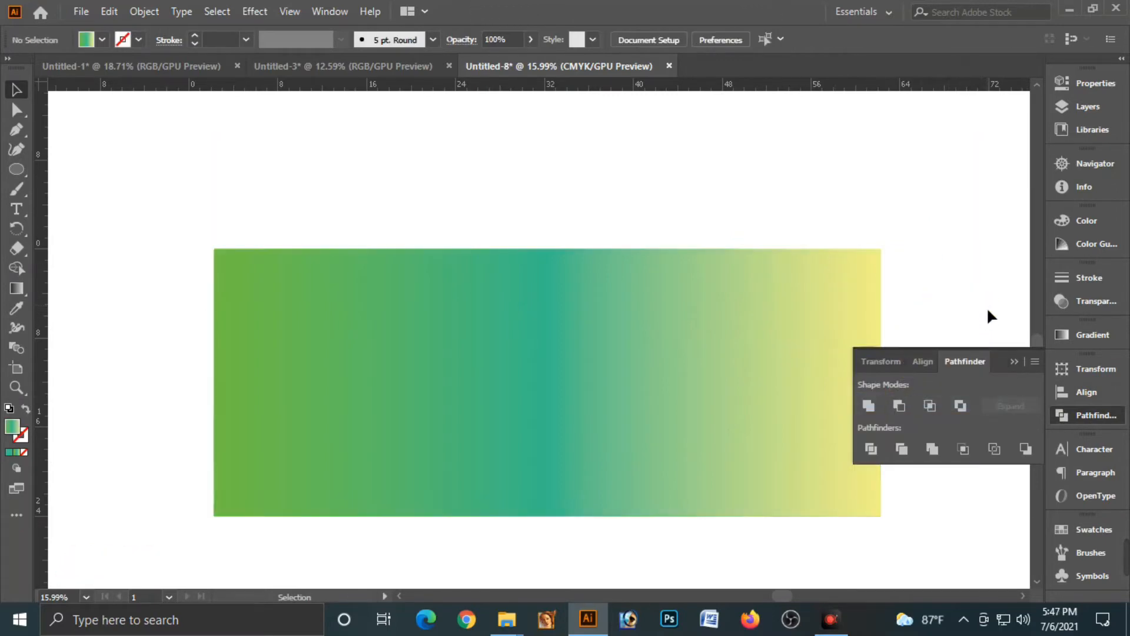
click(1013, 360)
Delete the large leftover background piece and the circle fragments outside the banner.
click(791, 453)
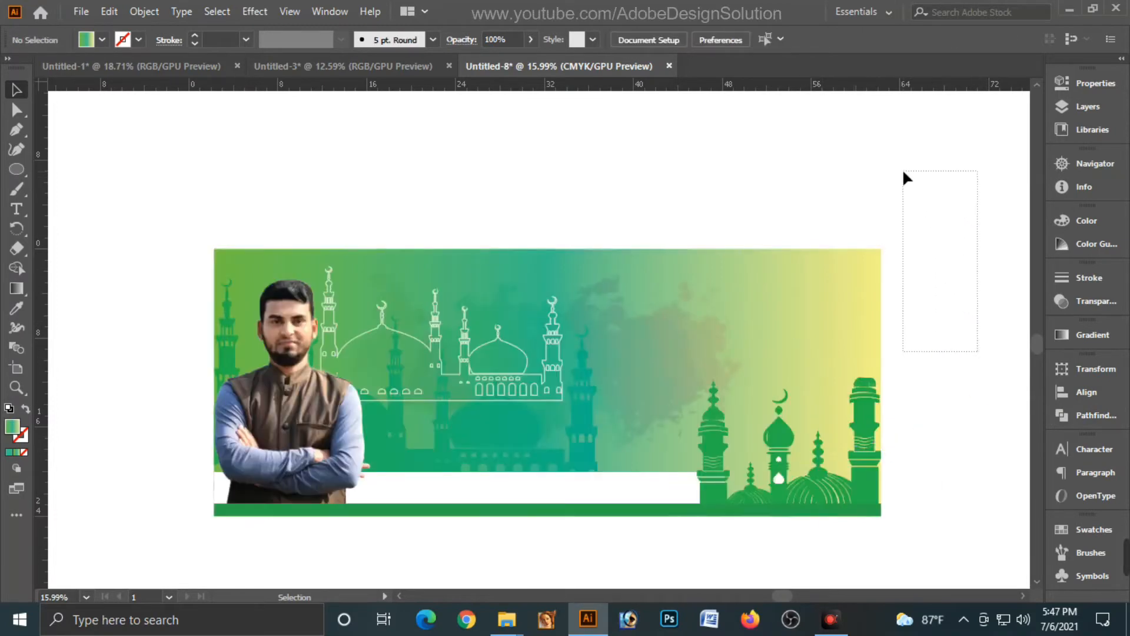
click(904, 172)
click(862, 198)
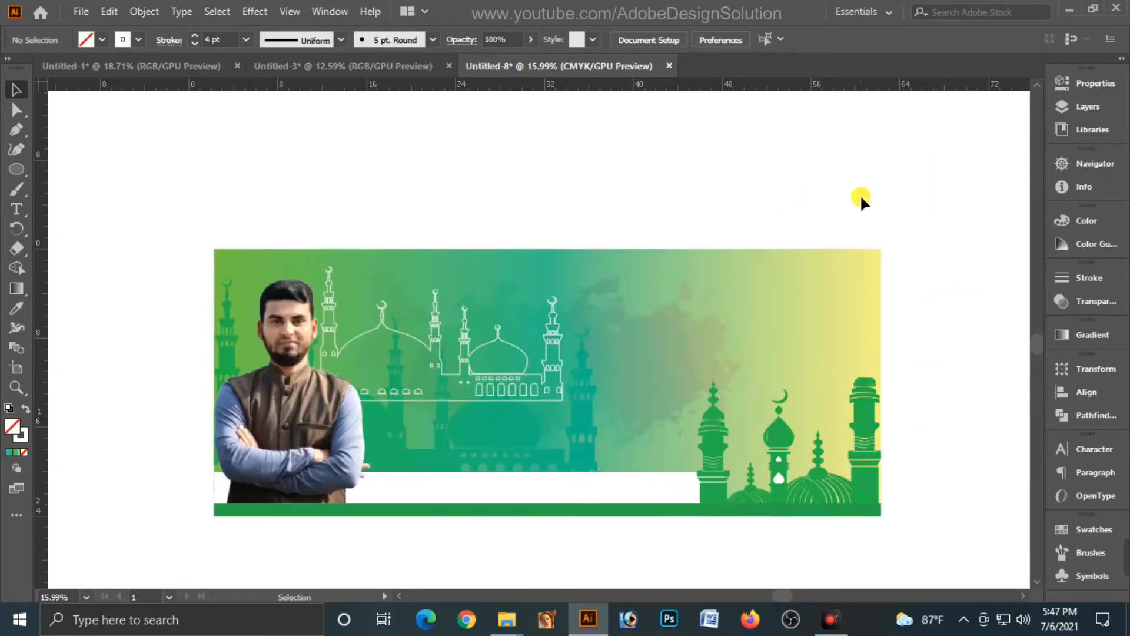
click(865, 271)
click(756, 277)
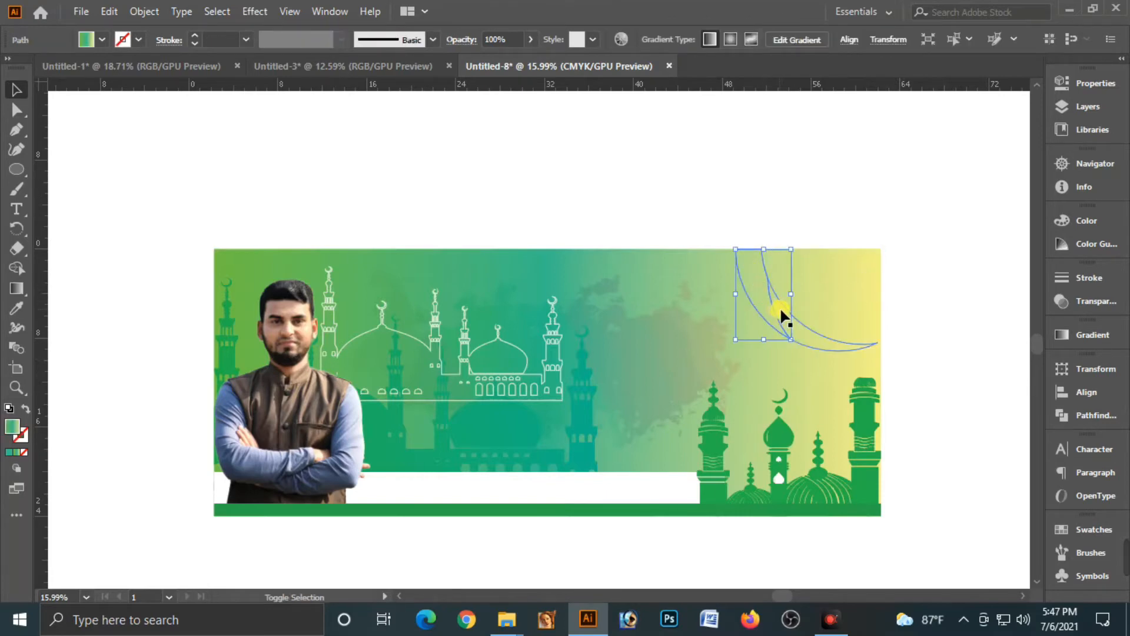
shift+click(823, 345)
shift+click(857, 368)
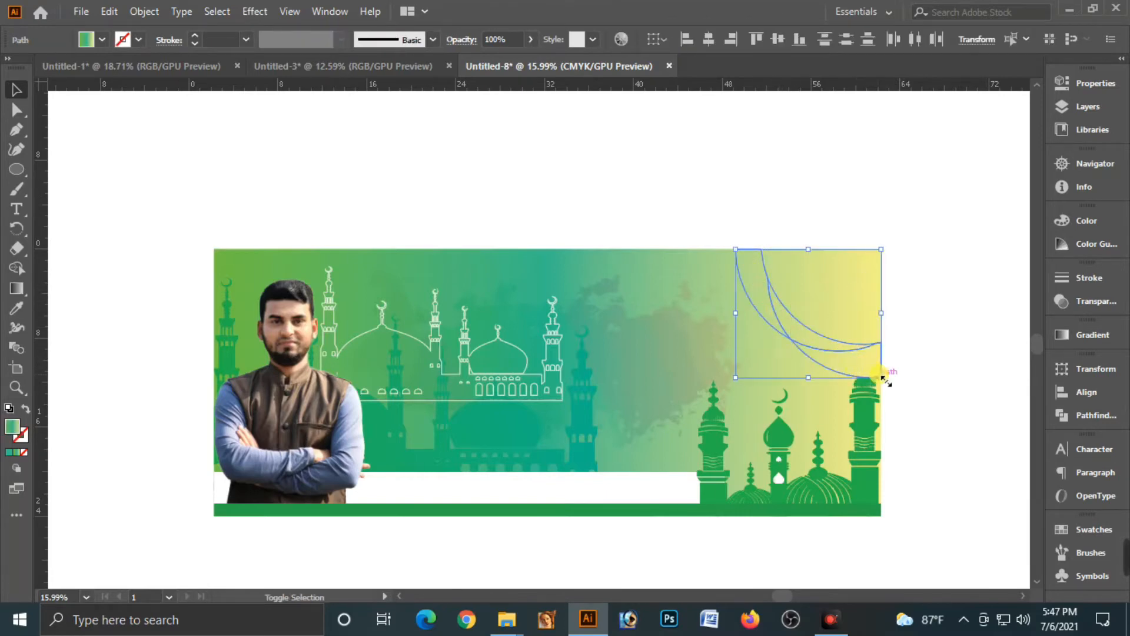
click(928, 329)
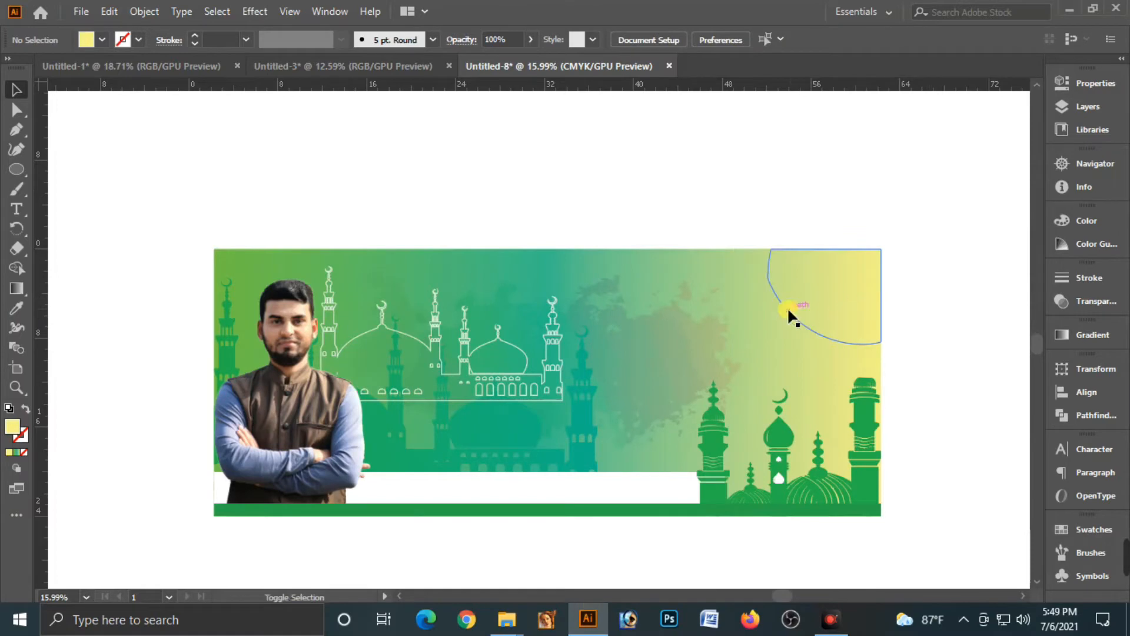
Select the divided circle pieces in the banner's upper-right corner, bring them to the front and fill them solid white.
shift+click(776, 311)
shift+click(759, 286)
shift+click(792, 275)
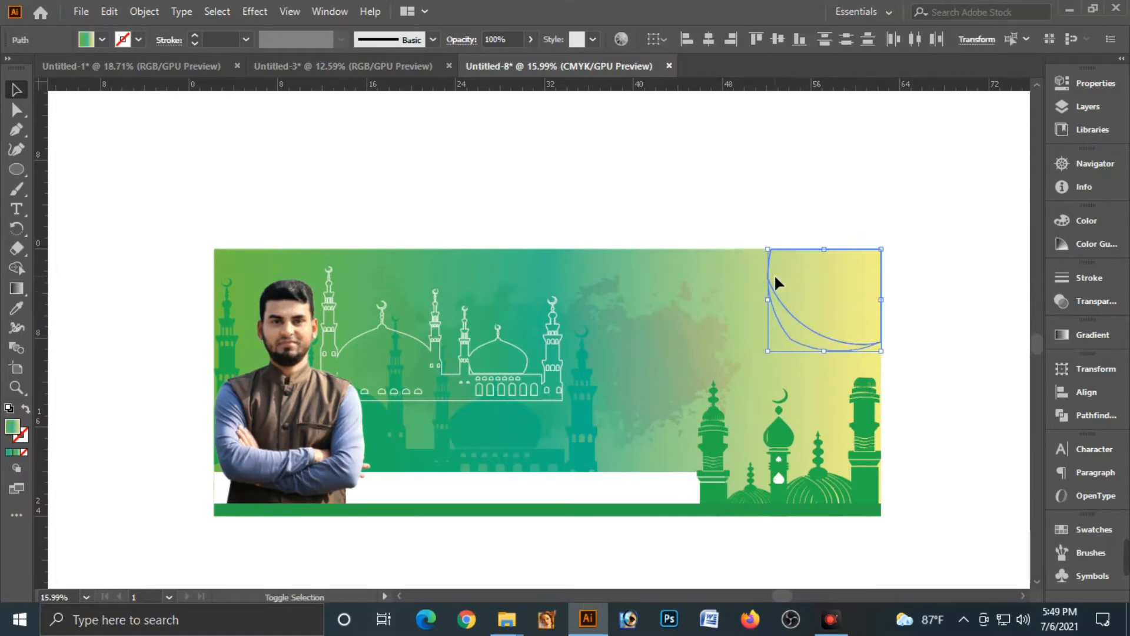
shift+click(760, 268)
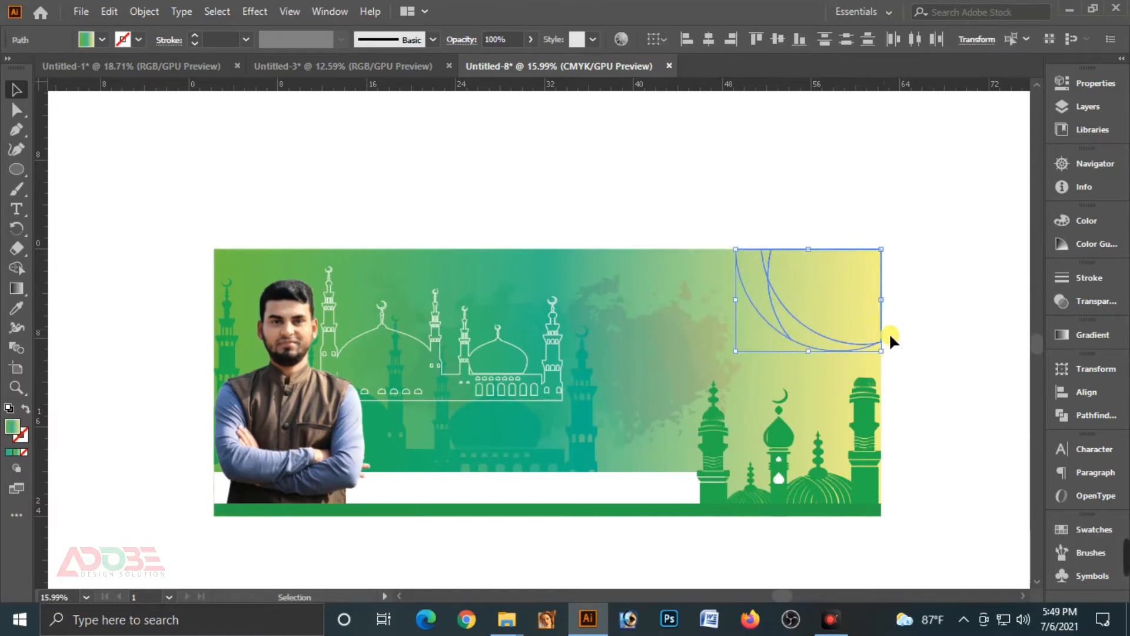
key(ctrl)
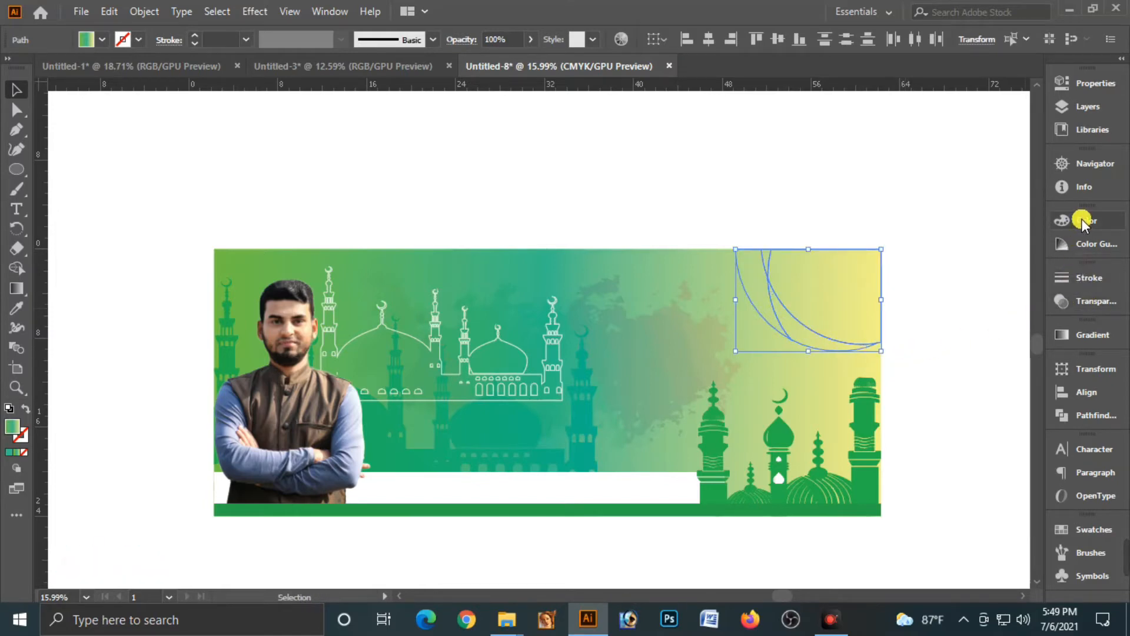
click(1082, 219)
click(887, 326)
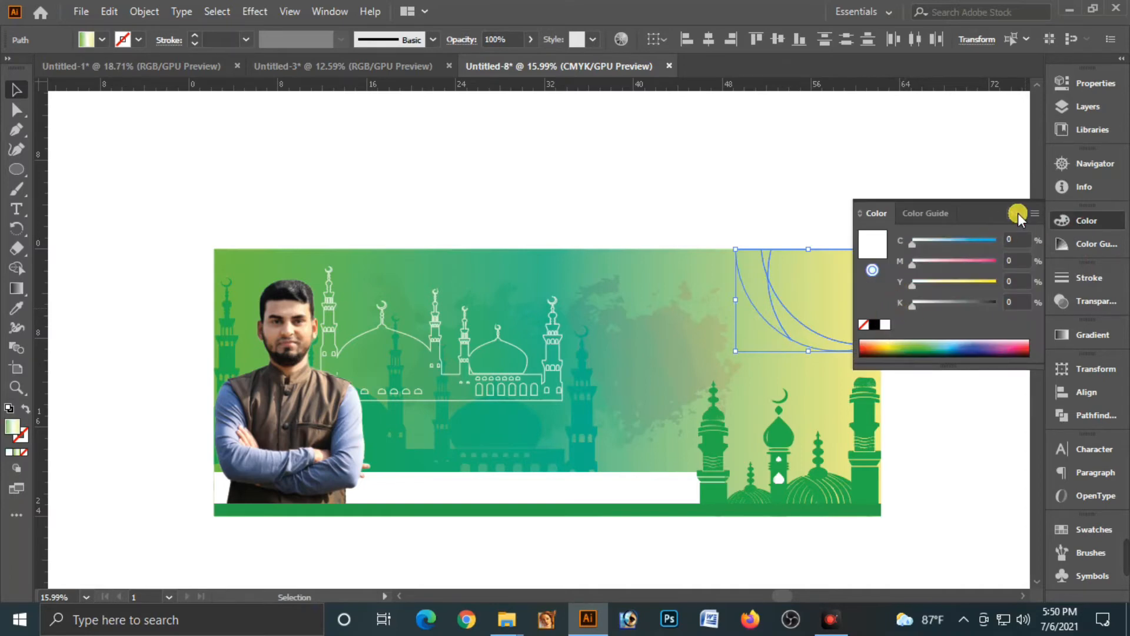
key(ctrl+shift+bracketright)
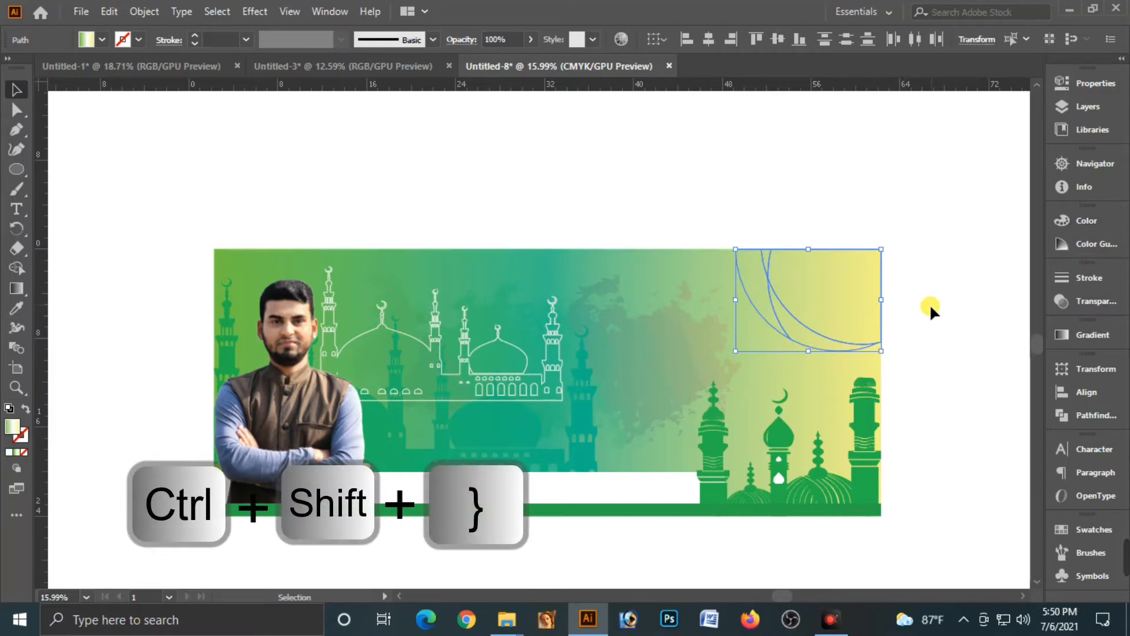
key(ctrl)
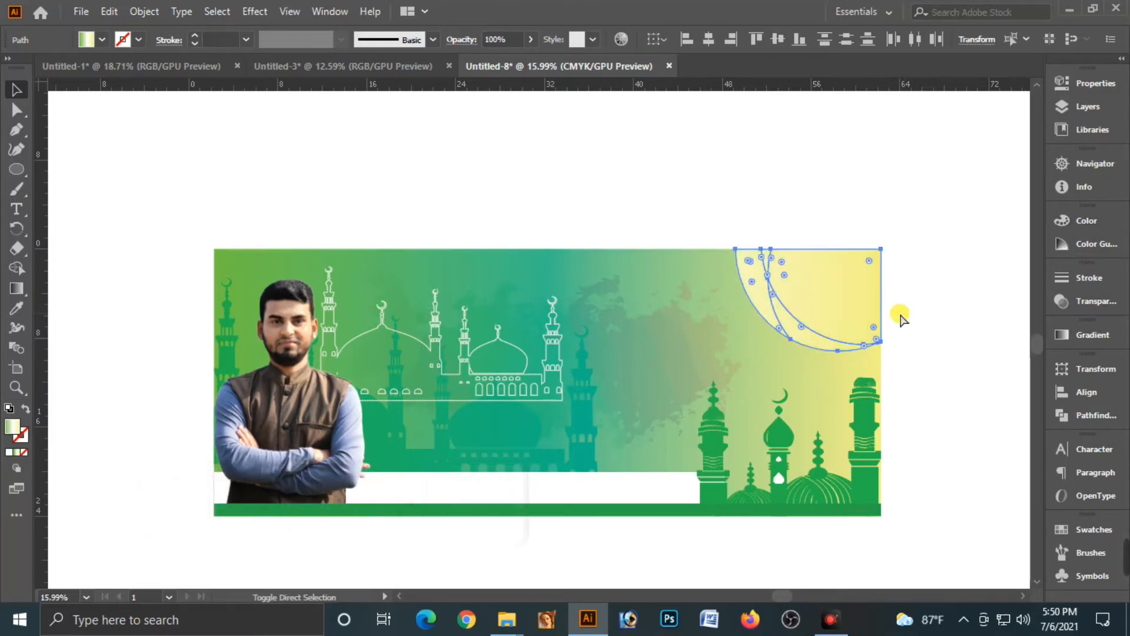
click(9, 452)
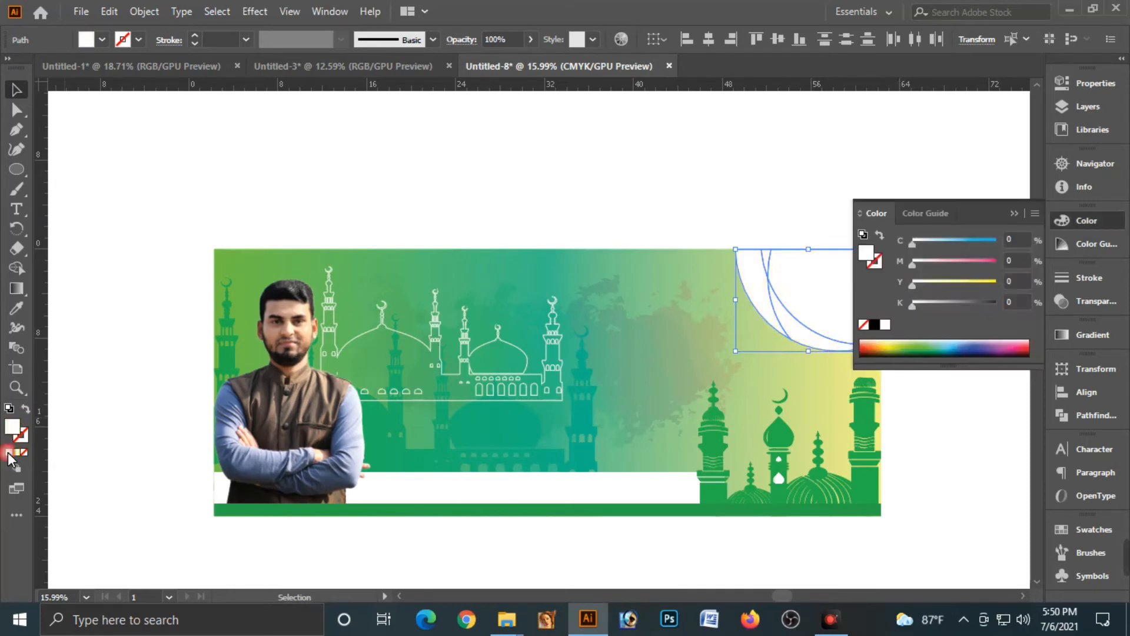
click(1013, 217)
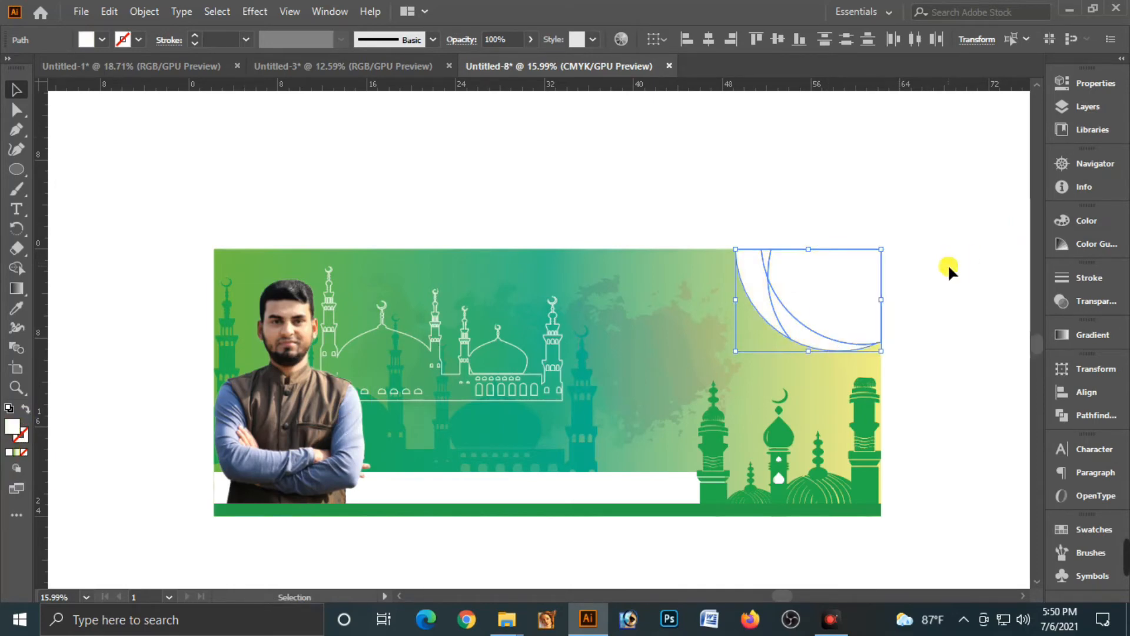
click(947, 268)
Fill the large central piece of the corner design with green, C 100, M 0, Y 100, K 0.
drag(771, 259, 797, 317)
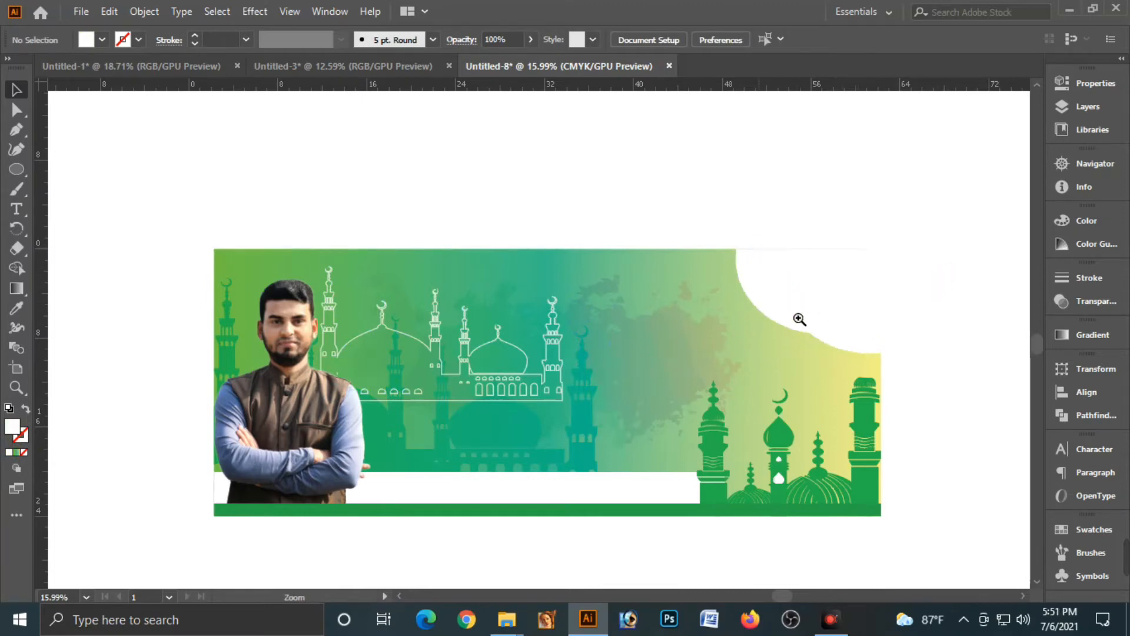
drag(736, 259, 772, 292)
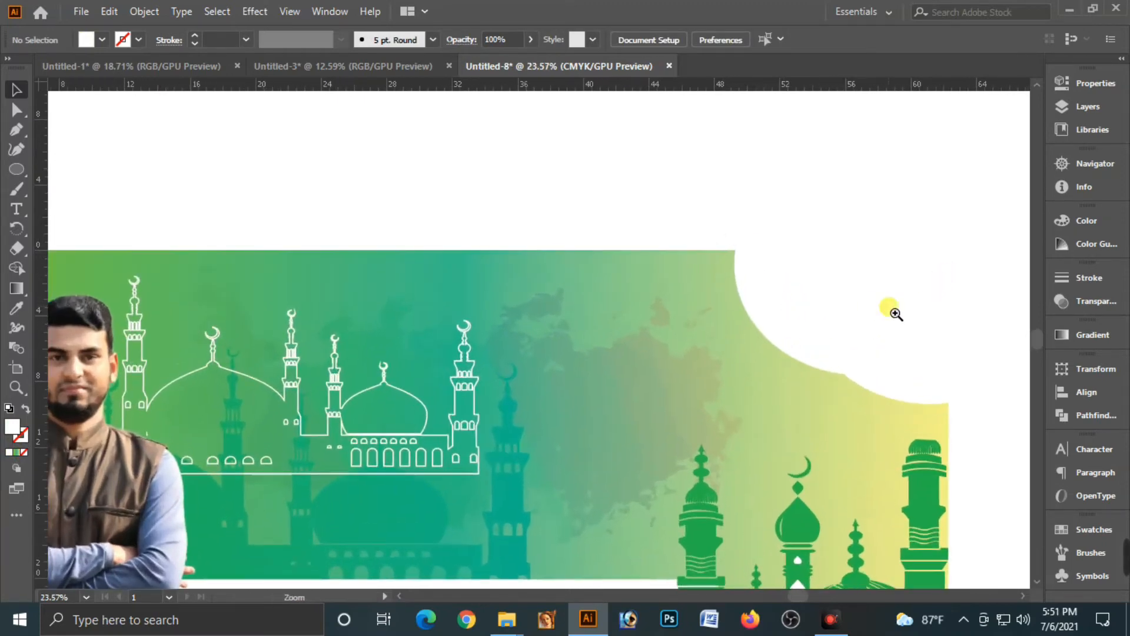
drag(749, 243, 806, 315)
drag(919, 349, 848, 323)
click(875, 253)
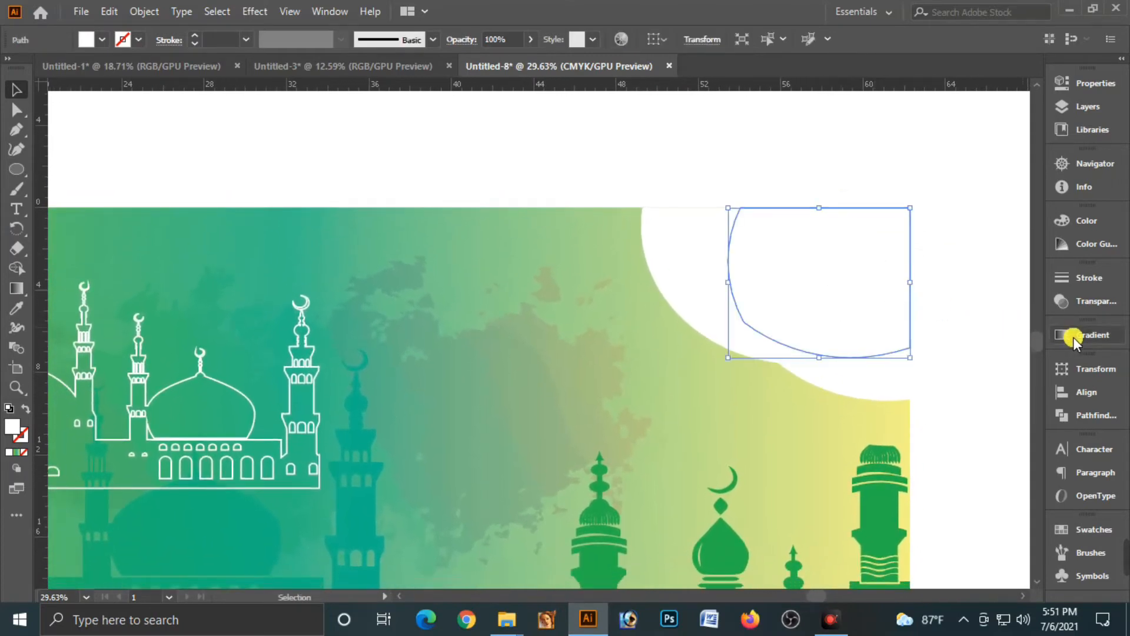
click(1081, 223)
drag(979, 241, 1037, 249)
drag(962, 285, 1012, 289)
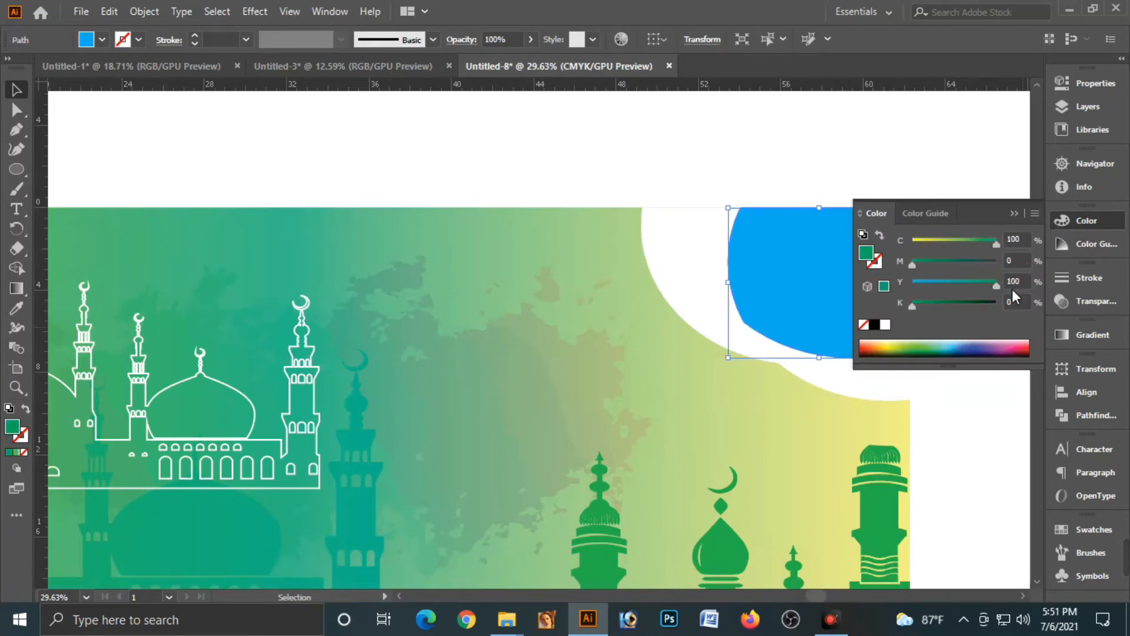
Fill the narrow inner left piece with light green and the outer left crescent with dark green, C 100, M 0, Y 100, K 30.
click(709, 254)
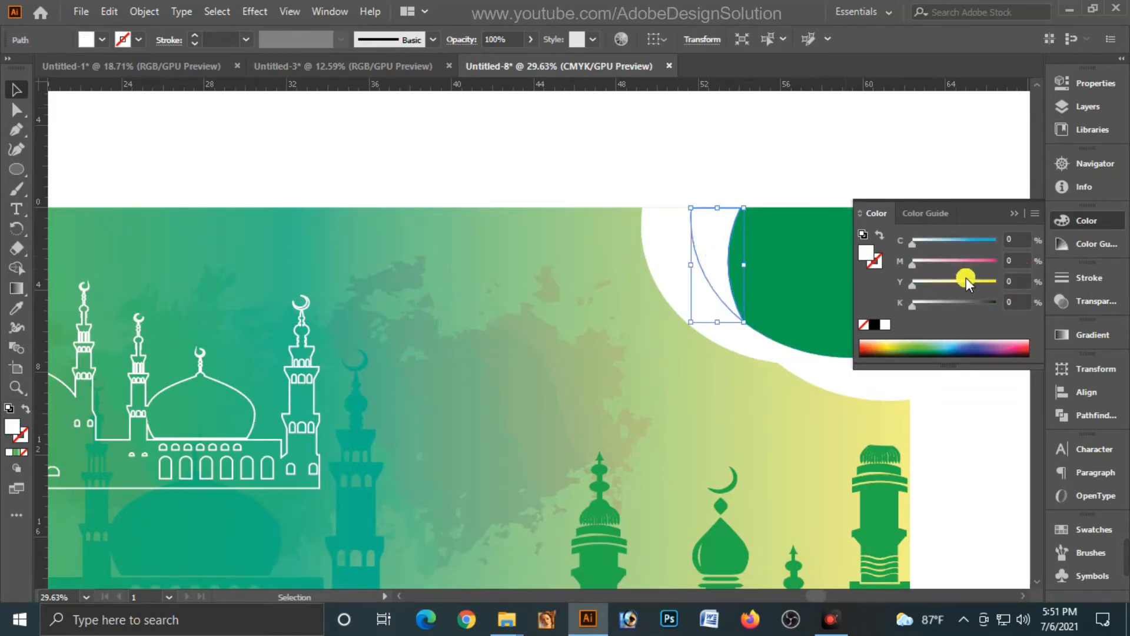
drag(966, 281, 998, 281)
drag(945, 243, 1043, 287)
click(696, 282)
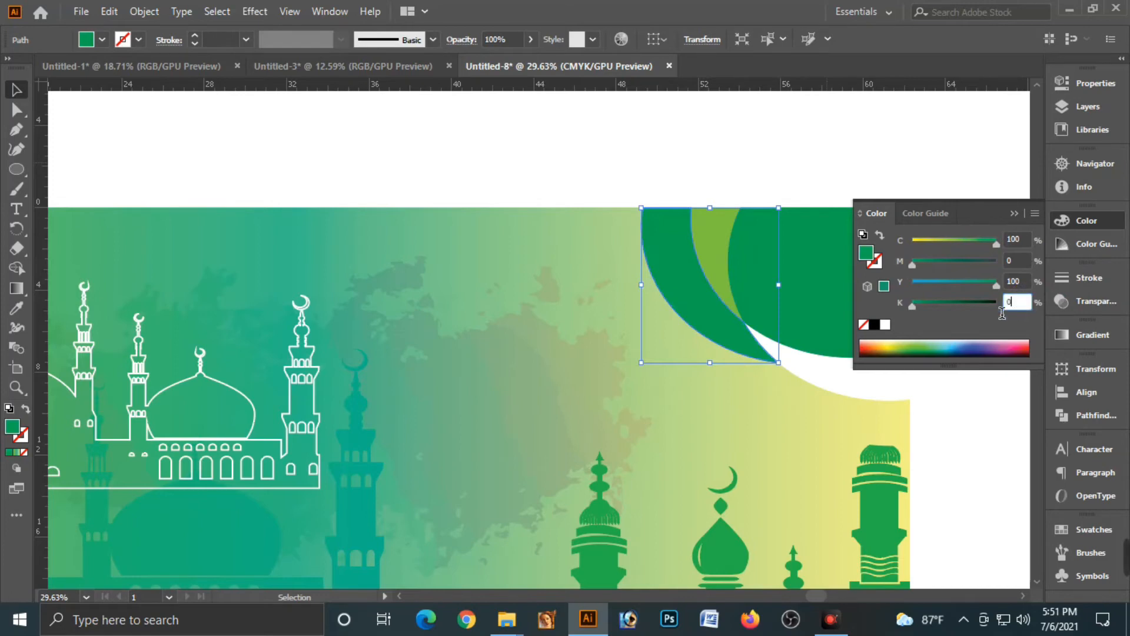
text(30)
key(Tab)
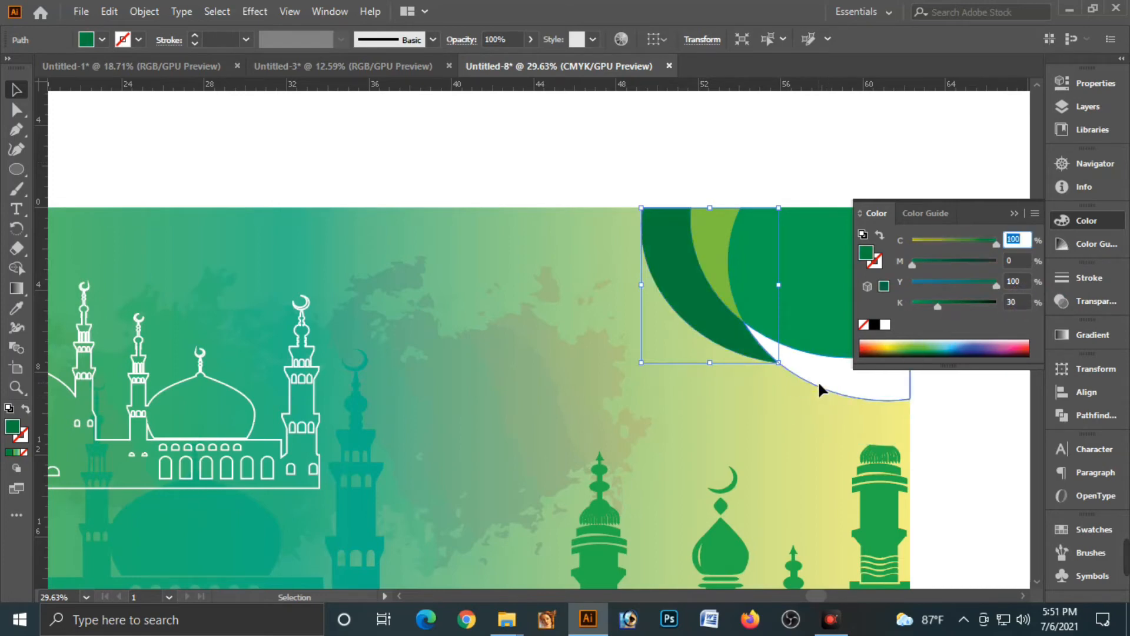
Fill the lower crescent of the corner design with mustard yellow, C 24, M 9, Y 100, K 0.
click(820, 386)
drag(960, 284, 1000, 282)
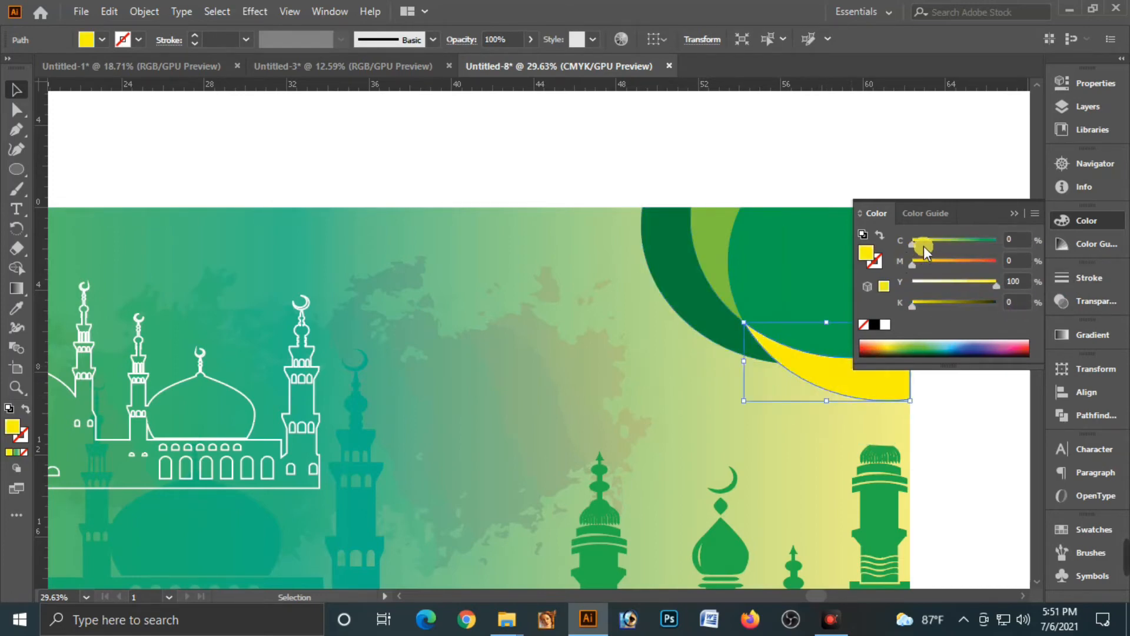
mouse_move(924, 246)
mouse_down()
mouse_move(928, 265)
mouse_move(935, 245)
mouse_up()
click(940, 154)
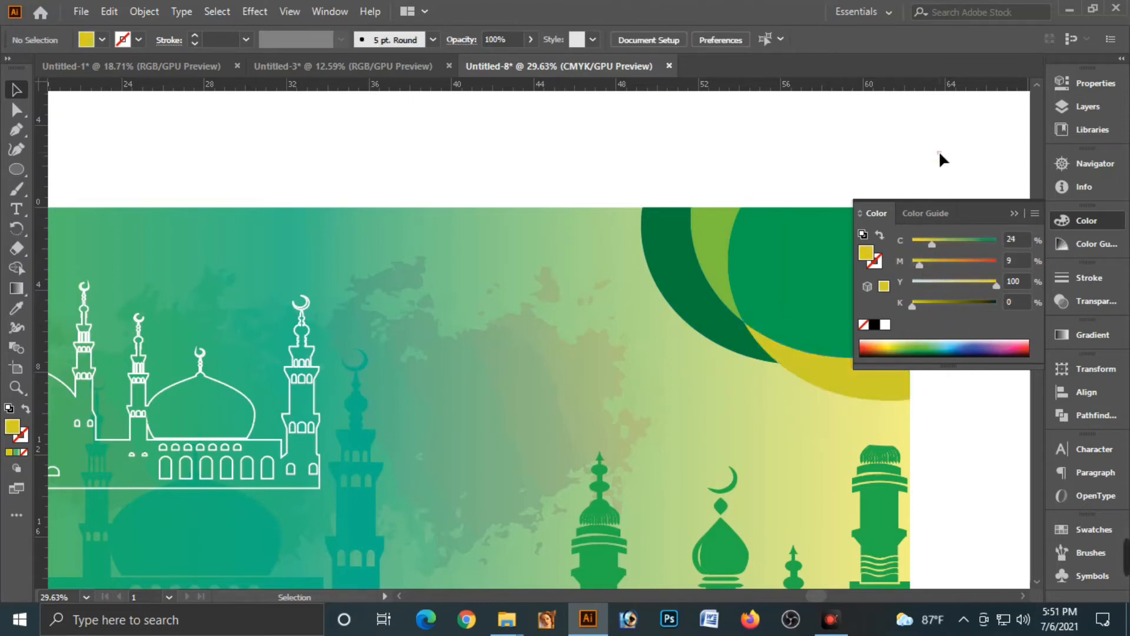
click(1020, 213)
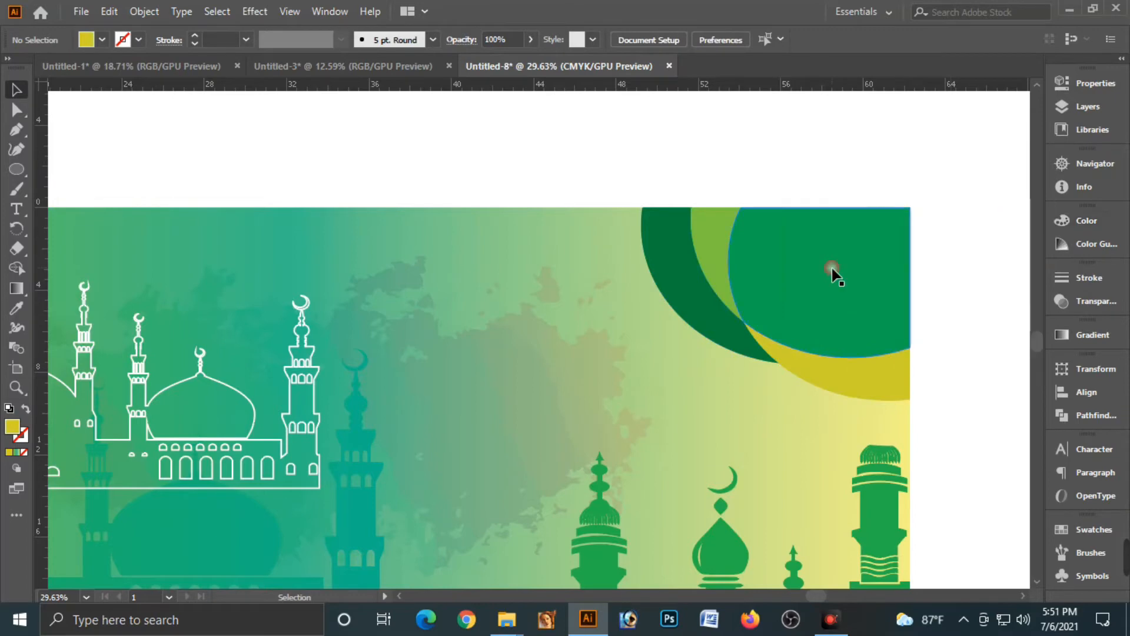
Draw a circle over the green central piece of the upper-right corner design and nudge it slightly up and left.
click(12, 171)
click(68, 192)
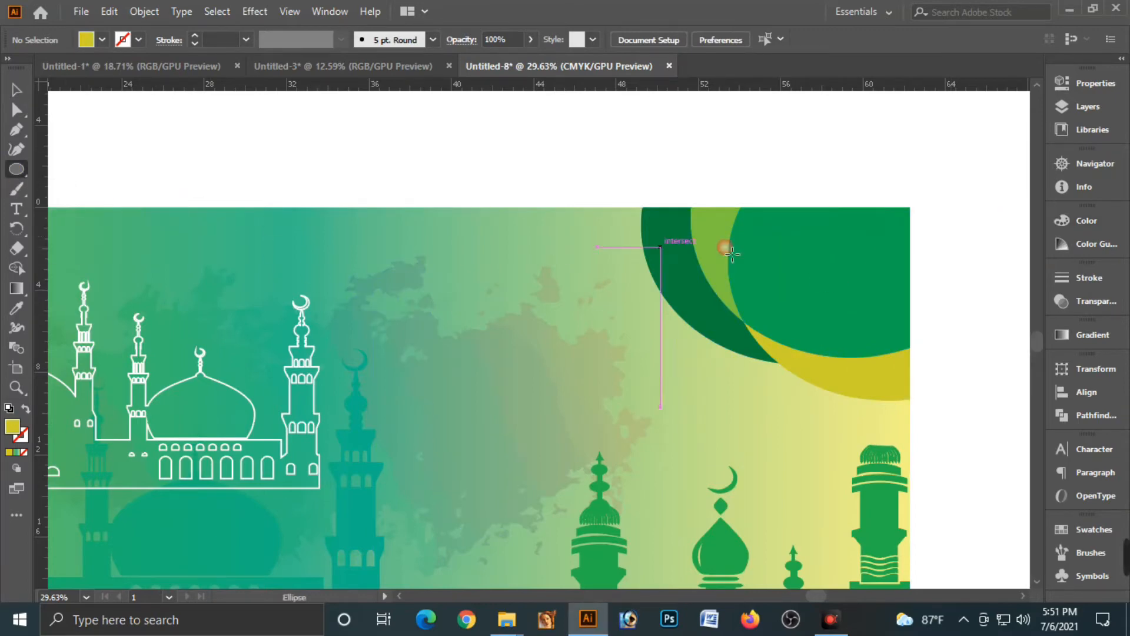
drag(827, 282, 903, 354)
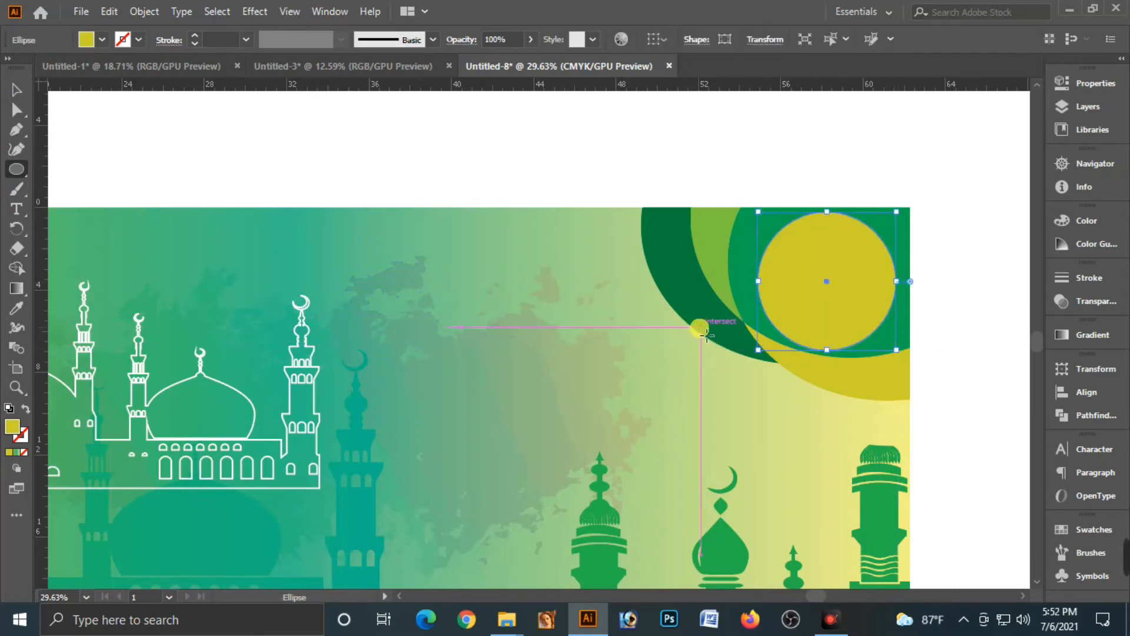
key(Up)
key(Left)
key(Left)
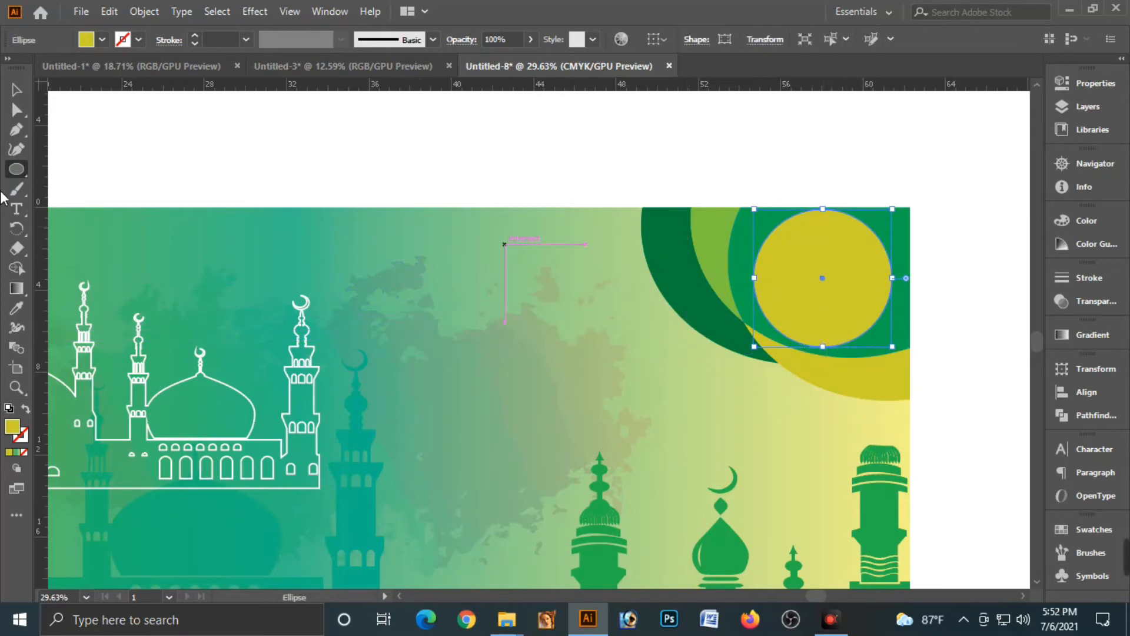
Enlarge the corner circle slightly and nudge it down within the green central piece.
click(16, 90)
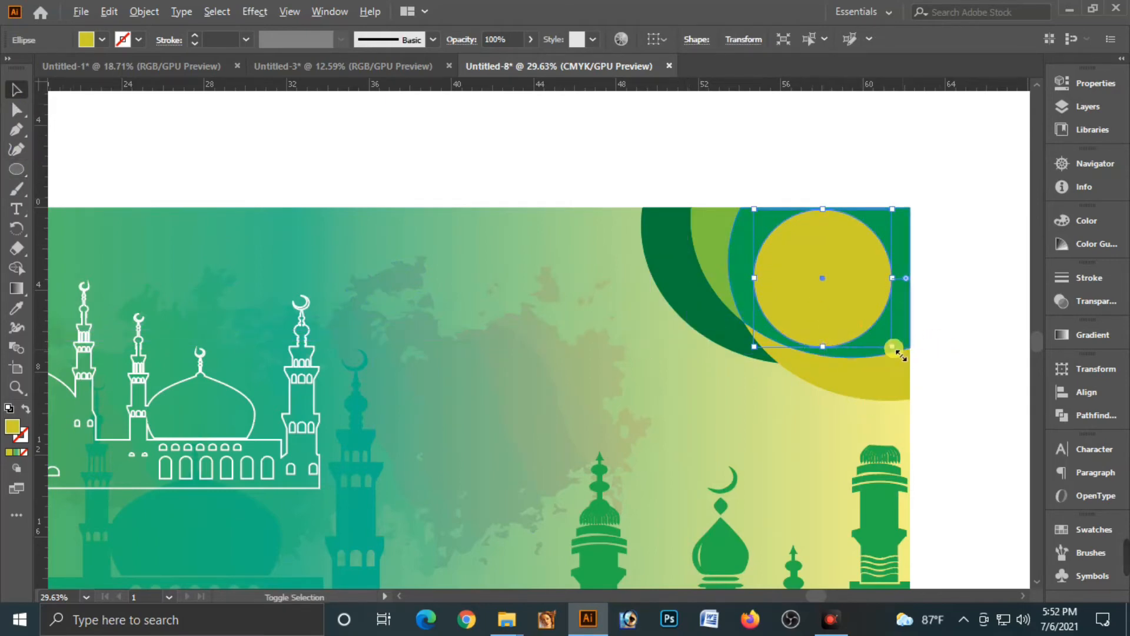
drag(893, 348, 901, 355)
key(Down)
key(Down)
key(Down)
key(Down)
key(Down)
key(Down)
key(Down)
key(Down)
key(Down)
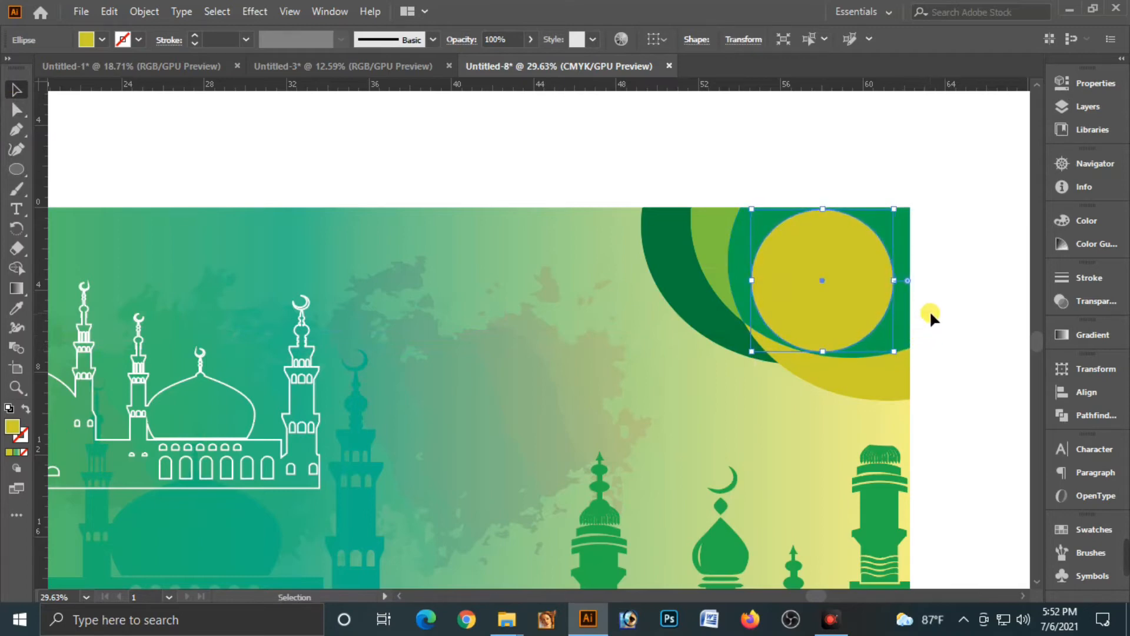
Fill the corner circle with deep green, C 100, M 0, Y 100, K 50.
click(1061, 224)
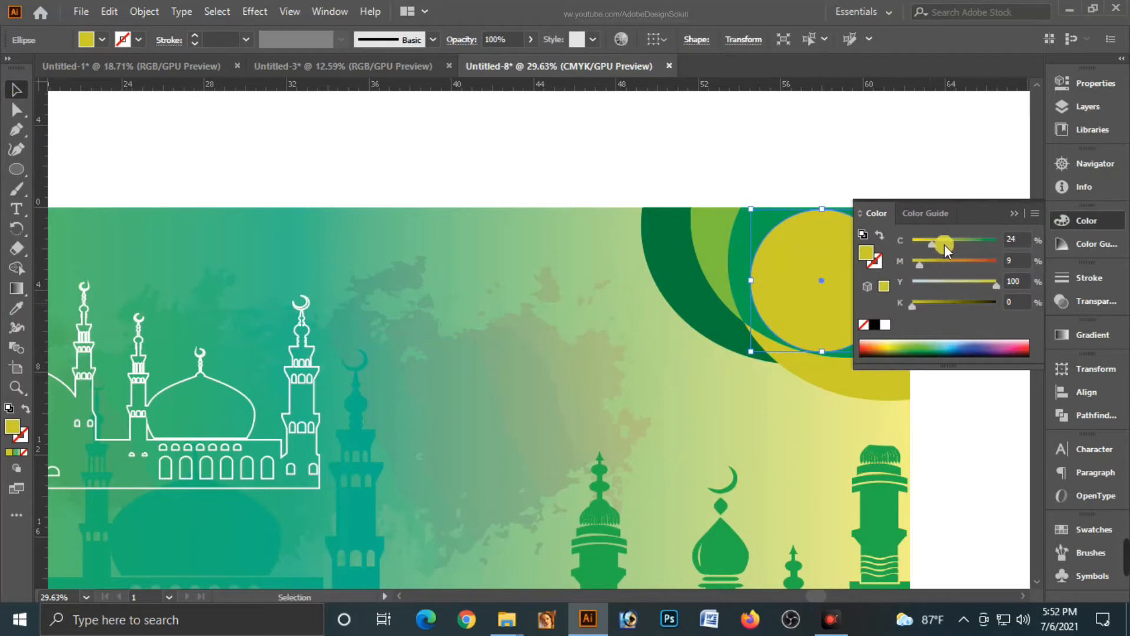
drag(944, 245, 1101, 260)
mouse_move(916, 268)
mouse_down()
mouse_move(951, 265)
mouse_move(912, 264)
mouse_up()
click(1020, 284)
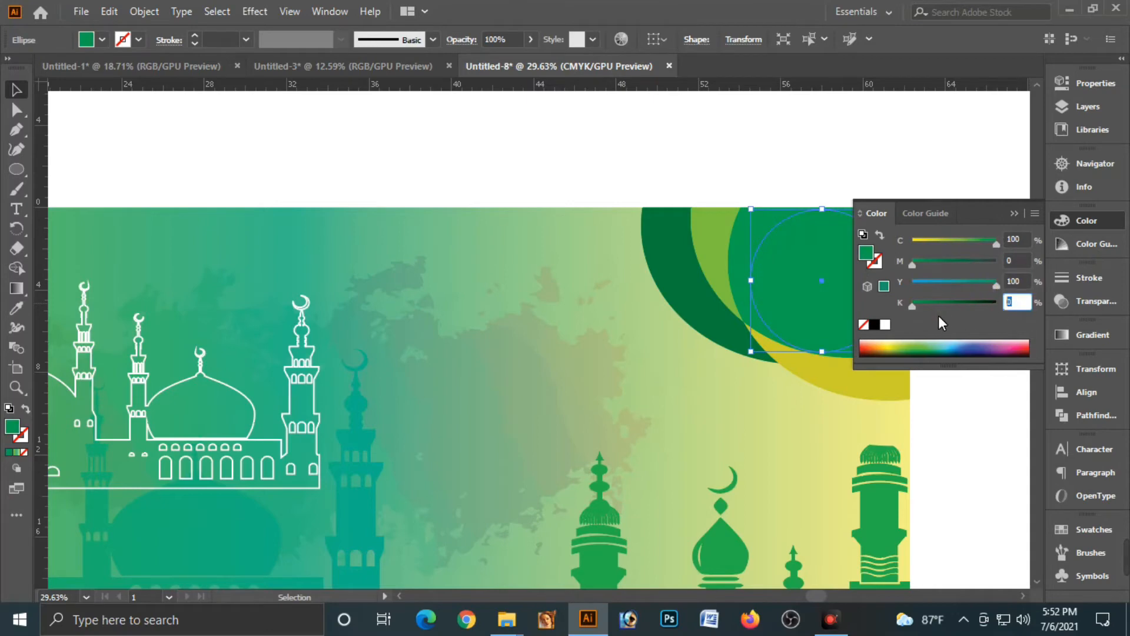
text(50)
key(Tab)
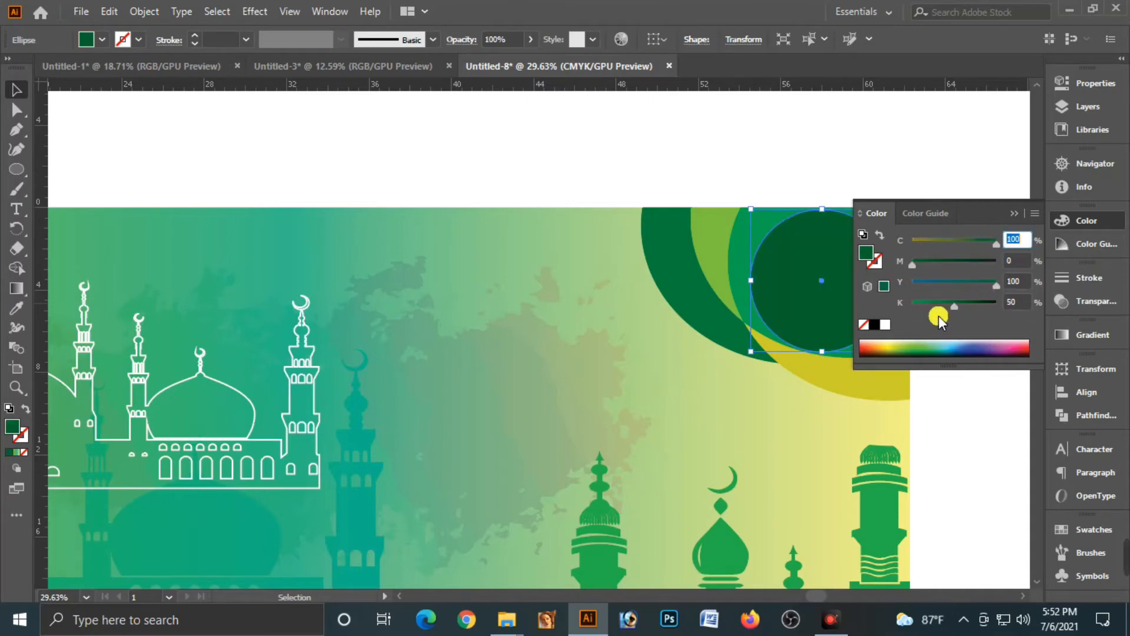
click(1019, 214)
click(906, 167)
click(862, 268)
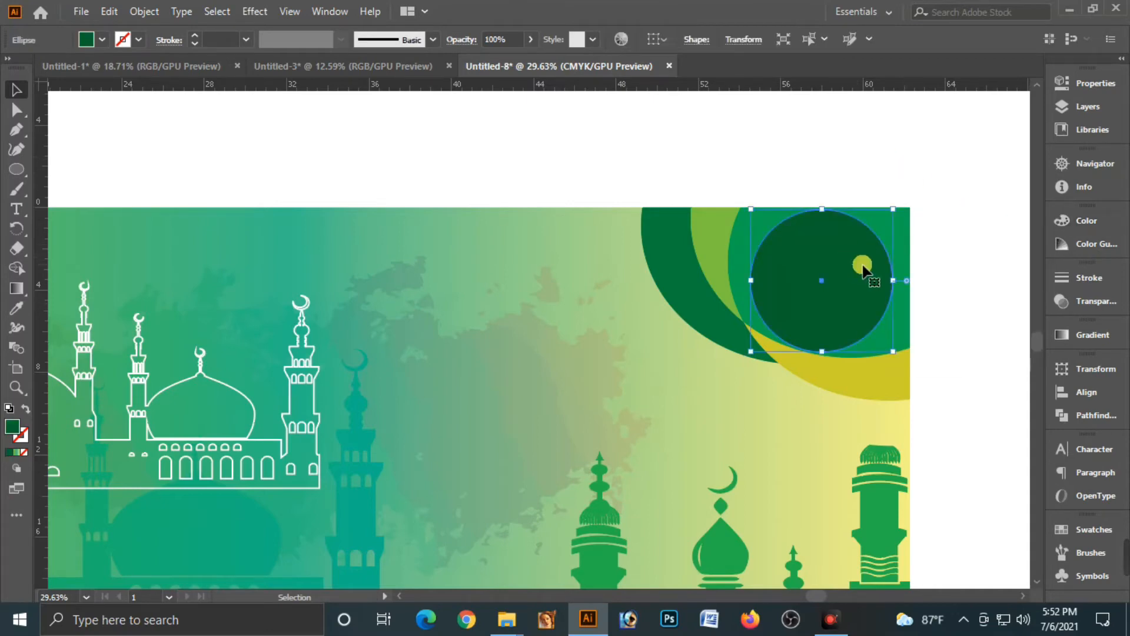
click(912, 174)
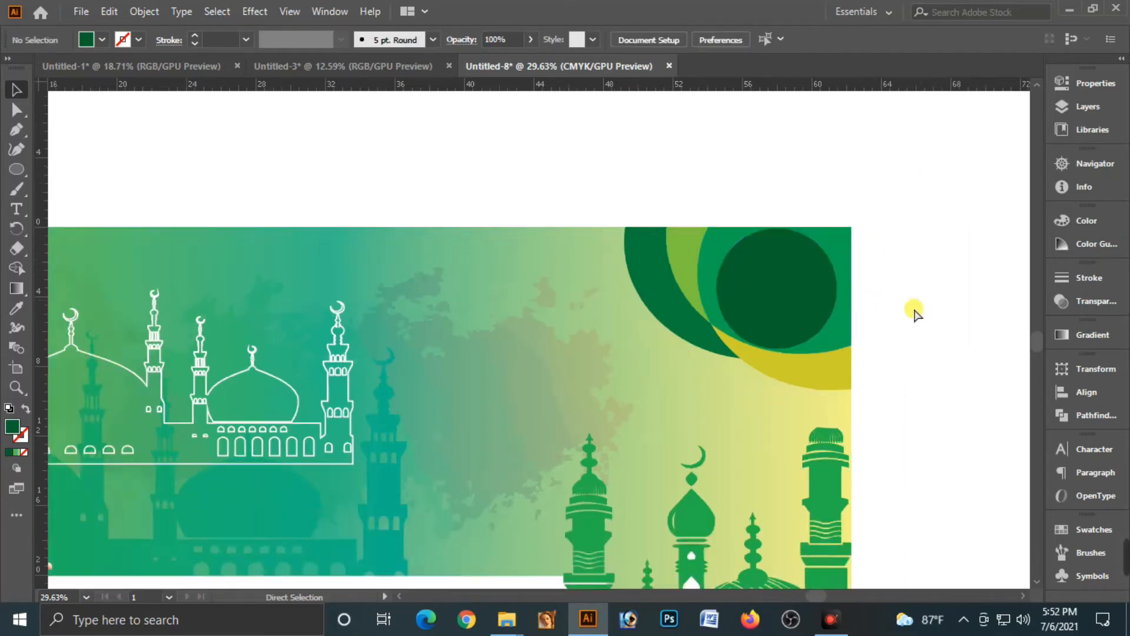
Cut all the Bengali greeting texts from the Untitled-1 document, paste them into the Untitled-8 banner and place them at its upper middle.
key(ctrl+minus)
key(ctrl+minus)
key(ctrl+minus)
drag(95, 258, 309, 326)
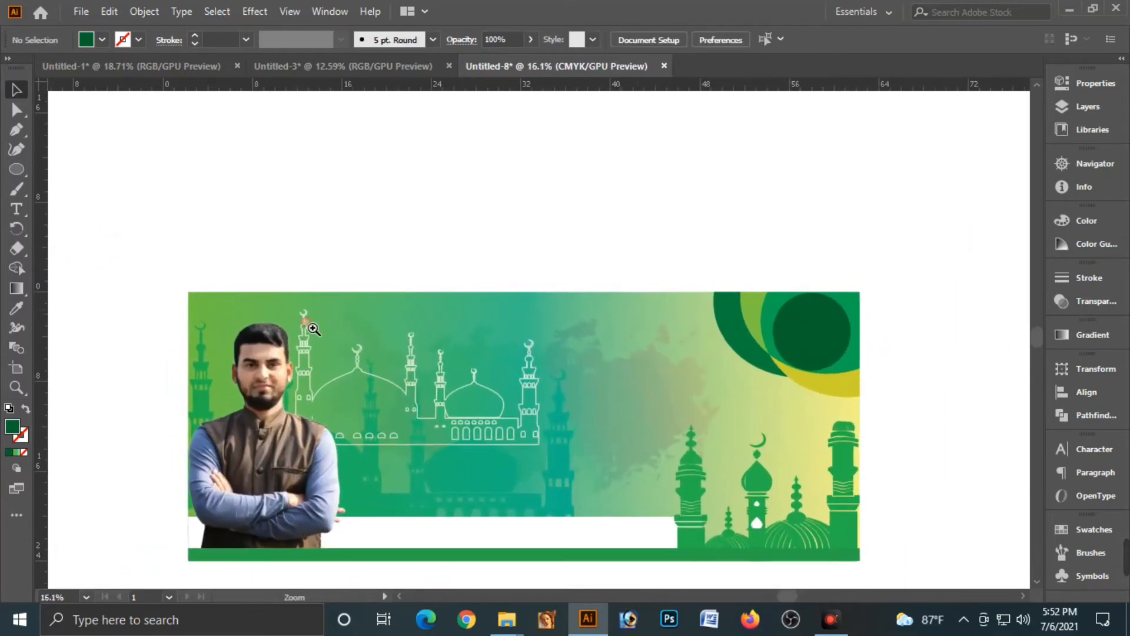
drag(638, 446, 647, 359)
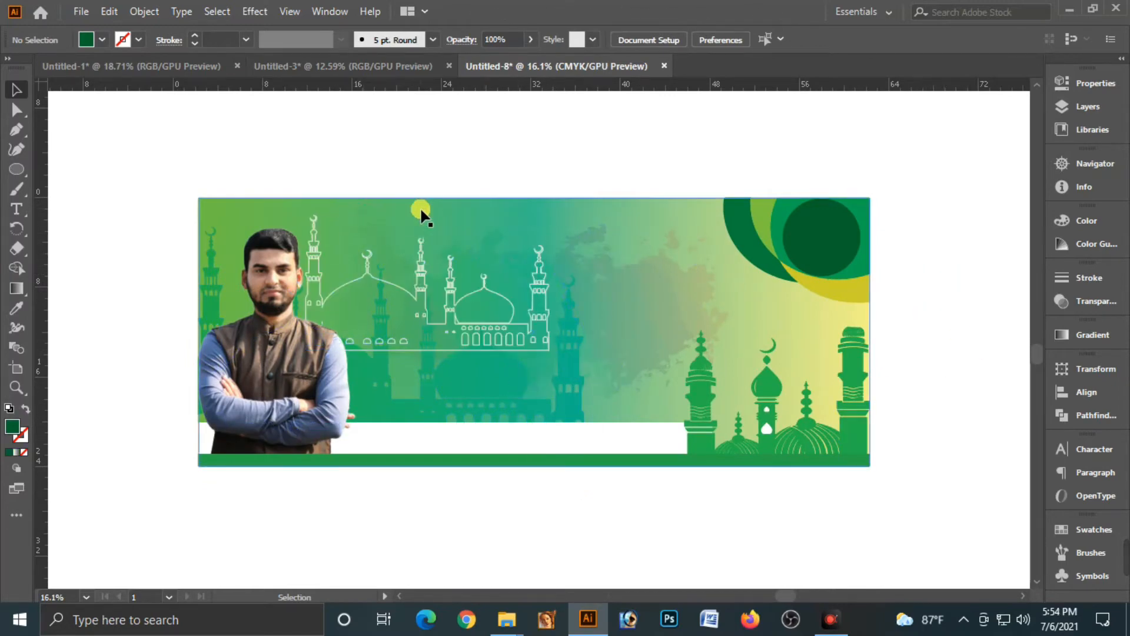
click(152, 65)
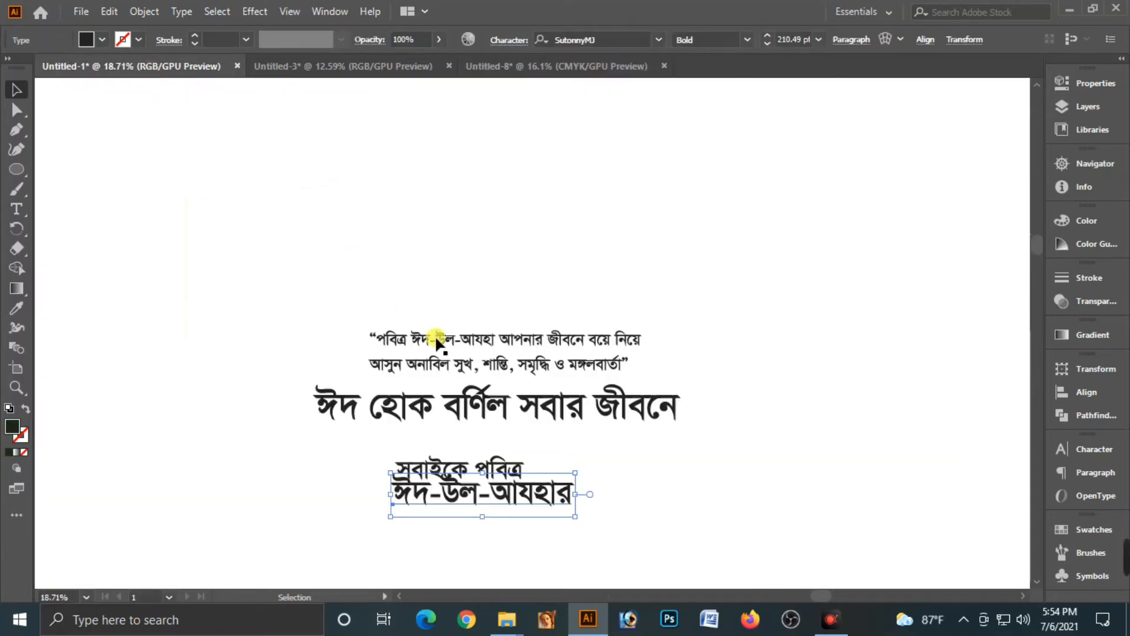
drag(311, 263, 524, 525)
key(ctrl+x)
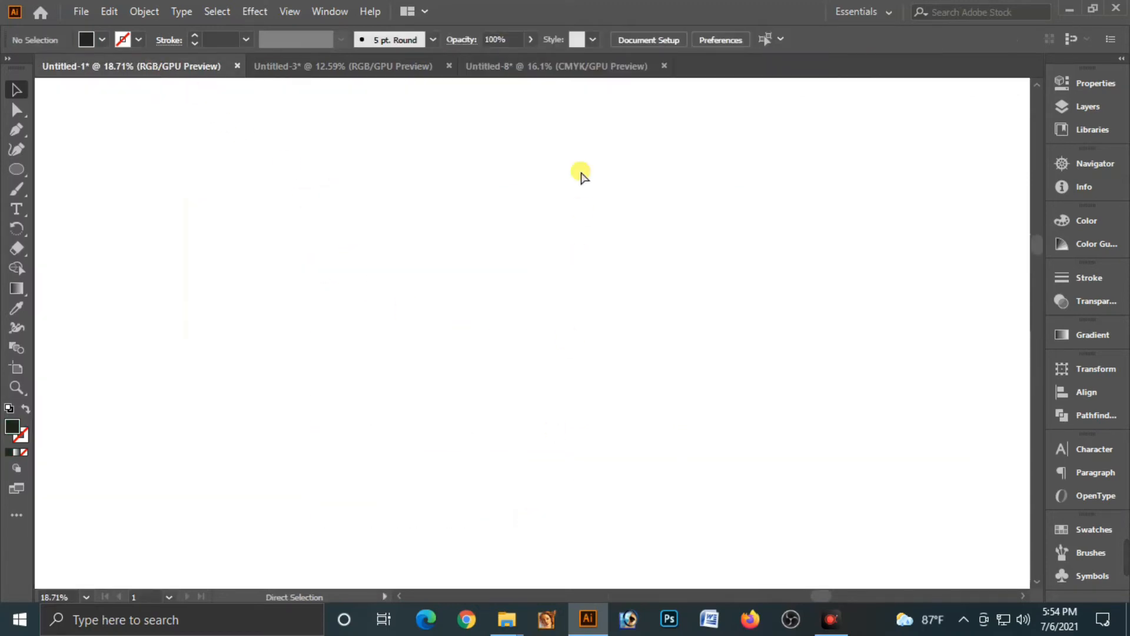
click(548, 68)
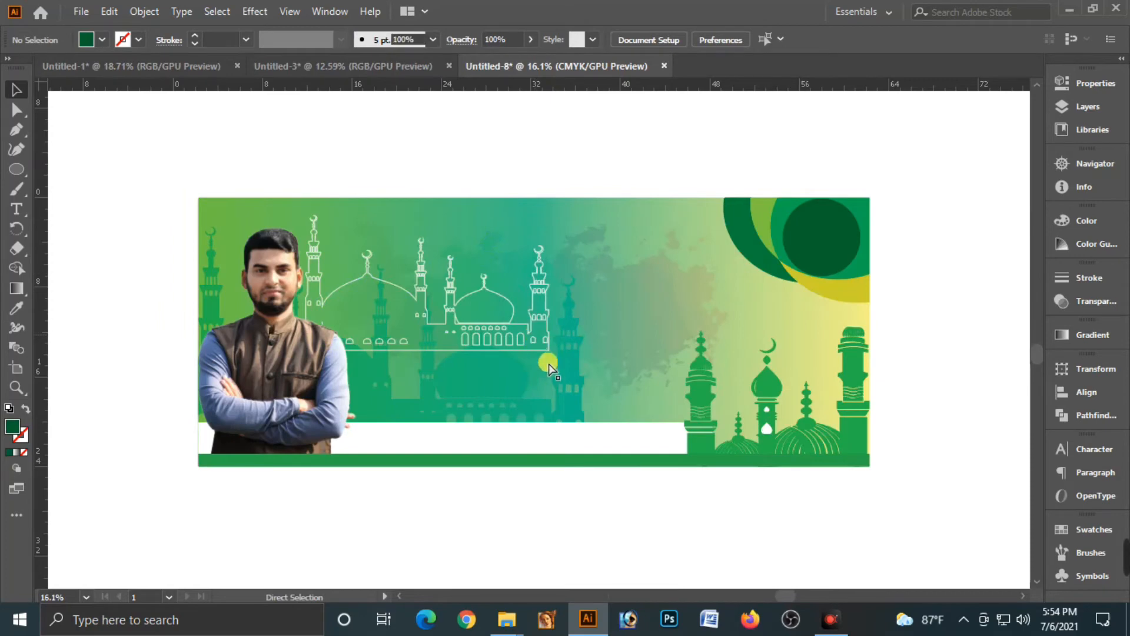
key(ctrl+v)
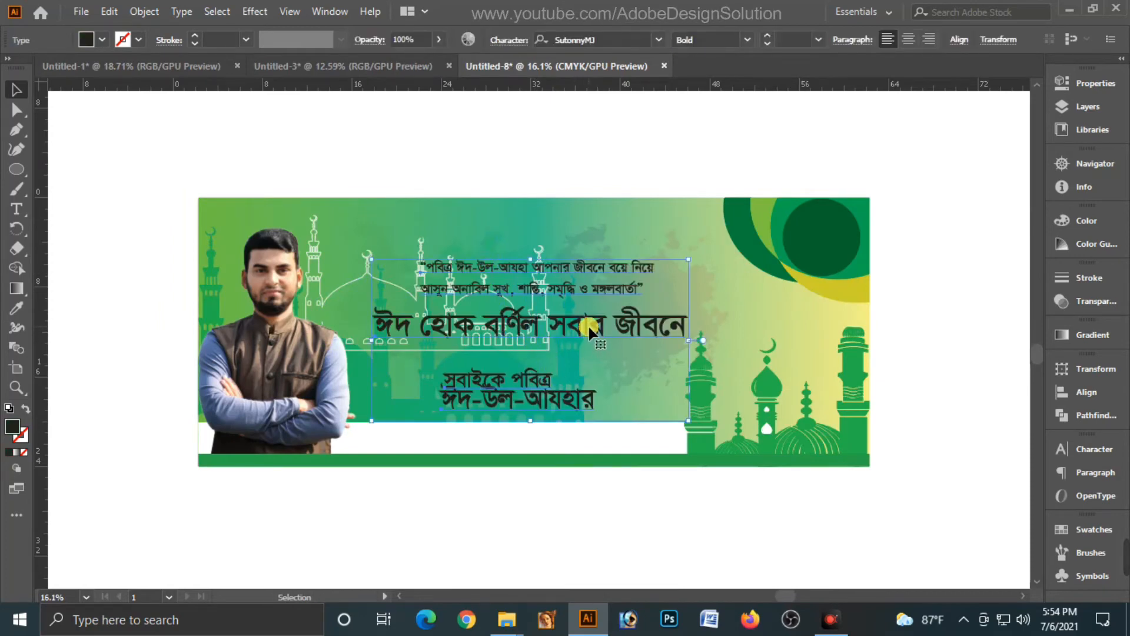
drag(588, 324, 557, 273)
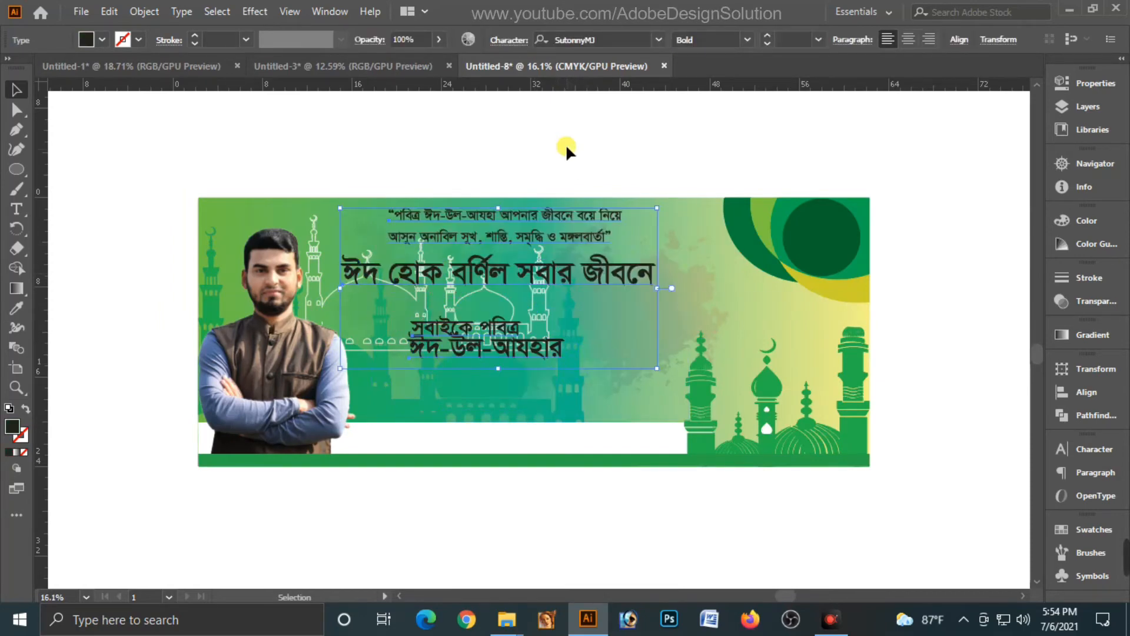
click(564, 165)
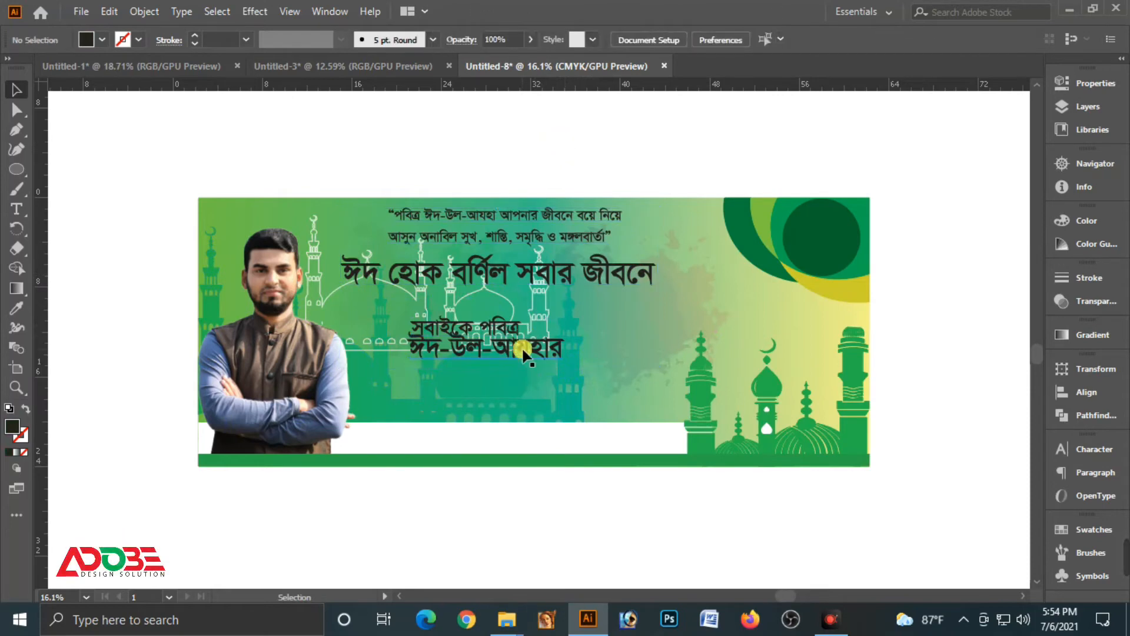
Move the four text blocks down the banner, stacking "সবাইকে পবিত্র" and "ঈদ-উল-আযহার" below the headline and the quotation above it.
drag(523, 352, 487, 397)
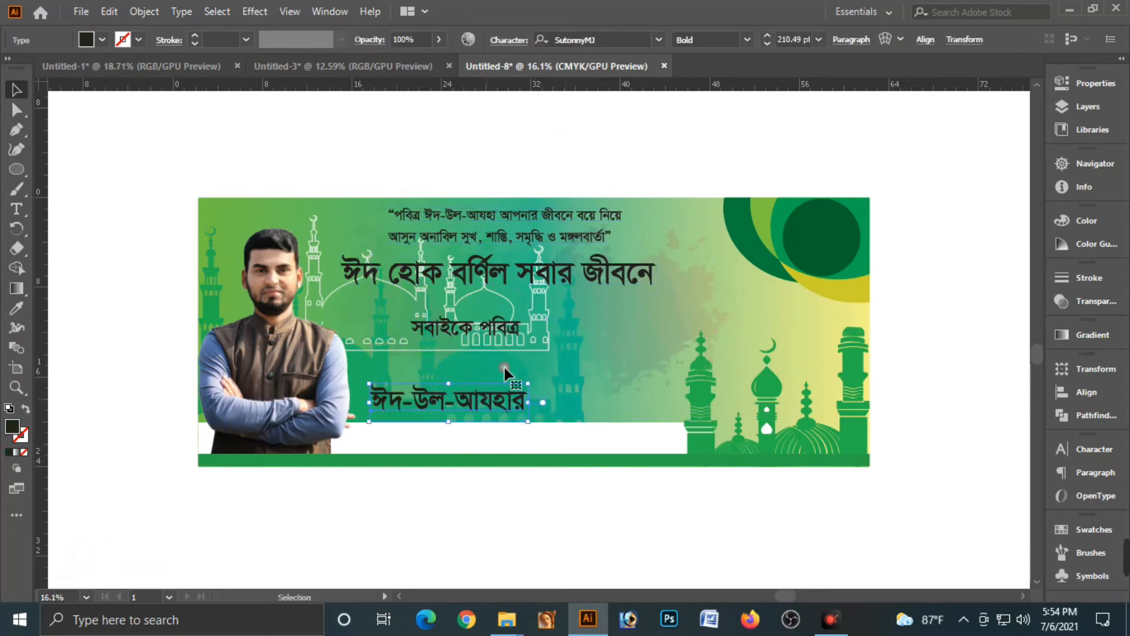
drag(511, 321, 501, 363)
click(554, 273)
drag(553, 273, 564, 340)
drag(575, 238, 578, 274)
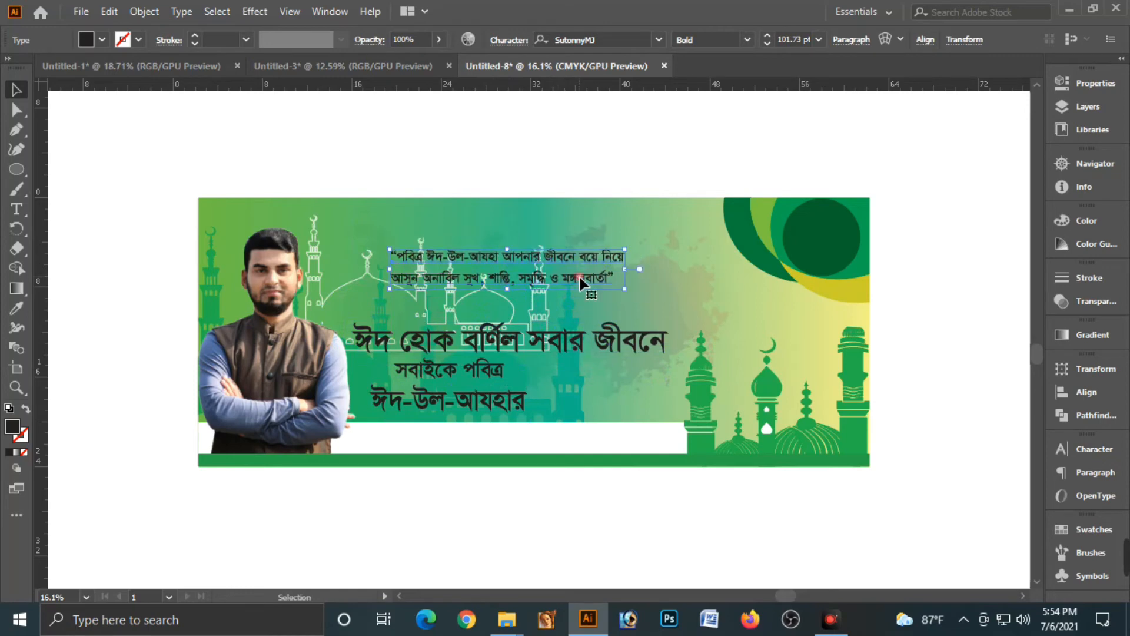
click(589, 149)
Fill the bottom text line "ঈদ-উল-আযহার" with purple, setting C to 60.
click(570, 347)
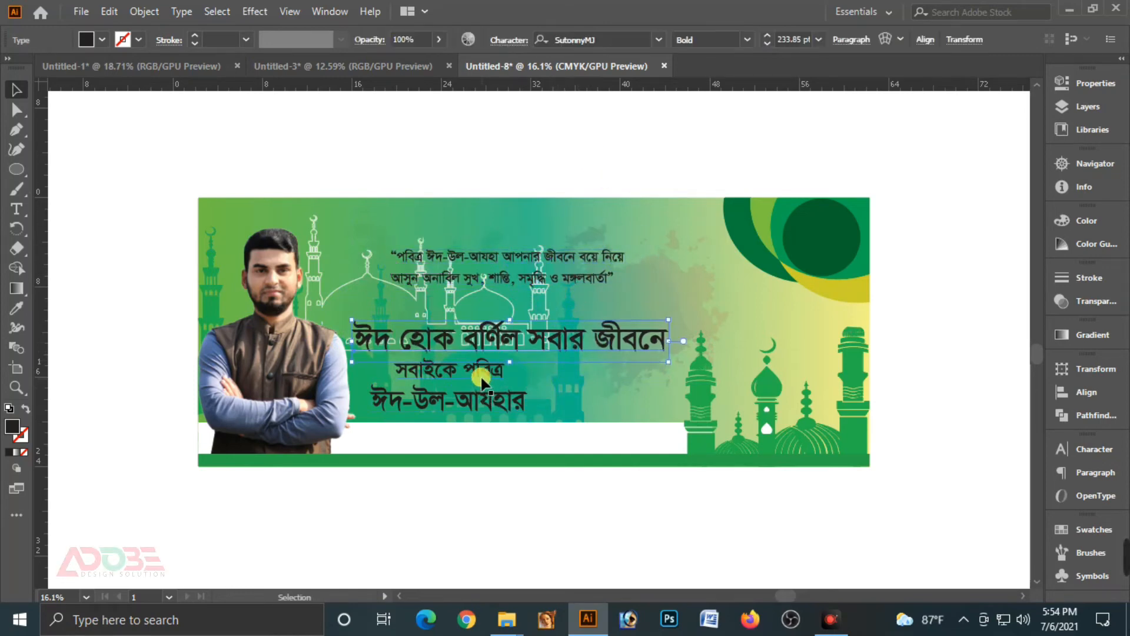
click(506, 486)
click(454, 406)
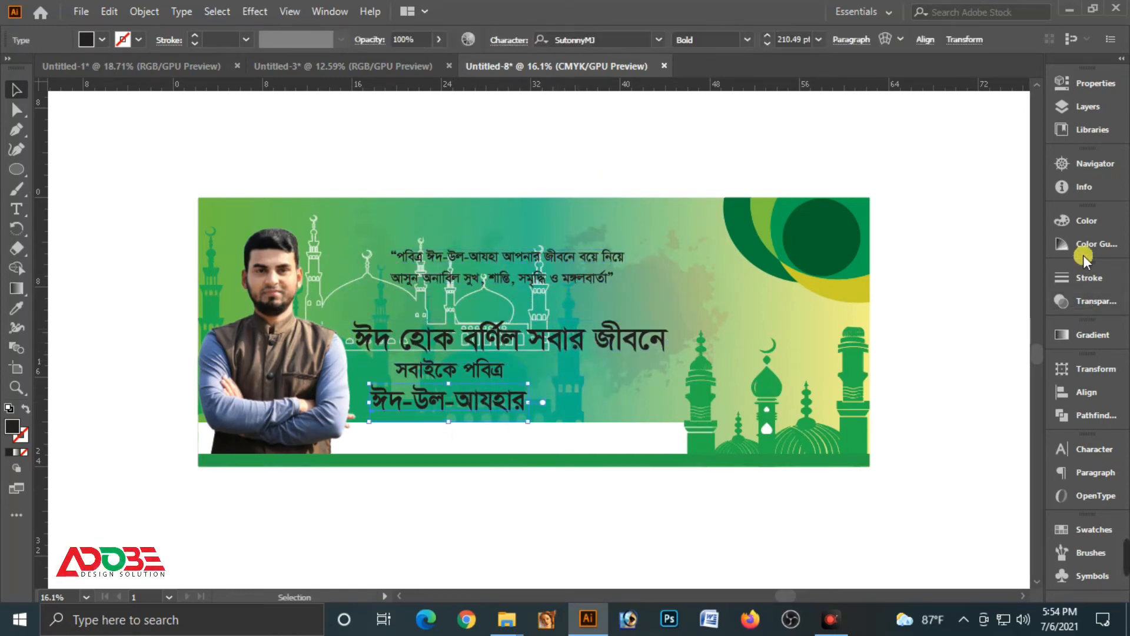
click(1086, 220)
drag(949, 302, 902, 260)
drag(936, 240, 900, 262)
double_click(1015, 240)
text(60)
key(Tab)
Fill the text "সবাইকে পবিত্র" with magenta, C 0, M 100, Y 0, K 0.
click(473, 374)
drag(970, 242, 846, 242)
drag(966, 283, 1007, 261)
drag(970, 305, 848, 300)
Fill the headline "ঈদ হোক বর্ণিল সবার জীবনে" with blue, C 100, M 70, Y 0, K 0.
click(535, 342)
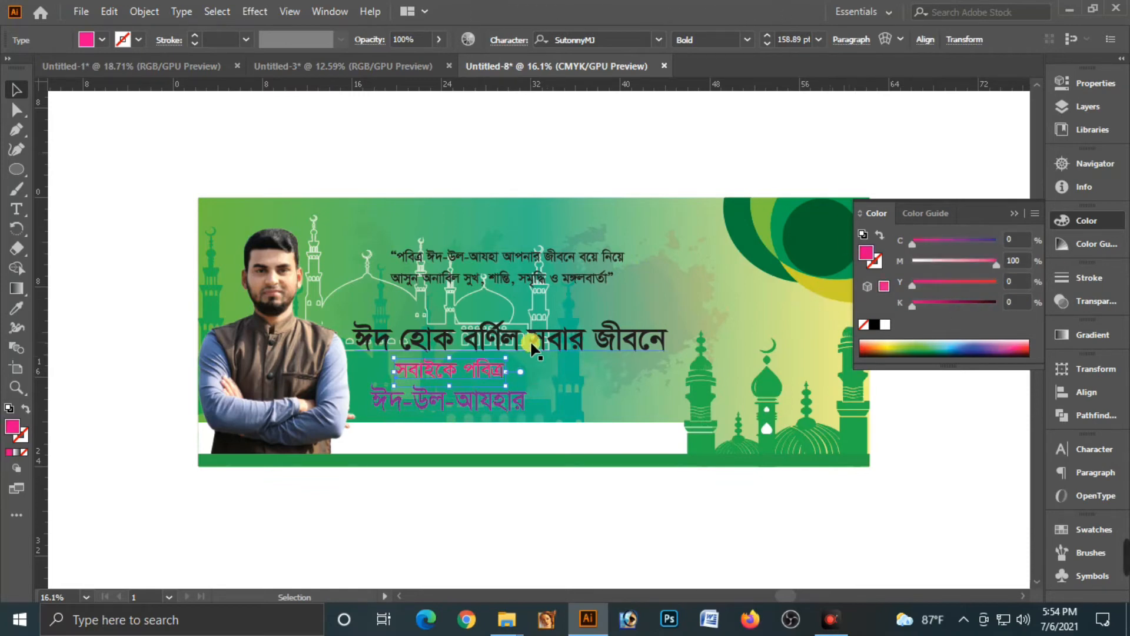
drag(965, 264, 901, 263)
drag(968, 243, 895, 243)
drag(937, 262, 1051, 268)
drag(966, 284, 904, 284)
drag(974, 304, 901, 302)
drag(912, 242, 1008, 240)
drag(996, 262, 907, 264)
text(70)
key(Tab)
click(567, 170)
Fill the two-line quotation above the headline with purple, C 60, M 100, Y 0, K 0.
click(568, 258)
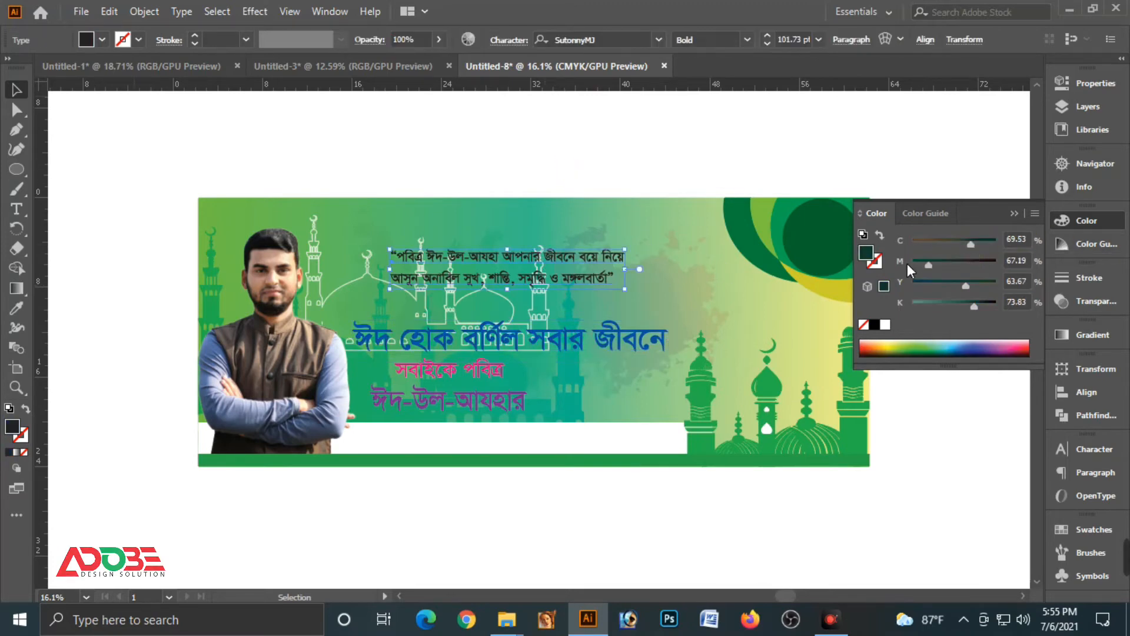
drag(966, 285, 905, 284)
drag(974, 305, 907, 302)
drag(913, 264, 1051, 251)
double_click(1017, 239)
text(60)
key(Tab)
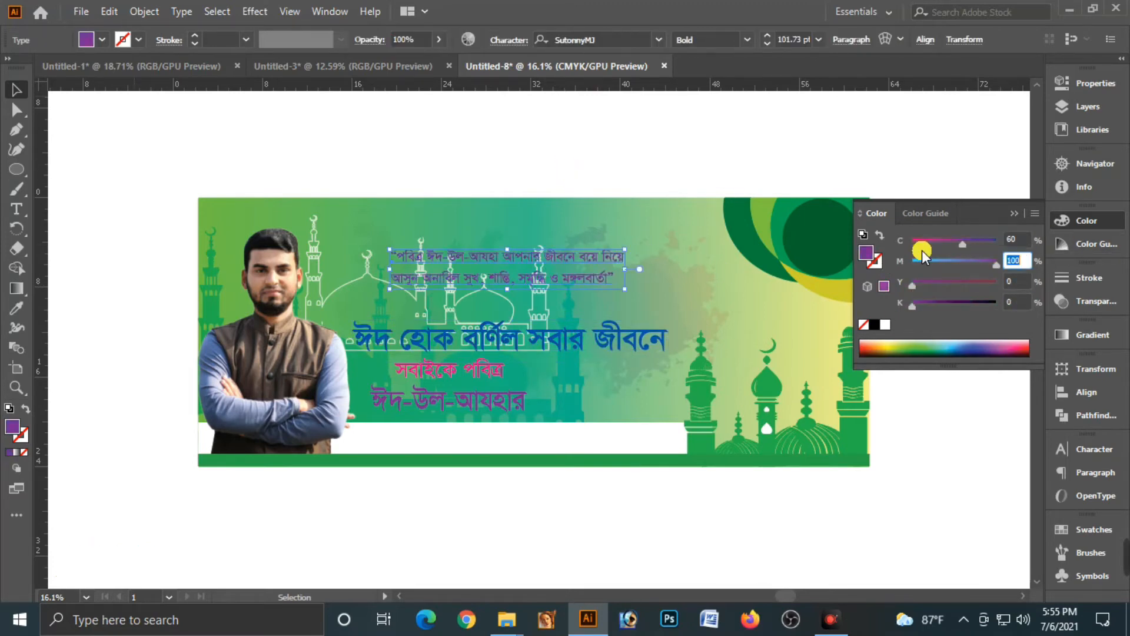
click(588, 159)
Shift the purple two-line quotation slightly upward to widen its gap from the blue headline.
mouse_move(569, 256)
mouse_down()
mouse_move(561, 244)
mouse_move(572, 236)
mouse_up()
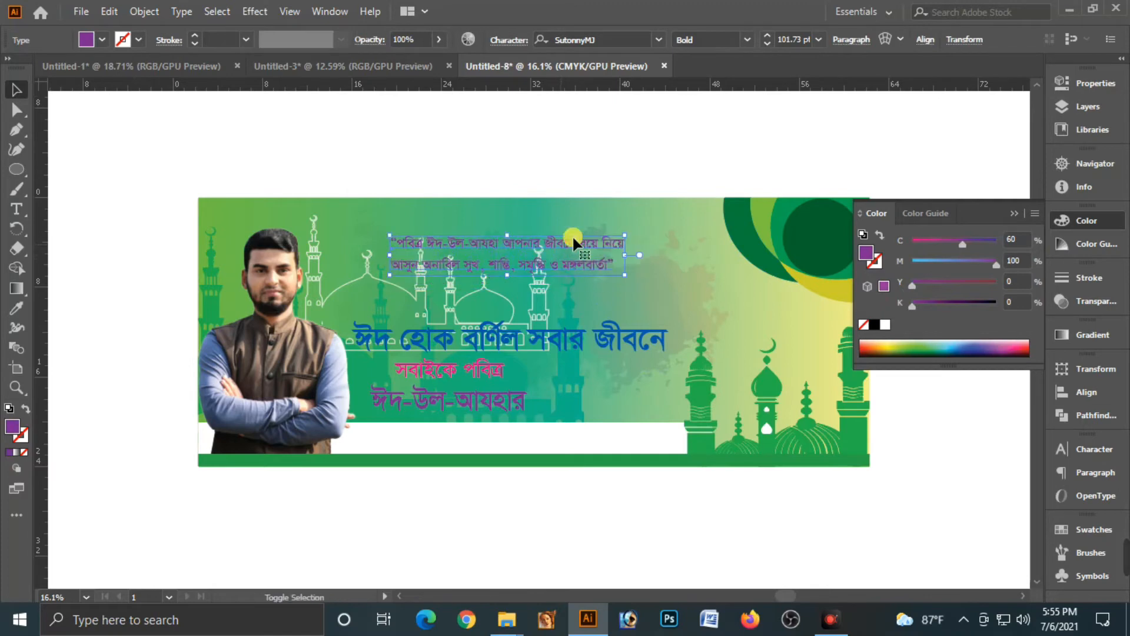
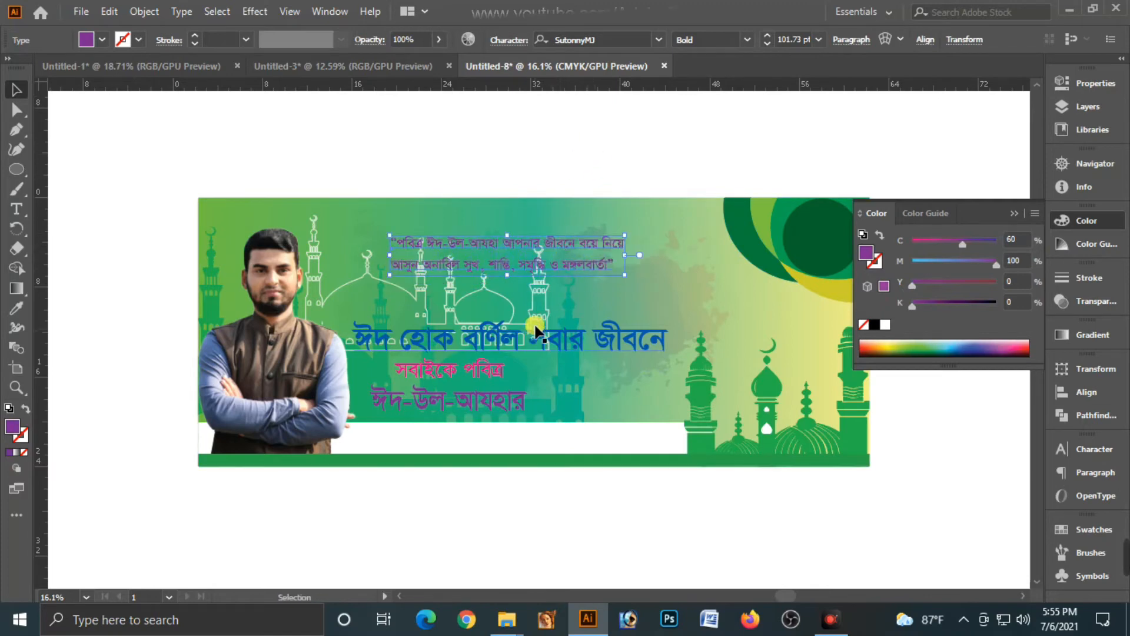
drag(553, 263, 553, 274)
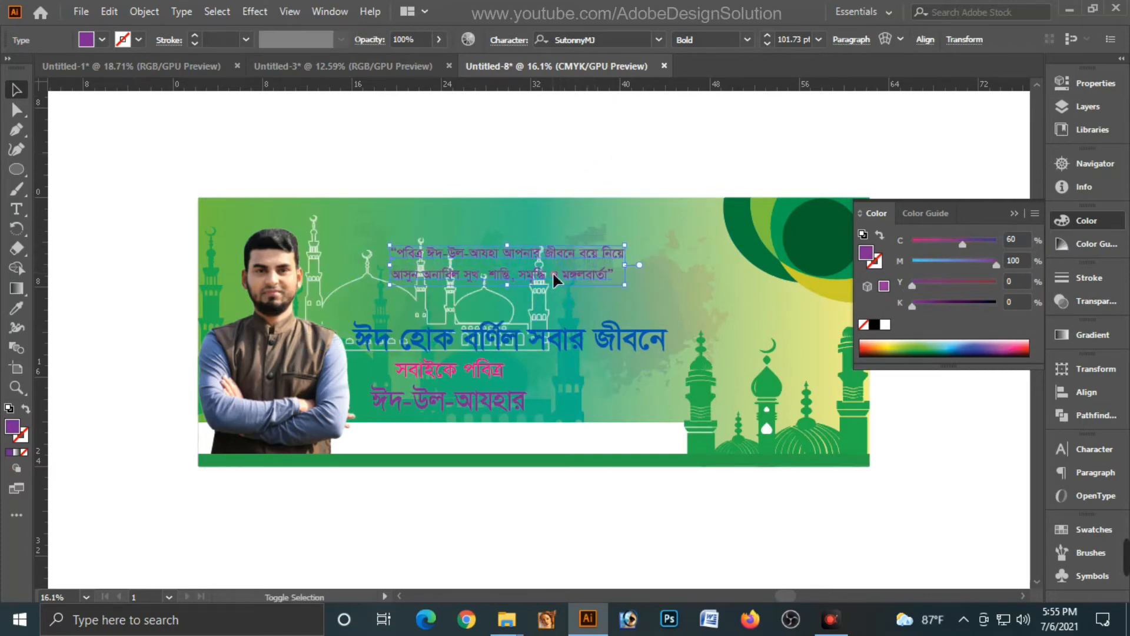
click(599, 150)
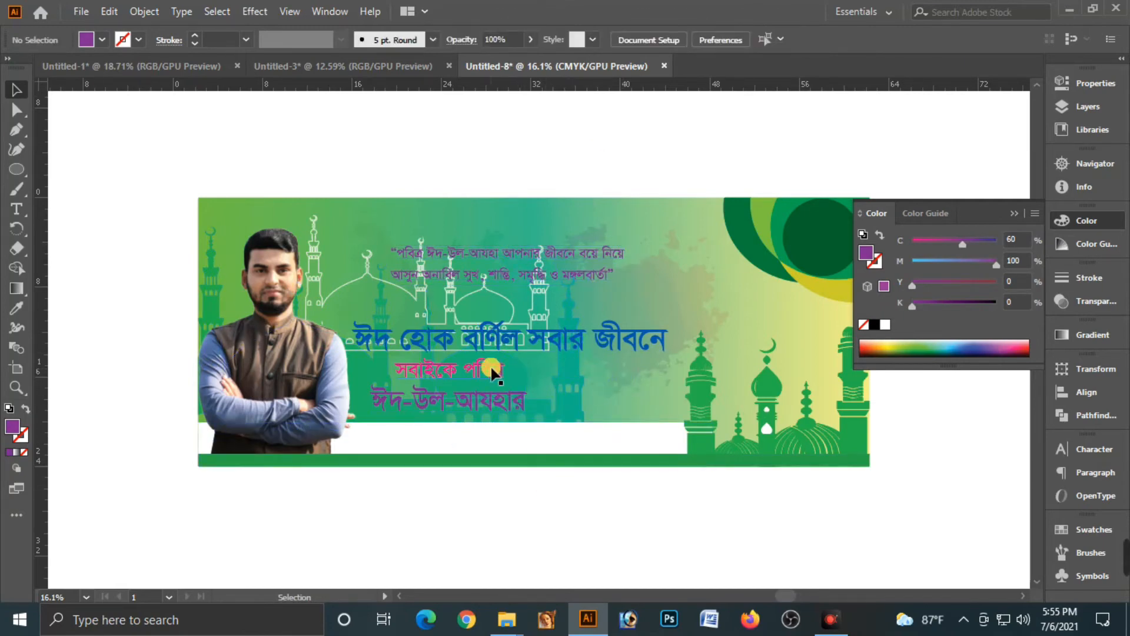
Paste a copy of "ঈদ-উল-আযহার" directly in front, lock that copy and select the original text beneath it.
click(491, 342)
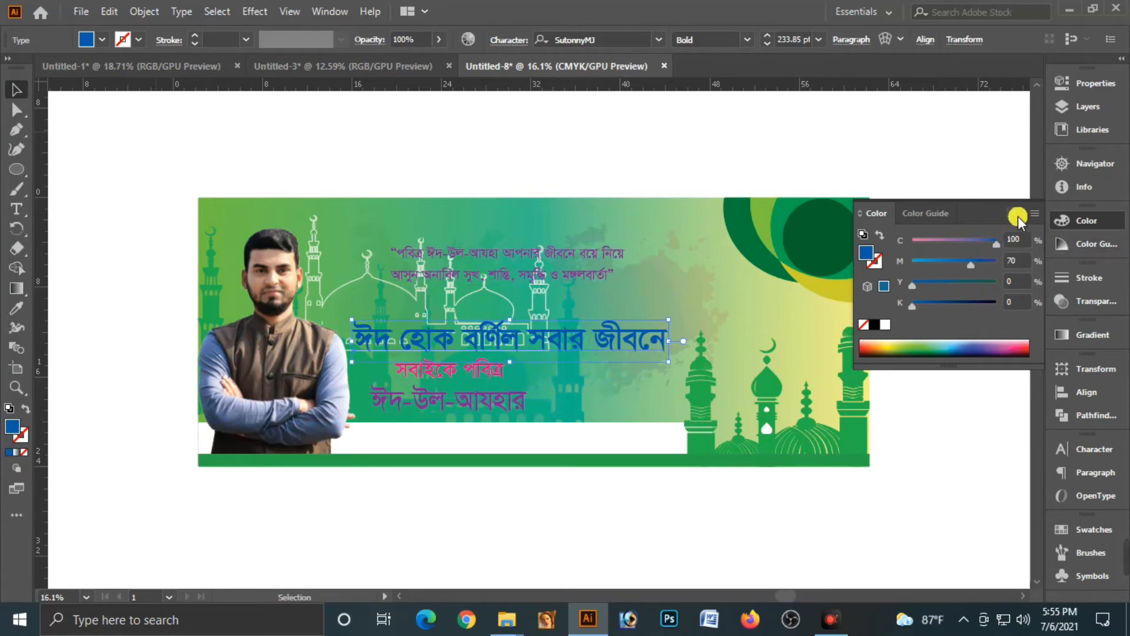
click(969, 217)
drag(348, 168, 469, 400)
drag(737, 453, 607, 290)
click(370, 373)
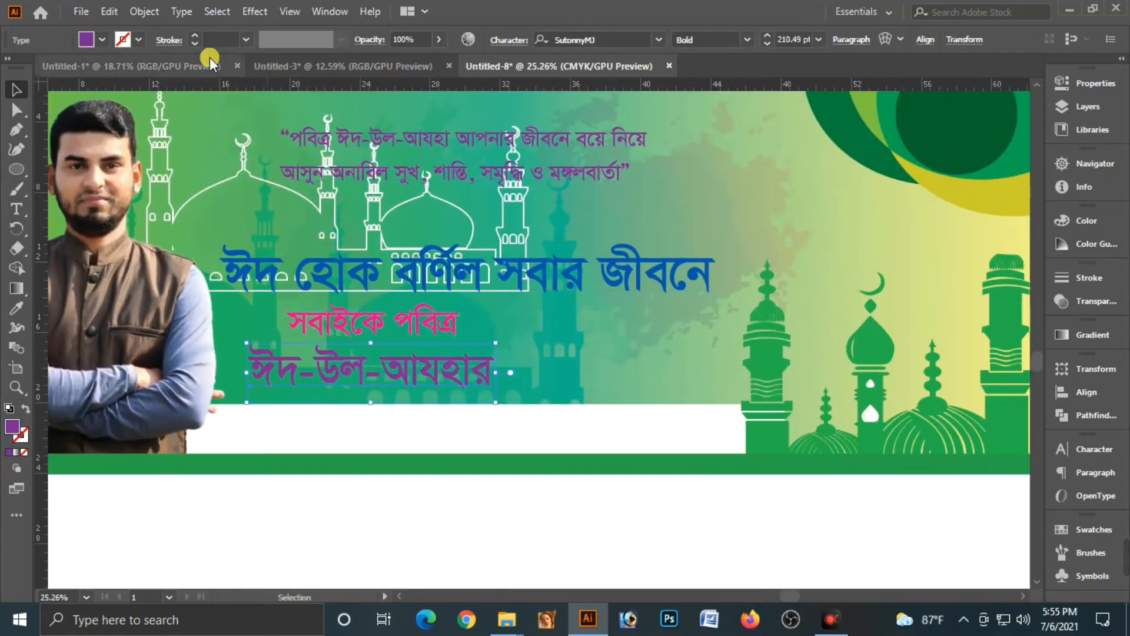
click(116, 13)
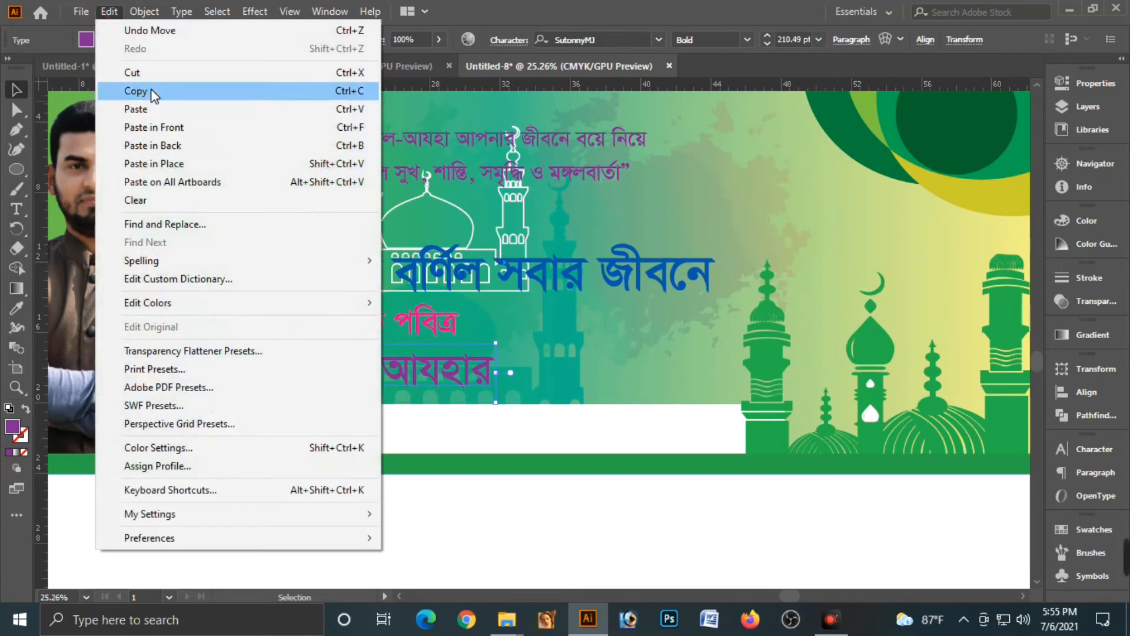
click(151, 94)
click(125, 12)
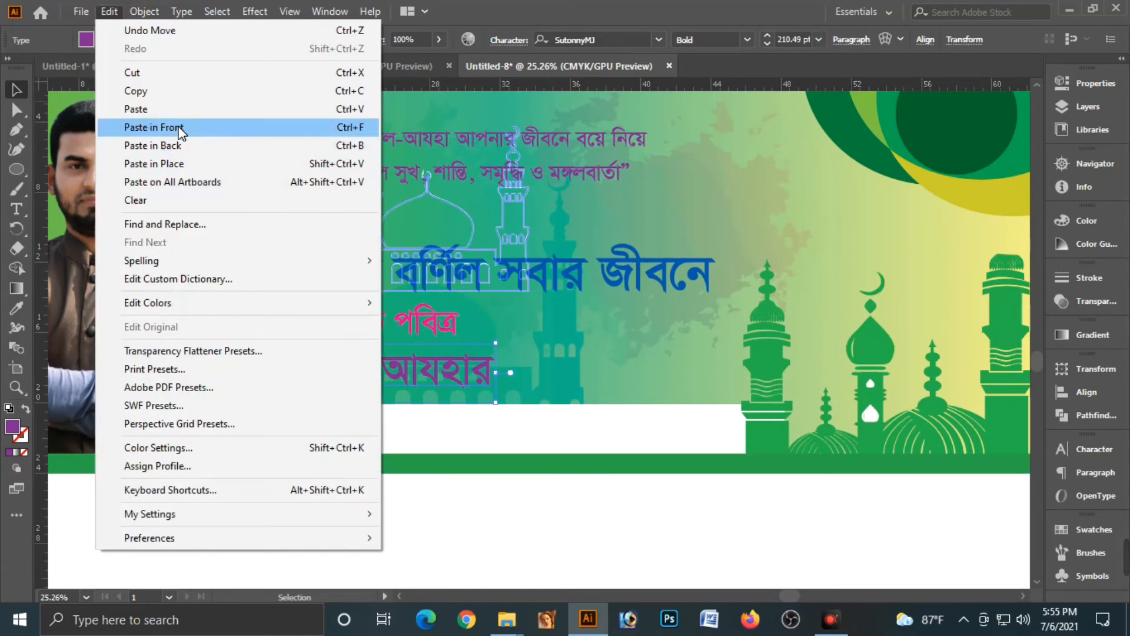
click(176, 126)
key(ctrl+2)
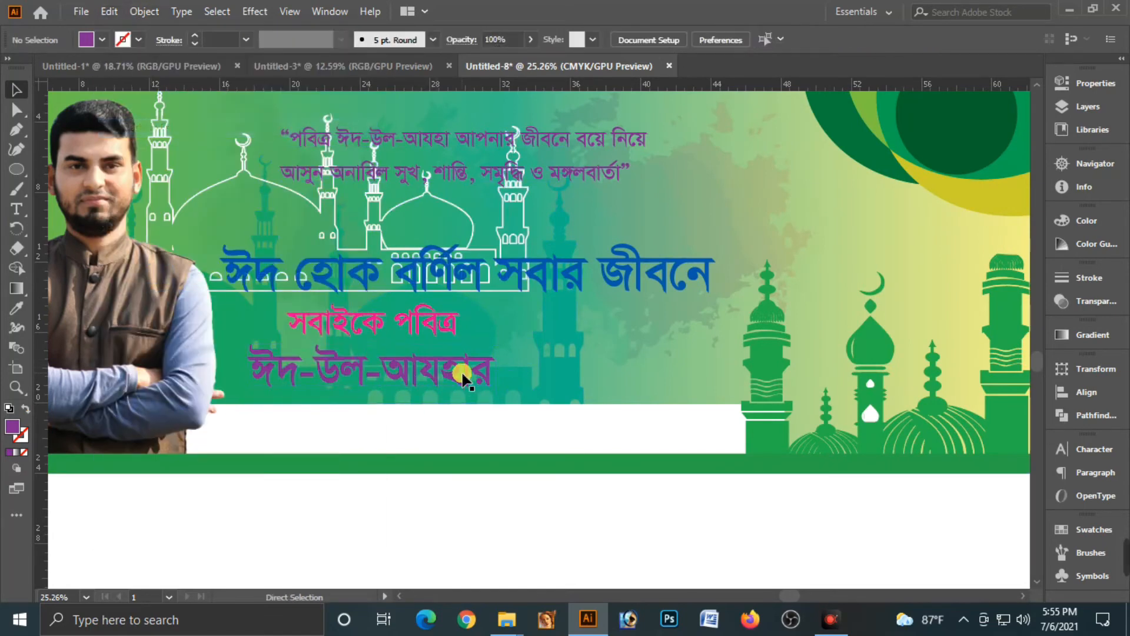
click(464, 373)
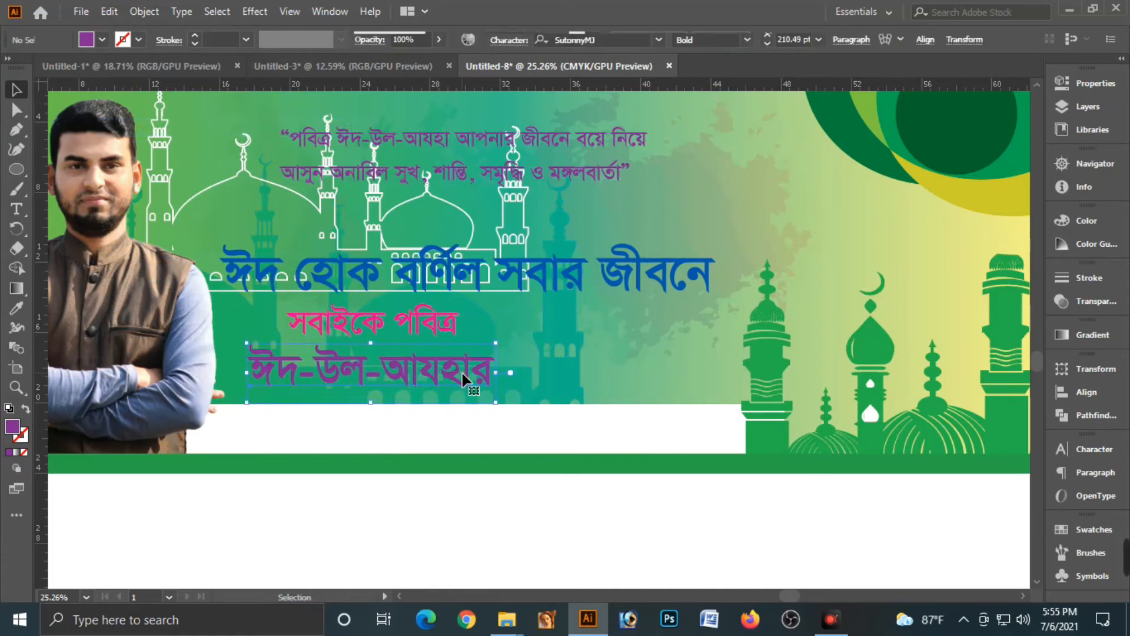
Give the original "ঈদ-উল-আযহার" text beneath its locked copy a 9 pt white stroke with round corner joins.
click(1081, 223)
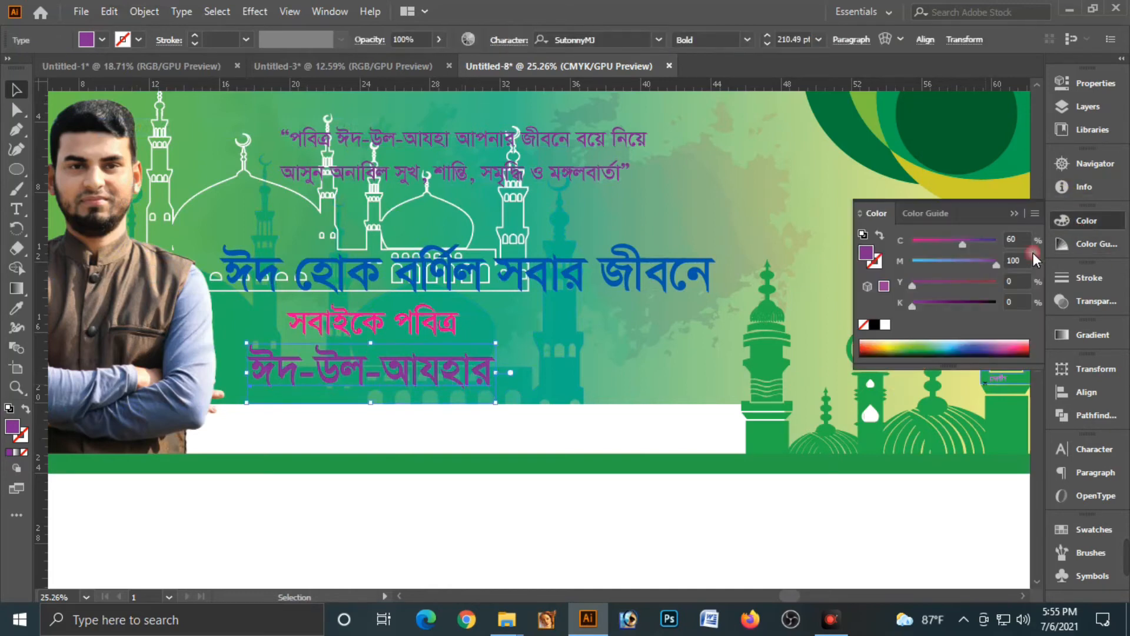
click(1073, 285)
click(971, 295)
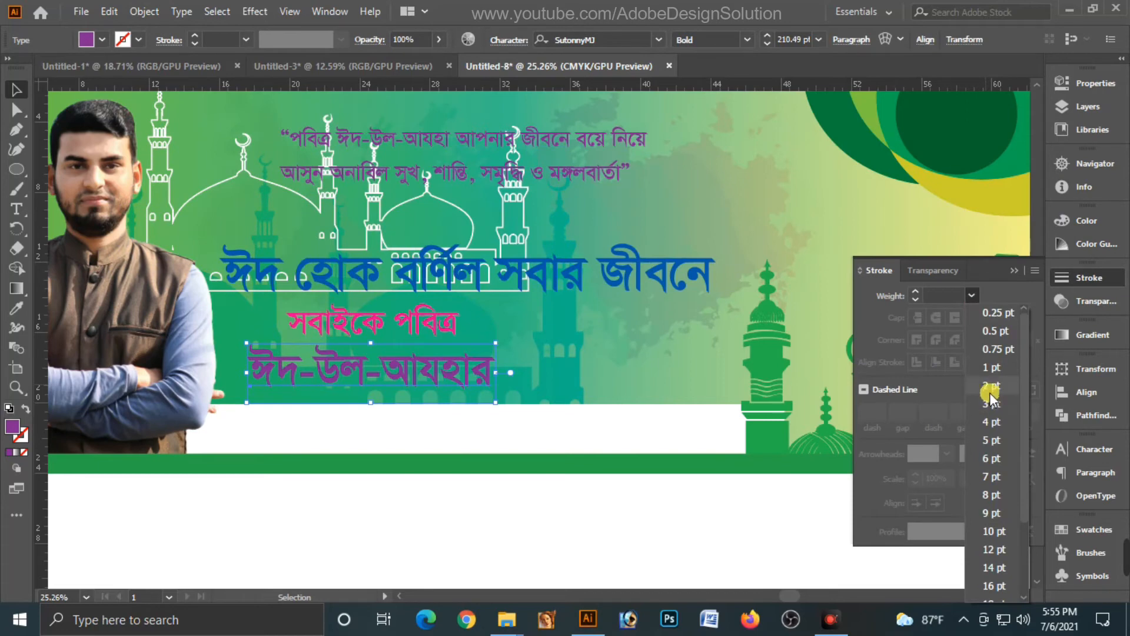
click(991, 515)
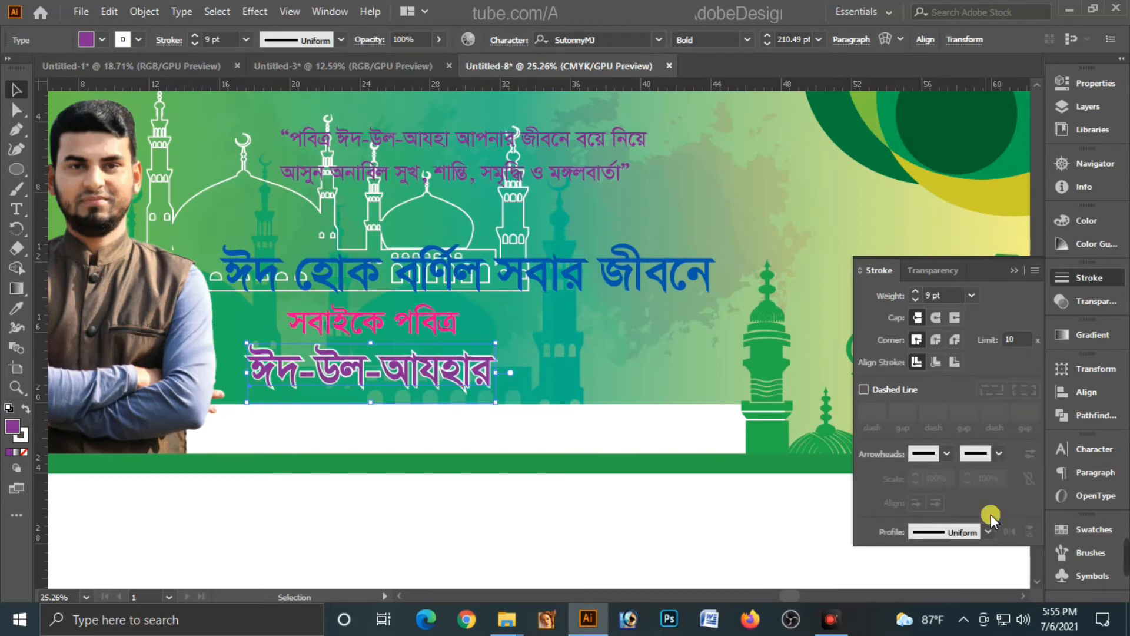
click(935, 340)
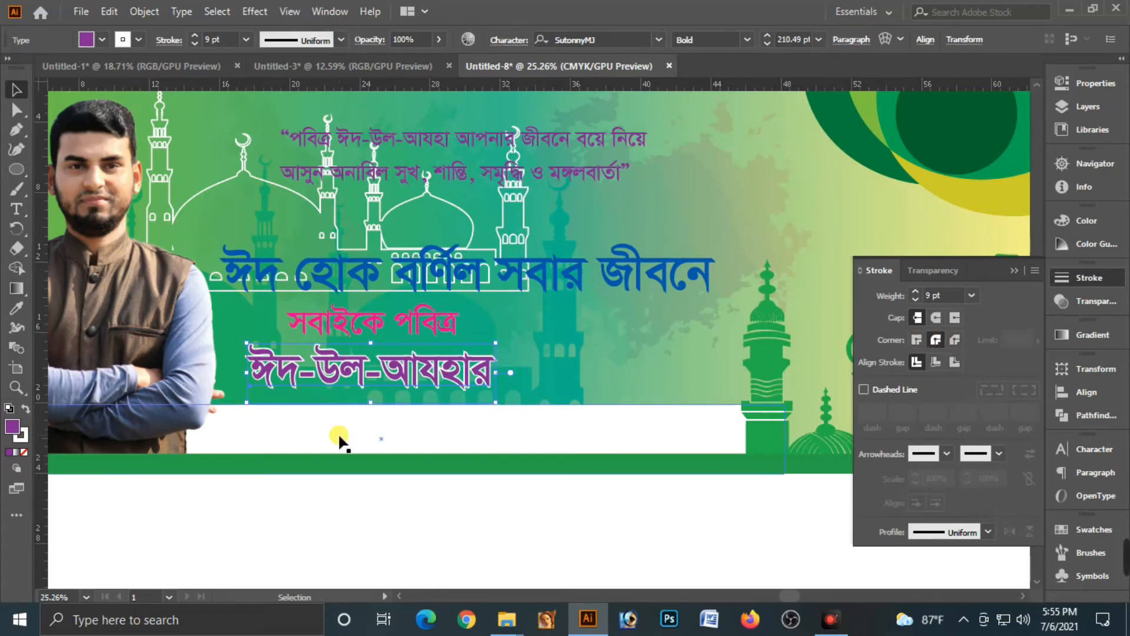
click(454, 540)
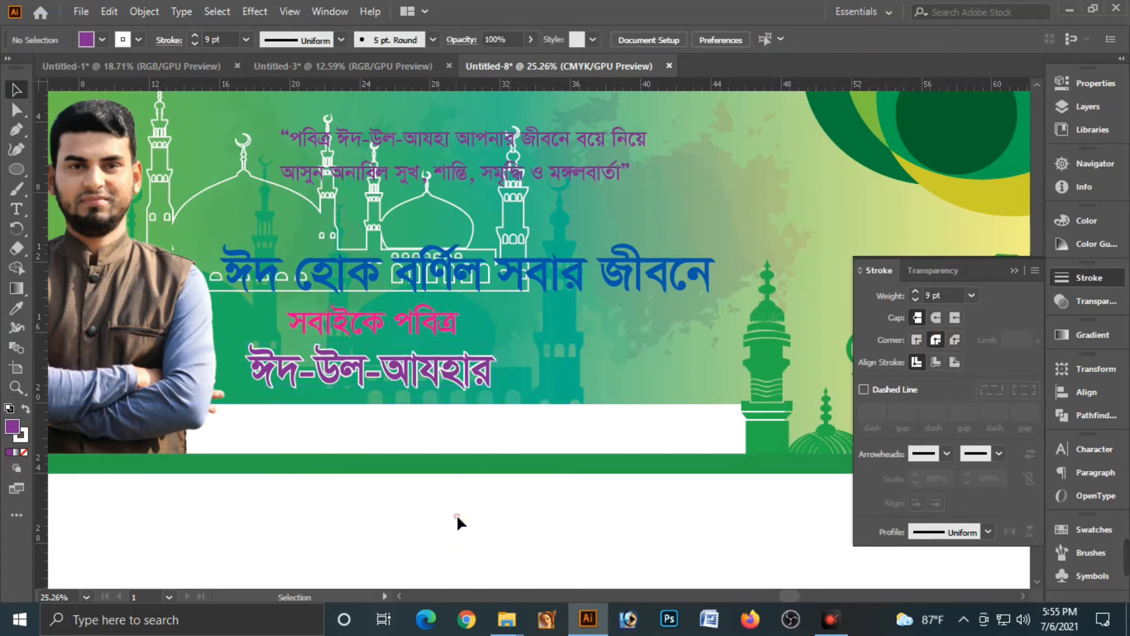
Give "সবাইকে পবিত্র" a 12 pt white stroke with round corner joins beneath a locked front copy.
click(429, 321)
key(a)
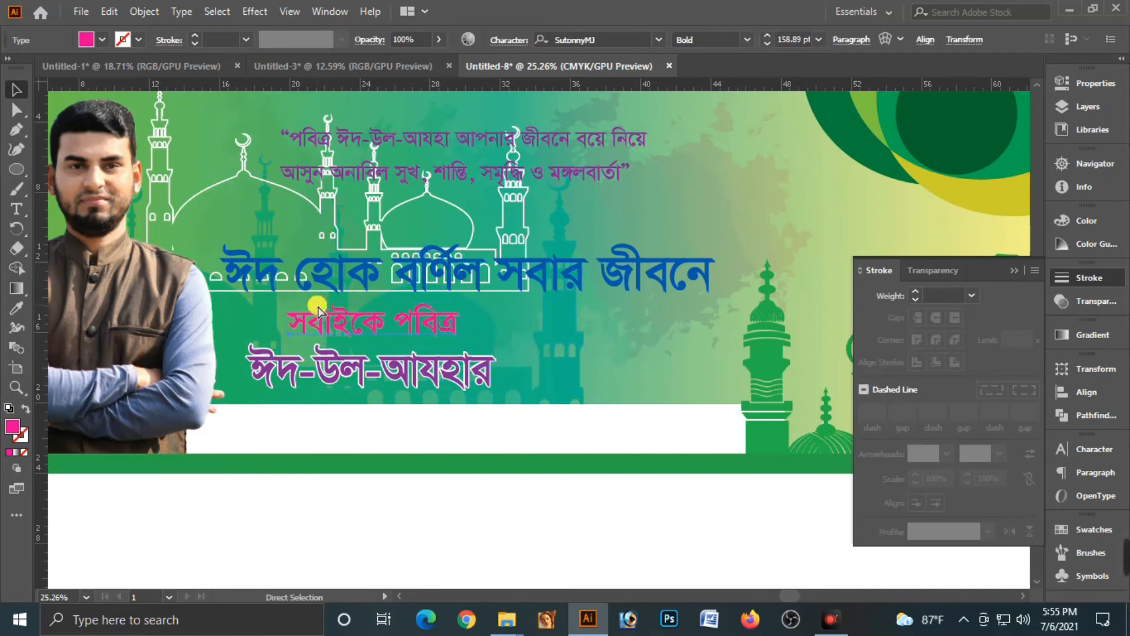
click(318, 315)
key(v)
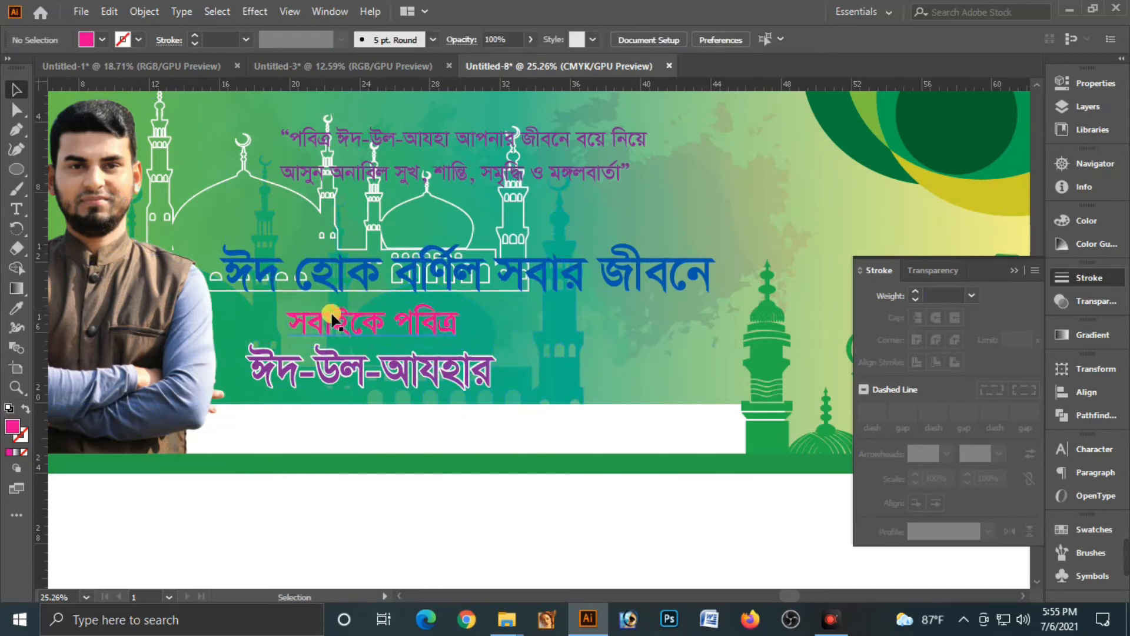
click(327, 318)
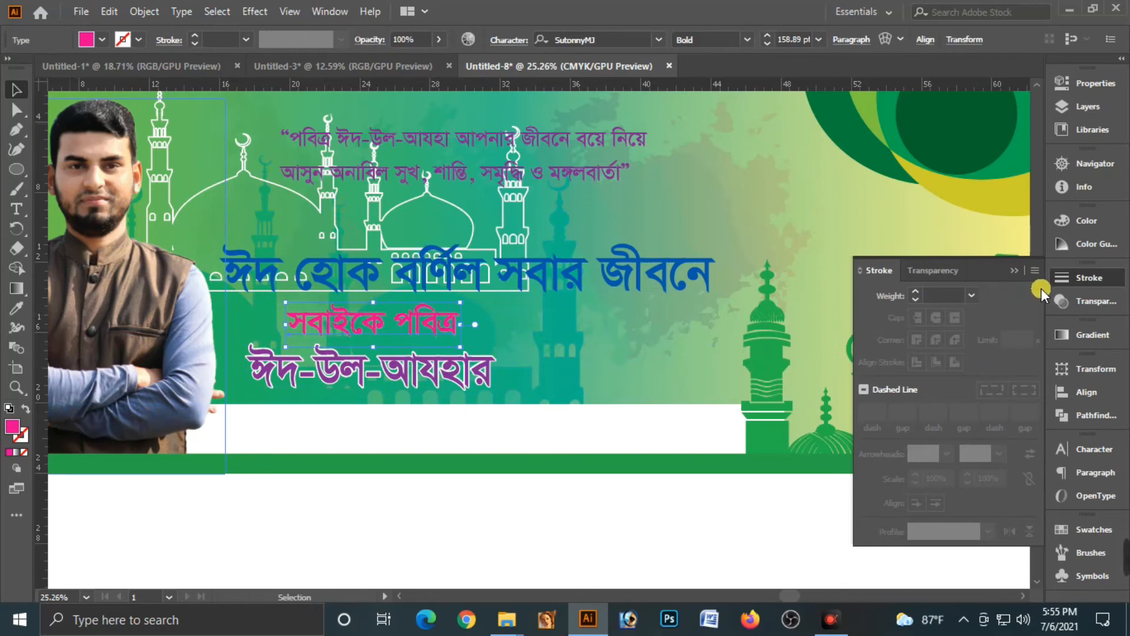
click(971, 296)
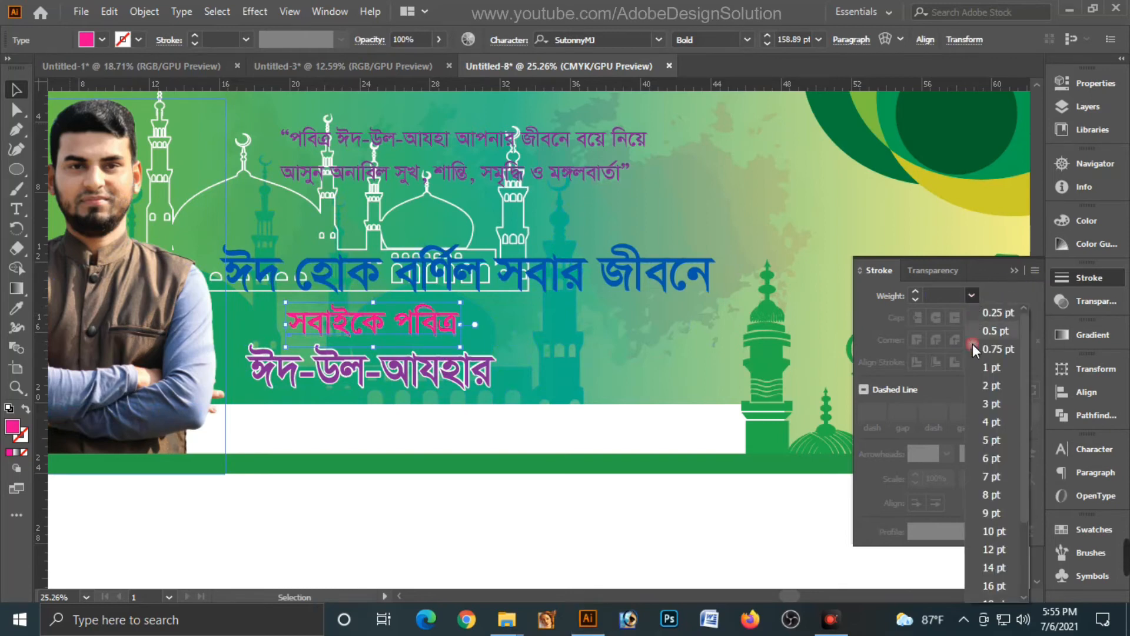
click(987, 462)
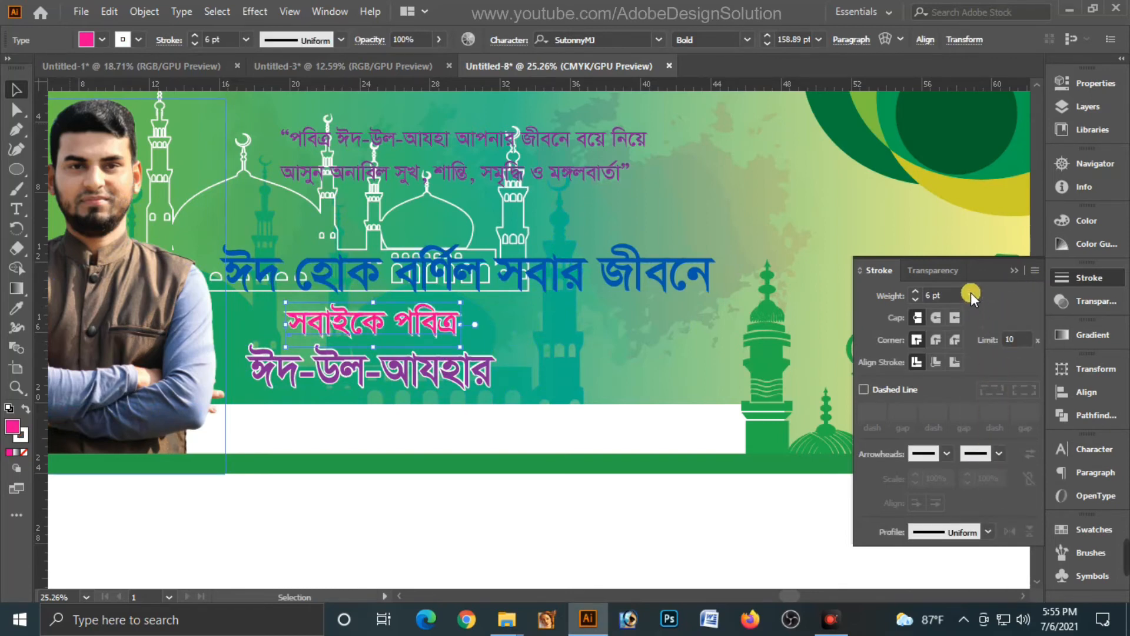
click(971, 296)
click(993, 449)
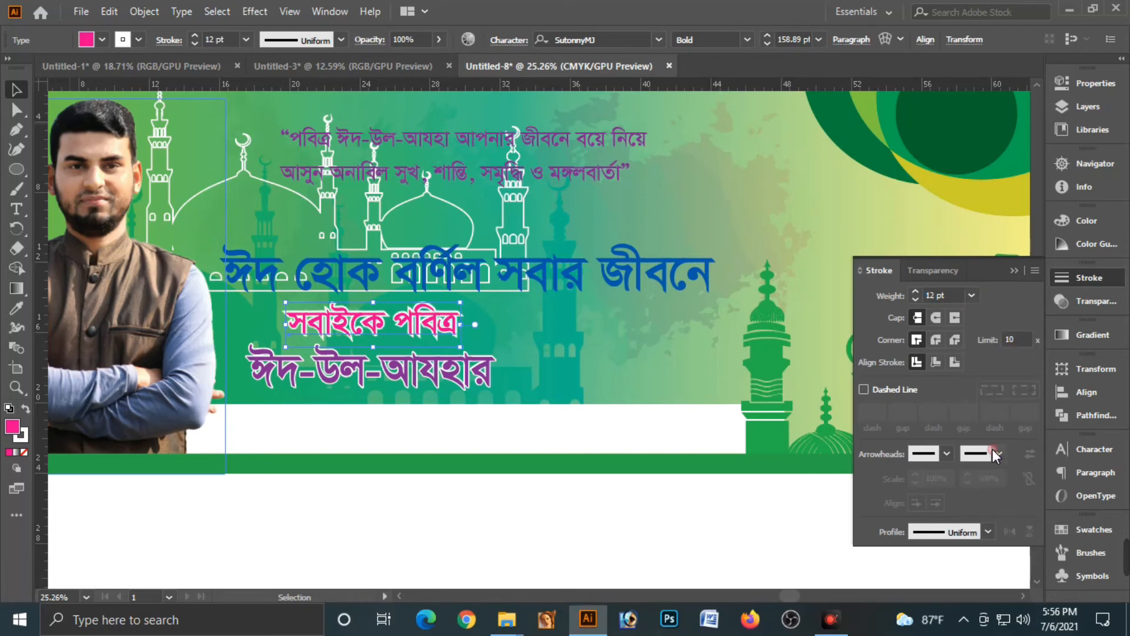
click(935, 339)
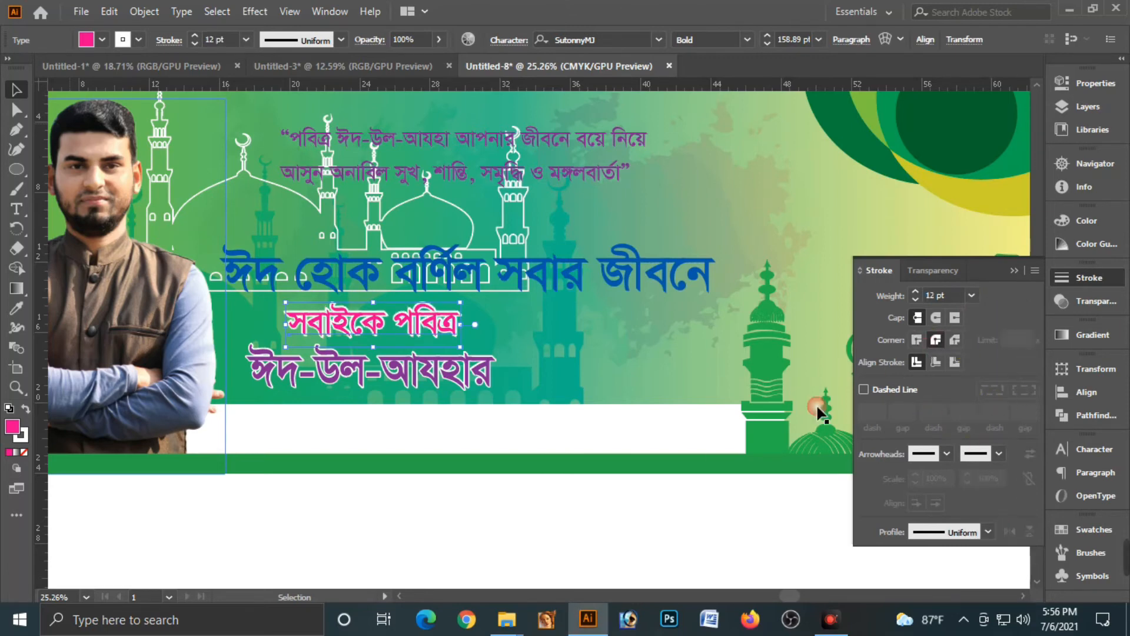
click(450, 496)
Lock a front copy of the blue headline and give the text beneath a 14 pt white stroke with round corner joins.
click(455, 278)
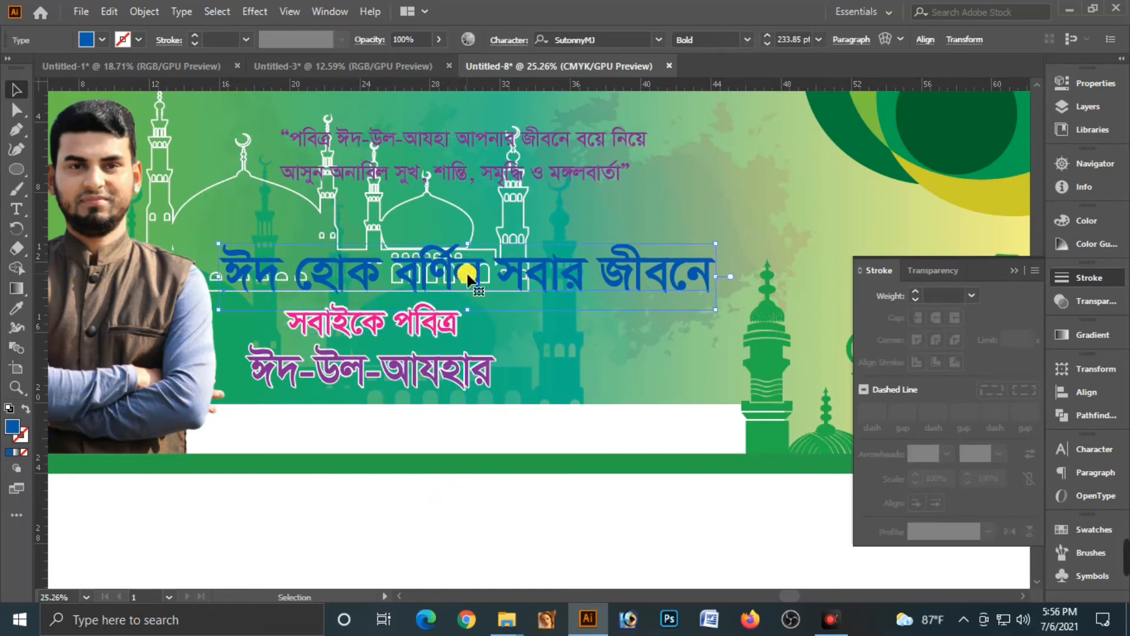
key(ctrl+2)
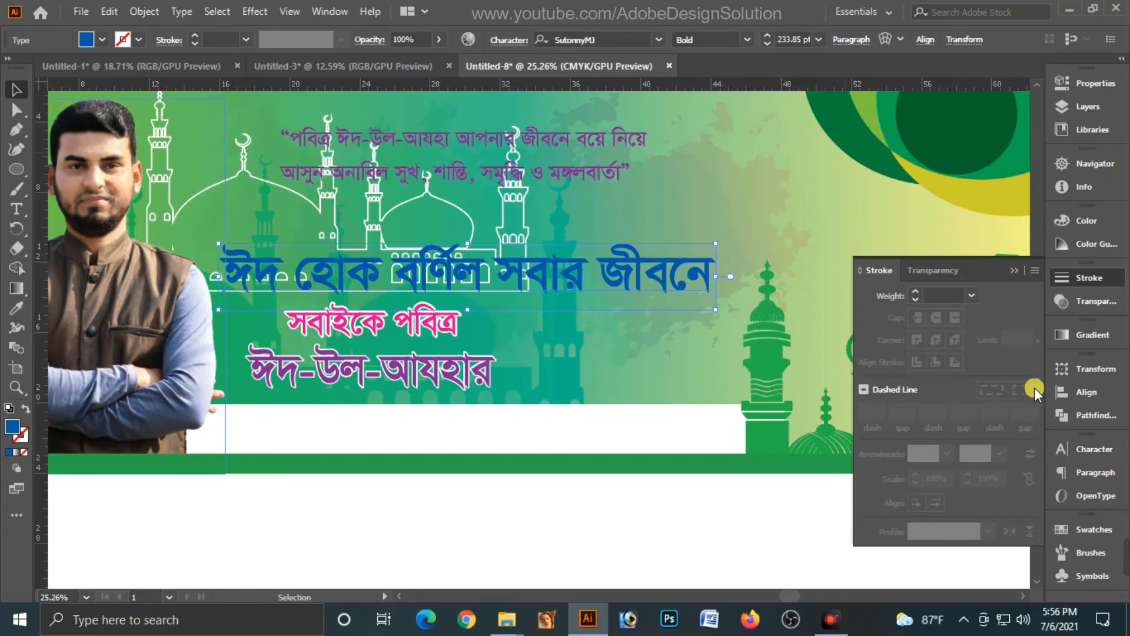
click(972, 299)
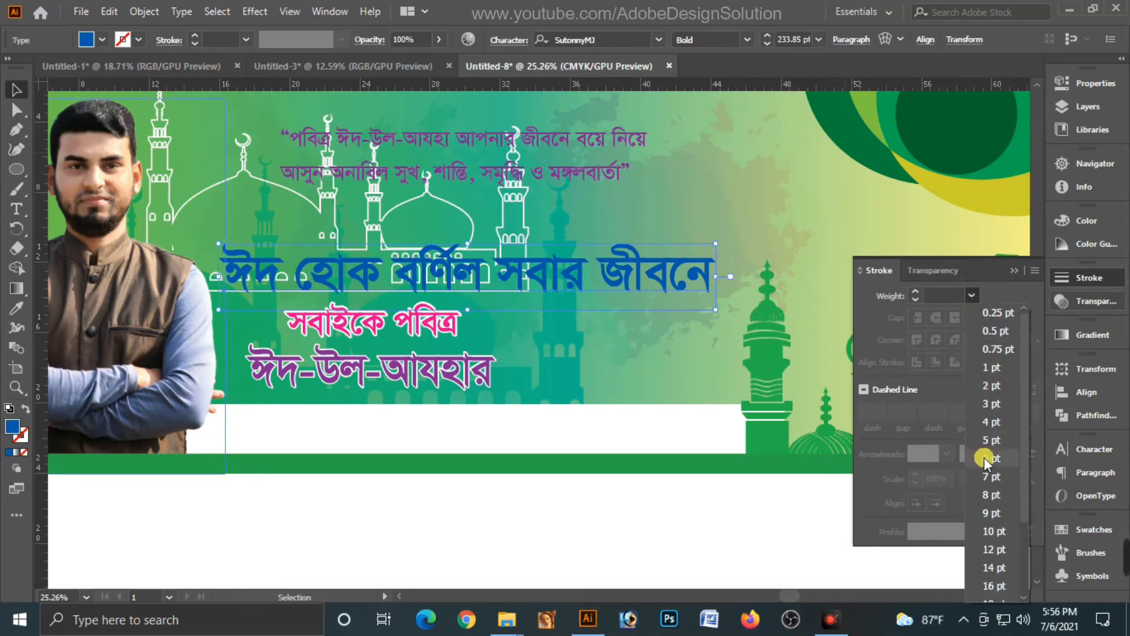
click(989, 566)
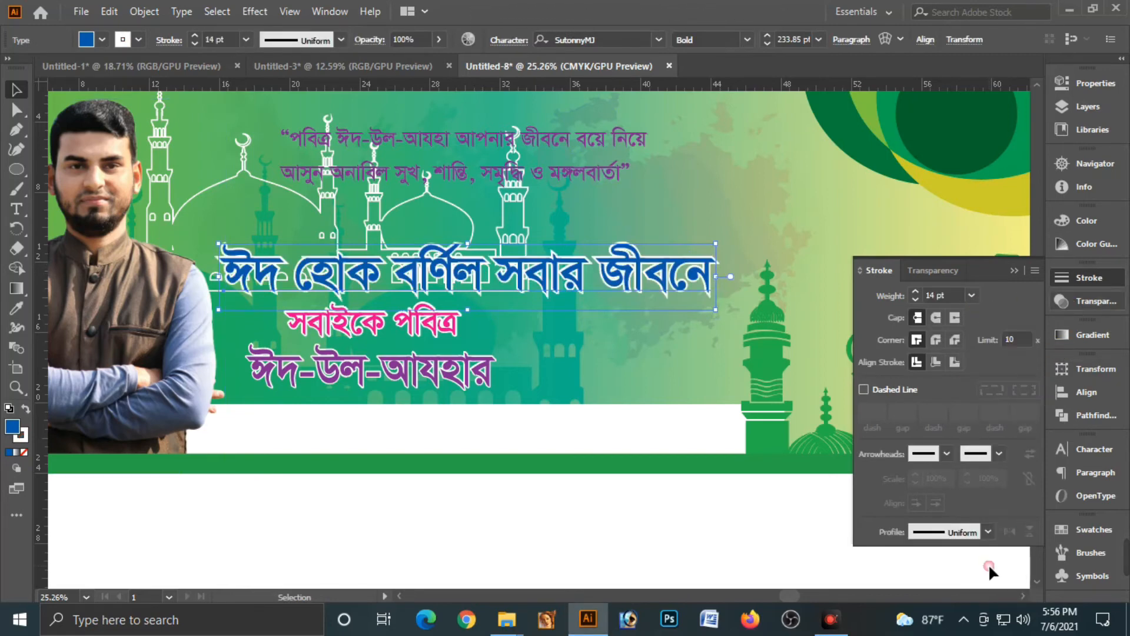
click(935, 341)
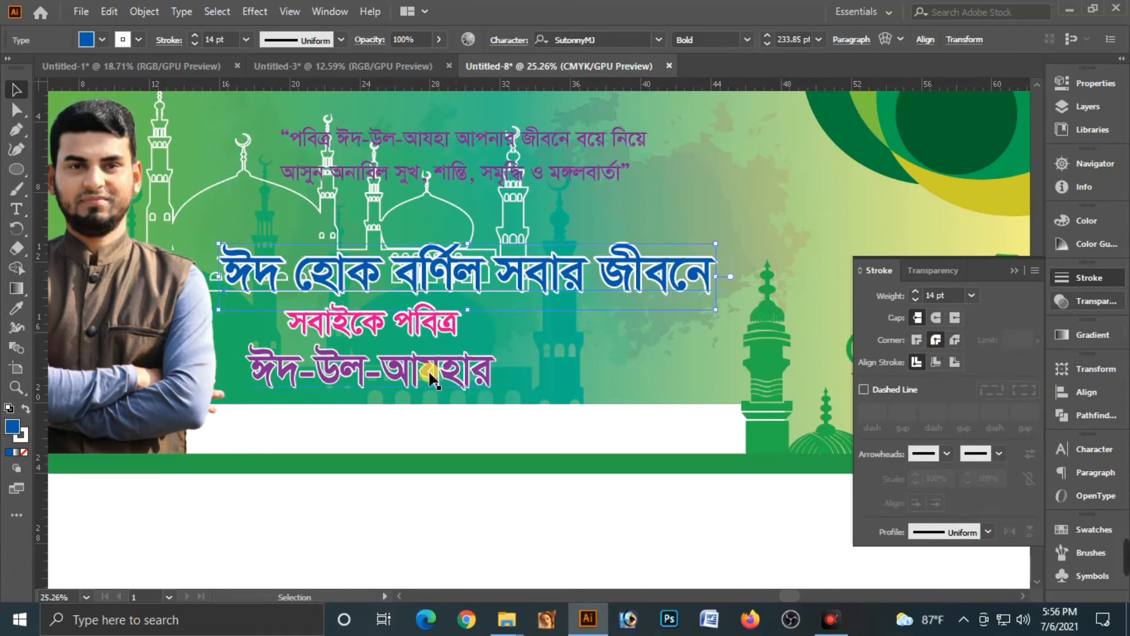
key(ctrl+2)
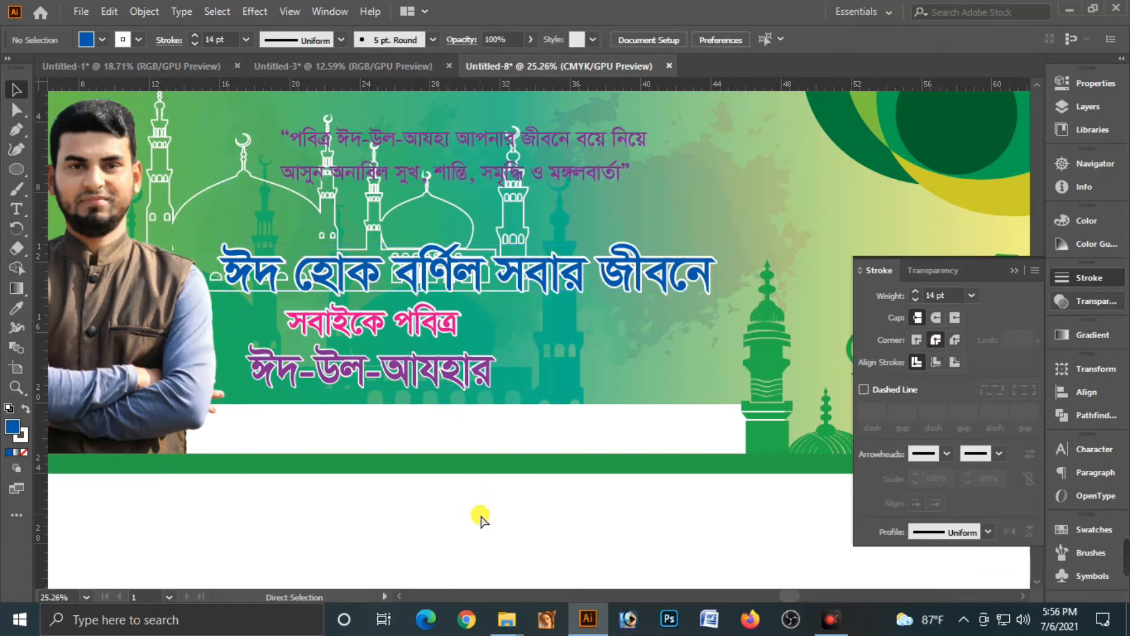
Unlock all objects and lower the opacity of the white outline mosque group behind the texts.
key(ctrl+alt+2)
click(497, 558)
key(ctrl+minus)
key(ctrl+minus)
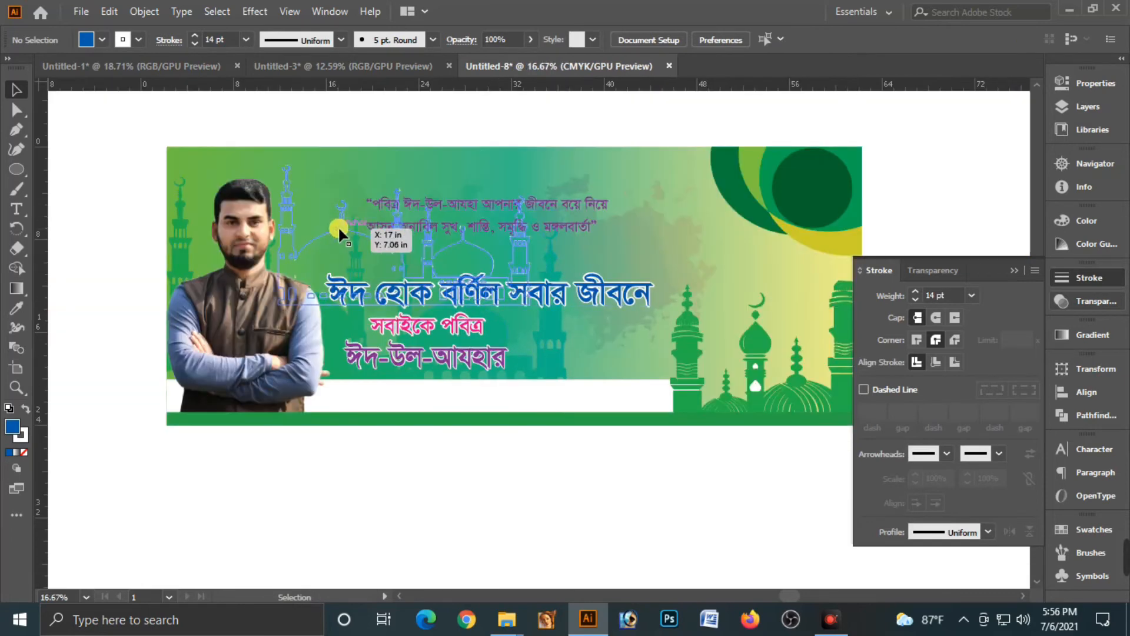
click(338, 223)
click(291, 201)
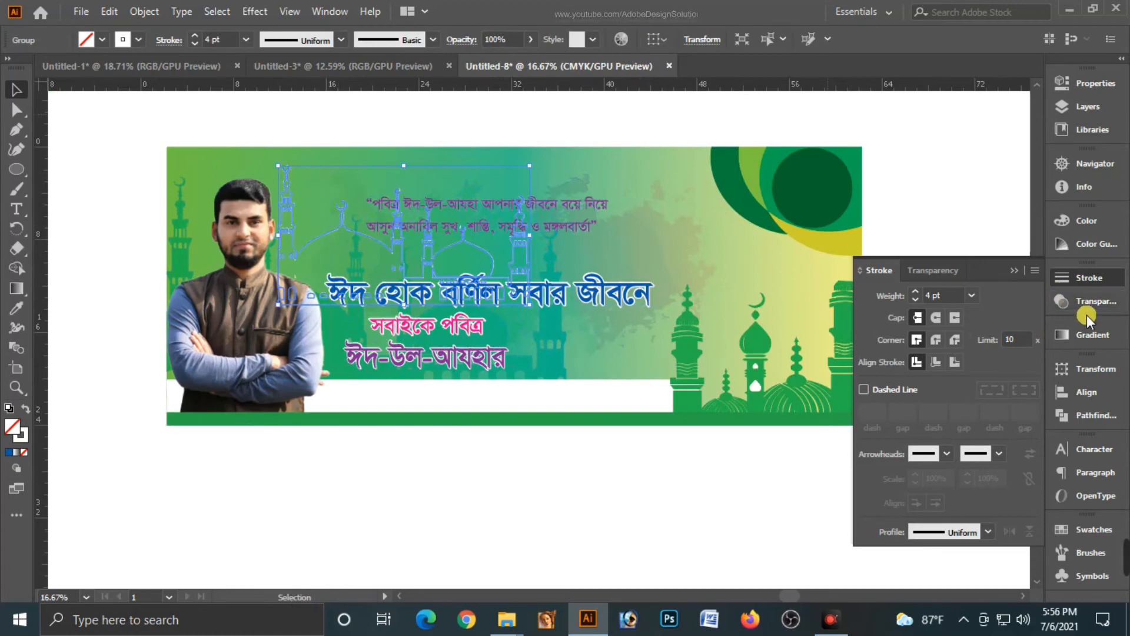
click(1075, 305)
drag(1000, 299, 930, 298)
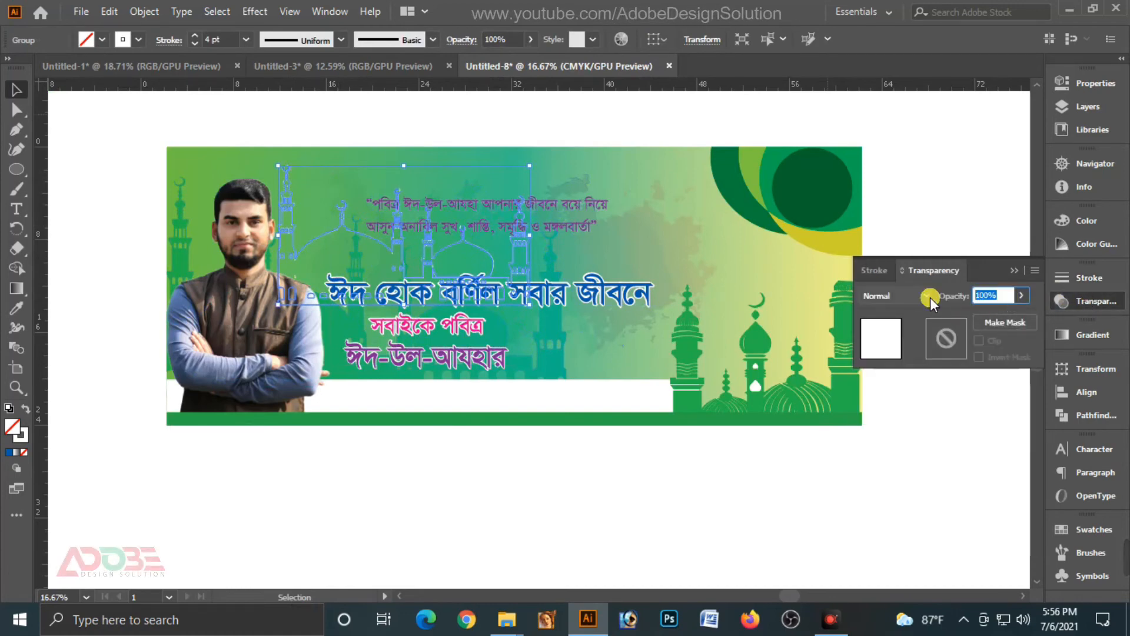
click(409, 441)
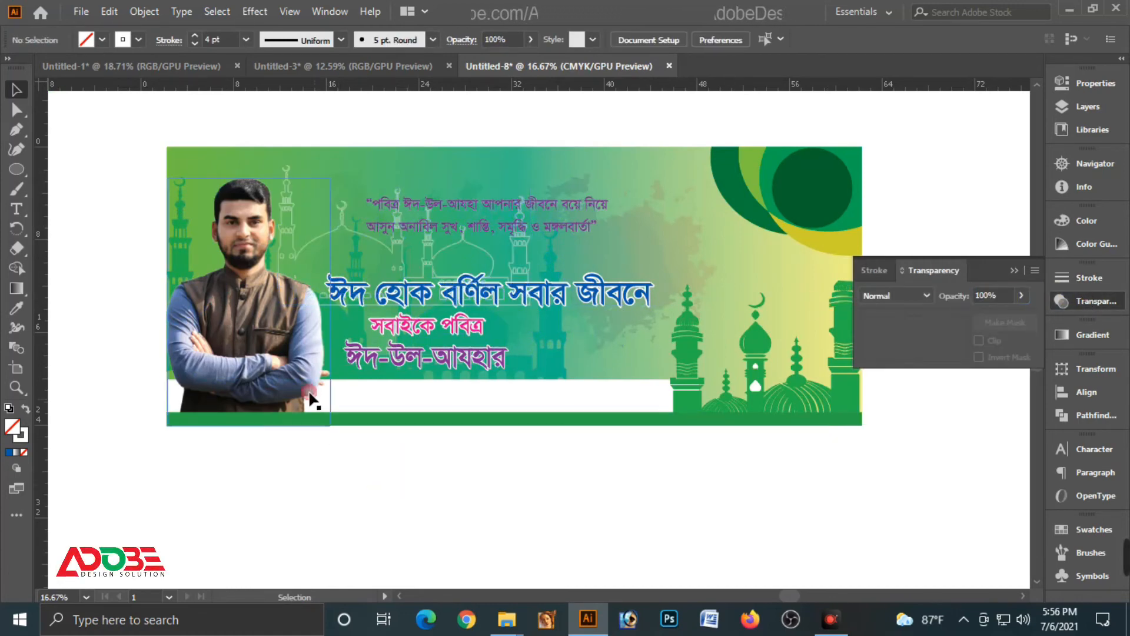
Give the purple two-line quotation a 9 pt white stroke with round corner joins beneath a locked front copy.
key(space)
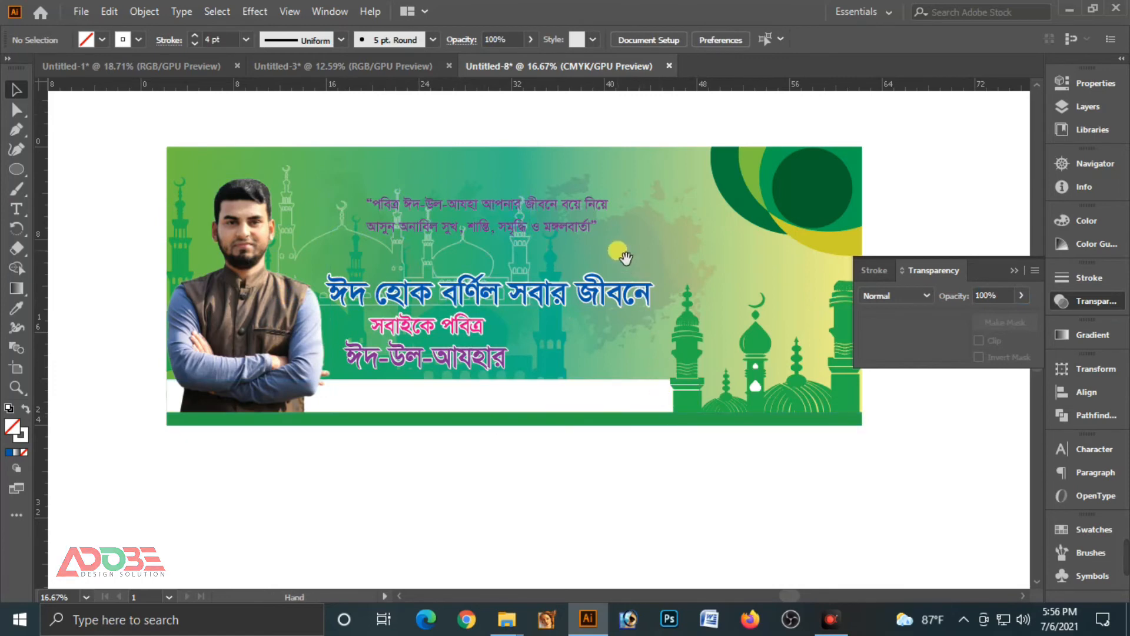
drag(626, 258, 612, 335)
click(540, 313)
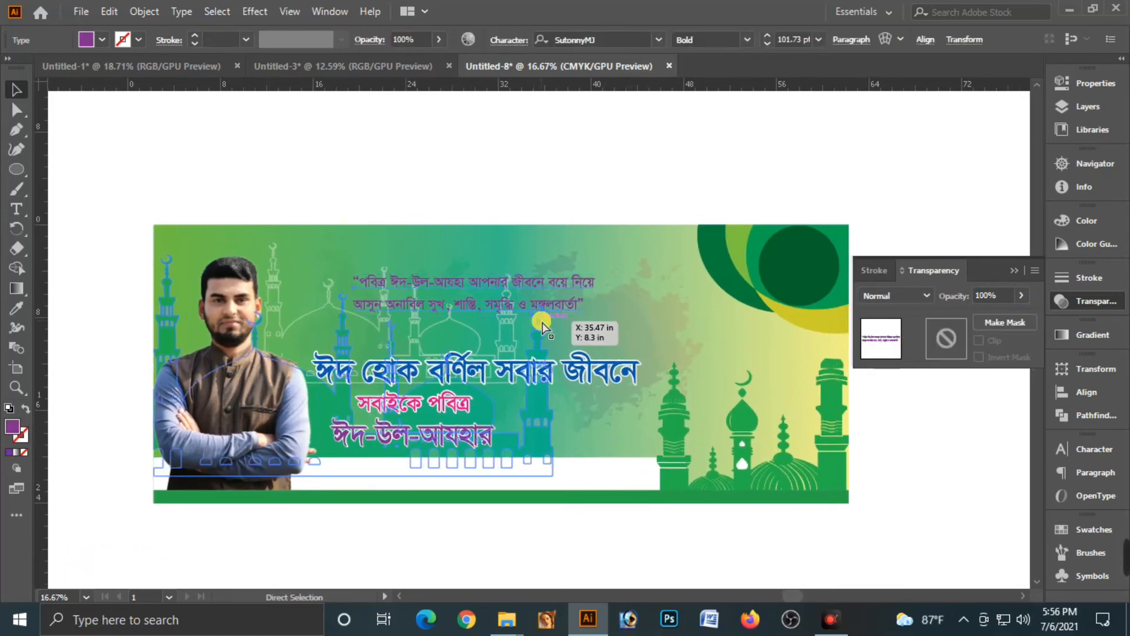
key(ctrl+shift+a)
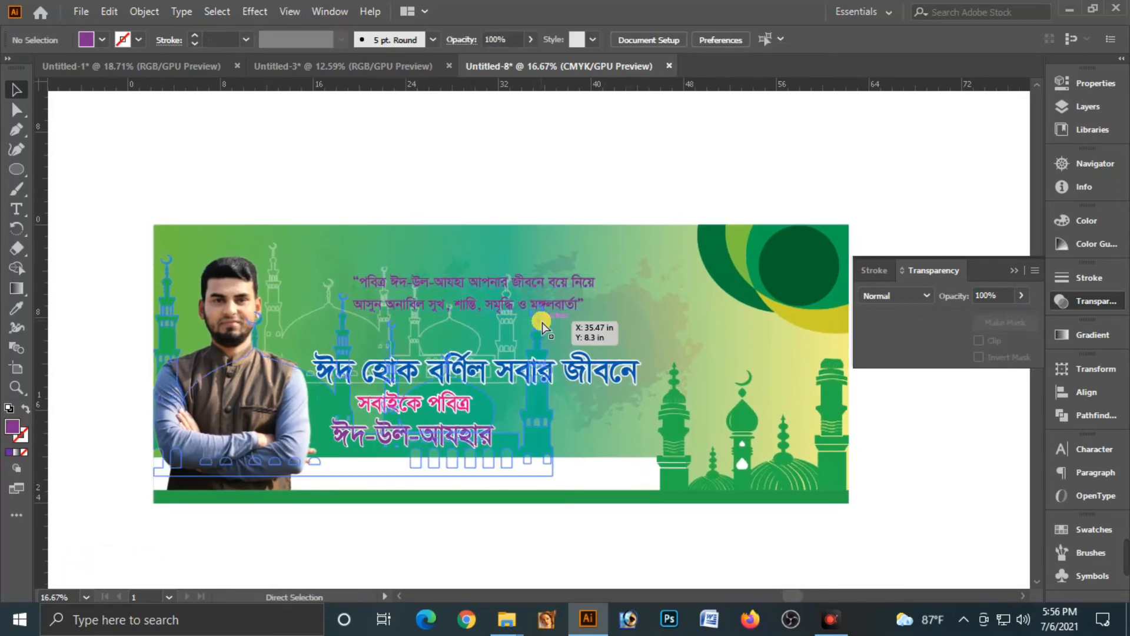
click(564, 303)
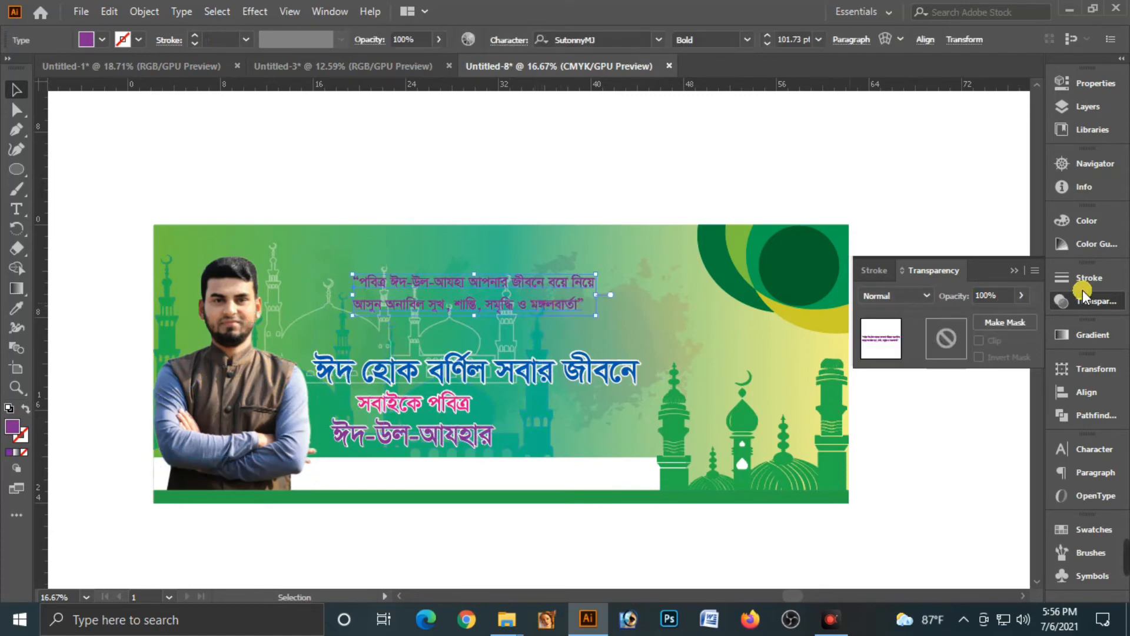
click(1064, 281)
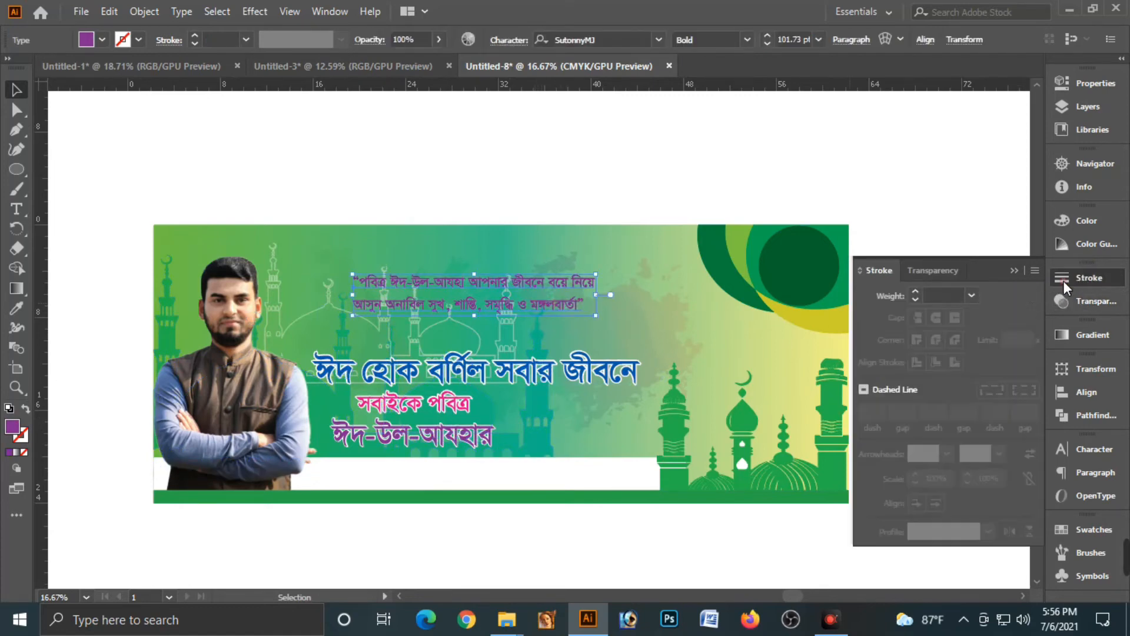
click(973, 295)
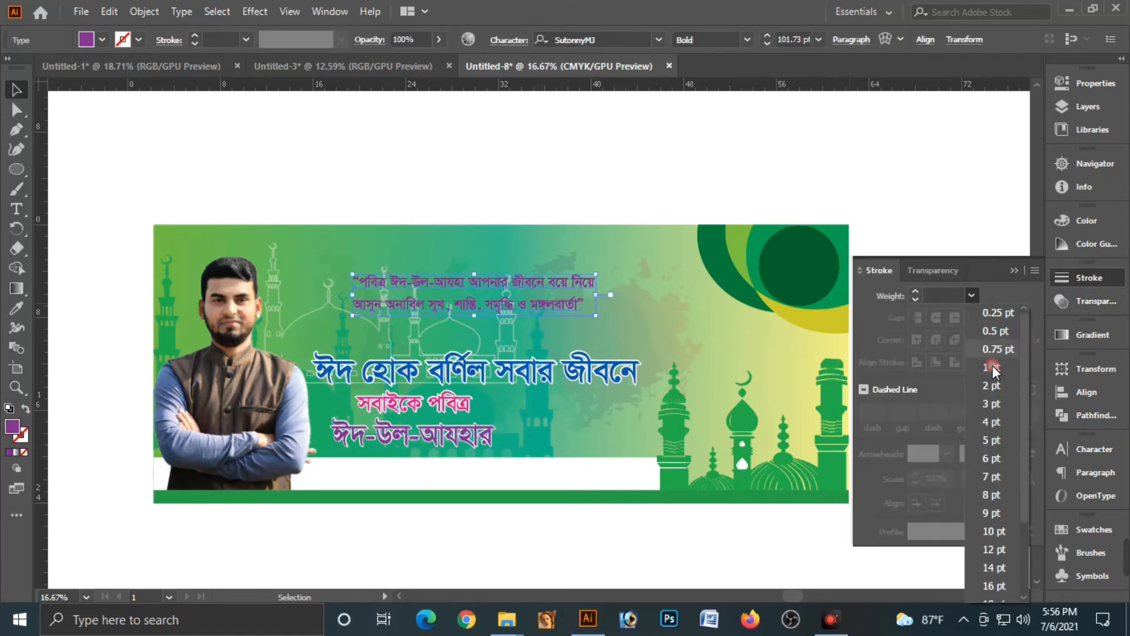
click(992, 513)
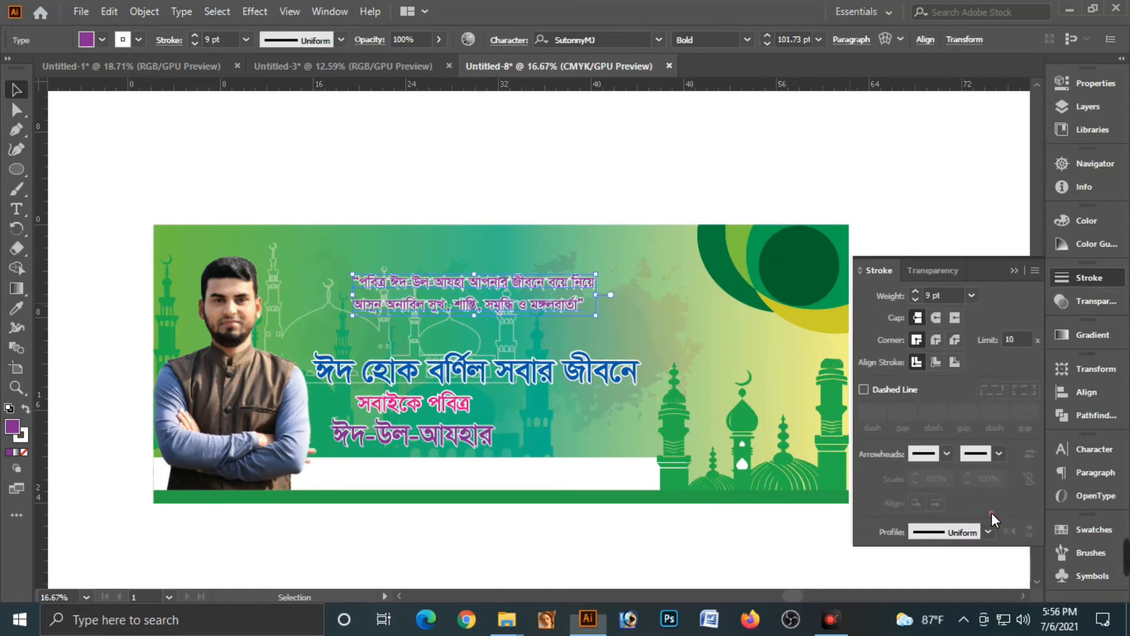
click(938, 340)
click(405, 185)
Move the "শুভেচ্ছা" and "ঈদ মোবারক" lettering from the Untitled-1 document into the Untitled-8 banner.
key(a)
click(162, 253)
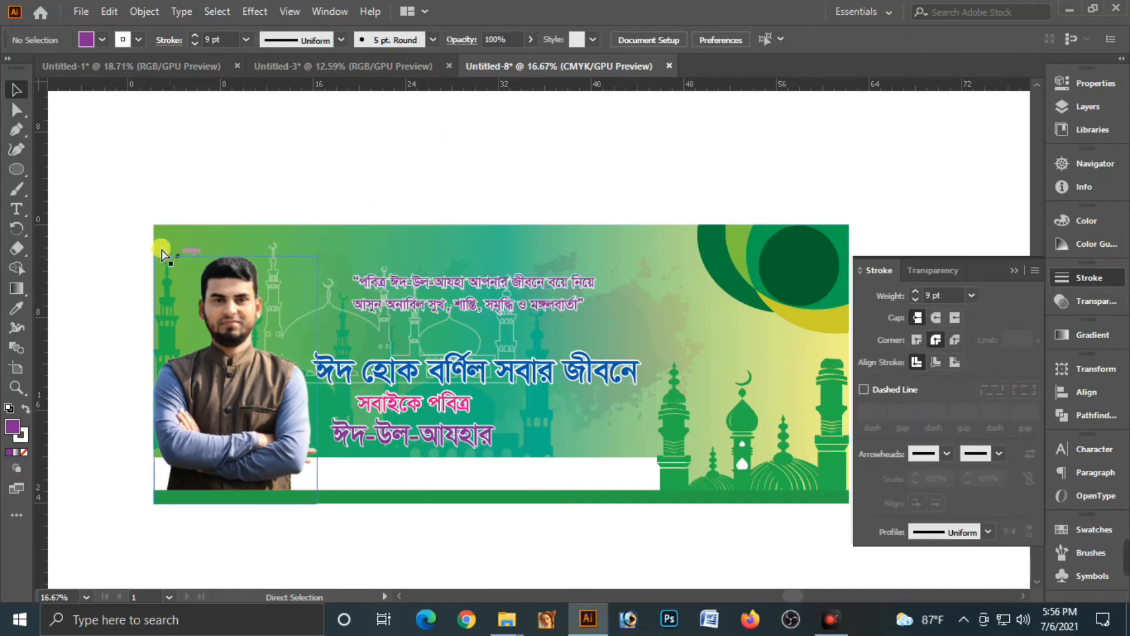
drag(144, 171, 205, 212)
mouse_move(596, 309)
mouse_down()
mouse_move(505, 243)
mouse_move(571, 237)
mouse_move(557, 223)
mouse_up()
click(1013, 275)
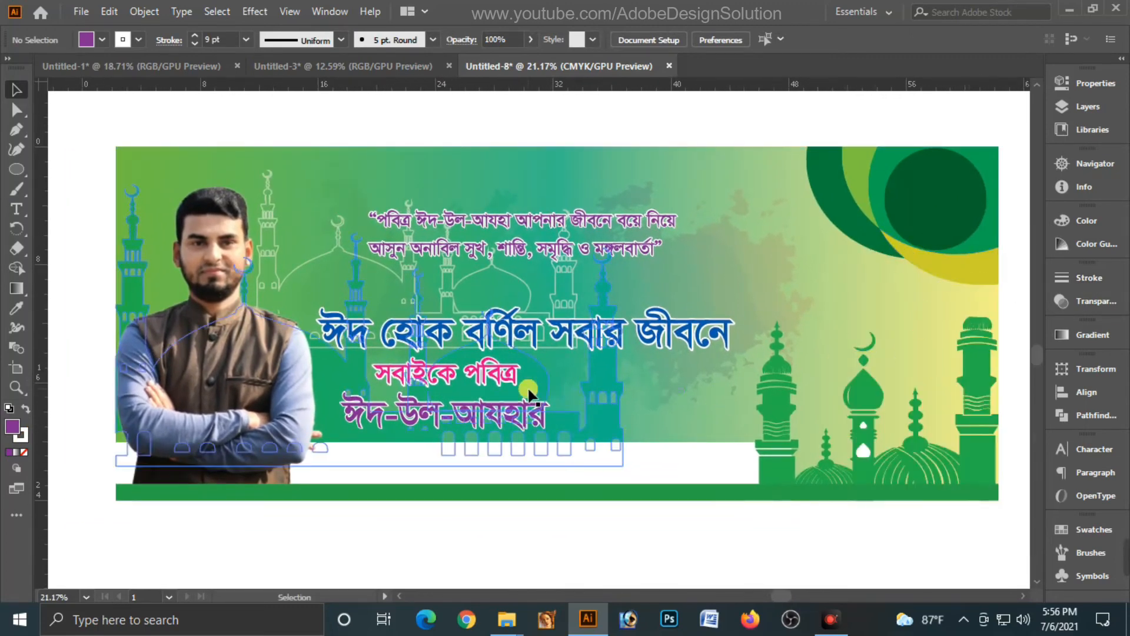
click(187, 70)
click(494, 449)
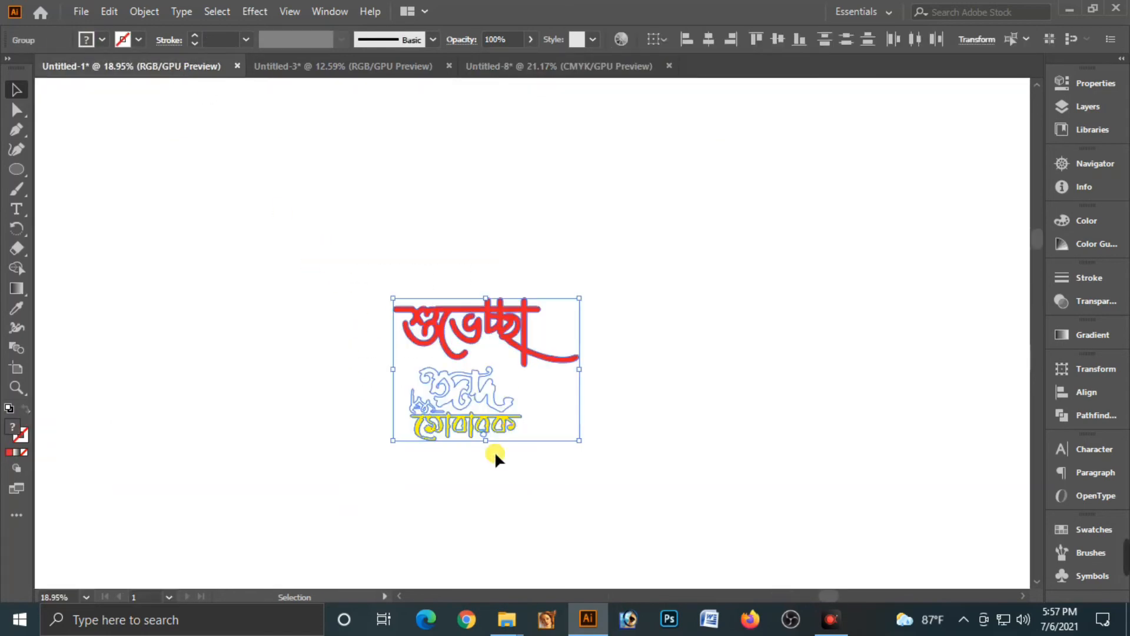
key(Delete)
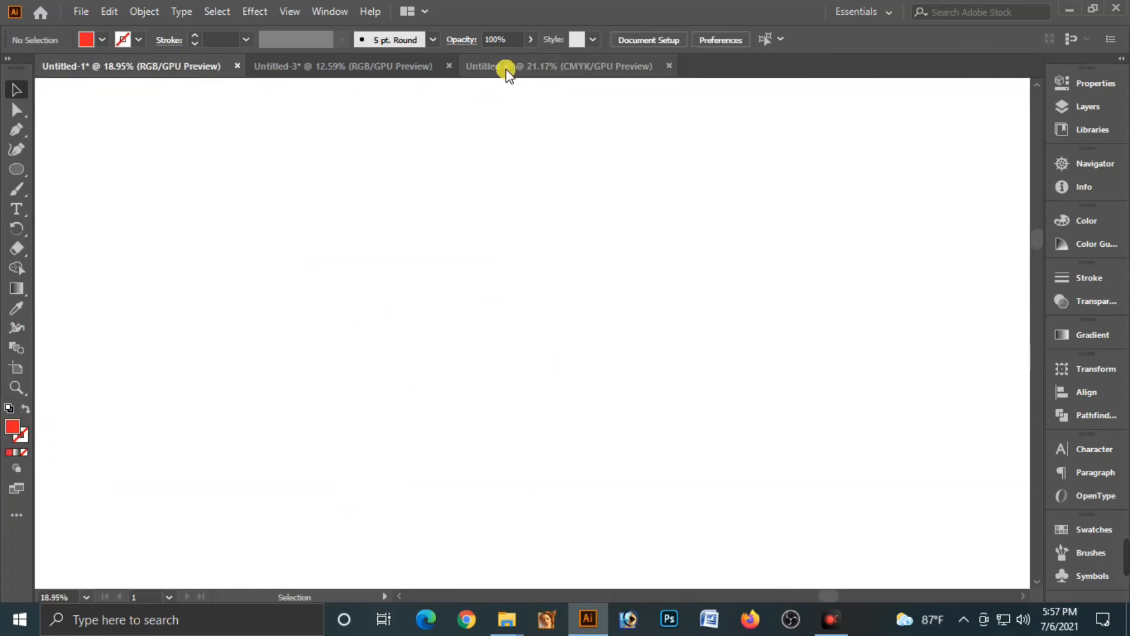
click(505, 66)
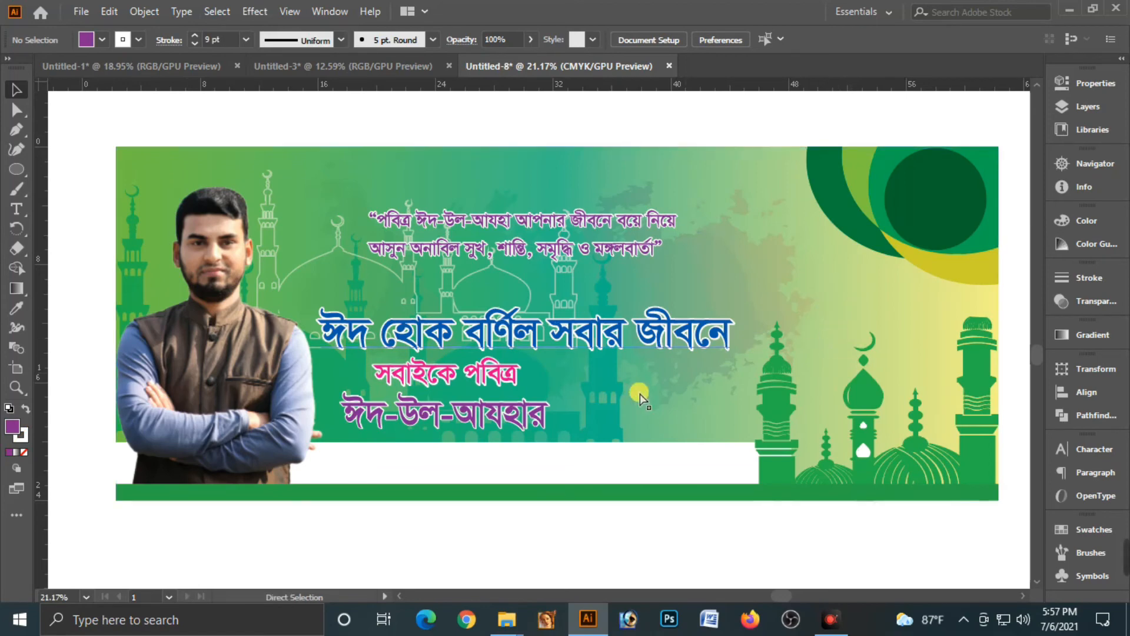
key(ctrl+v)
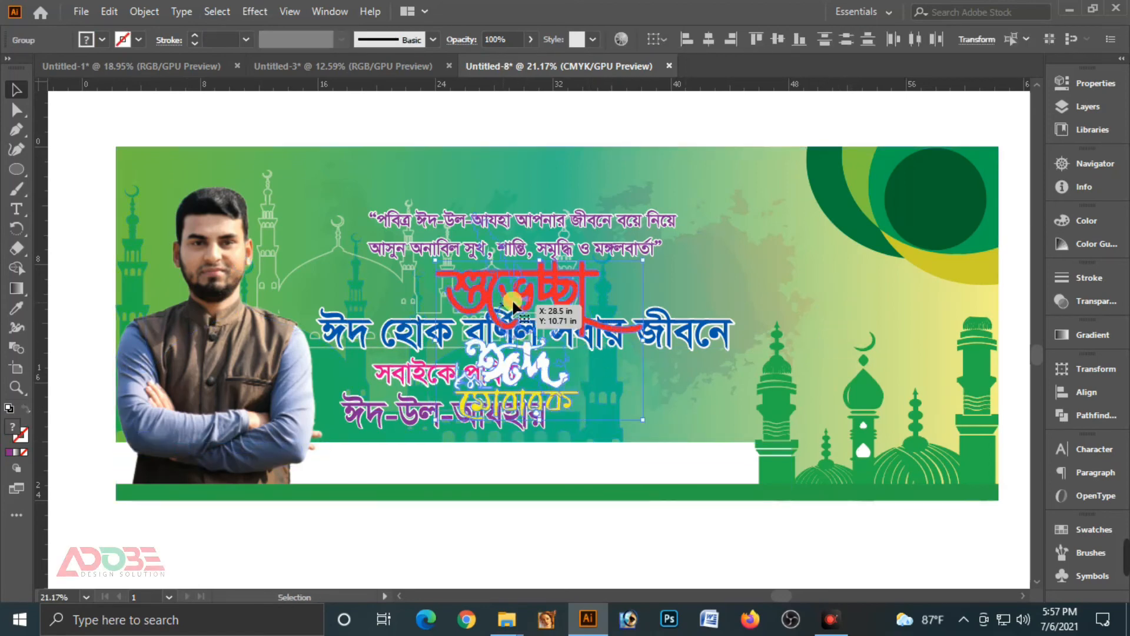
Separate the two pasted letterings, moving "শুভেচ্ছা" beneath the blue headline and "ঈদ মোবারক" above the banner beside the corner circles.
drag(510, 302, 635, 384)
click(684, 535)
drag(637, 457, 716, 138)
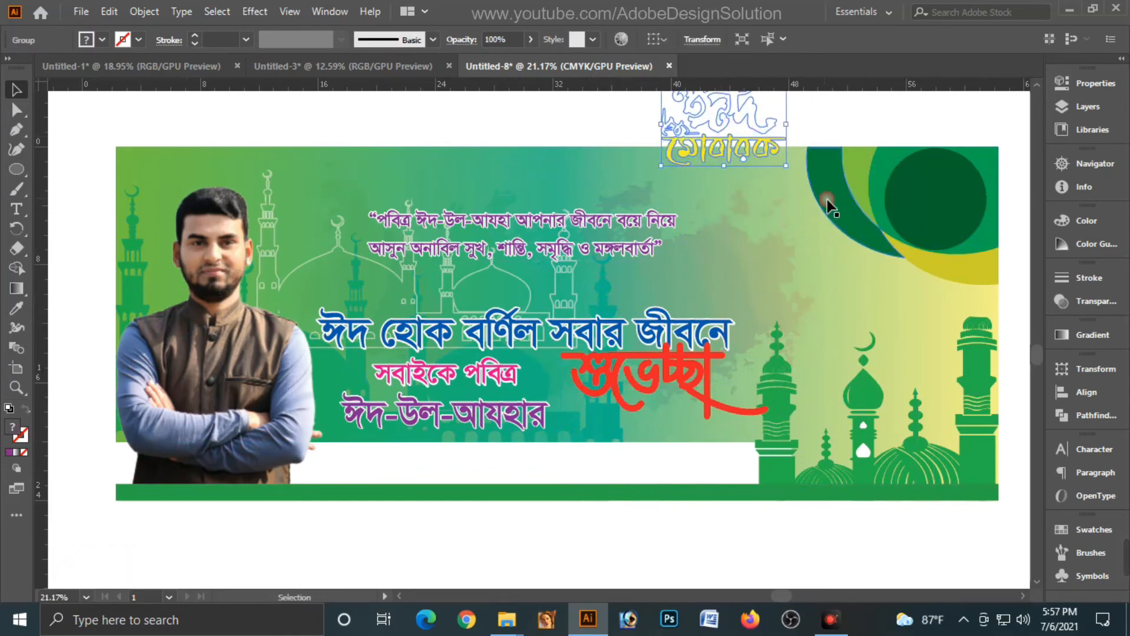
Enlarge the dark green circle and its surrounding curved corner shapes together, and group them.
click(928, 206)
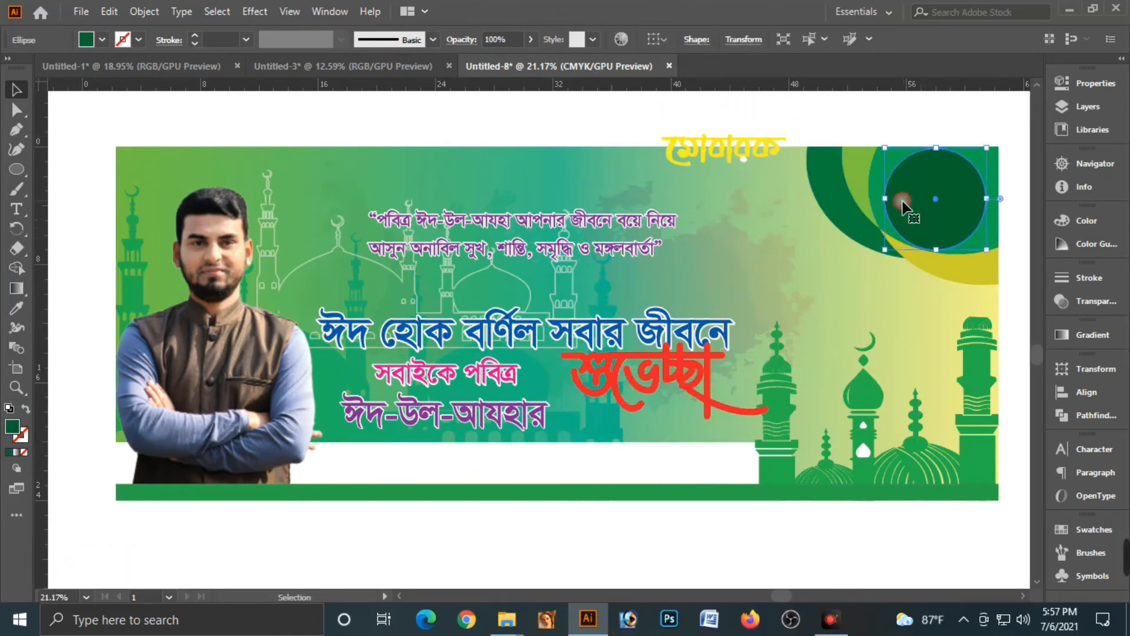
shift+click(866, 177)
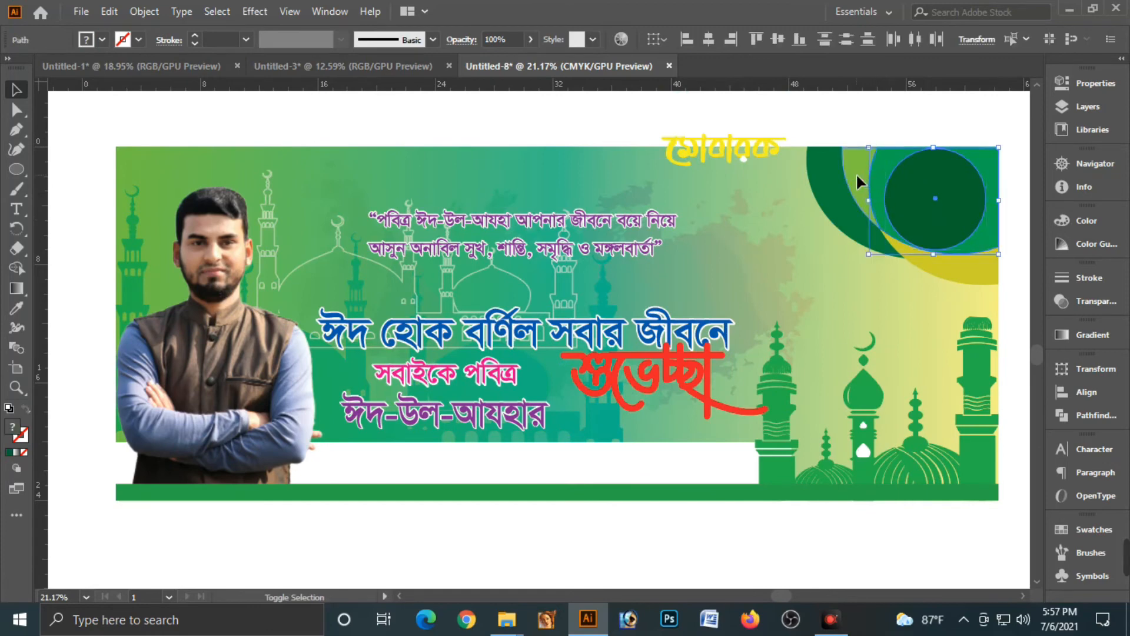
shift+click(933, 263)
drag(999, 285, 1021, 305)
drag(934, 217, 914, 242)
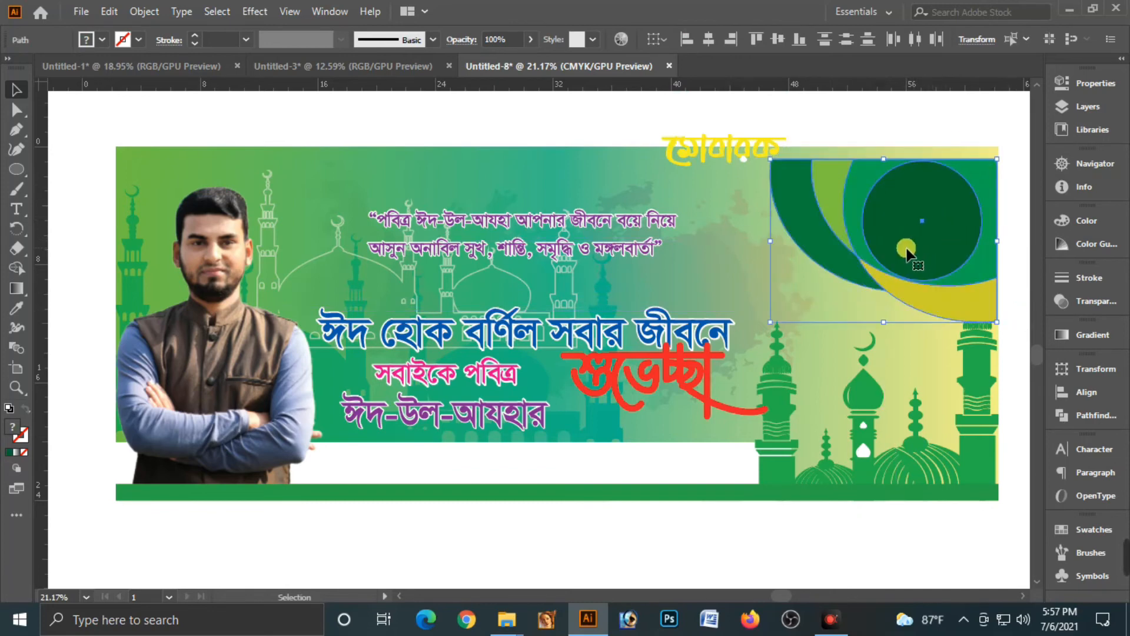
key(a)
key(v)
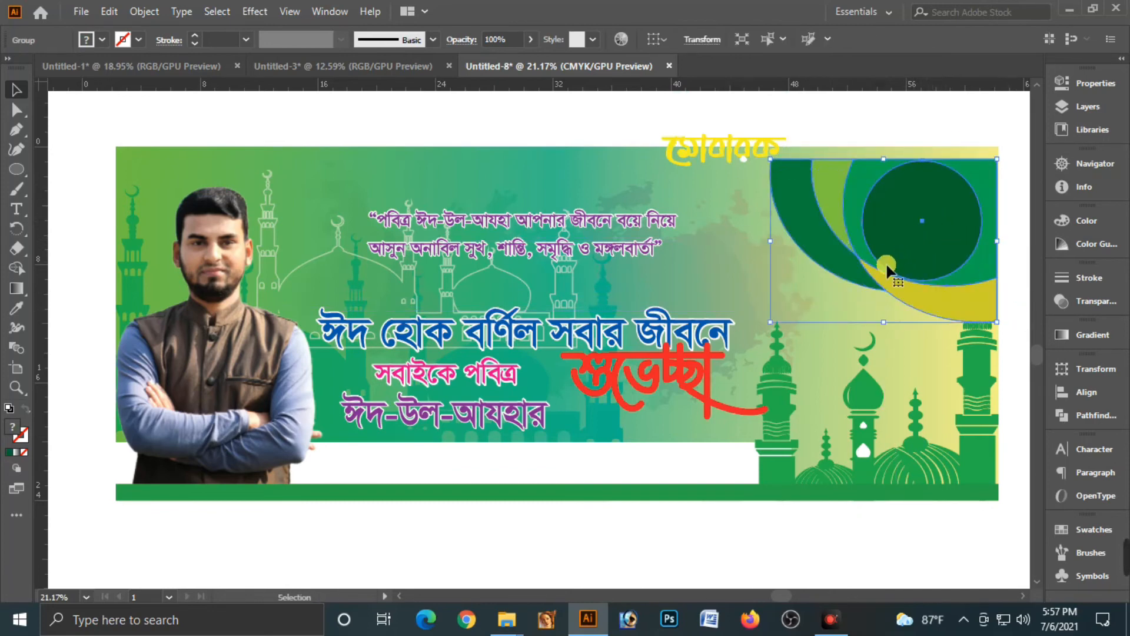
Align the corner circle group to the top and right edges of the banner's gradient background.
shift+click(847, 334)
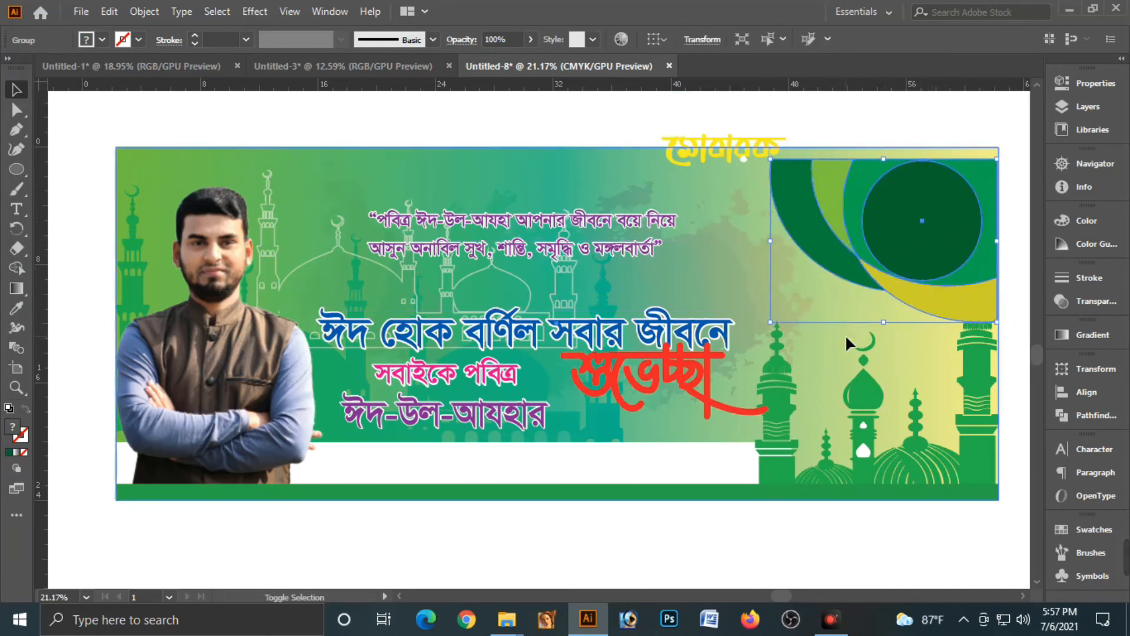
click(1072, 393)
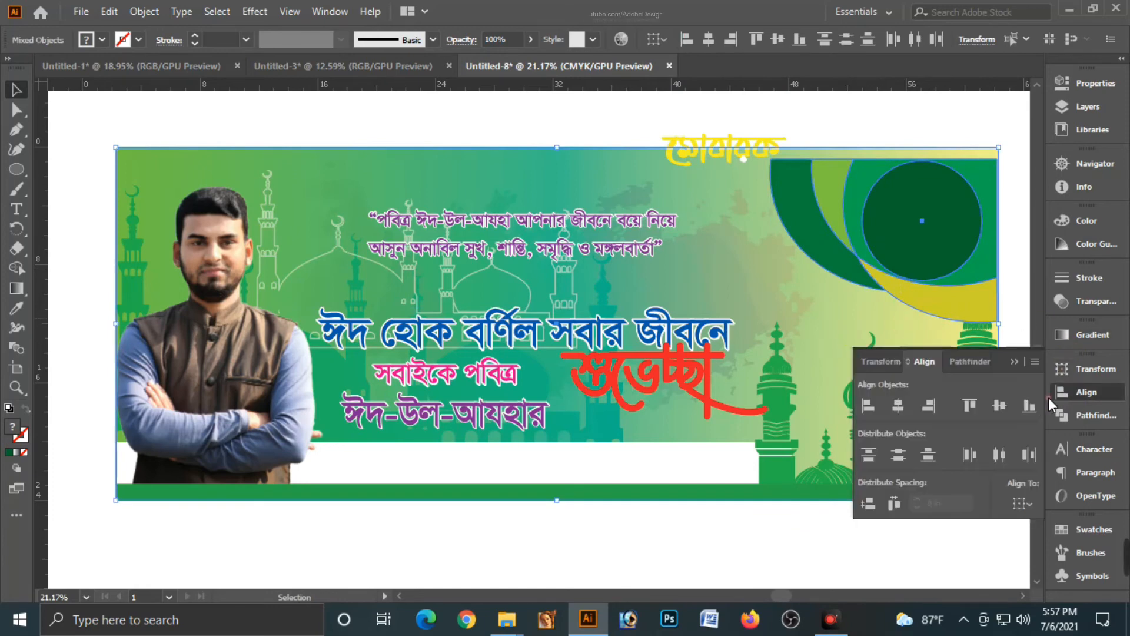
click(965, 404)
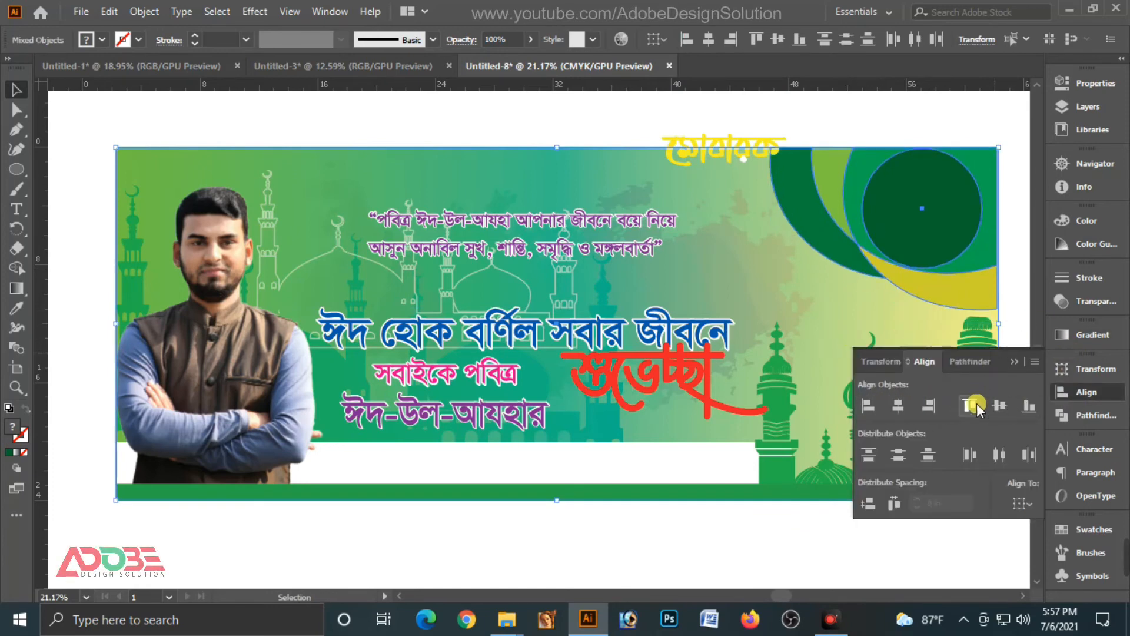
click(930, 405)
click(1016, 260)
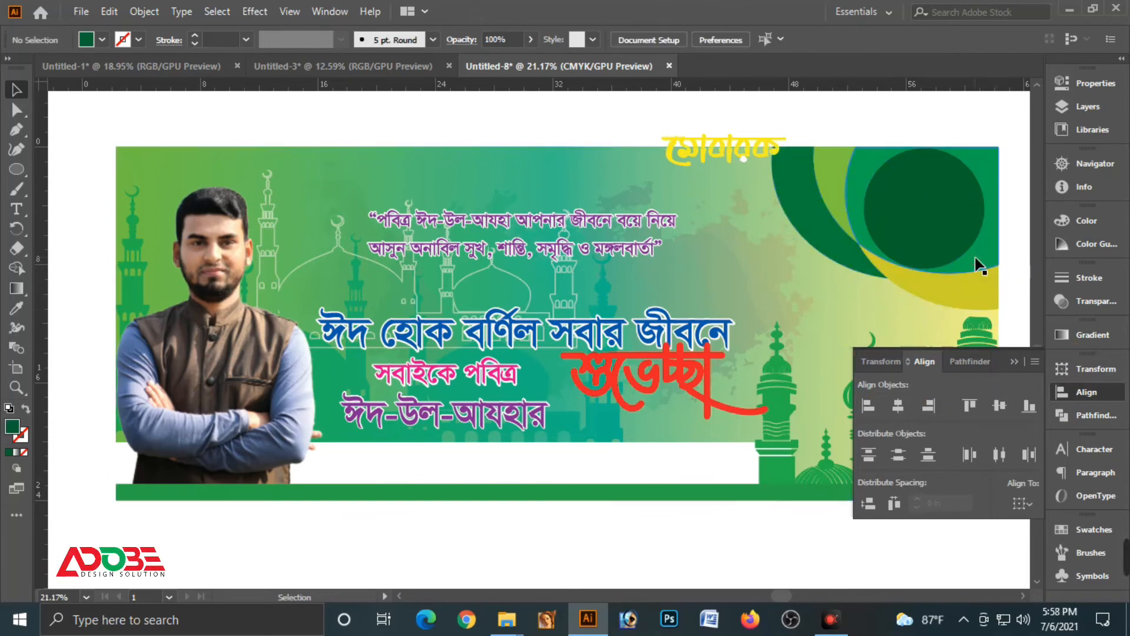
Place the "ঈদ মোবারক" lettering over the dark green corner circle and scale it down slightly to fit.
drag(777, 162, 982, 261)
click(1013, 275)
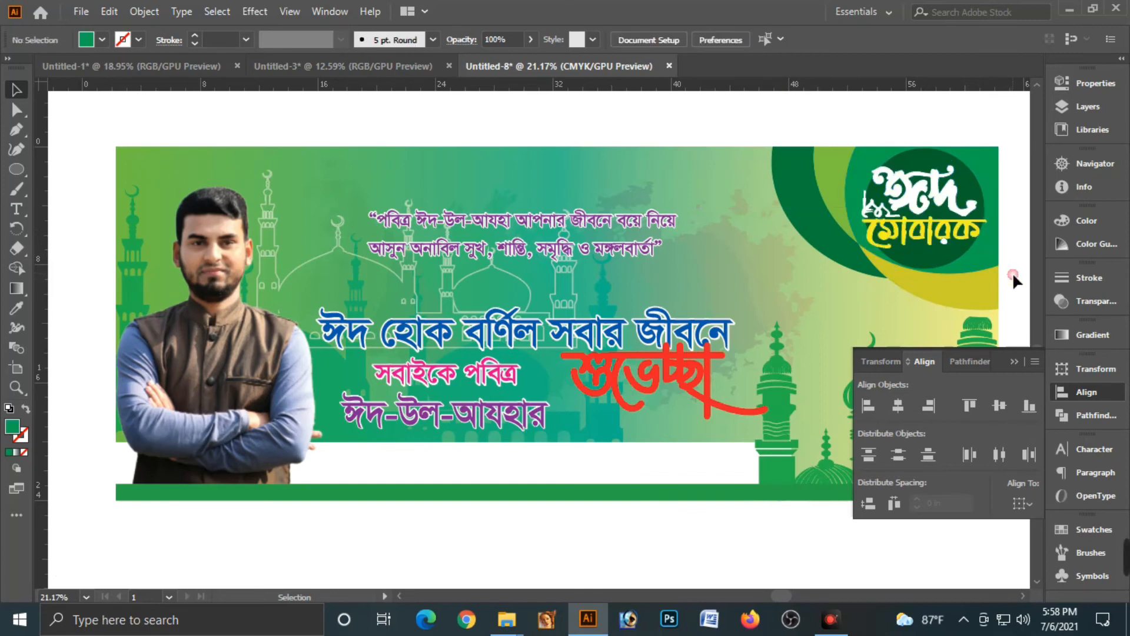
click(1013, 361)
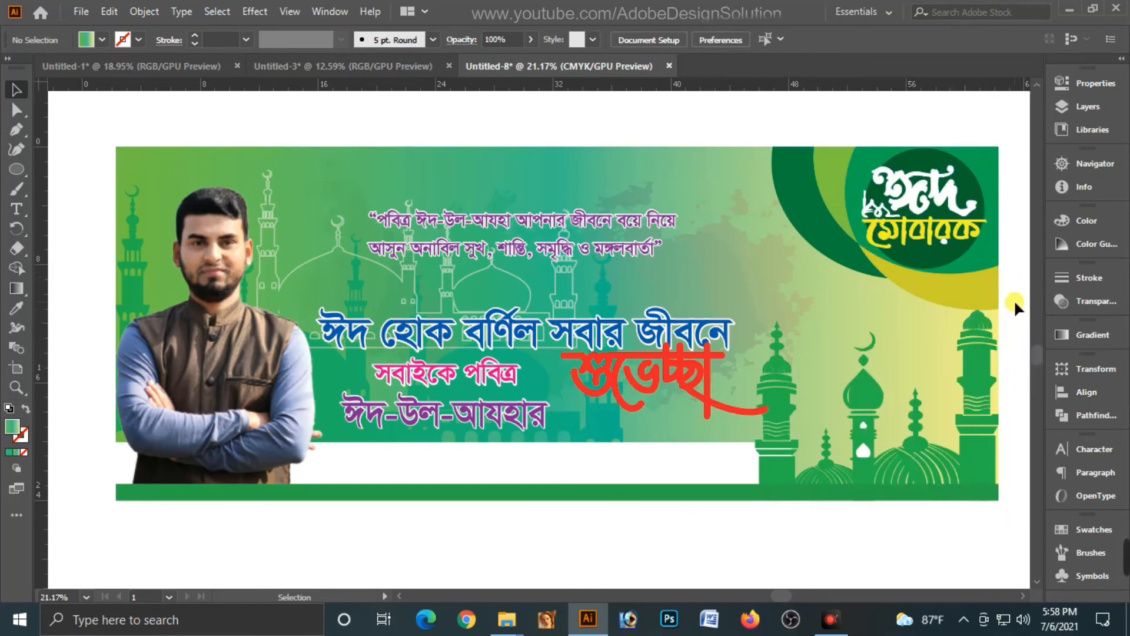
click(966, 253)
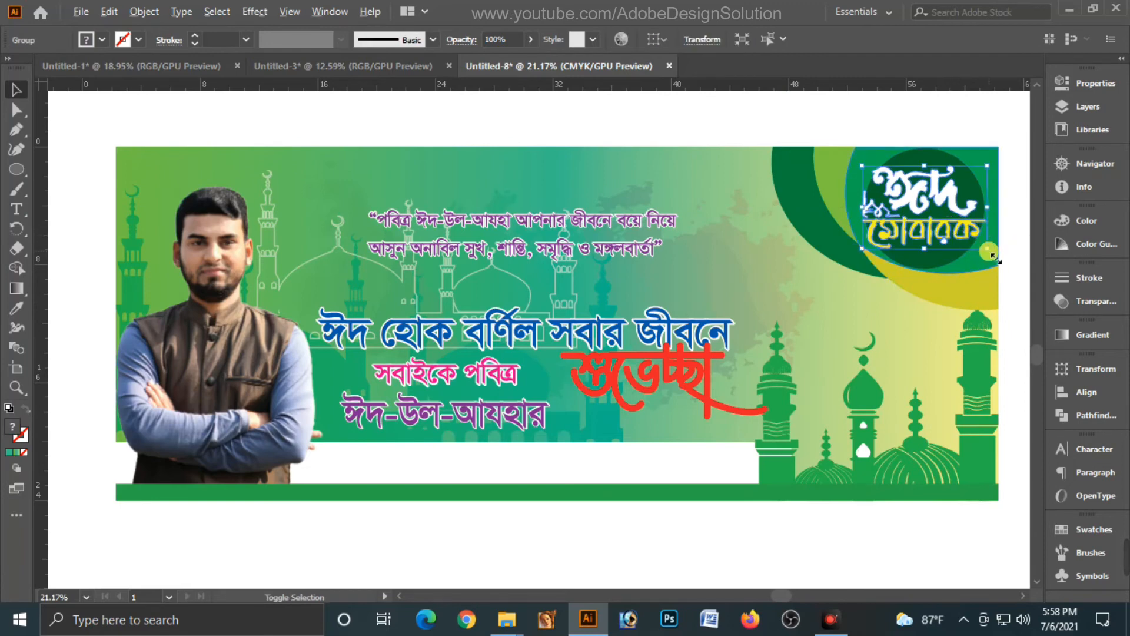
drag(993, 255, 981, 250)
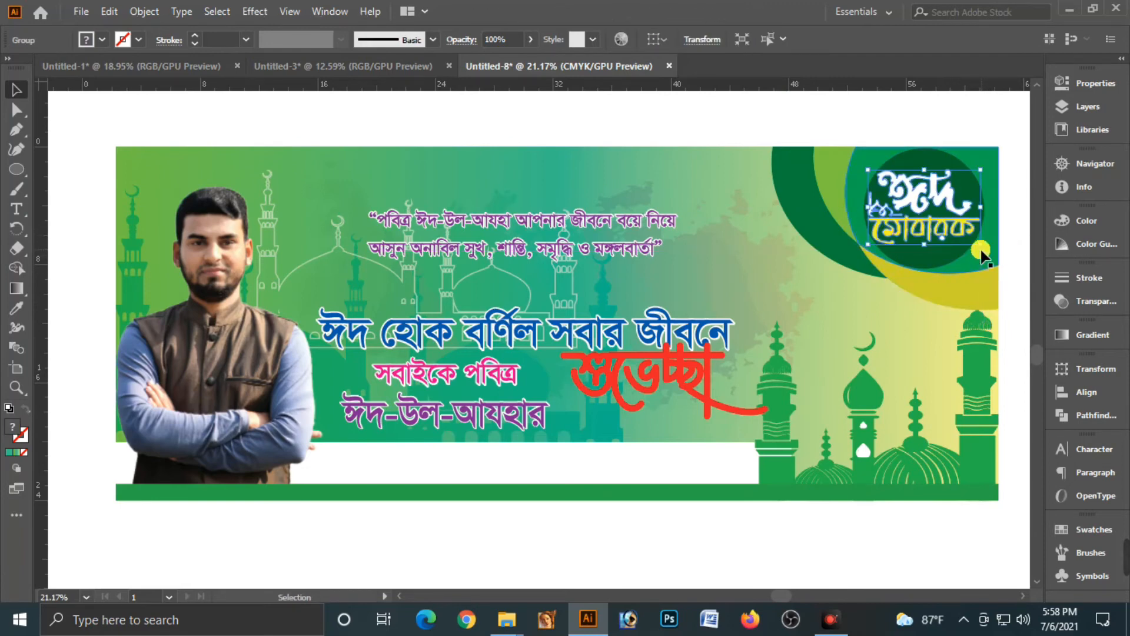
click(1023, 268)
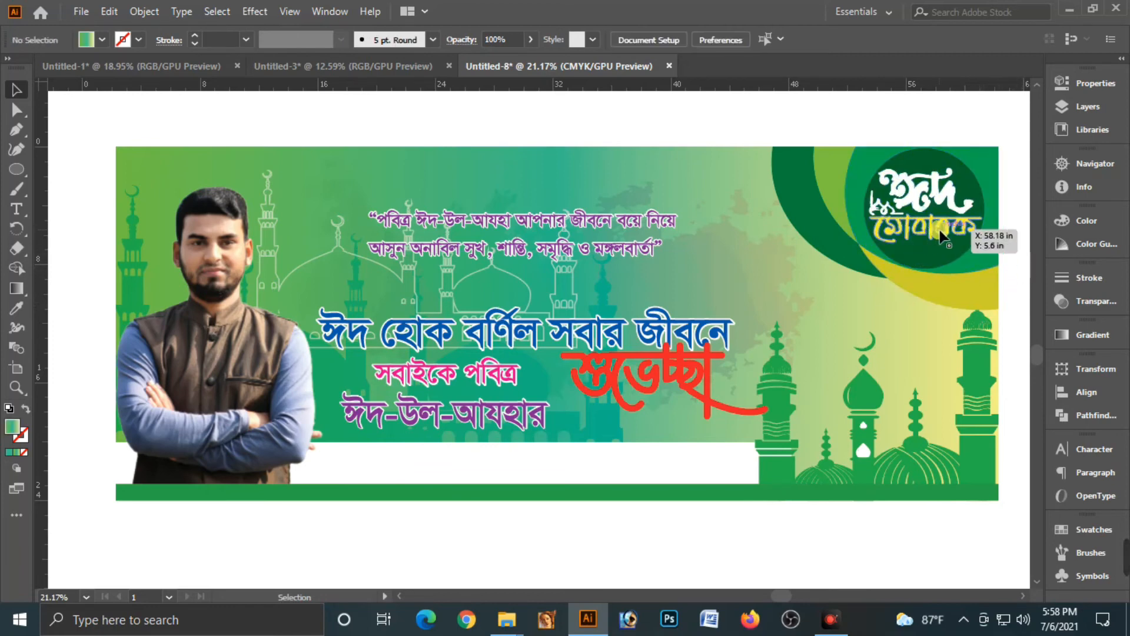
Reposition the red "শুভেচ্ছা" lettering beside the purple "ঈদ-উল-আযহার" text and shrink it slightly.
click(638, 381)
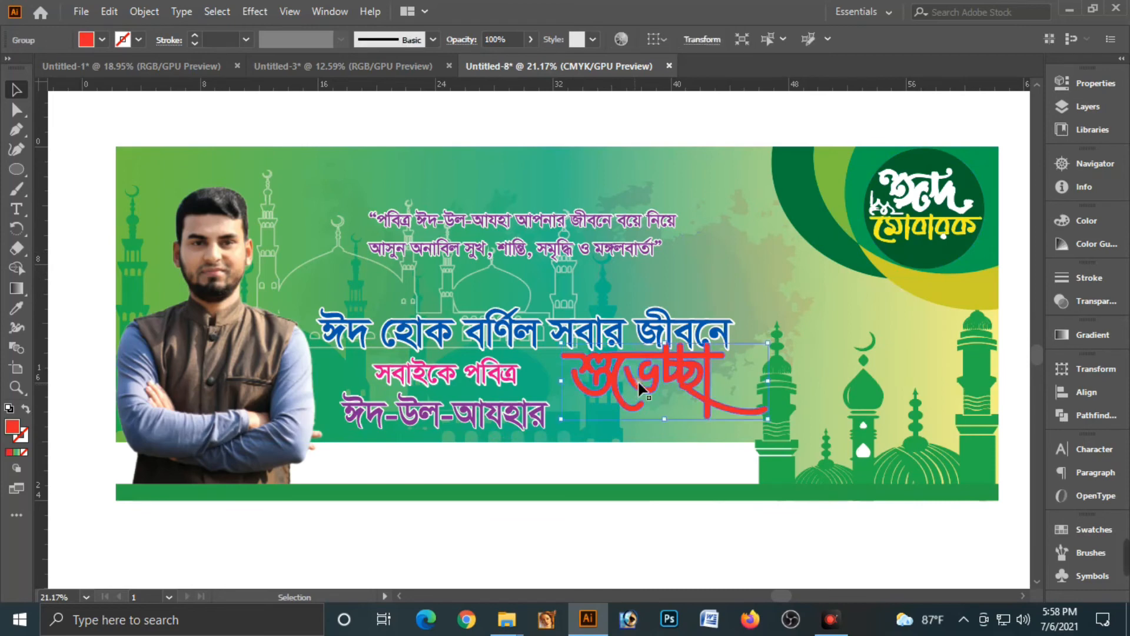
drag(638, 383, 626, 399)
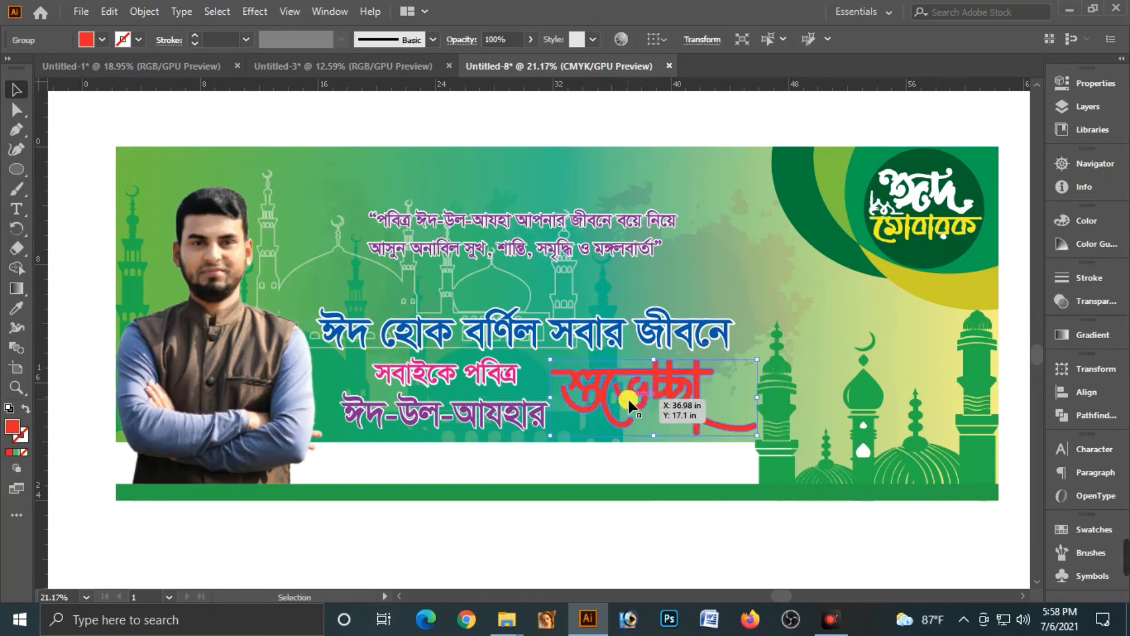
drag(758, 436, 756, 436)
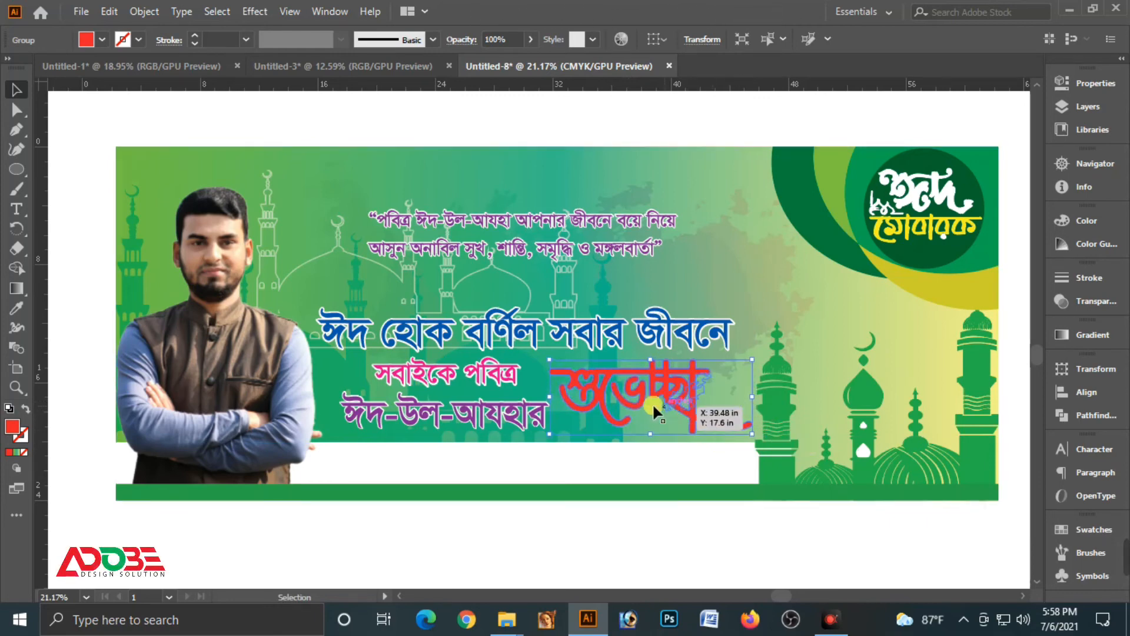
Paste a copy of the red "শুভেচ্ছা" lettering directly in front of the original.
click(110, 12)
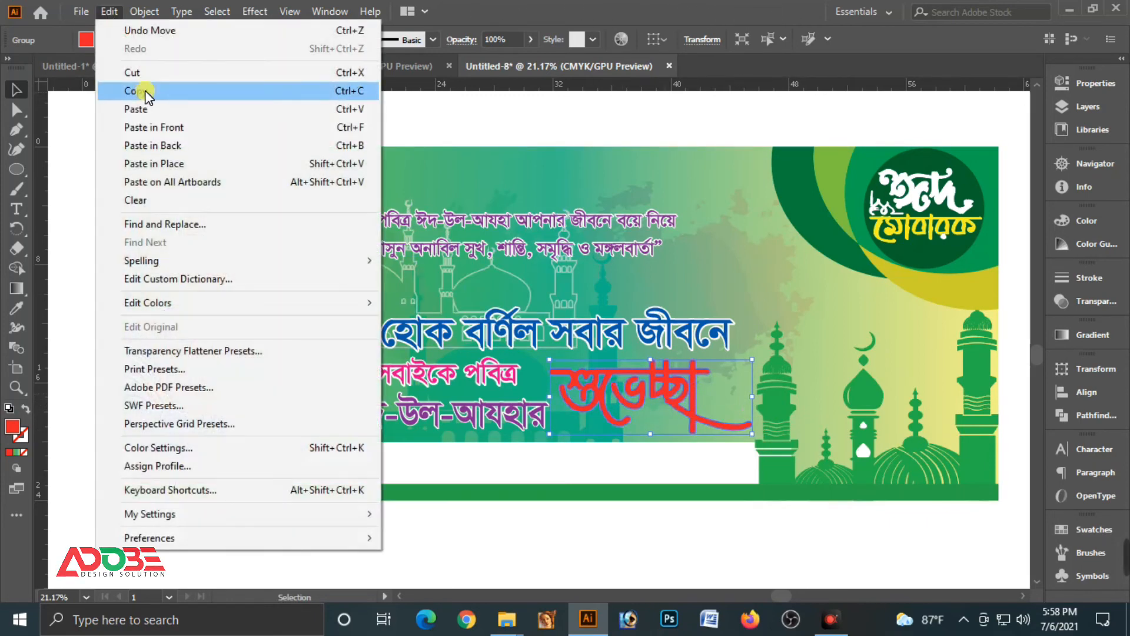
click(141, 90)
click(154, 127)
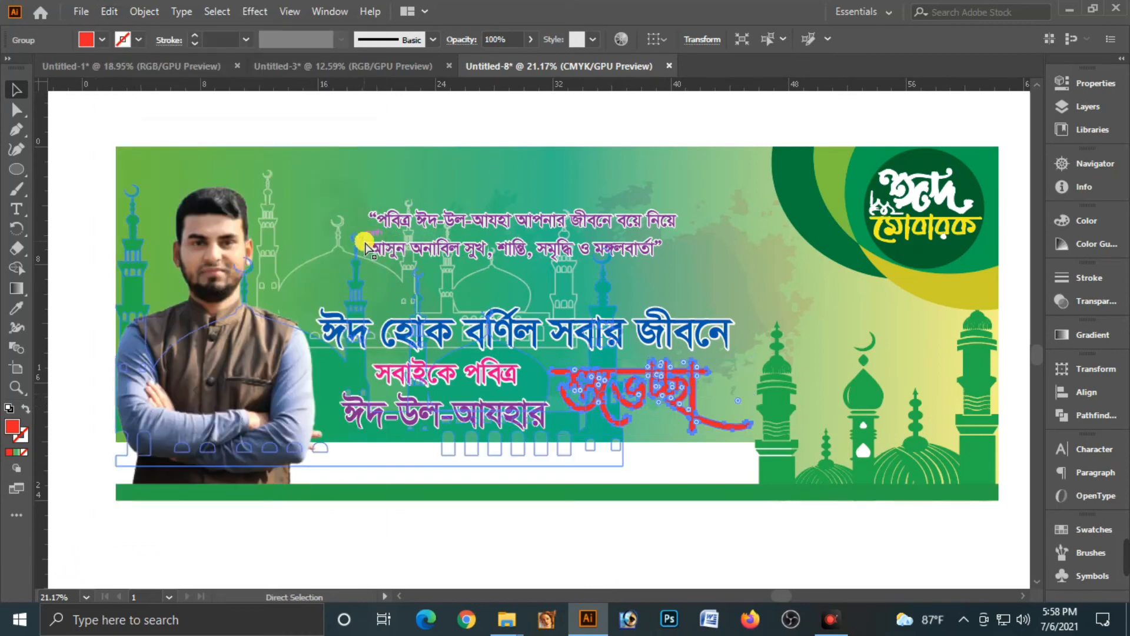
click(364, 239)
Give the red "শুভেচ্ছা" lettering beneath the front copy a 40 pt white stroke.
click(683, 413)
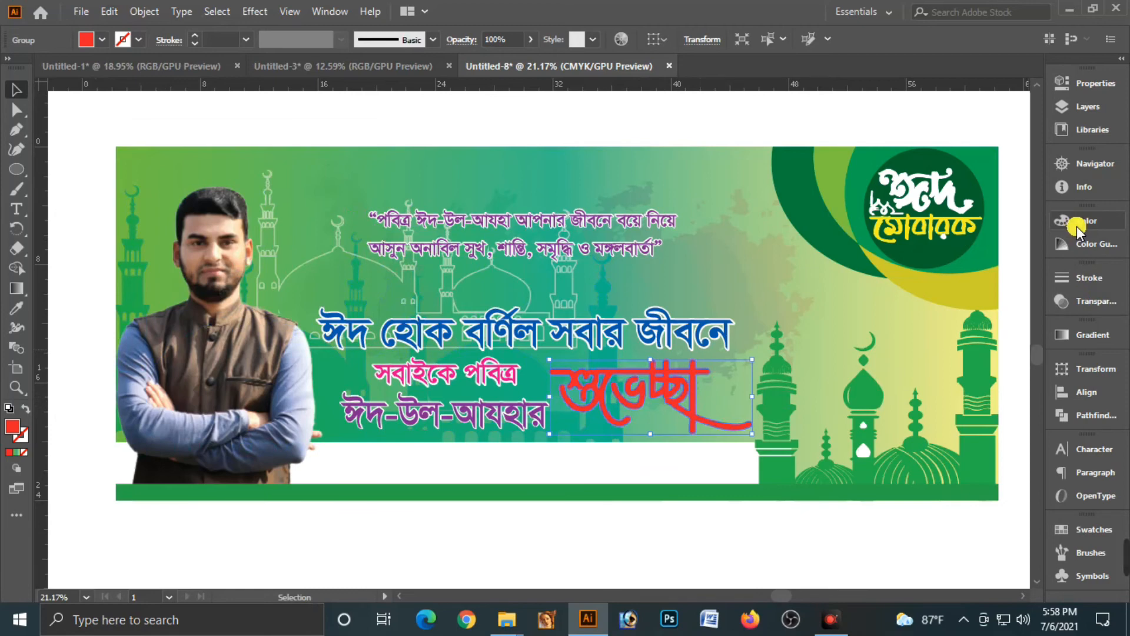
click(1081, 279)
click(976, 297)
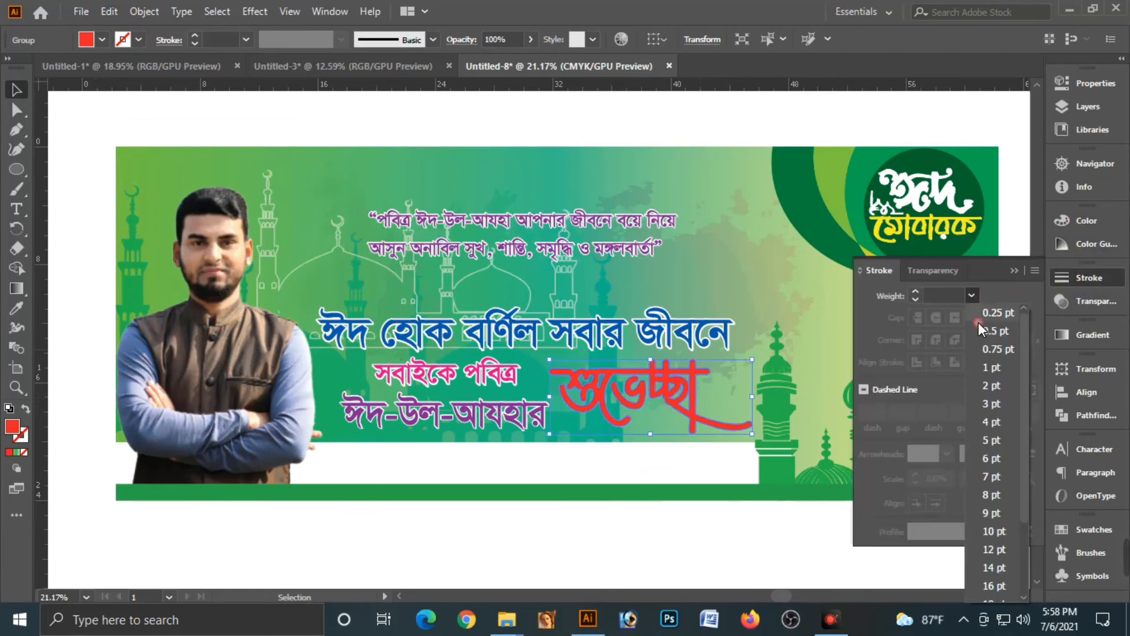
click(994, 586)
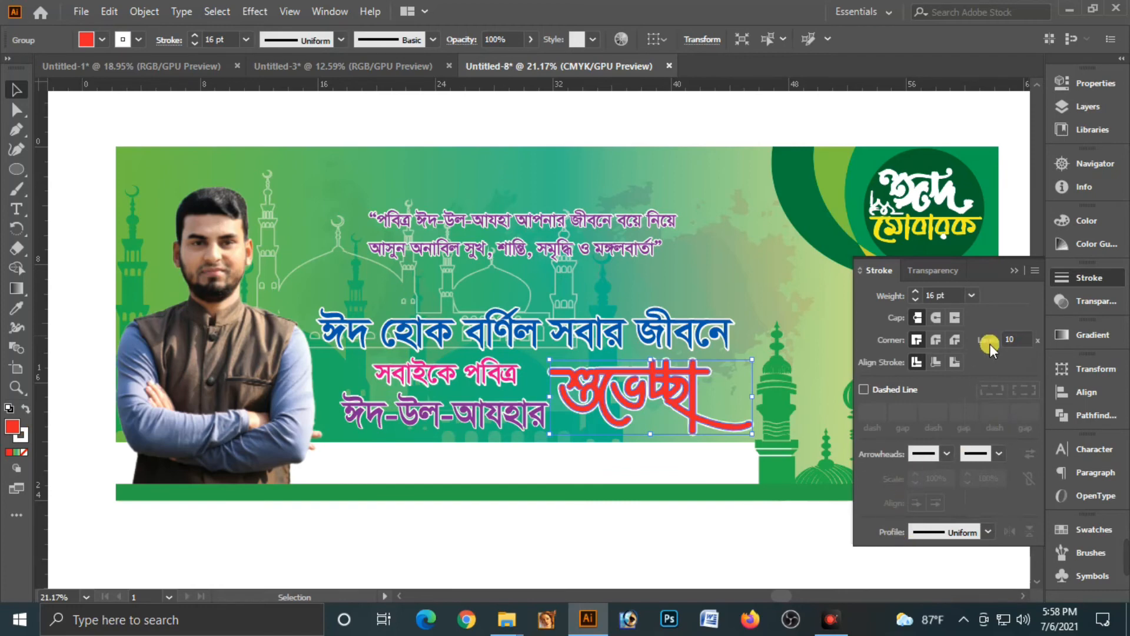
click(972, 295)
click(998, 538)
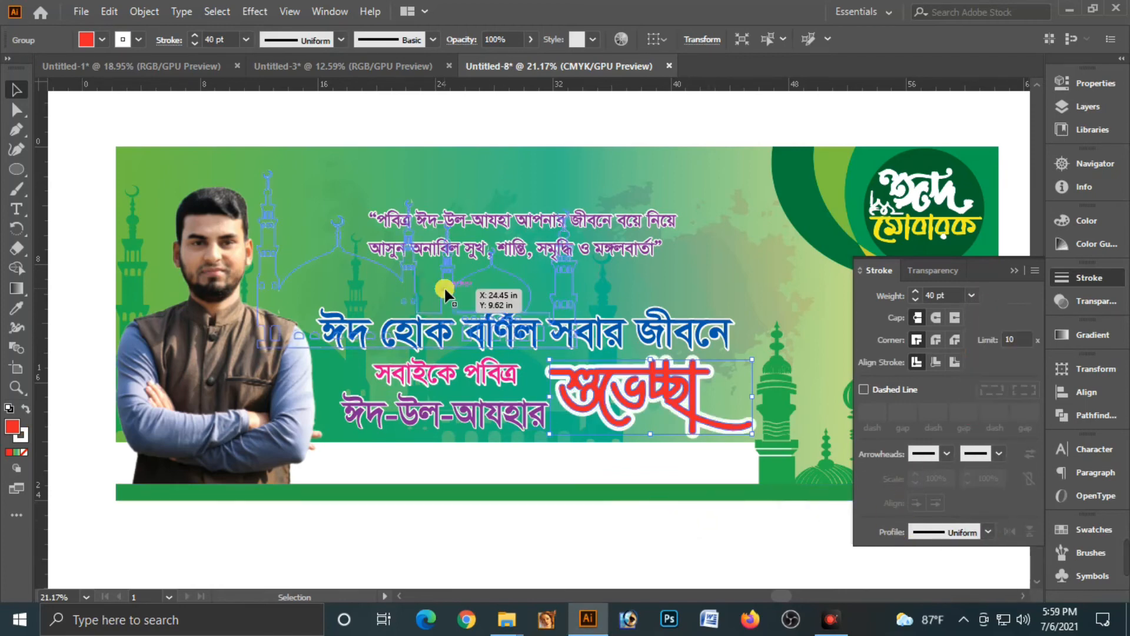
Add a black Multiply drop shadow to the outlined "শুভেচ্ছা" lettering with 75% opacity, 0.2 in X and Y offsets and 0.1 in blur.
click(254, 11)
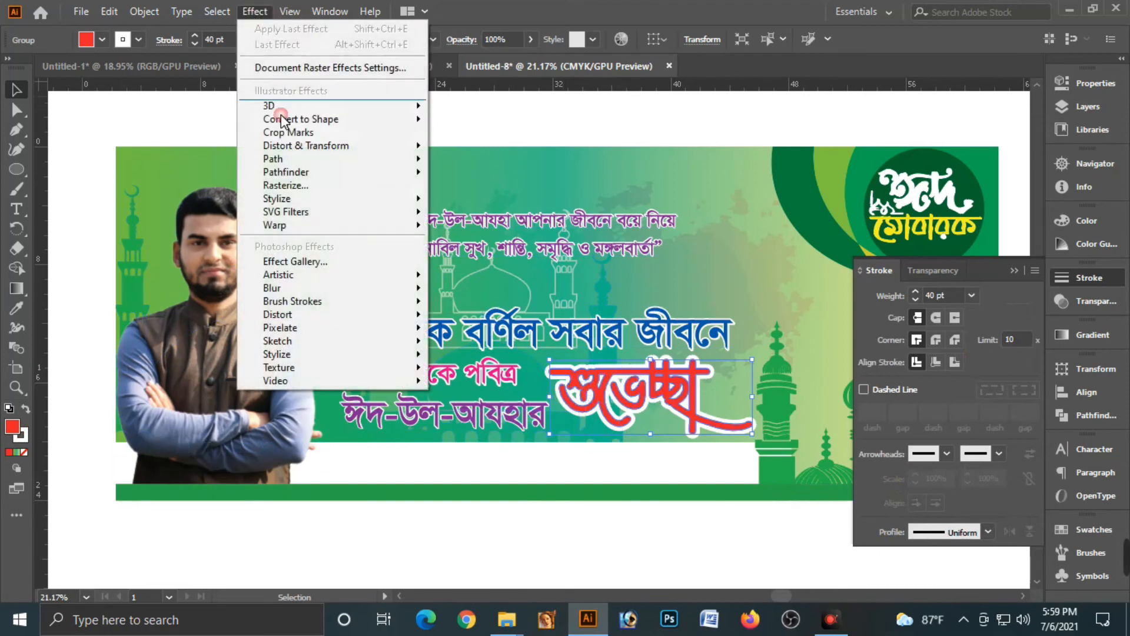
mouse_move(286, 198)
click(492, 202)
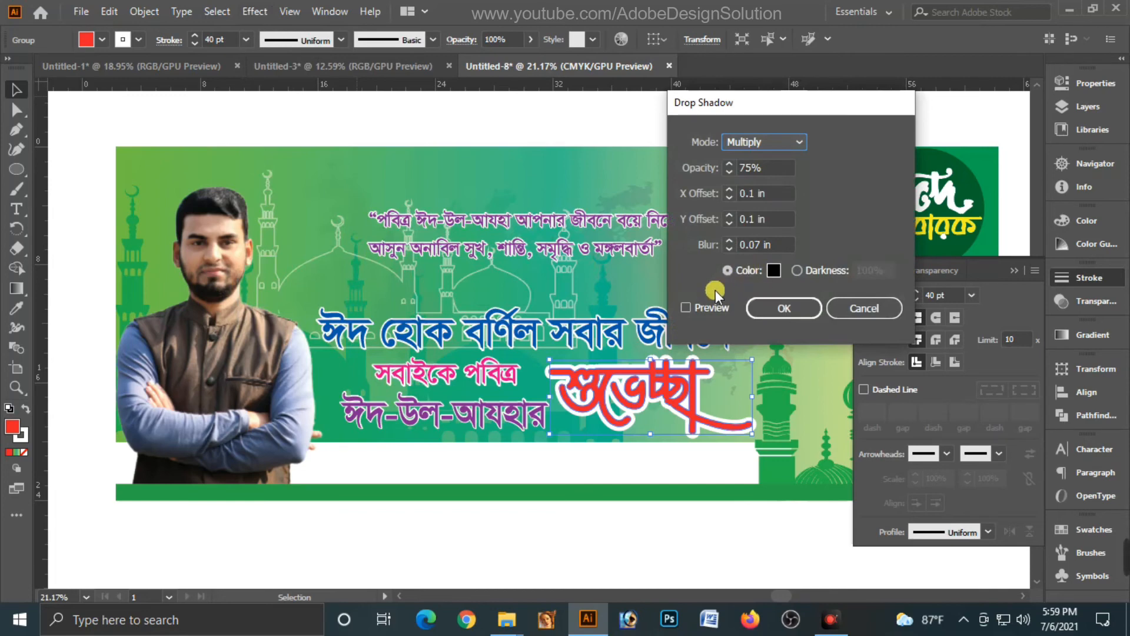
click(687, 307)
click(727, 239)
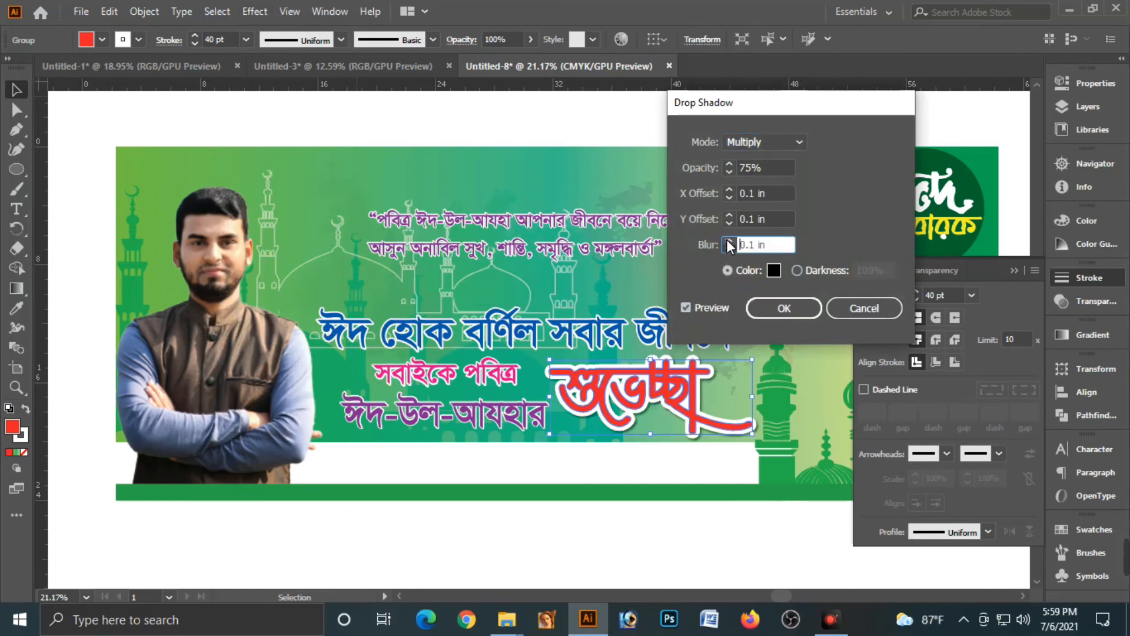
click(730, 217)
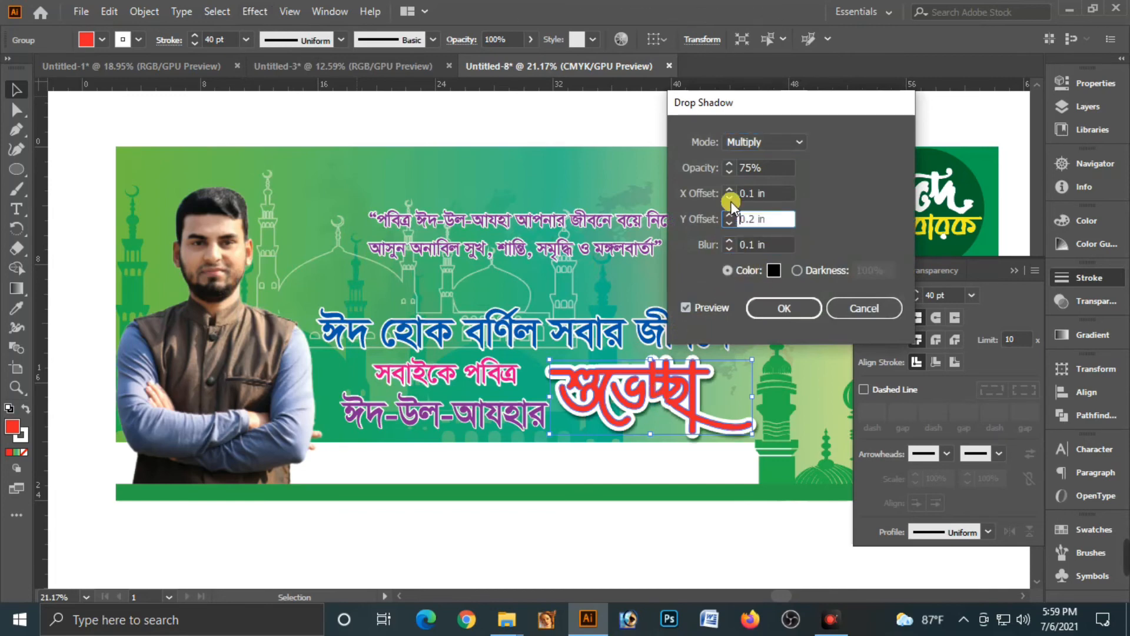
click(730, 189)
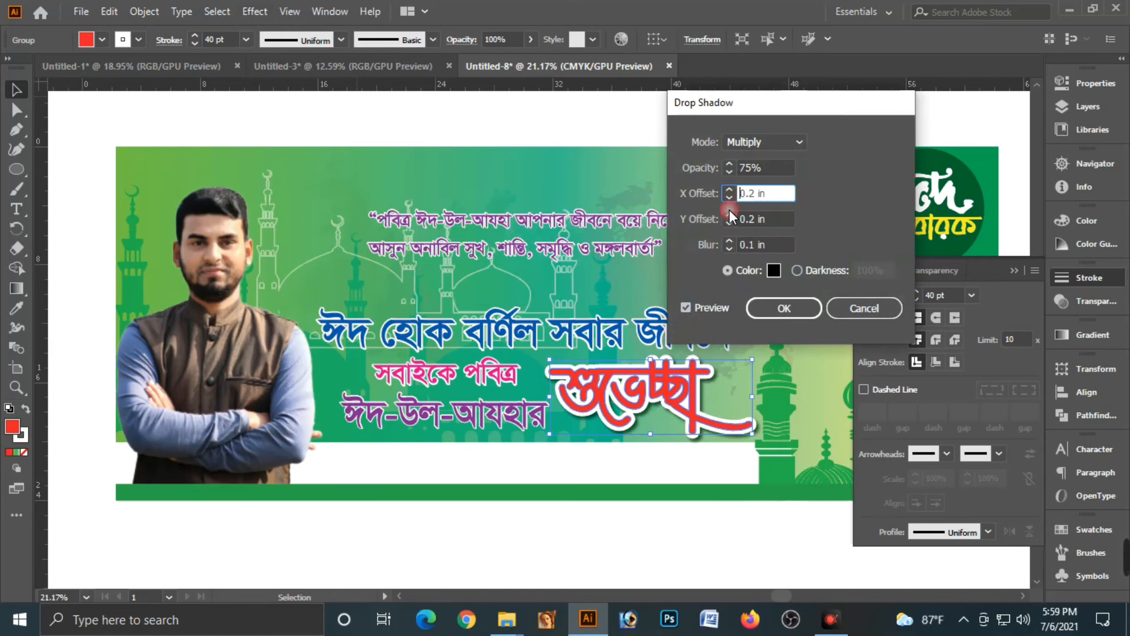
click(783, 308)
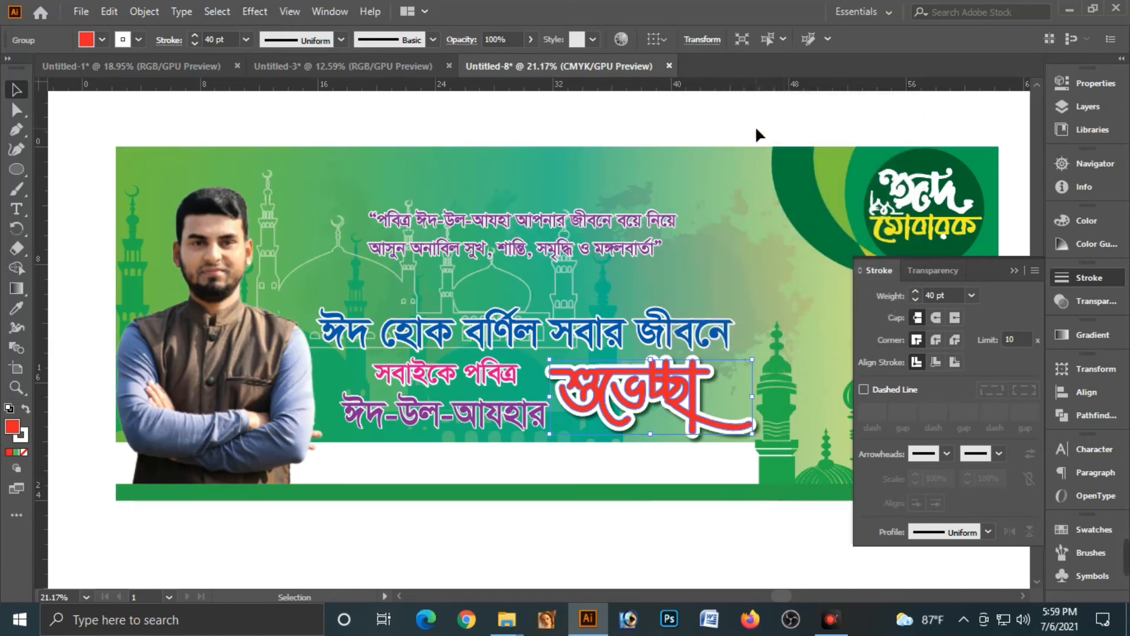
click(785, 106)
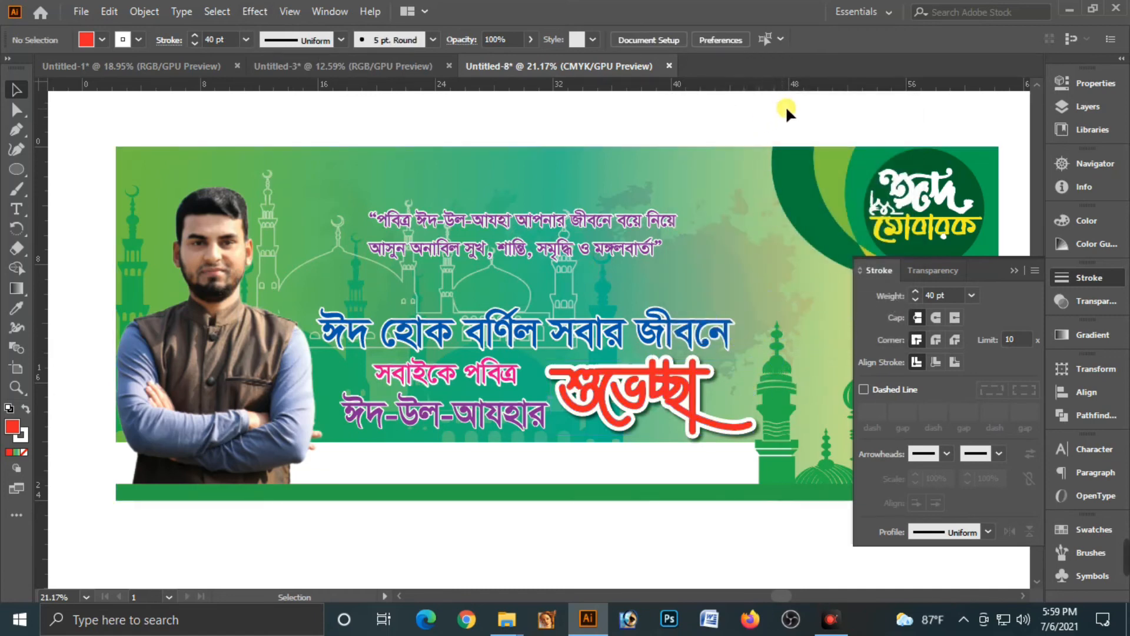
click(1011, 270)
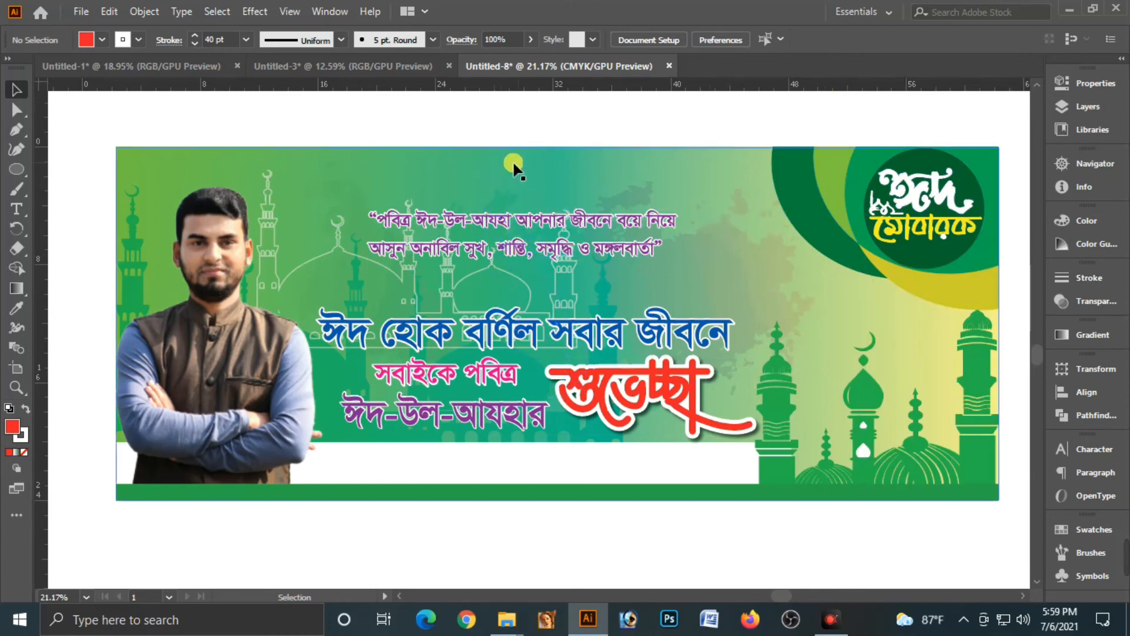
Move the Arabic Bismillah calligraphy from the Untitled-3 document into the Untitled-8 banner, placing it at the top centre above the quotation.
click(376, 67)
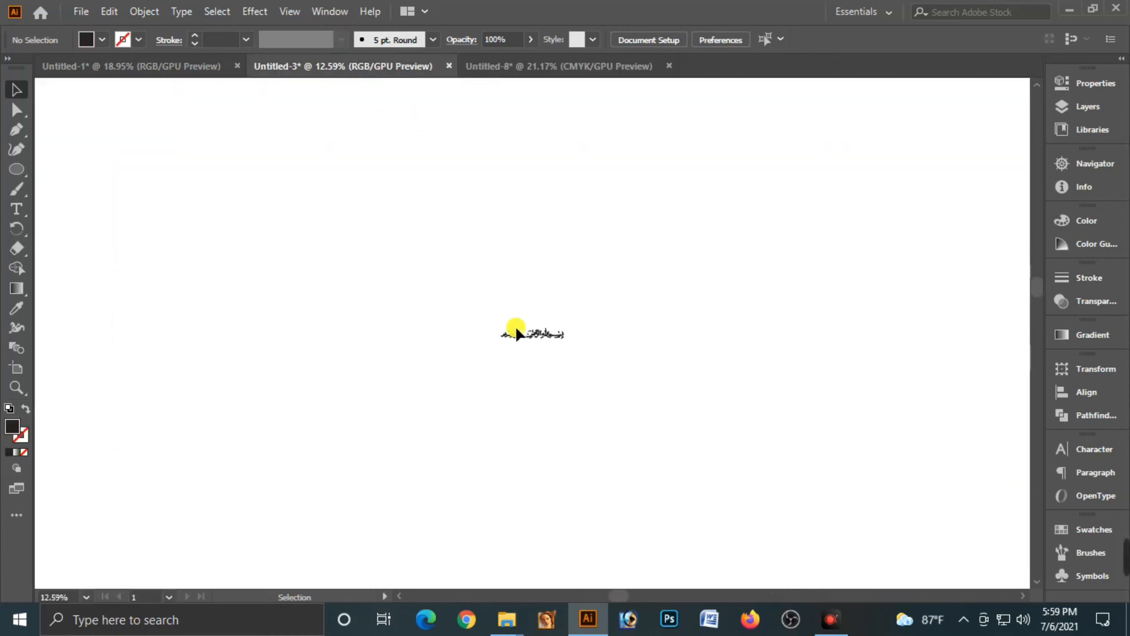
click(519, 333)
key(ctrl+x)
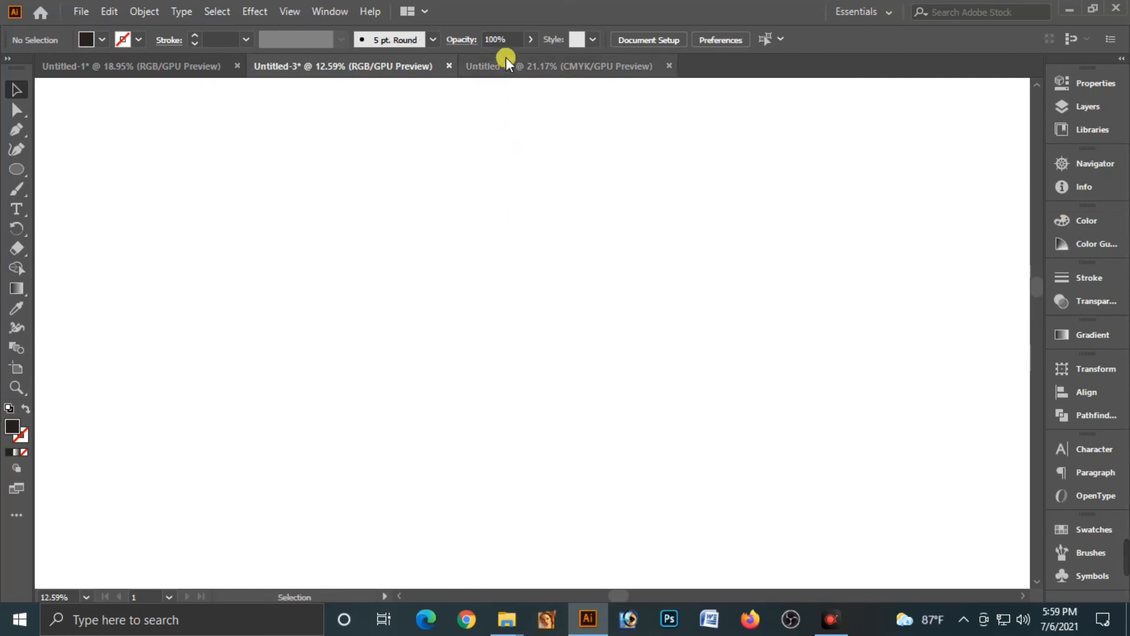
click(507, 65)
key(ctrl+v)
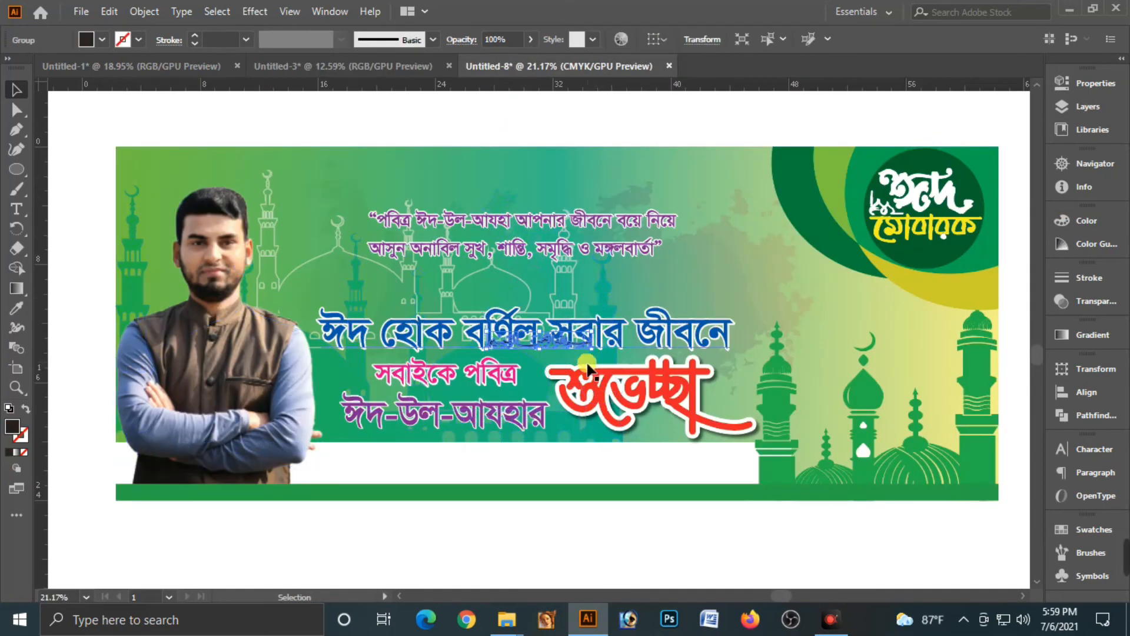
drag(561, 341, 568, 167)
click(565, 159)
click(547, 159)
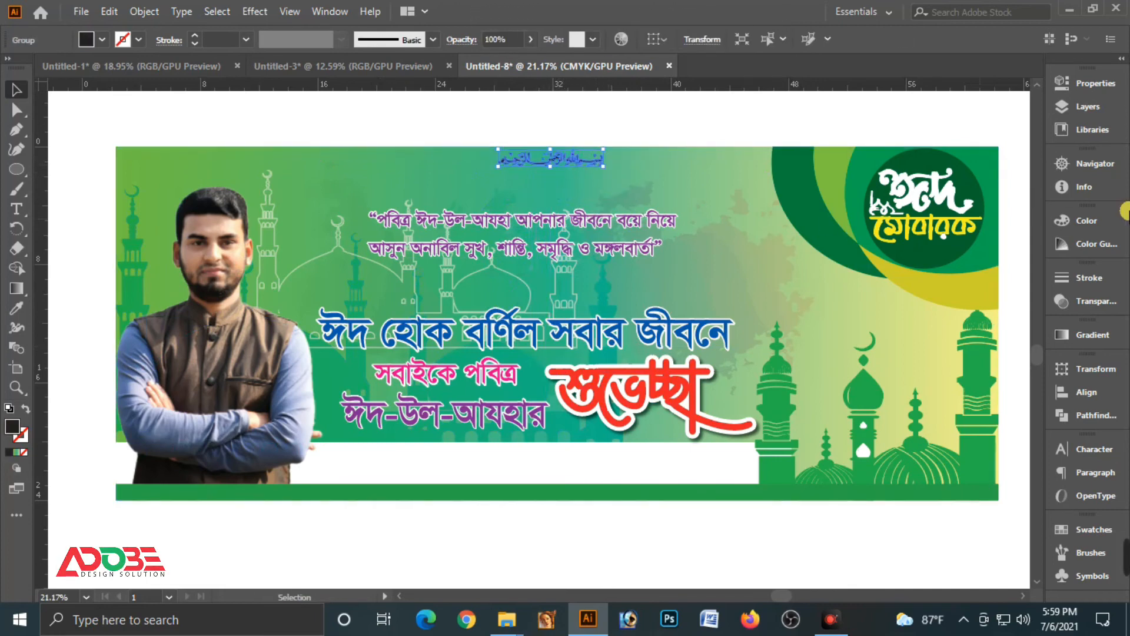
Fill the Arabic Bismillah calligraphy at the top centre of the banner with white.
click(1086, 220)
click(886, 324)
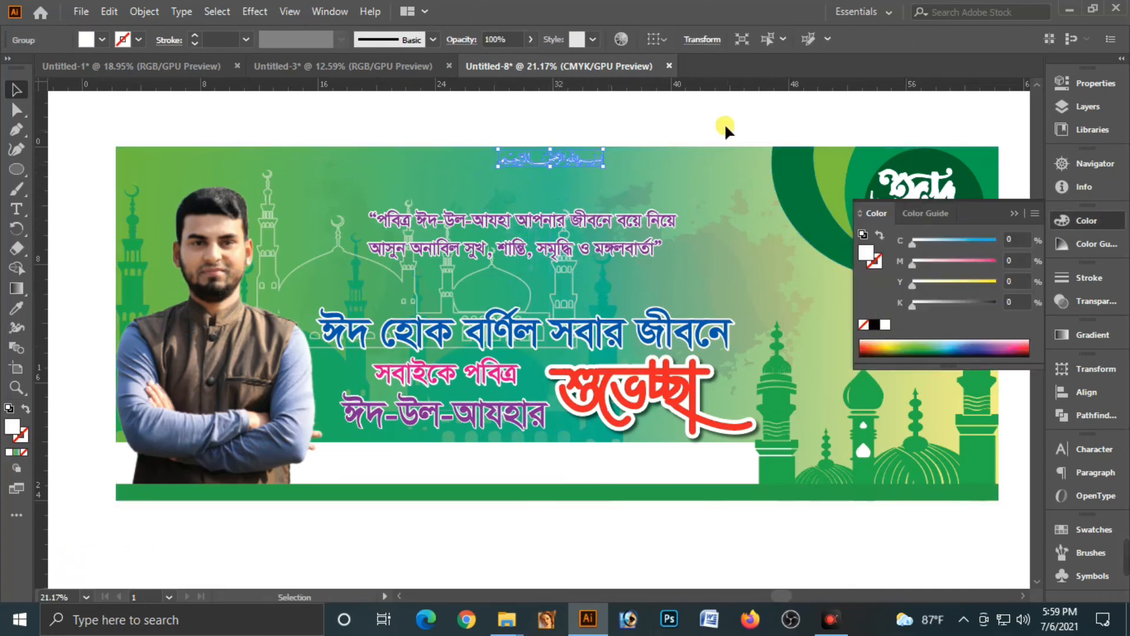
click(660, 141)
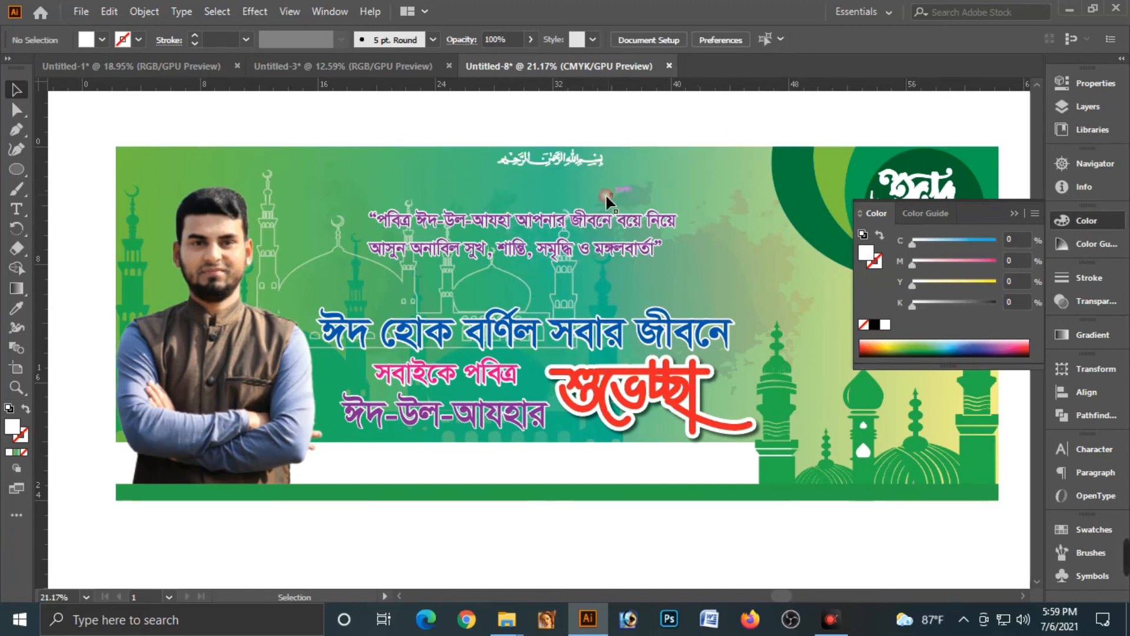
click(591, 224)
click(733, 118)
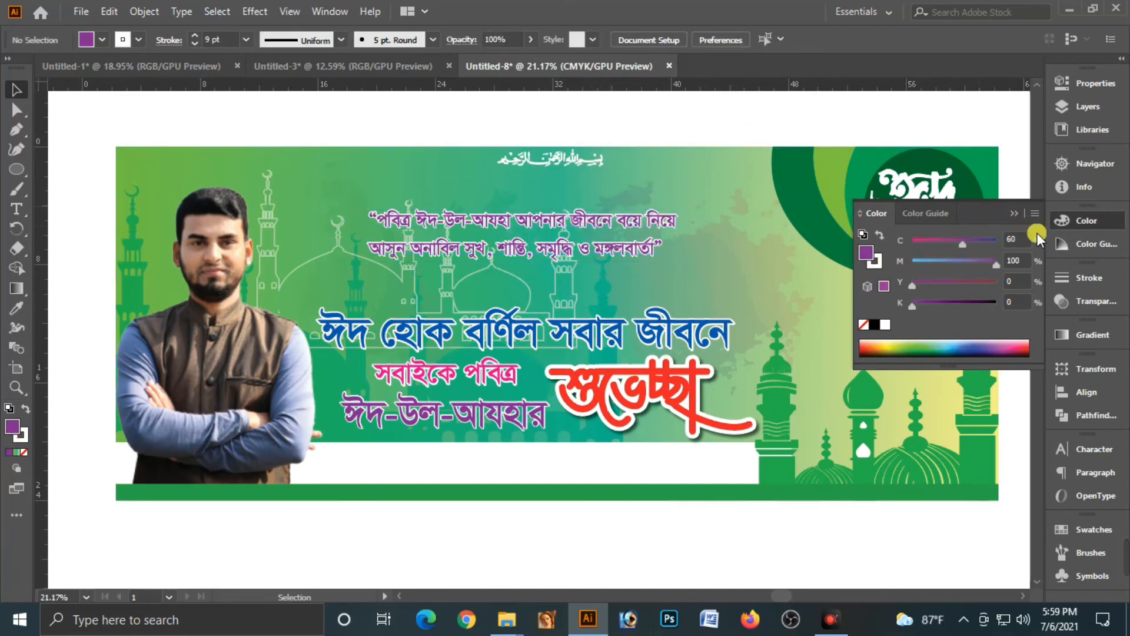
click(1014, 213)
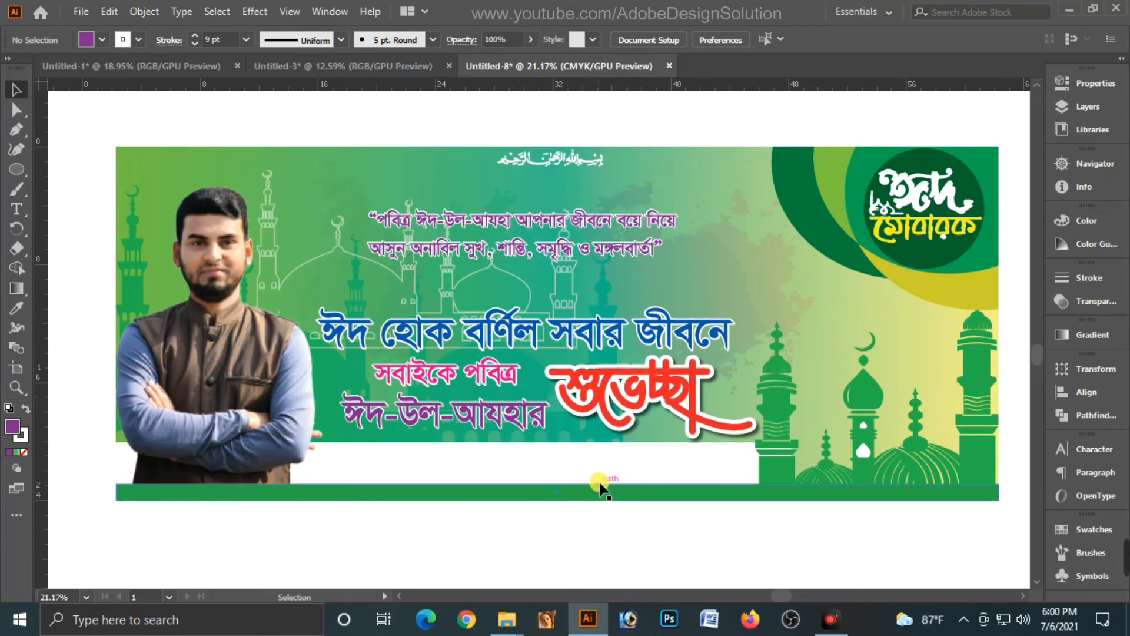
Move the "সৌজন্যে" credit line group from the Untitled-3 document into the Untitled-8 banner, placing it on the white strip beside the man's photo.
click(317, 65)
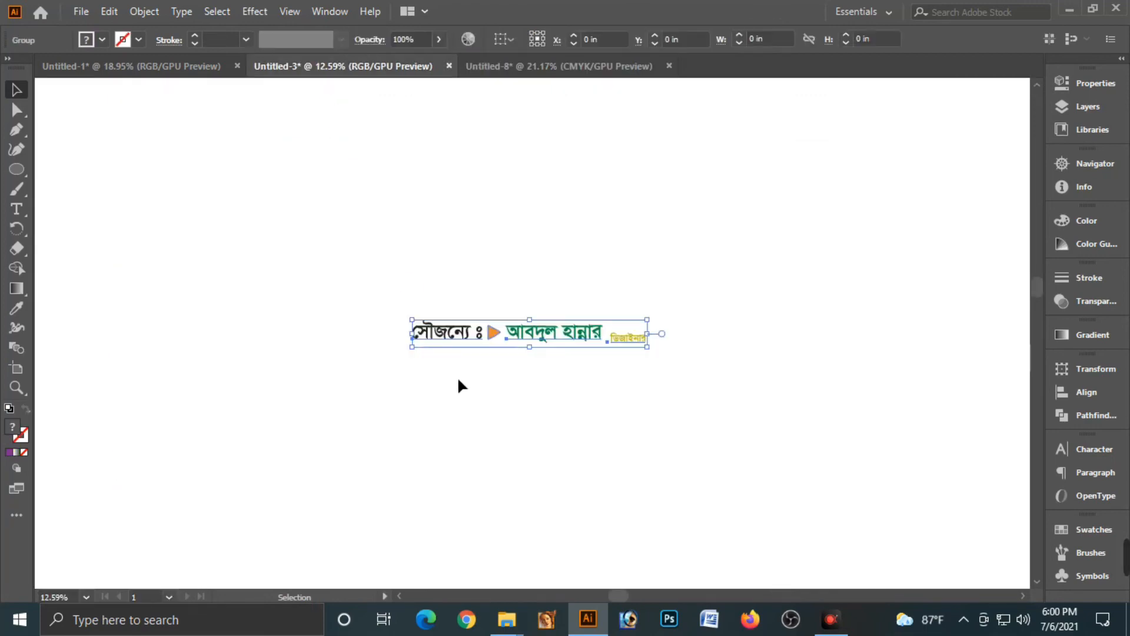
key(ctrl+x)
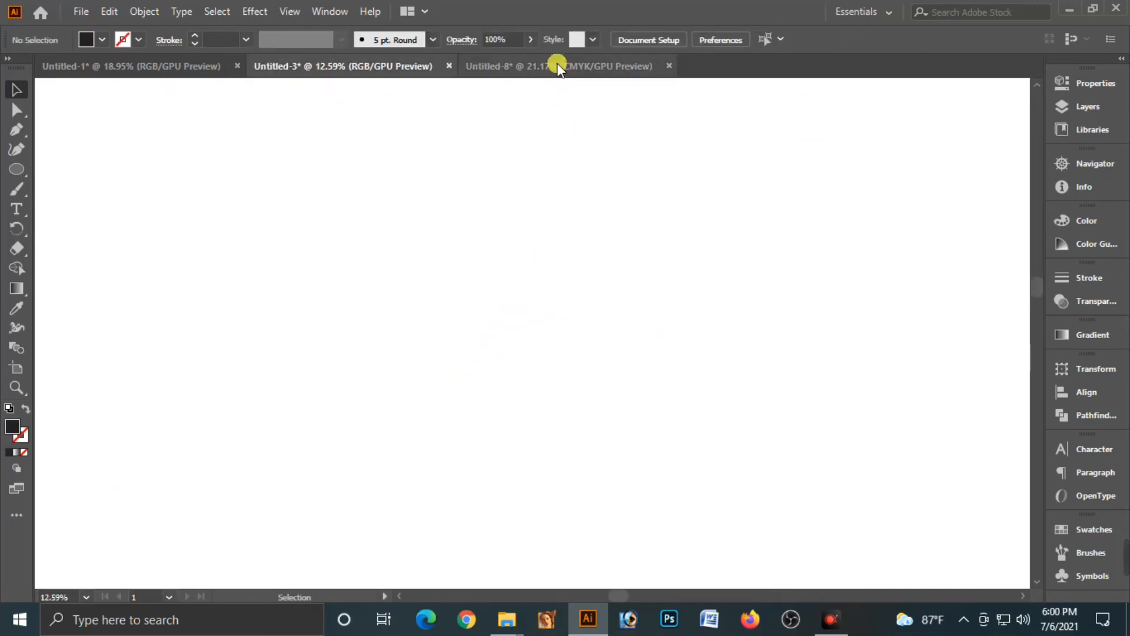
click(557, 64)
key(ctrl+v)
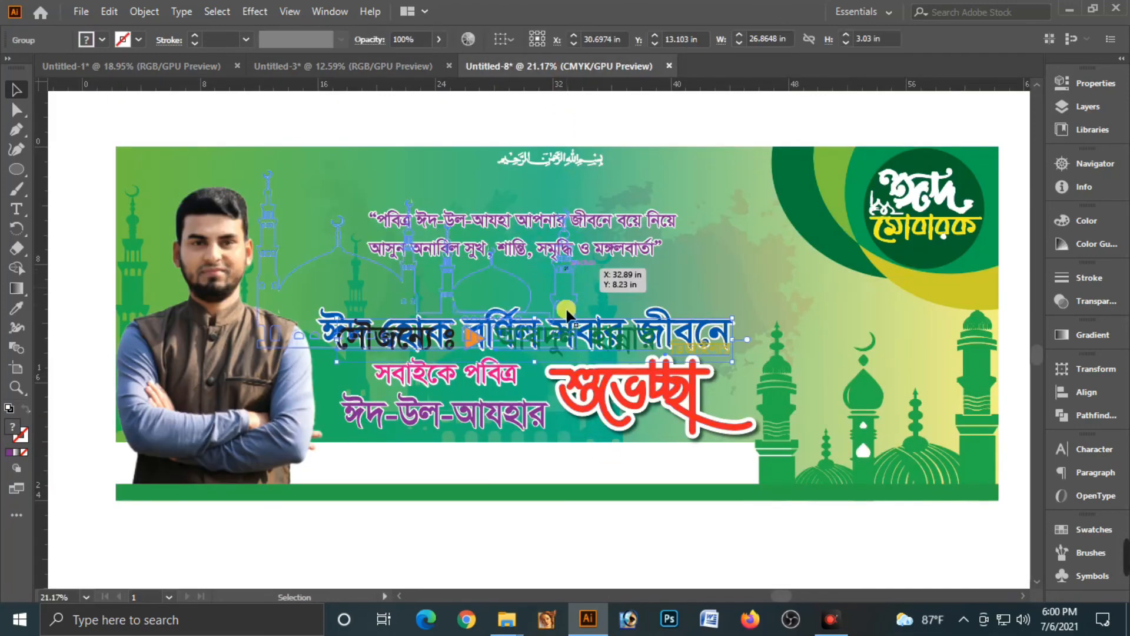
drag(564, 336, 545, 462)
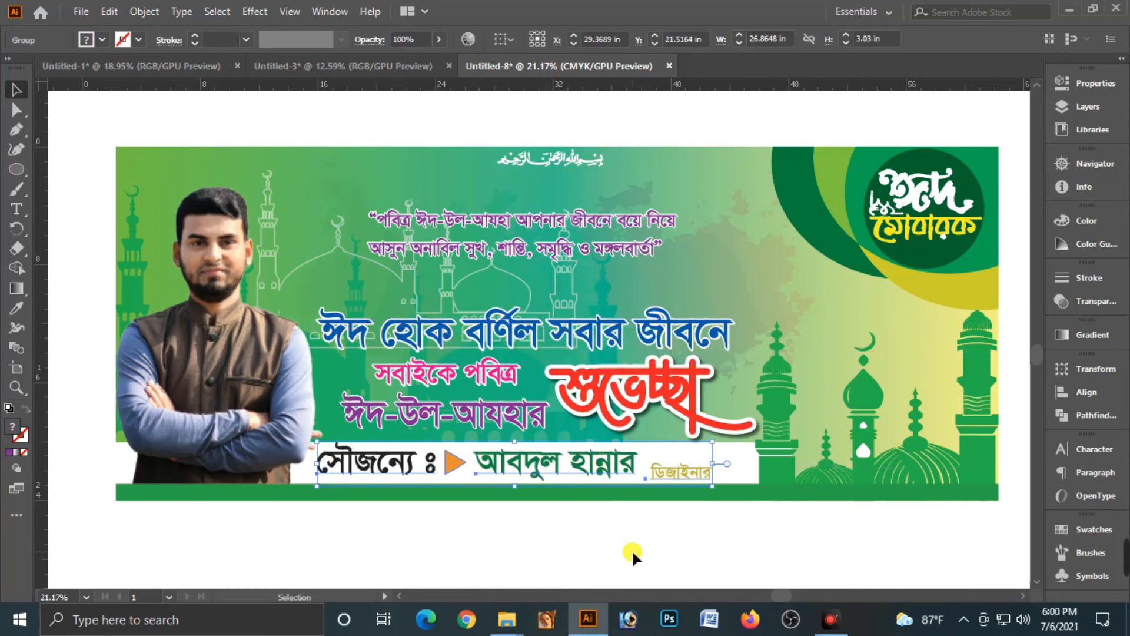
Nudge the "সৌজন্যে" credit line slightly lower on the white strip and scale it down marginally to about 26.84 x 3.03 in.
key(Down)
key(Down)
key(Down)
key(Down)
key(Down)
key(Down)
key(Down)
key(Down)
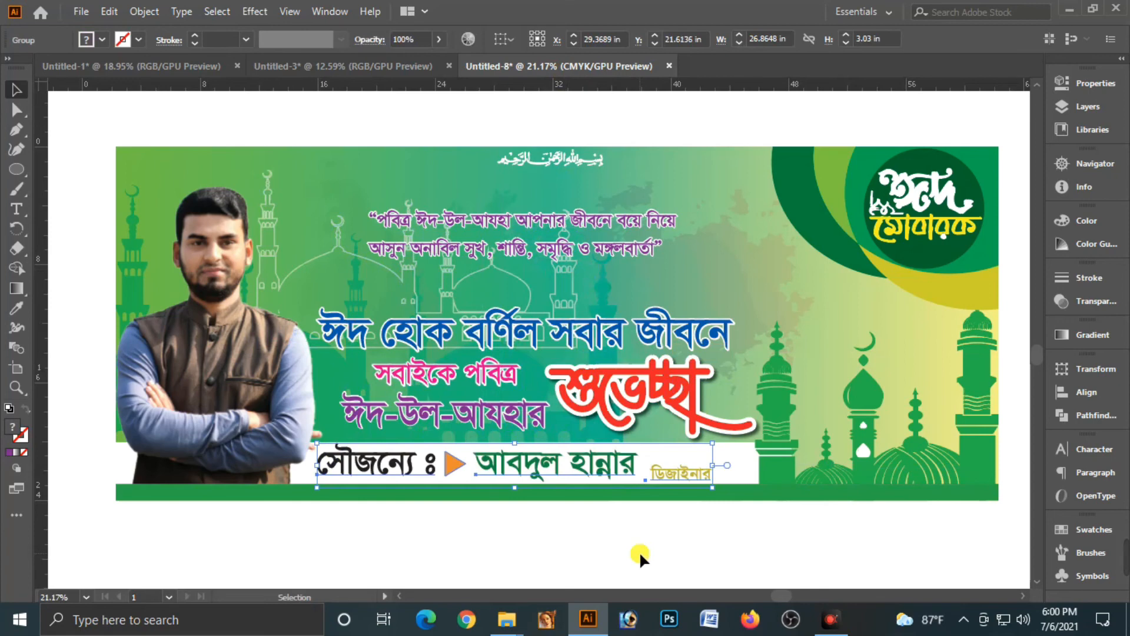
click(750, 546)
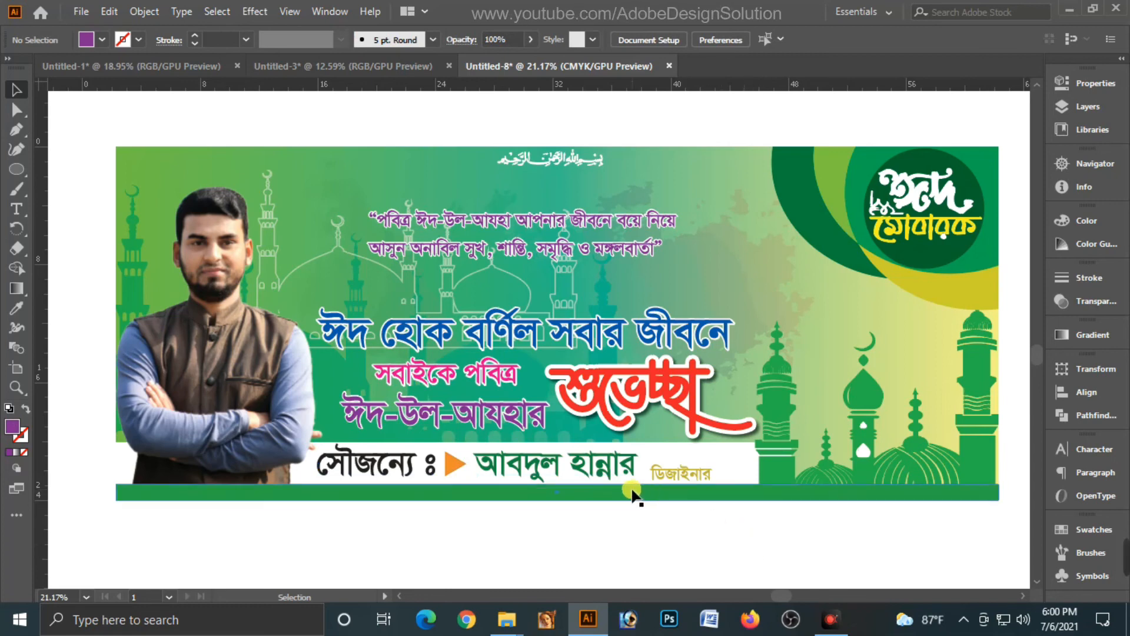
click(621, 477)
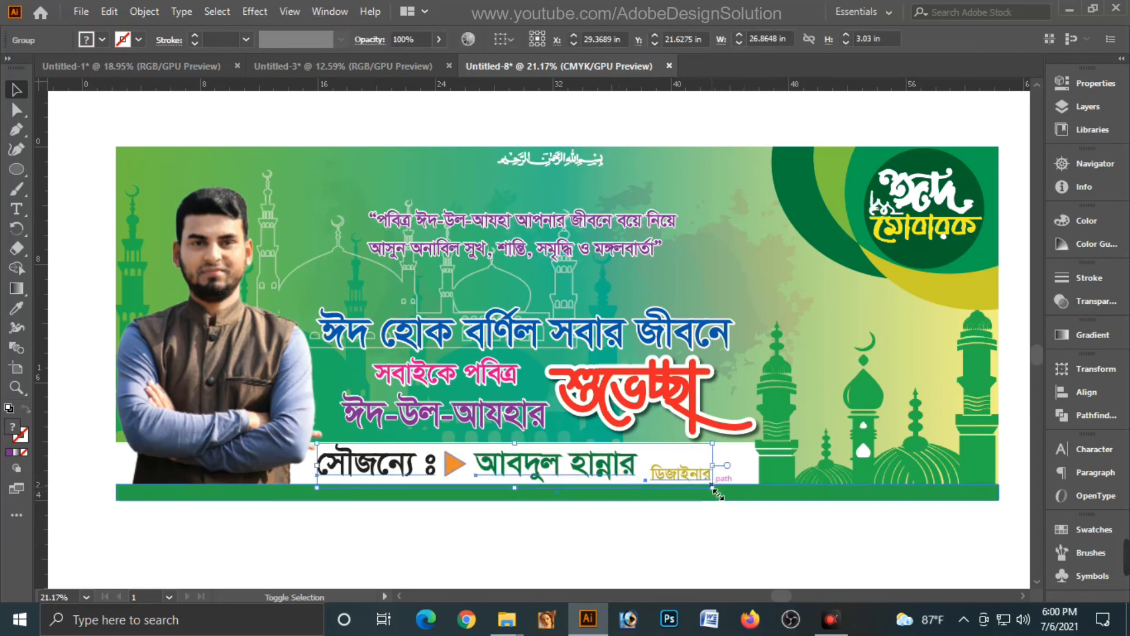
drag(718, 494, 717, 492)
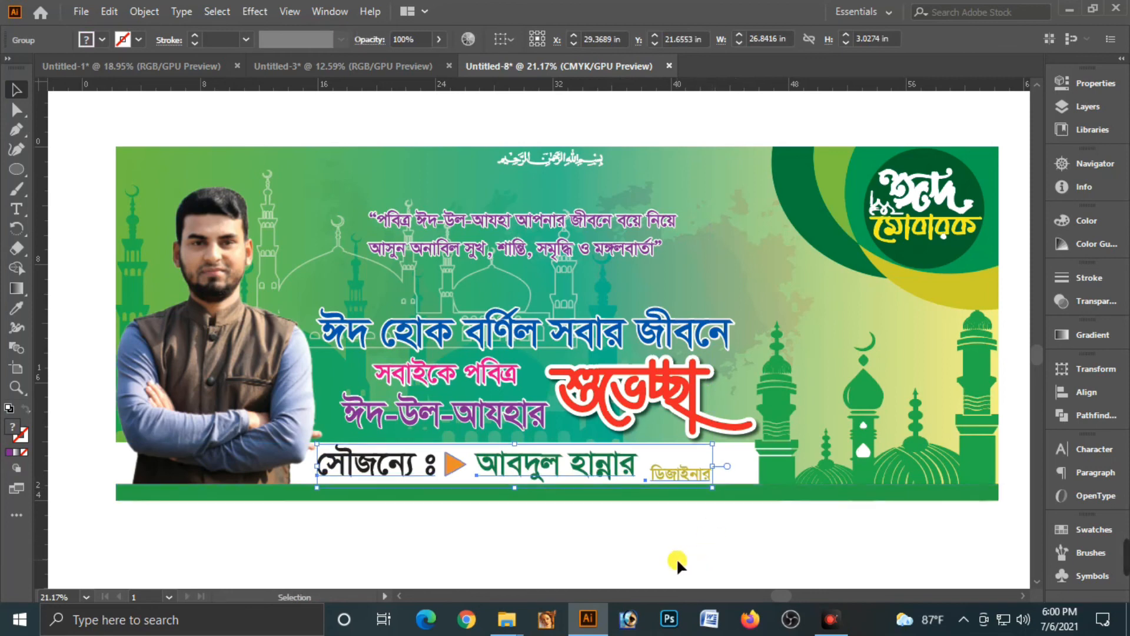
click(679, 559)
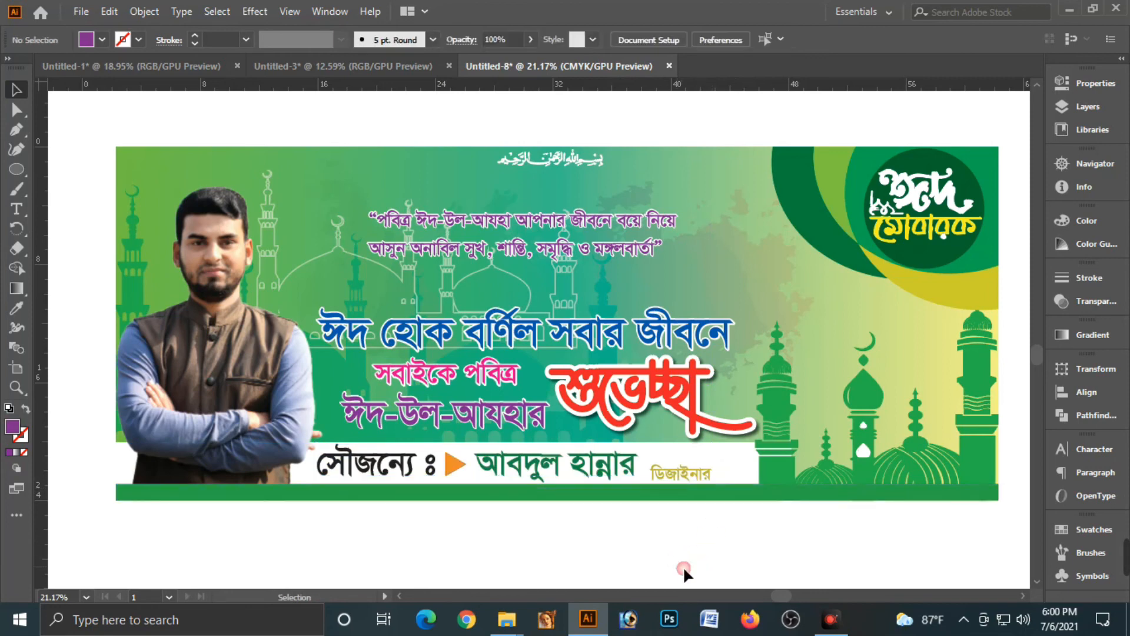
click(542, 327)
click(683, 119)
key(a)
key(ctrl+minus)
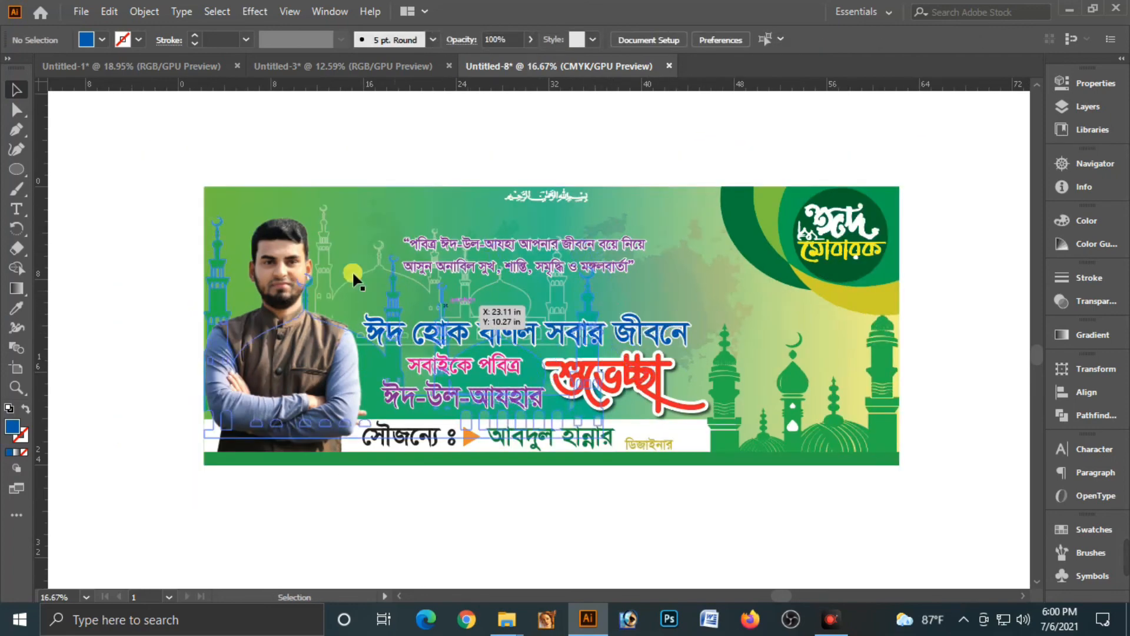
key(space)
drag(831, 307, 800, 304)
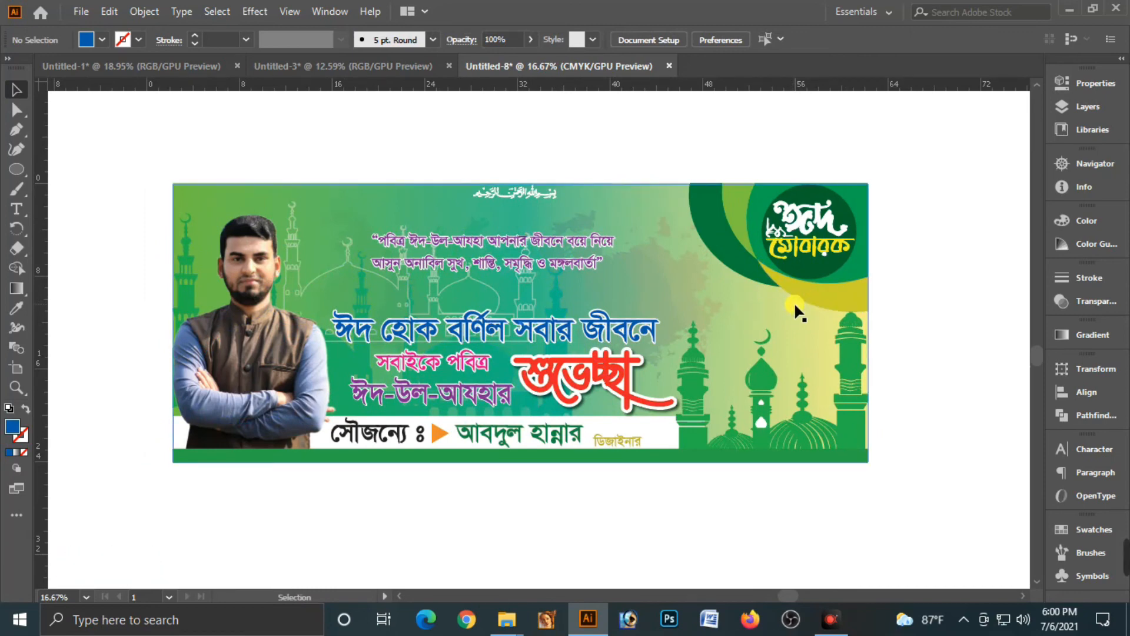
Duplicate the "ঈদ মোবারক" lettering in the dark green corner circle, offsetting the copy slightly to the right.
drag(746, 178, 897, 372)
drag(936, 296, 794, 309)
drag(579, 155, 744, 327)
drag(826, 378, 738, 328)
click(689, 298)
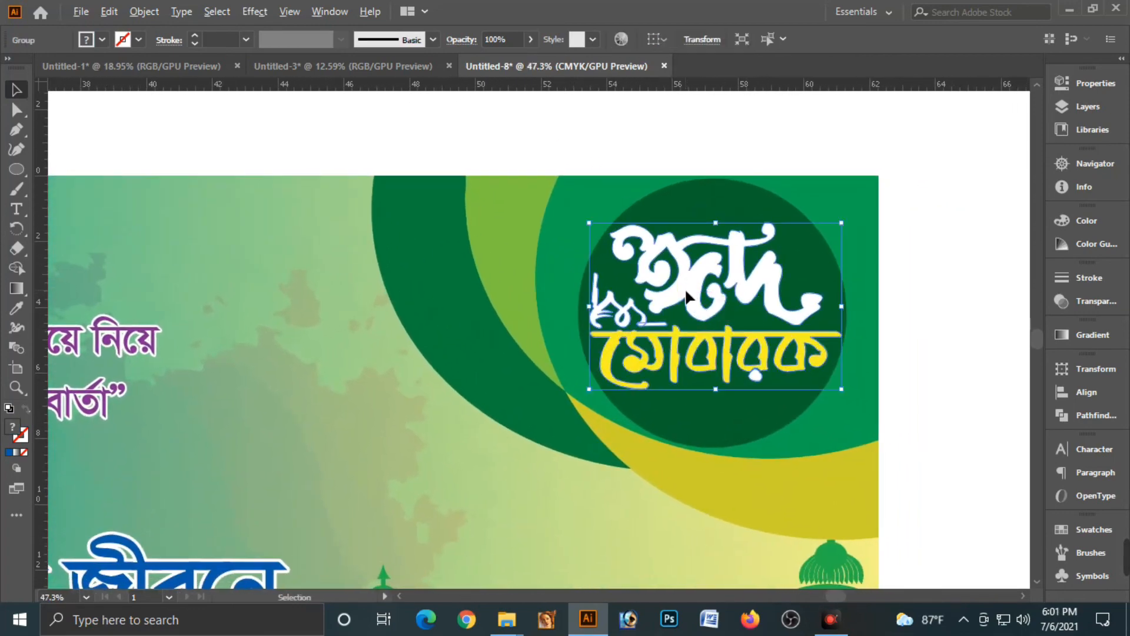
drag(688, 299, 694, 298)
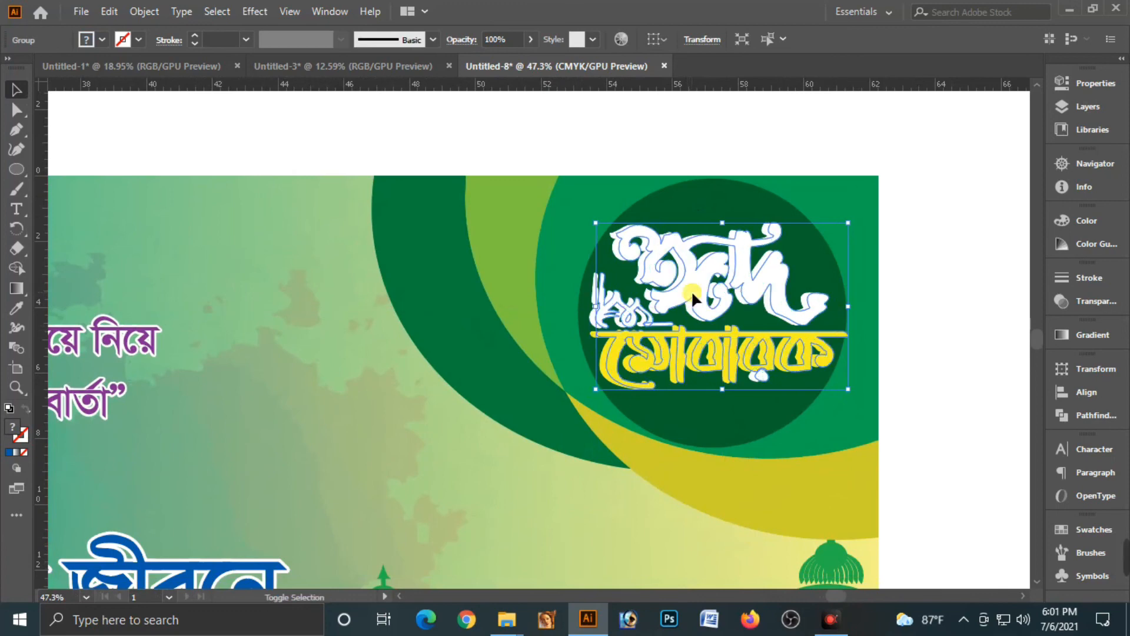
Send the offset "ঈদ মোবারক" copy behind the original lettering and fill it with dark green C 100, M 0, Y 100, K 70.
click(1075, 224)
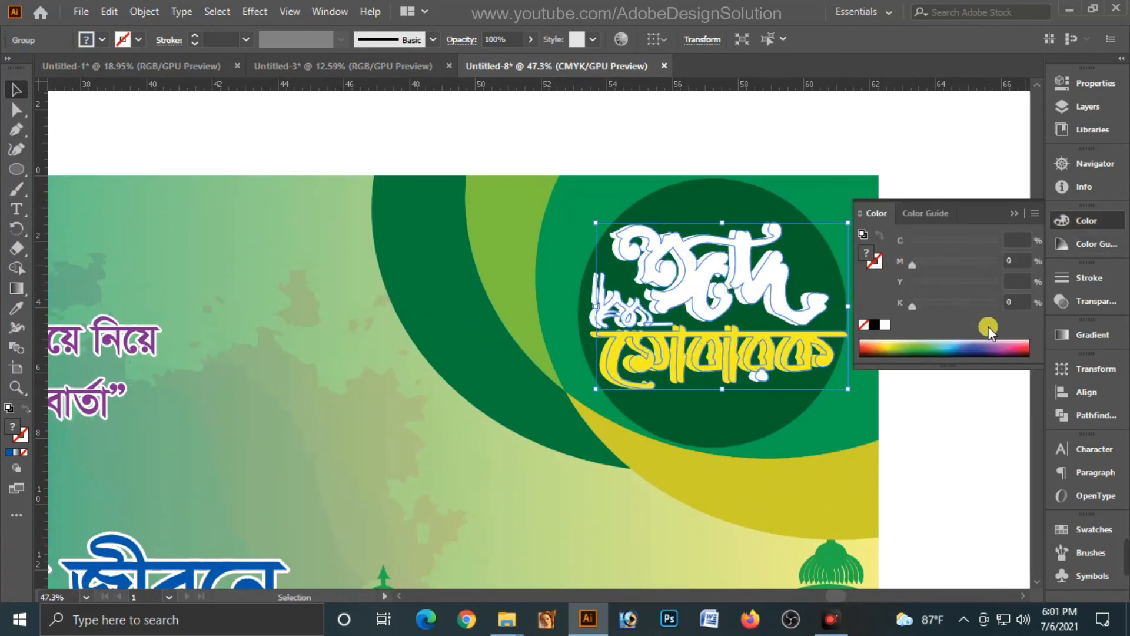
click(873, 326)
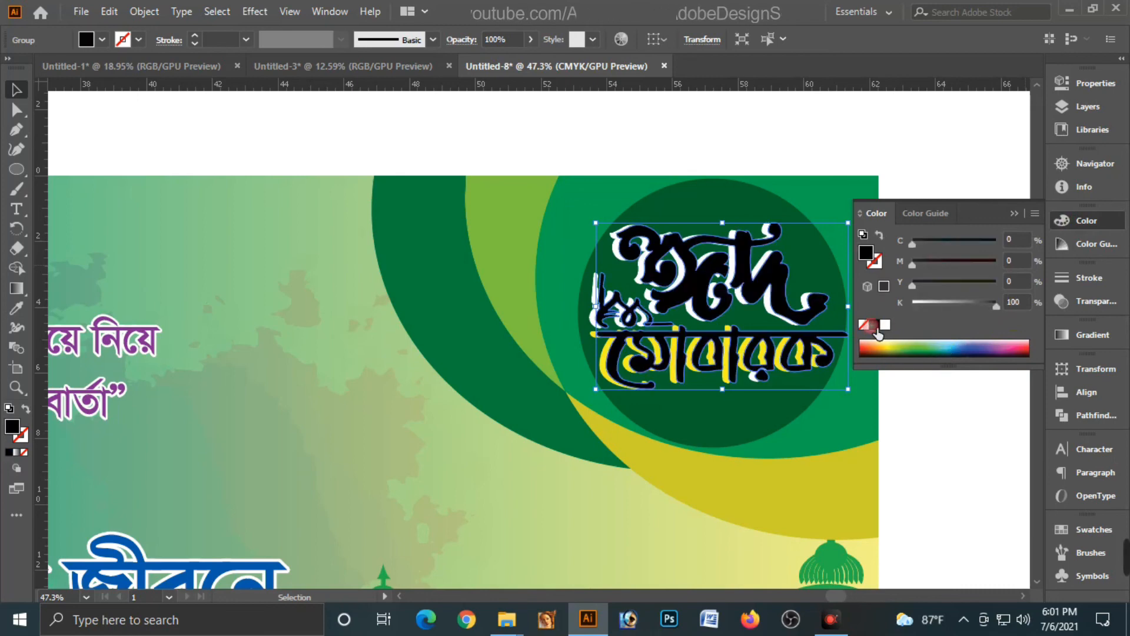
click(863, 325)
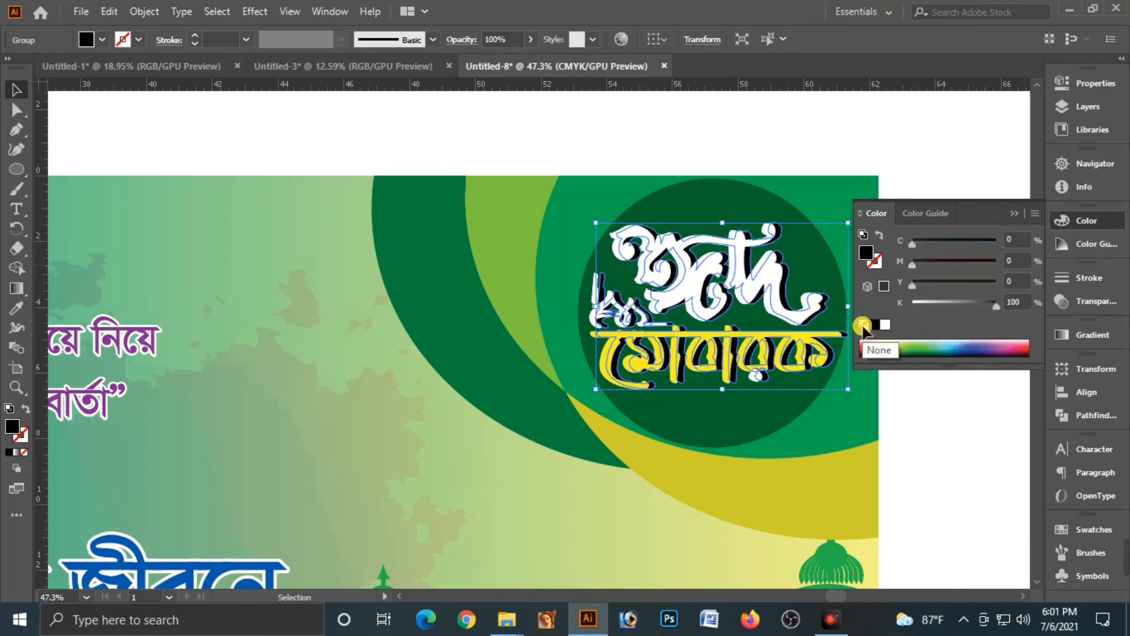
drag(940, 302, 910, 302)
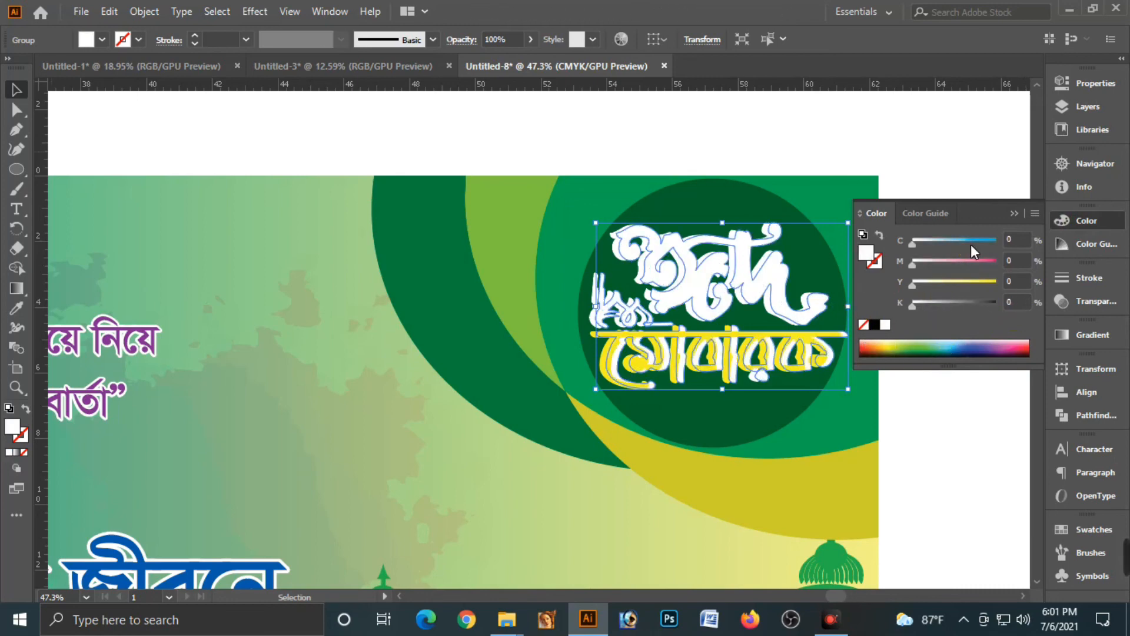
drag(974, 242, 1000, 243)
drag(982, 290, 1036, 317)
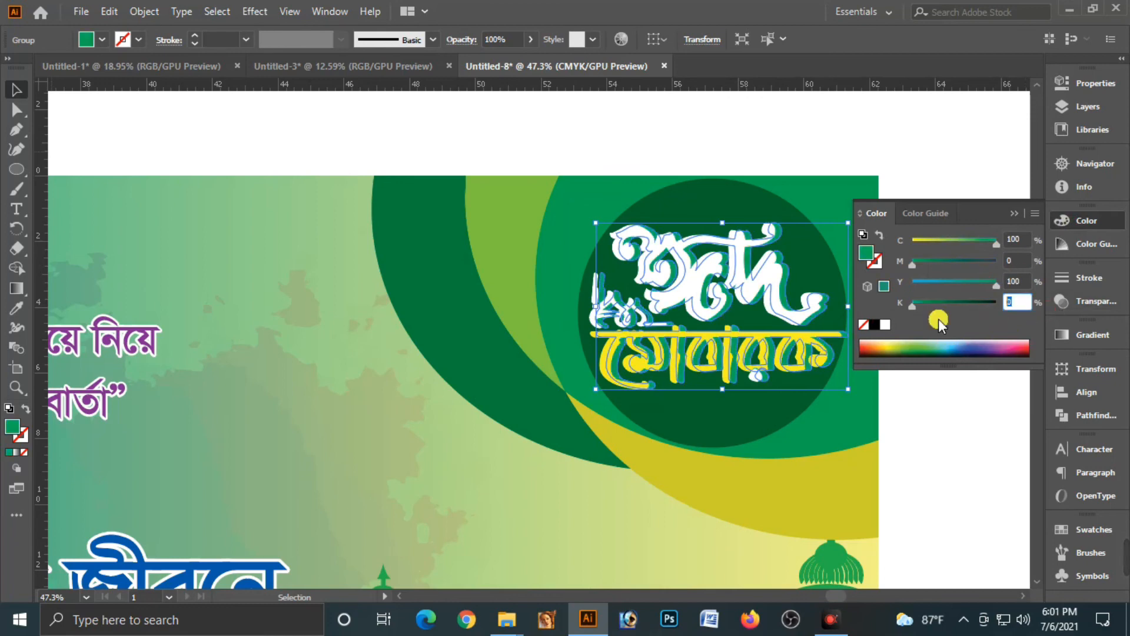
key(Tab)
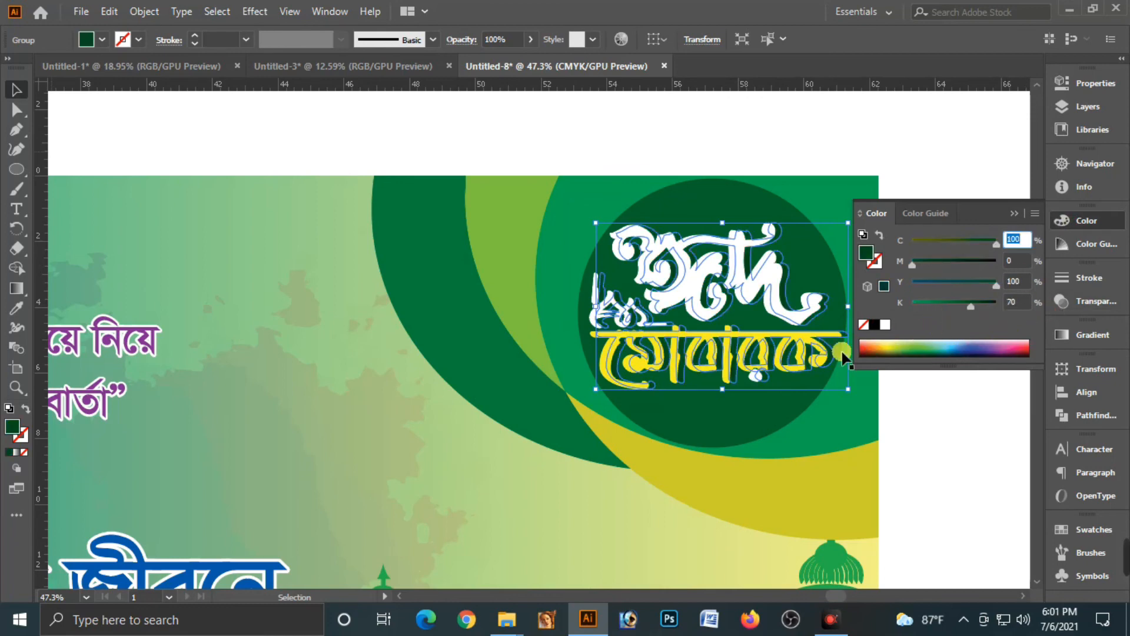
click(935, 444)
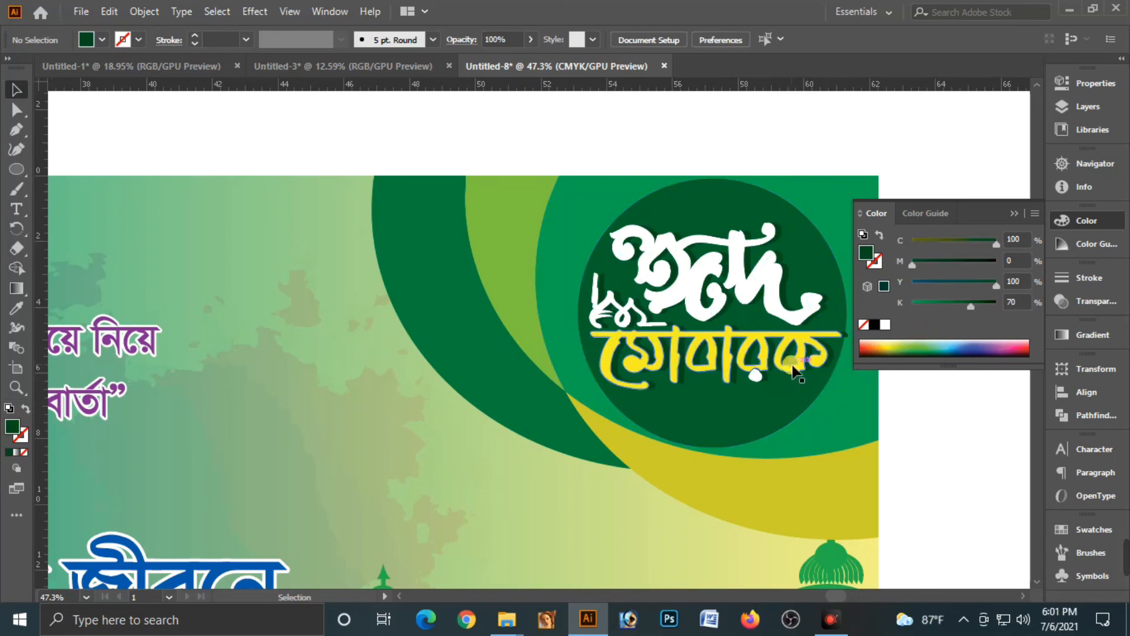
Add a black Multiply drop shadow to the front "ঈদ মোবারক" lettering with 75% opacity, 0.2 in X and Y offsets and 0.1 in blur.
click(815, 361)
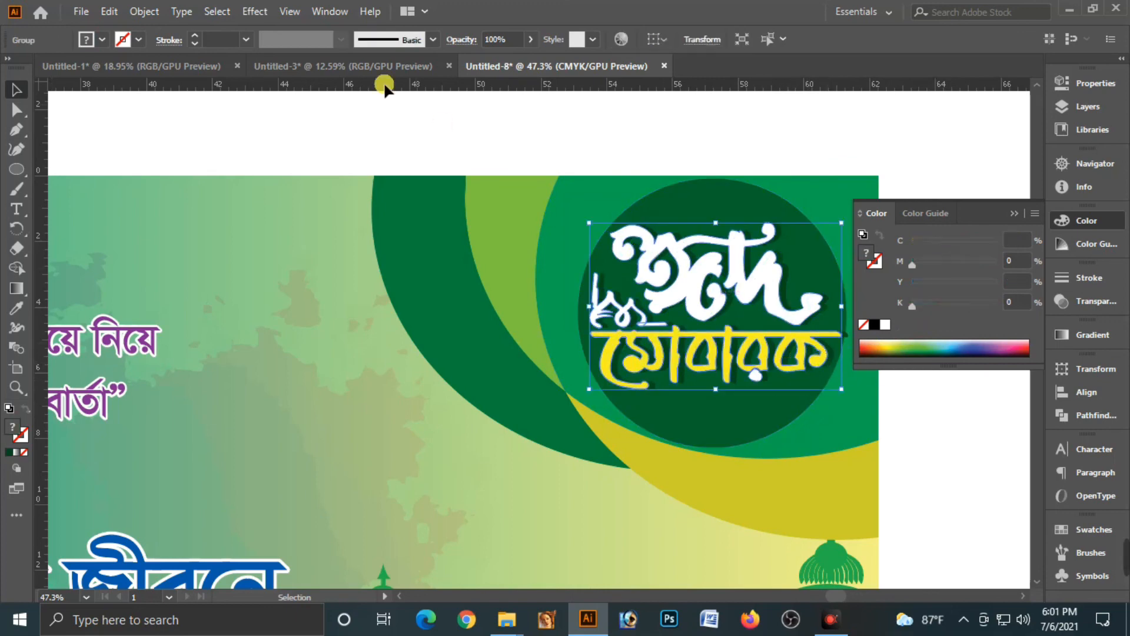
click(256, 12)
mouse_move(353, 194)
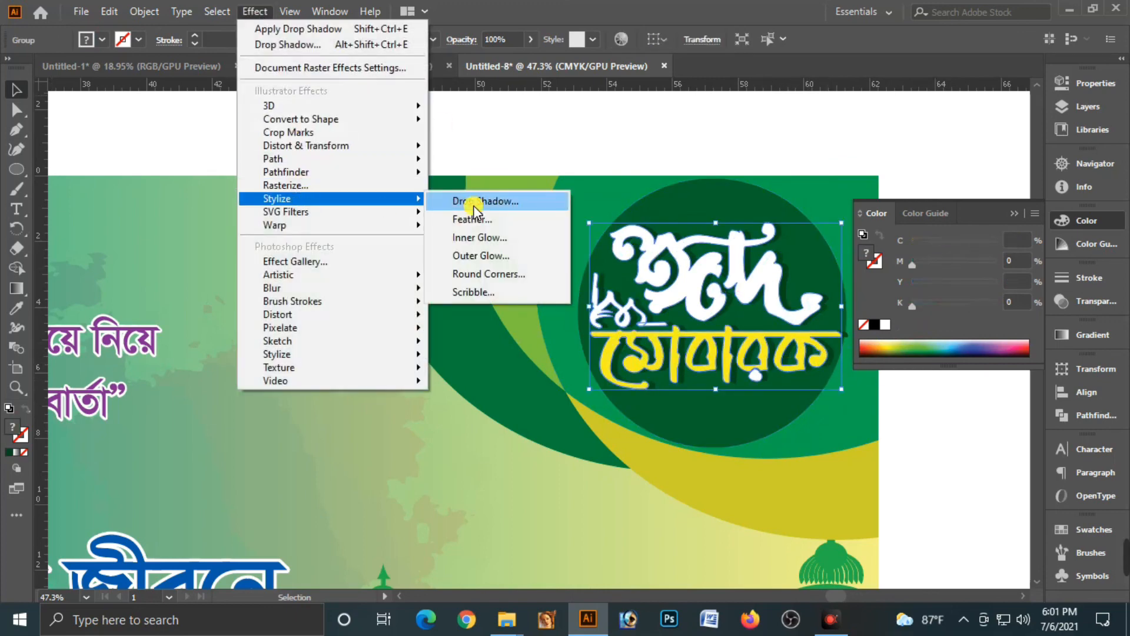
click(472, 195)
click(750, 173)
click(711, 307)
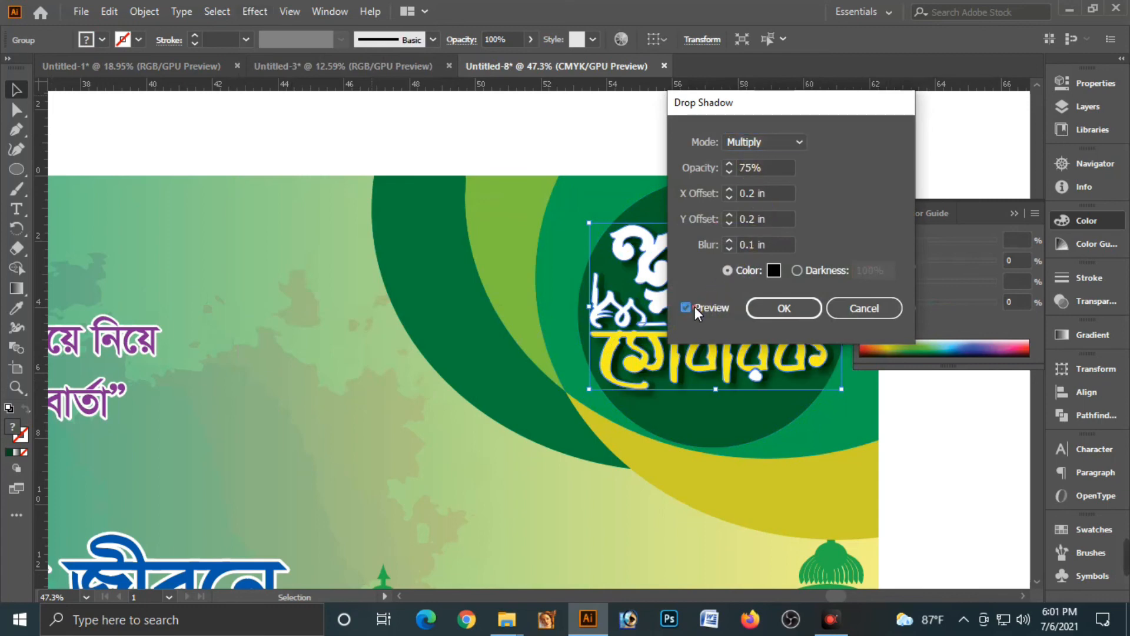
click(780, 310)
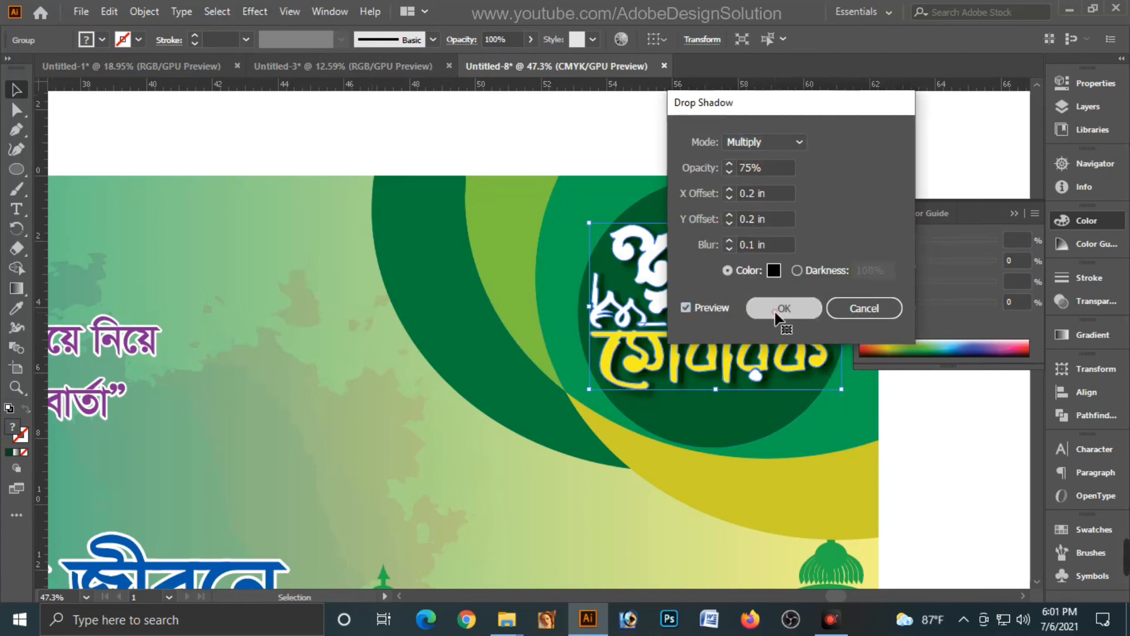
click(1010, 216)
click(921, 185)
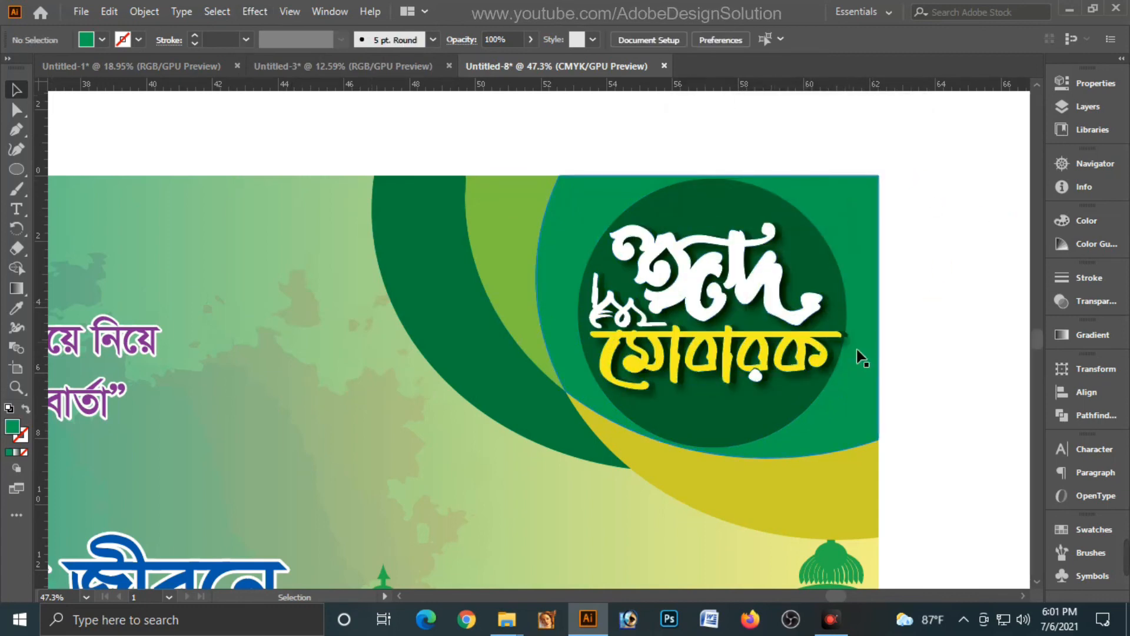
key(ctrl+minus)
key(ctrl+minus)
key(ctrl+minus)
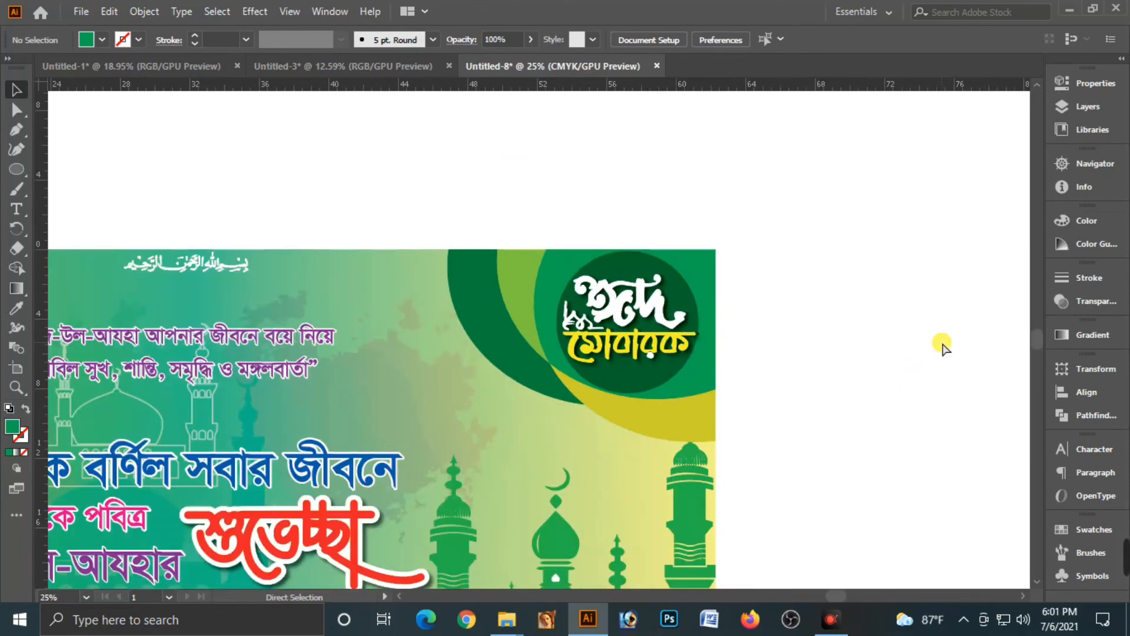
drag(689, 483, 881, 396)
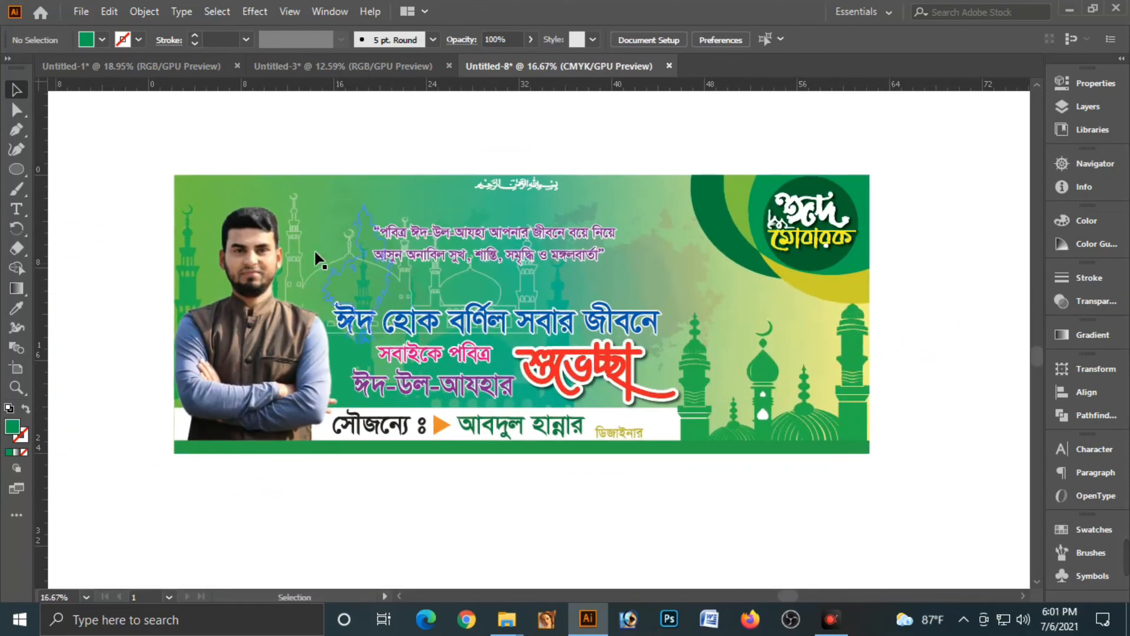
ctrl+click(222, 201)
drag(222, 201, 207, 191)
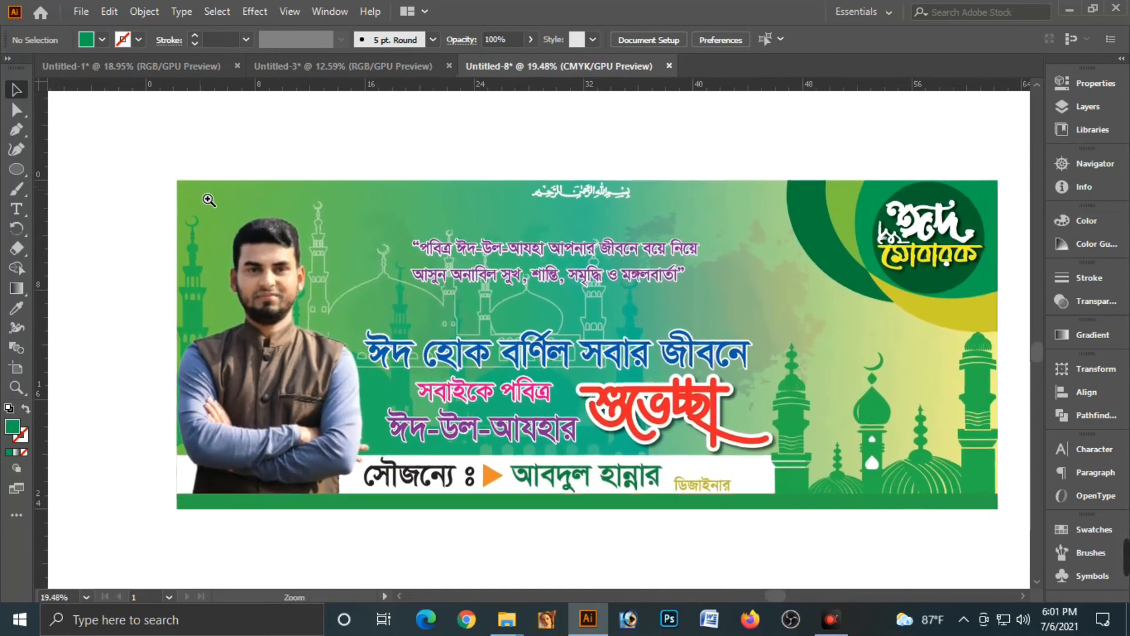
drag(810, 324, 780, 315)
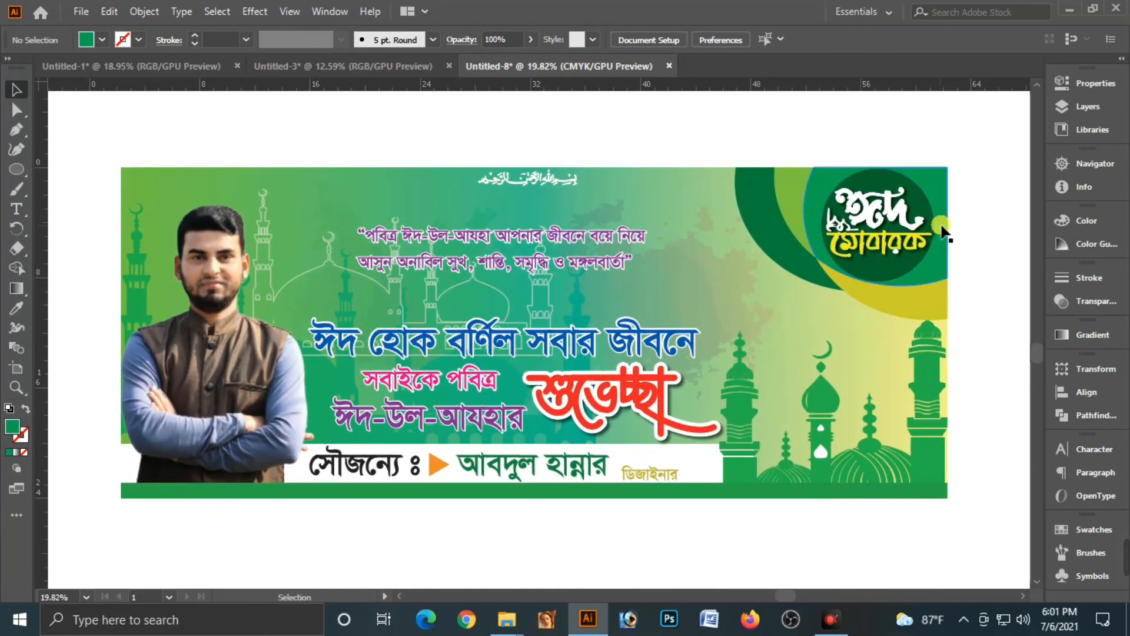